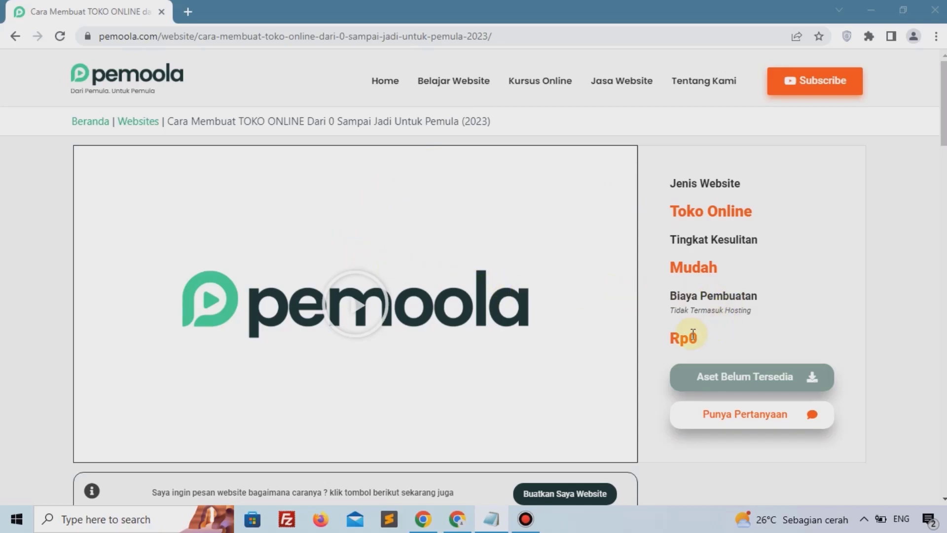
Step: Open the Niagahoster link from the tutorial's list of tools
scroll(693, 339, "down", 1)
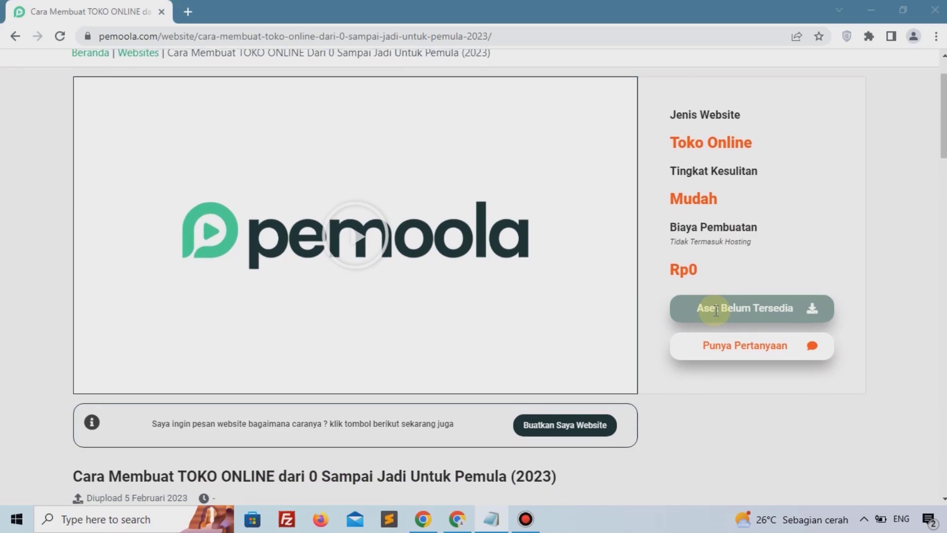
scroll(716, 310, "up", 1)
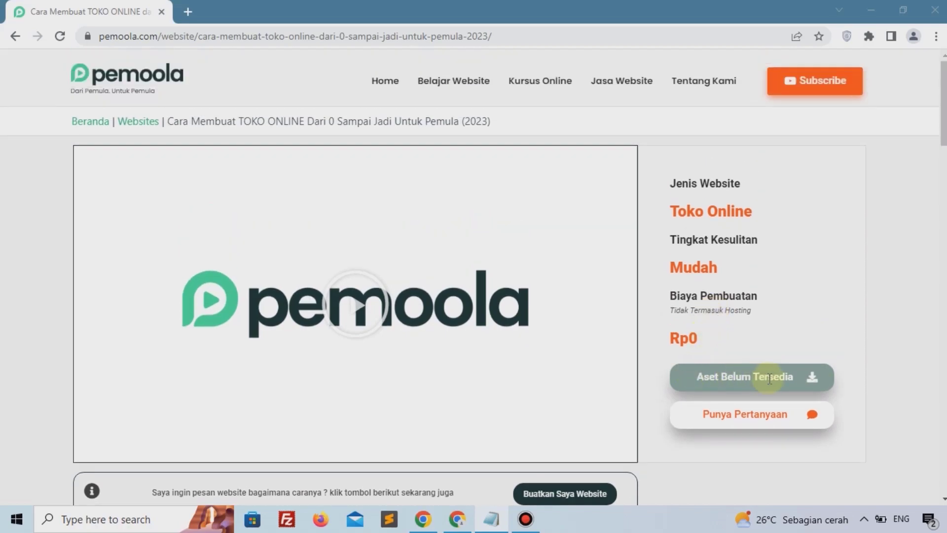
scroll(765, 348, "down", 1)
scroll(764, 348, "down", 1)
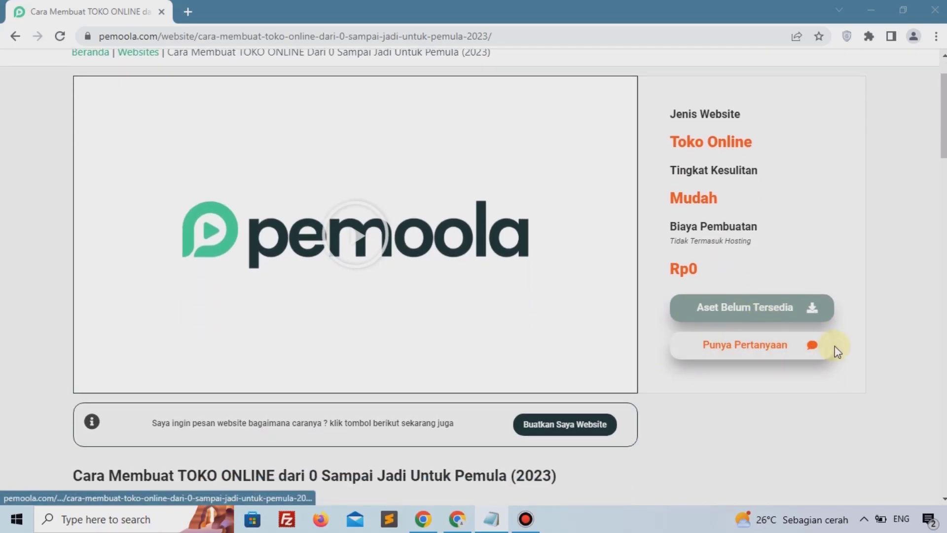
scroll(621, 306, "down", 1)
scroll(621, 307, "down", 5)
scroll(496, 295, "down", 1)
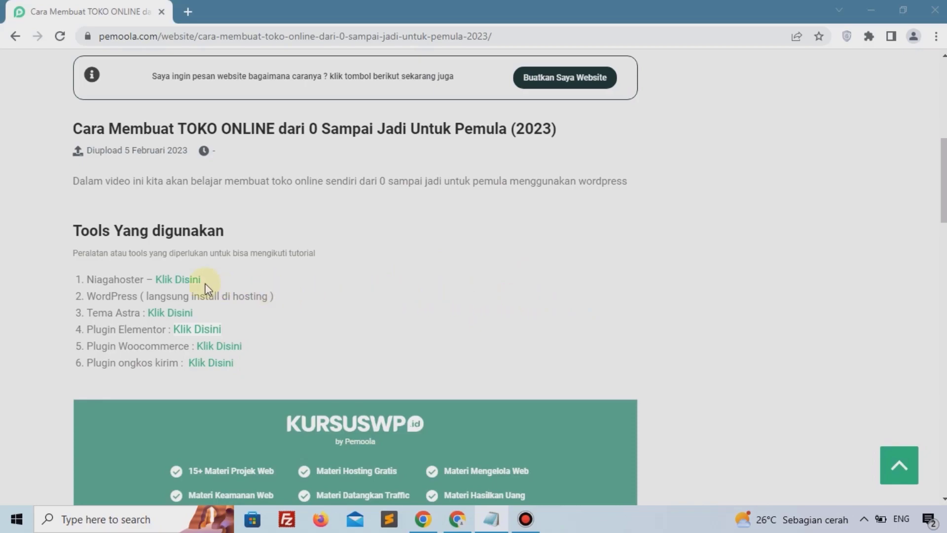
mouse_move(119, 283)
left_mouse_down()
mouse_move(79, 282)
mouse_move(111, 281)
left_mouse_up()
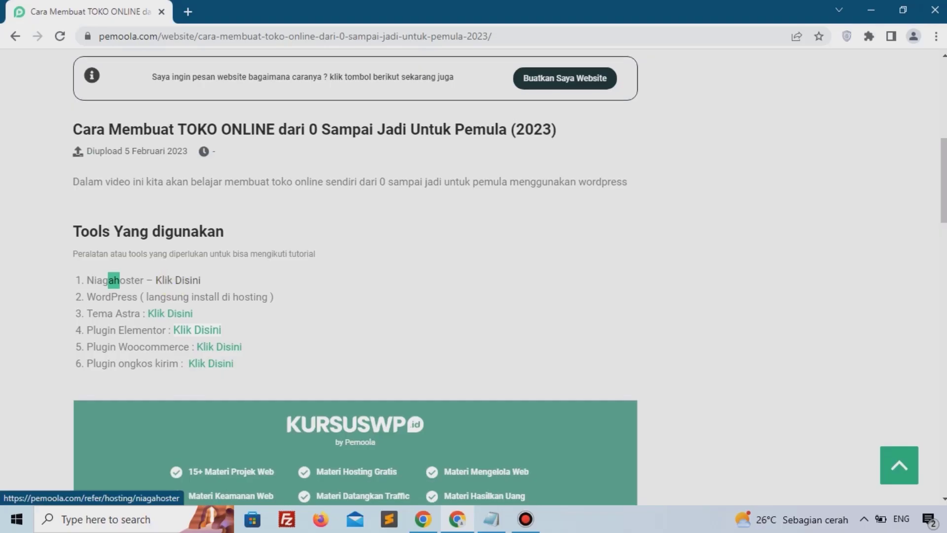
left_click(178, 280)
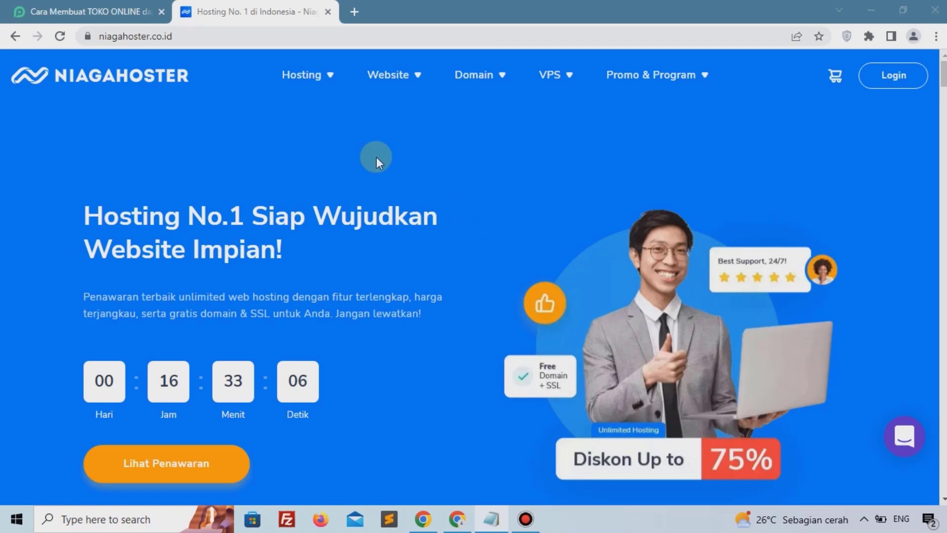
Step: Open the Unlimited Hosting page and choose the Personal package
mouse_move(325, 86)
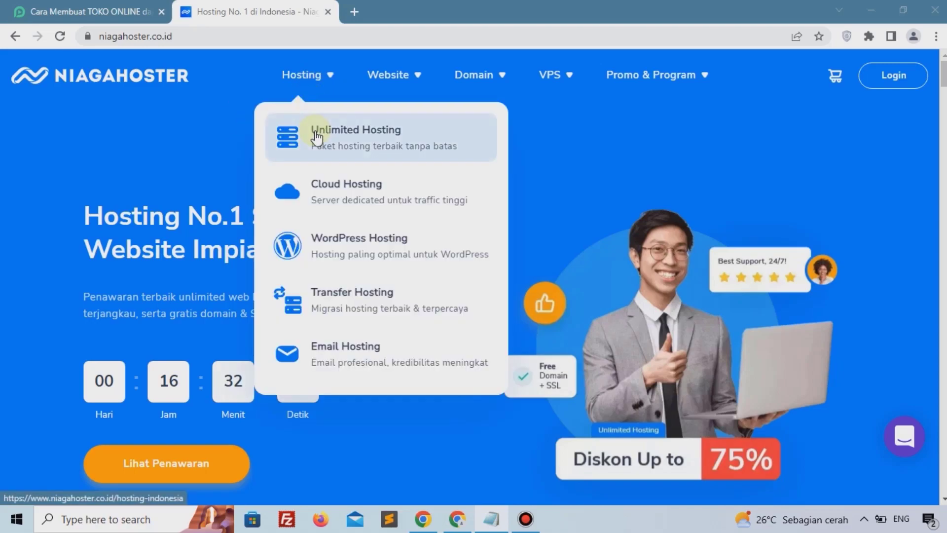
left_click(318, 138)
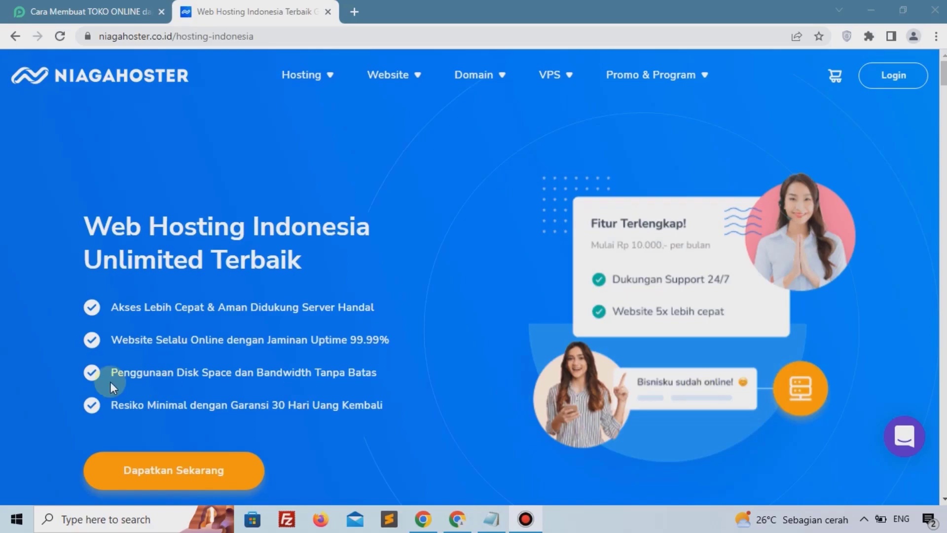
scroll(442, 239, "down", 5)
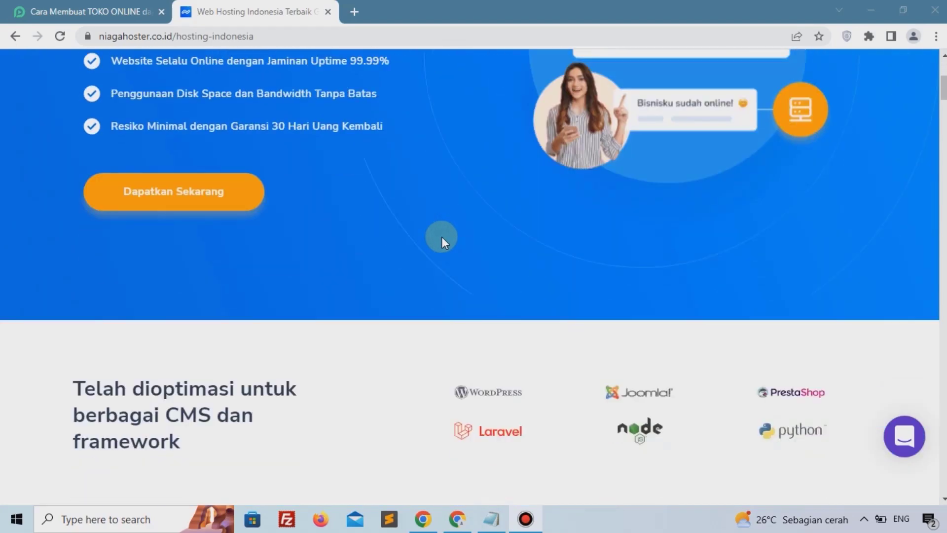
scroll(442, 237, "down", 10)
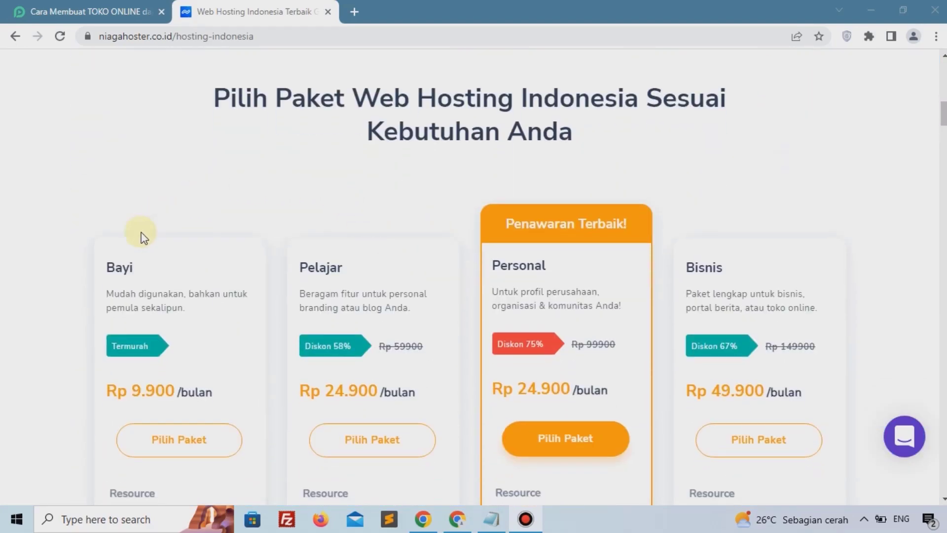
scroll(303, 287, "down", 1)
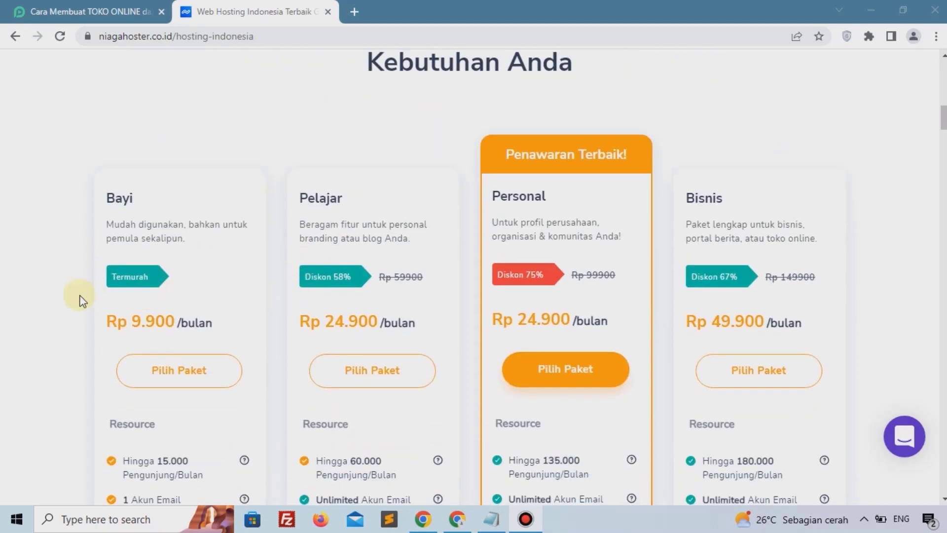
scroll(785, 300, "down", 3)
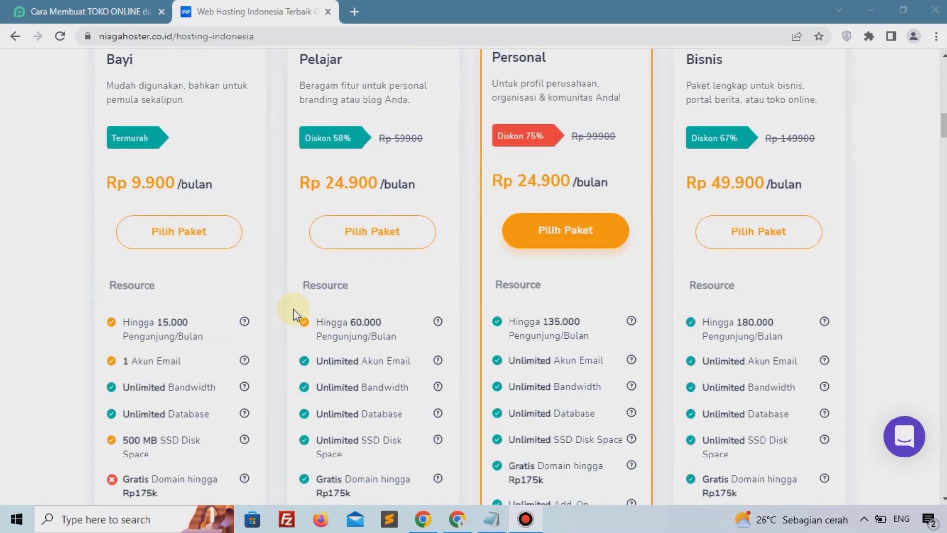
scroll(842, 337, "up", 1)
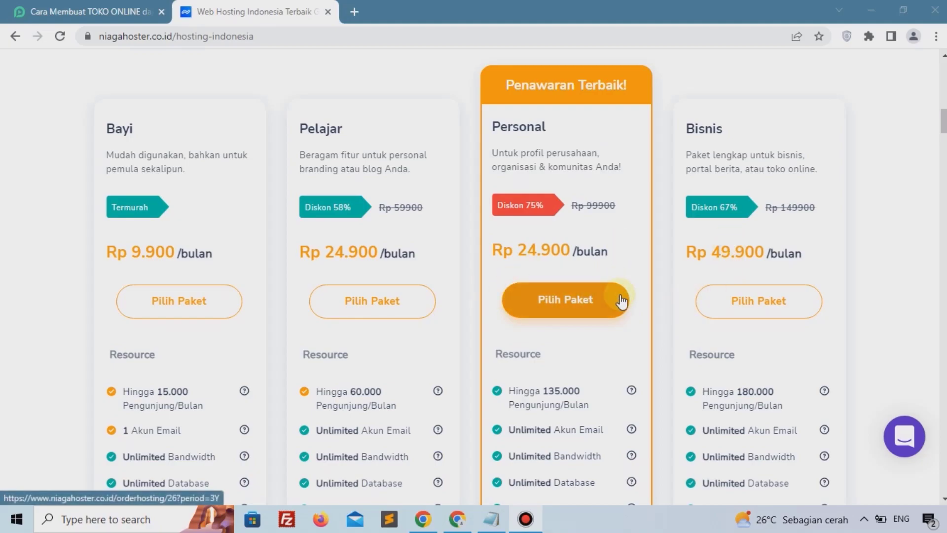
left_click(566, 301)
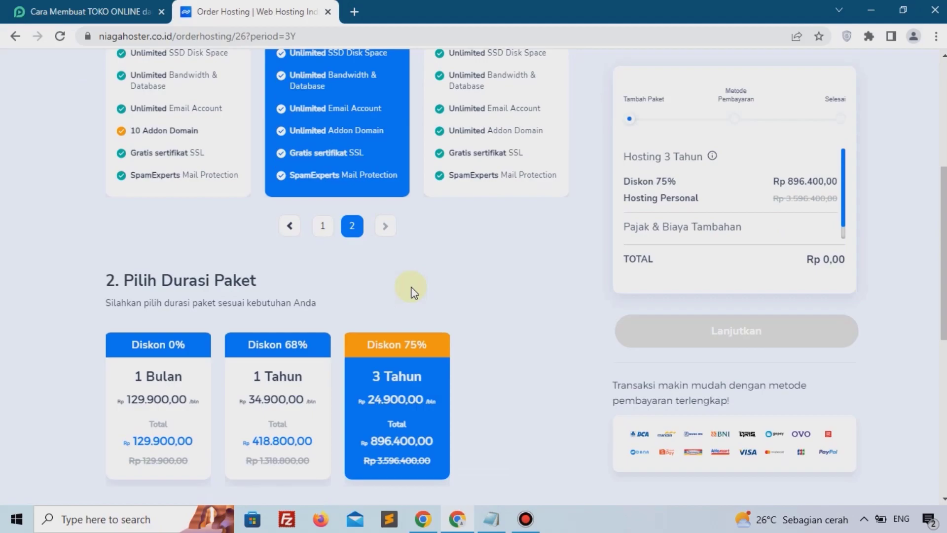
Step: Set the package duration to 1 Tahun
triple_click(270, 211)
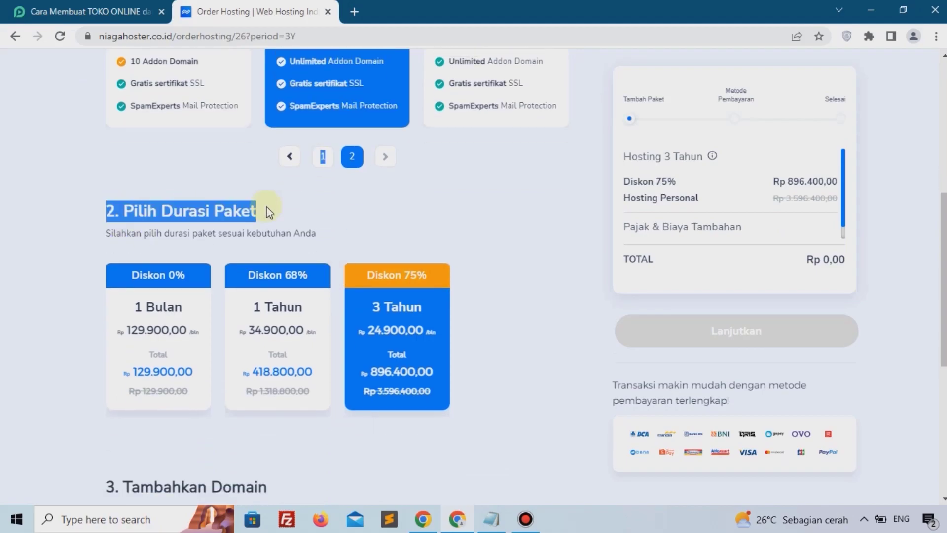
left_click(279, 345)
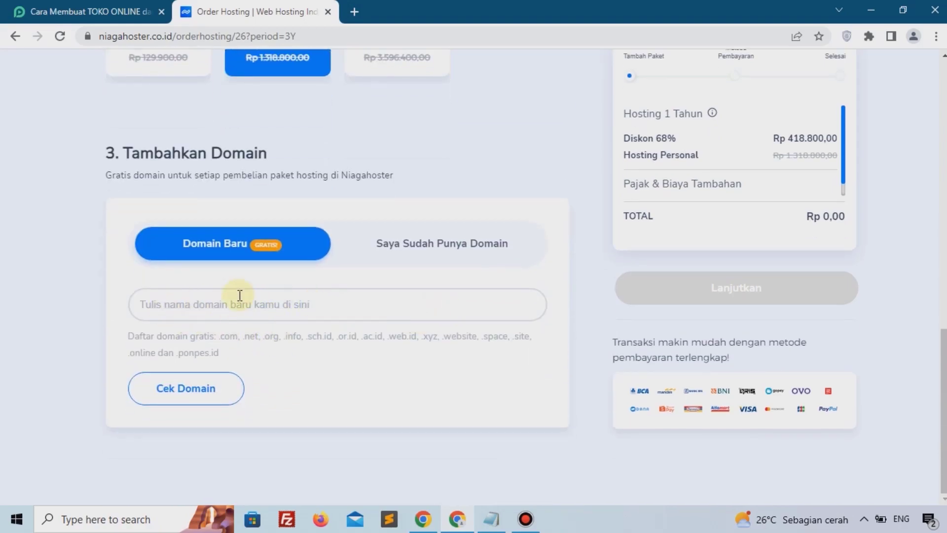
scroll(240, 295, "up", 1)
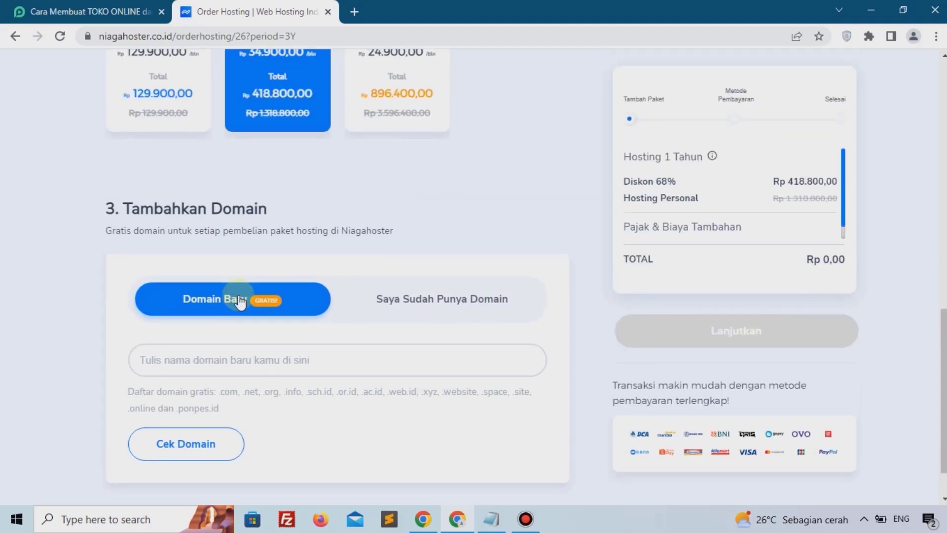
scroll(239, 300, "up", 1)
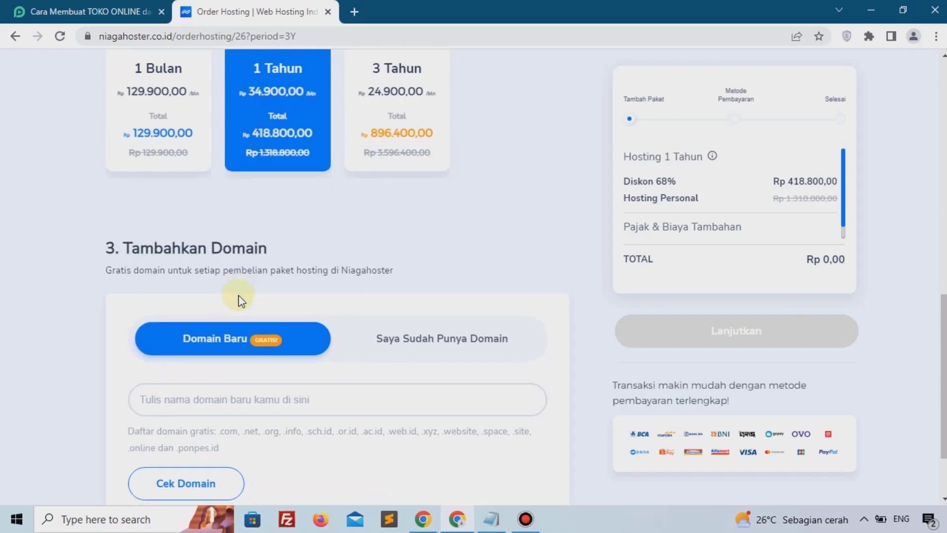
scroll(217, 303, "down", 2)
Step: Enter the new domain tokorahmandi.com and check its availability
left_click(209, 305)
type("tokorahko")
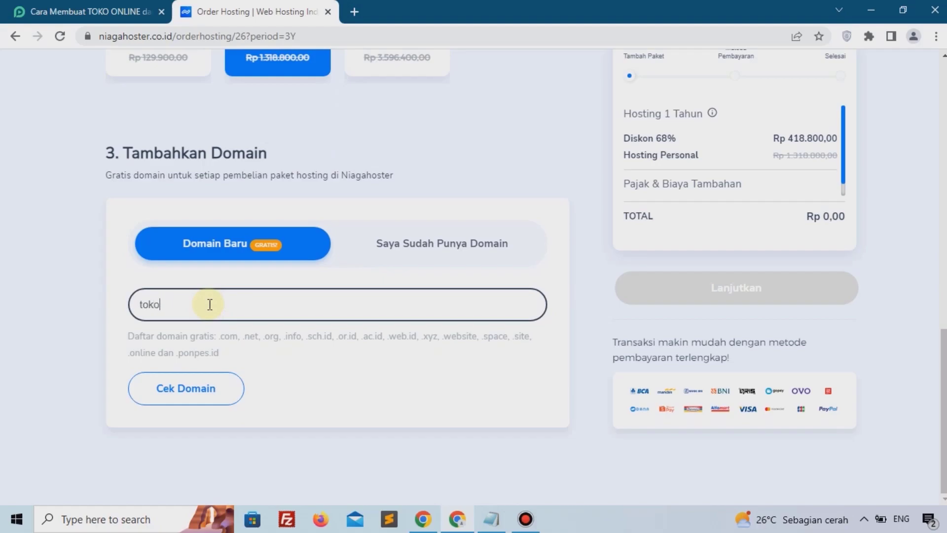
type("rahmandi.com")
left_click(196, 391)
Step: Add the hosting and tokorahmandi.com domain to the cart
scroll(163, 394, "down", 3)
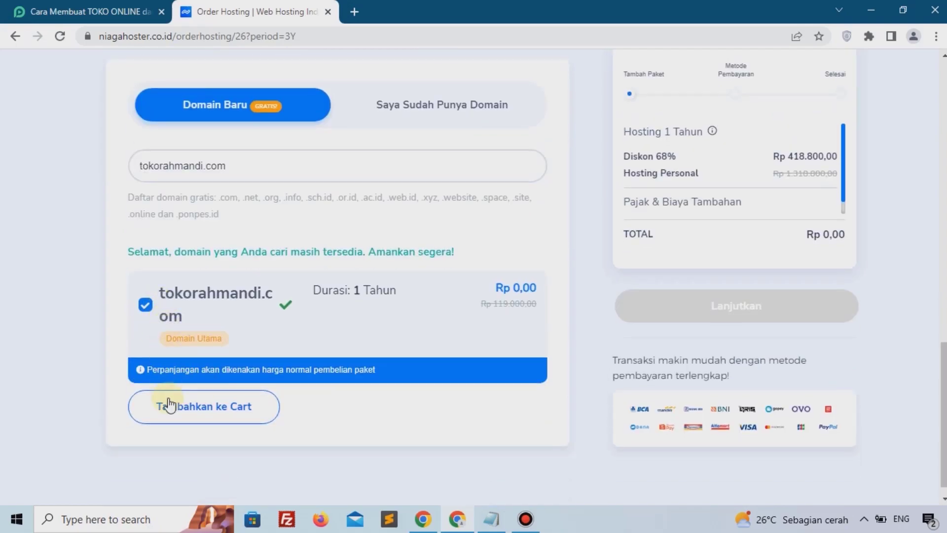
left_click(188, 415)
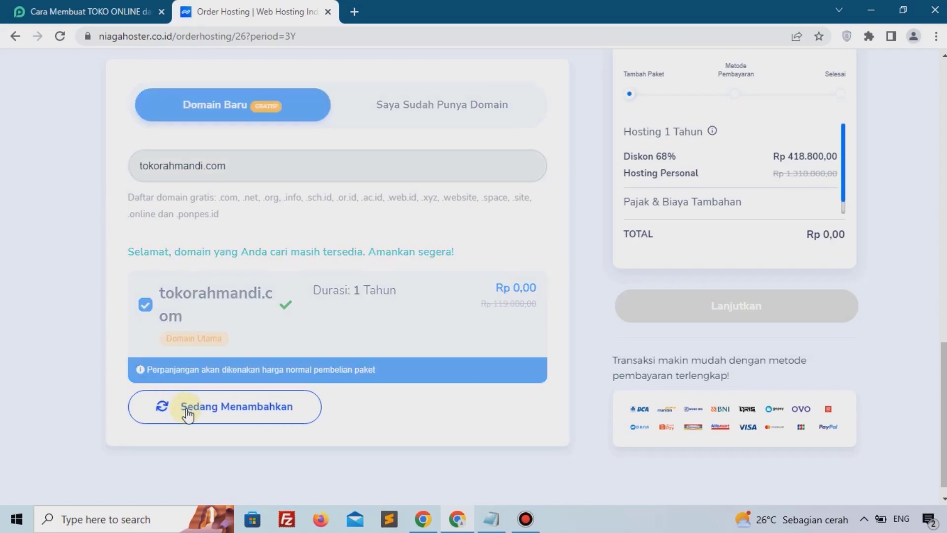
scroll(187, 413, "down", 5)
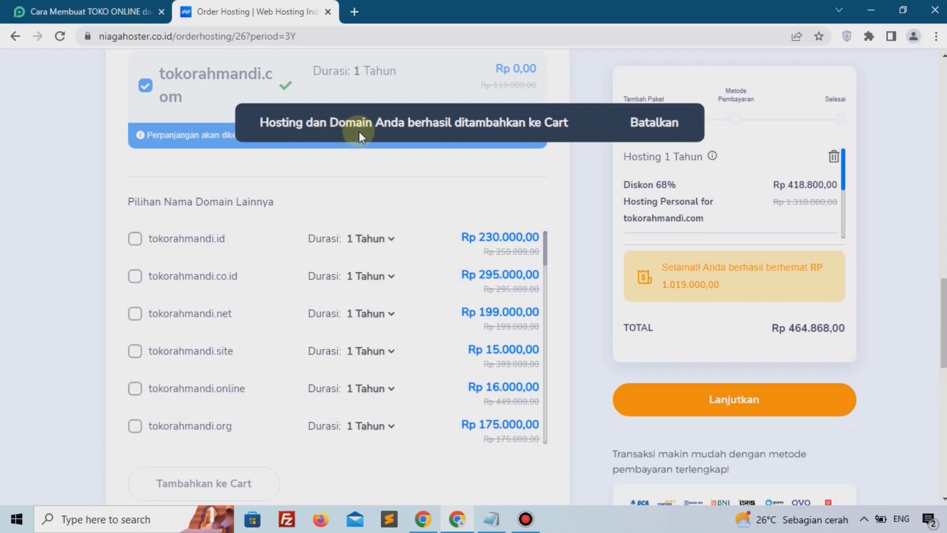
Step: Continue to payment and choose BRI Virtual Account as the payment method
left_click(694, 397)
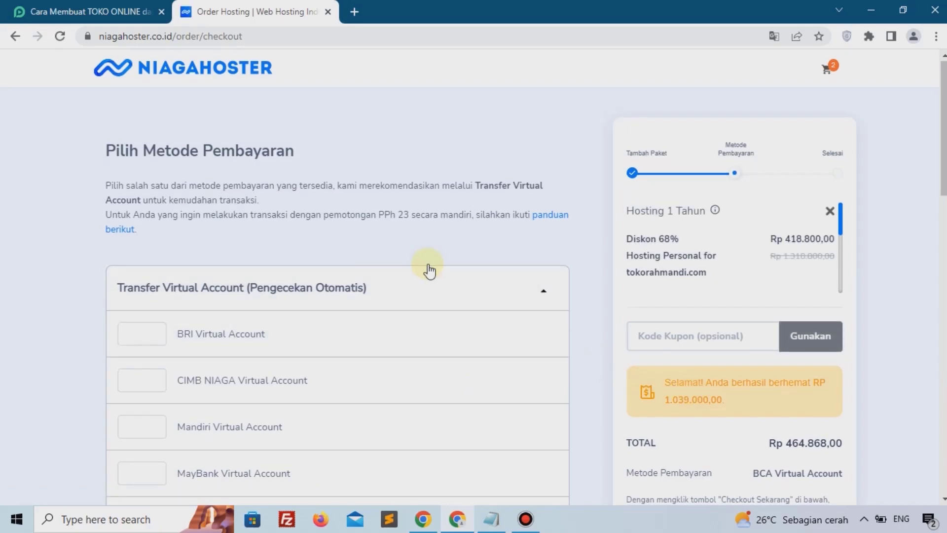
scroll(429, 268, "down", 18)
scroll(235, 228, "up", 15)
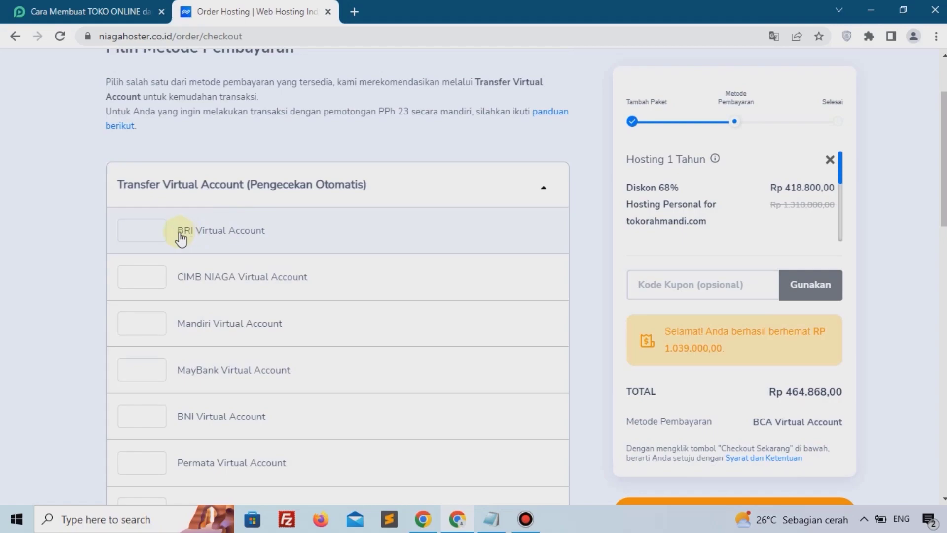
left_click(181, 238)
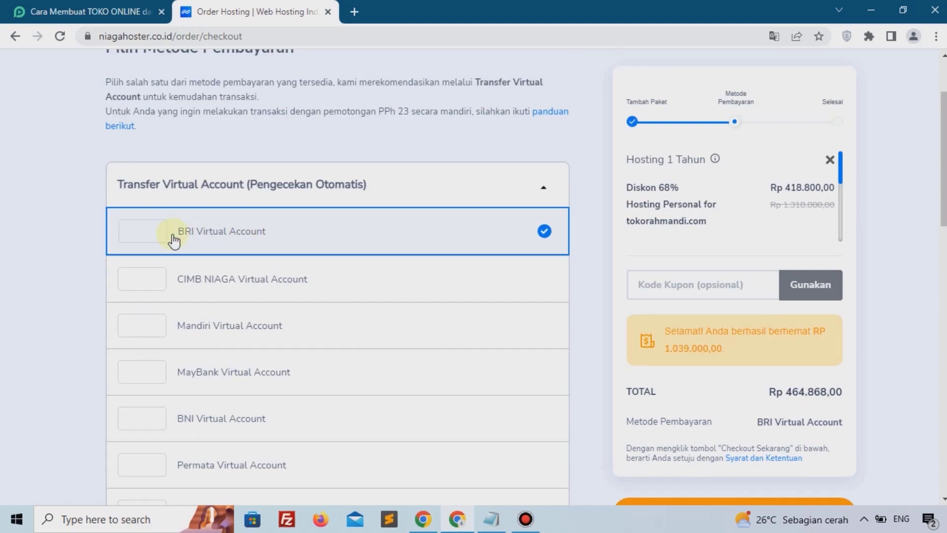
Step: Apply the coupon code PEMOOLA to the order
left_click(664, 279)
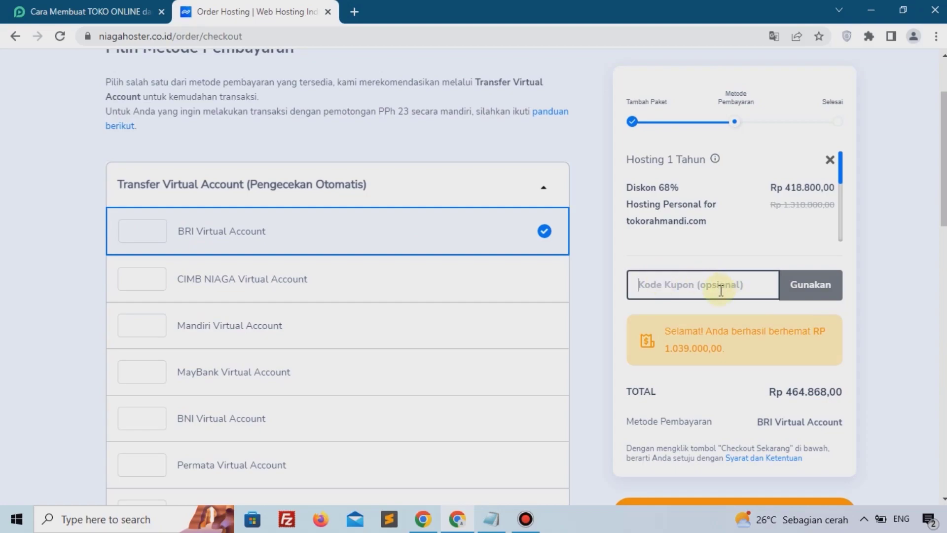
type("PEMOOLA")
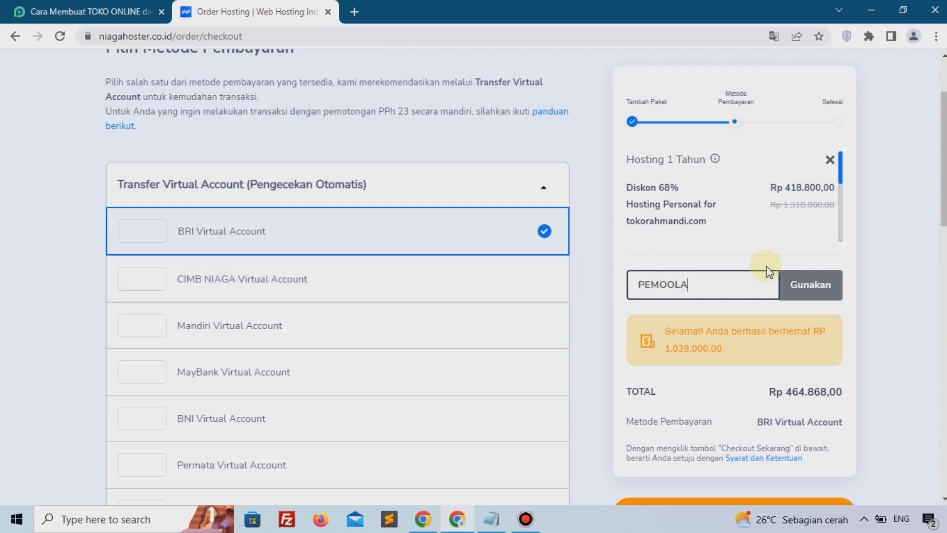
left_click(799, 283)
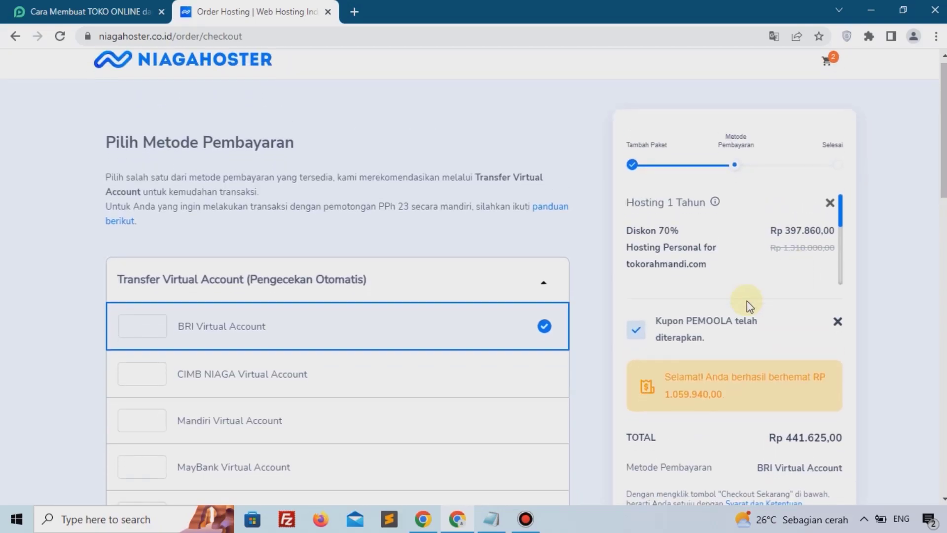
Step: Proceed to checkout and open the Register form for a new account
scroll(715, 295, "down", 3)
scroll(689, 292, "down", 10)
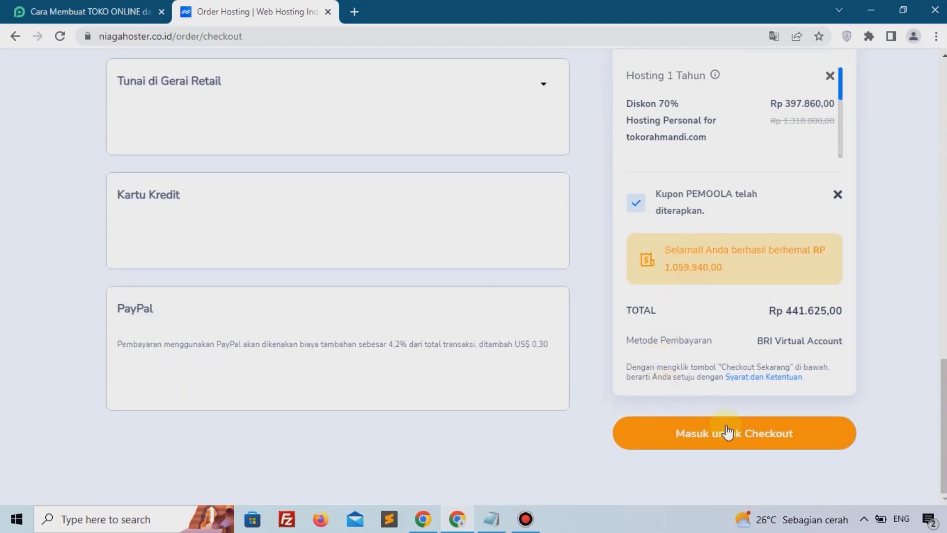
left_click(771, 436)
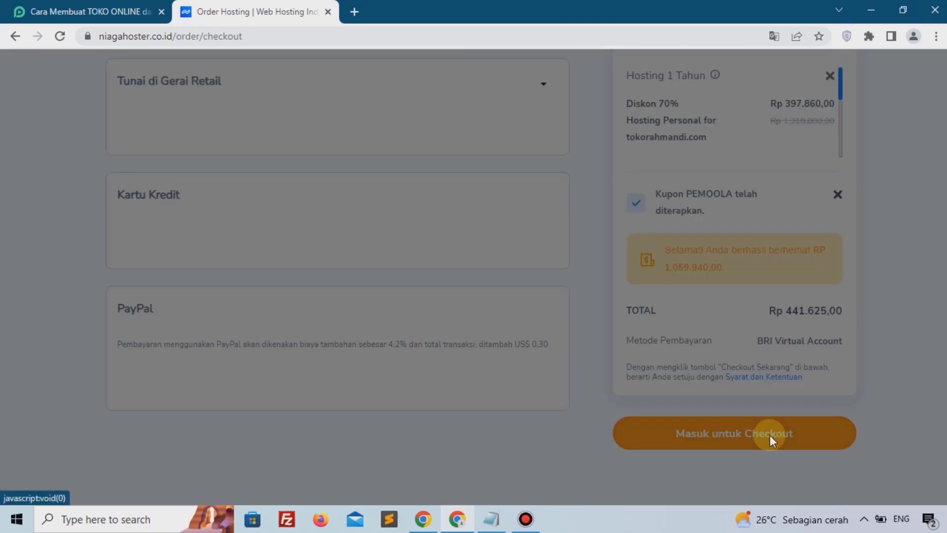
left_click(551, 199)
scroll(482, 228, "down", 3)
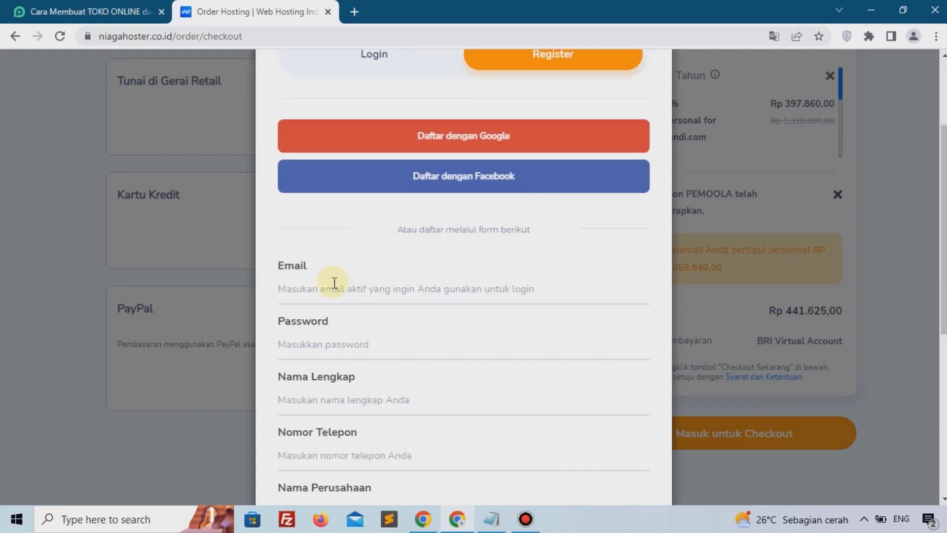
scroll(330, 299, "down", 3)
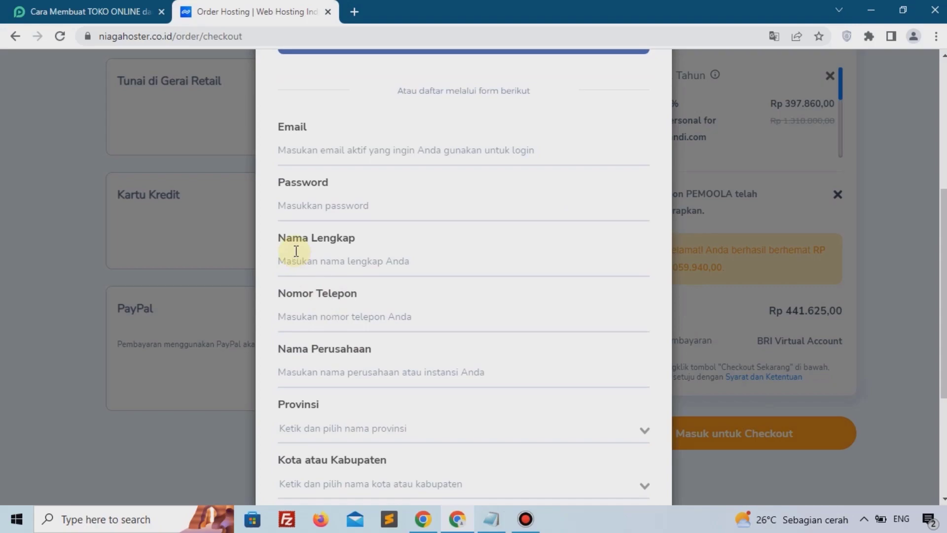
scroll(365, 269, "down", 4)
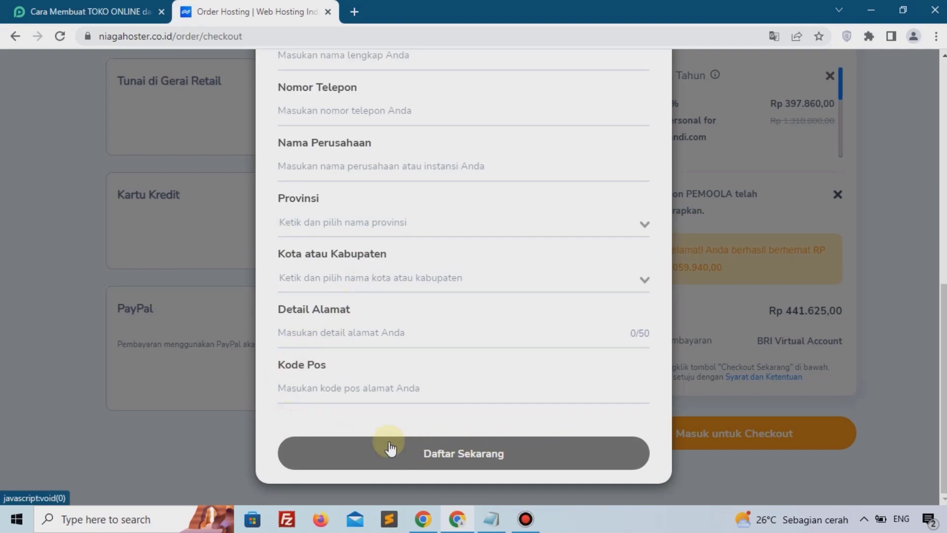
scroll(389, 447, "up", 1)
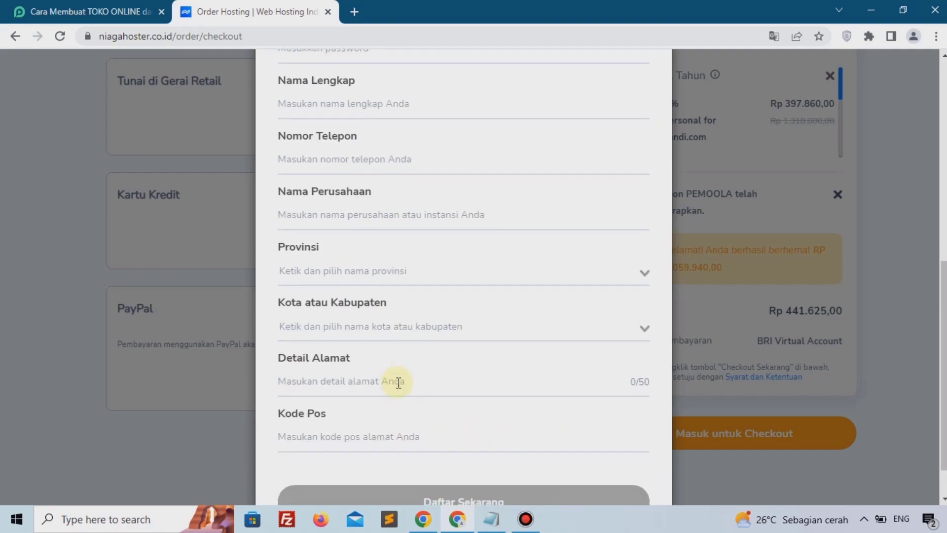
scroll(395, 383, "down", 1)
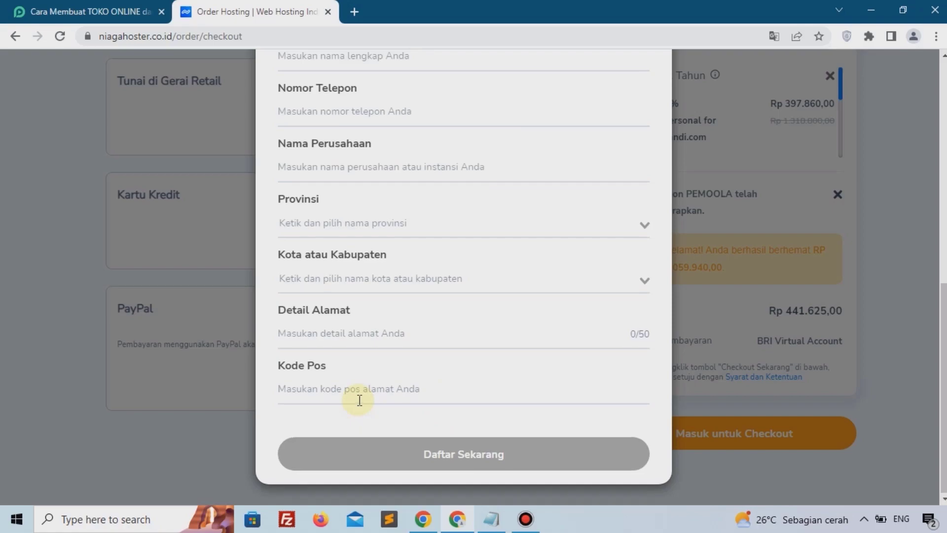
Step: Scroll through the registration form fields and close the Register dialog
scroll(360, 400, "up", 7)
scroll(359, 400, "up", 3)
scroll(359, 400, "down", 2)
scroll(358, 400, "up", 3)
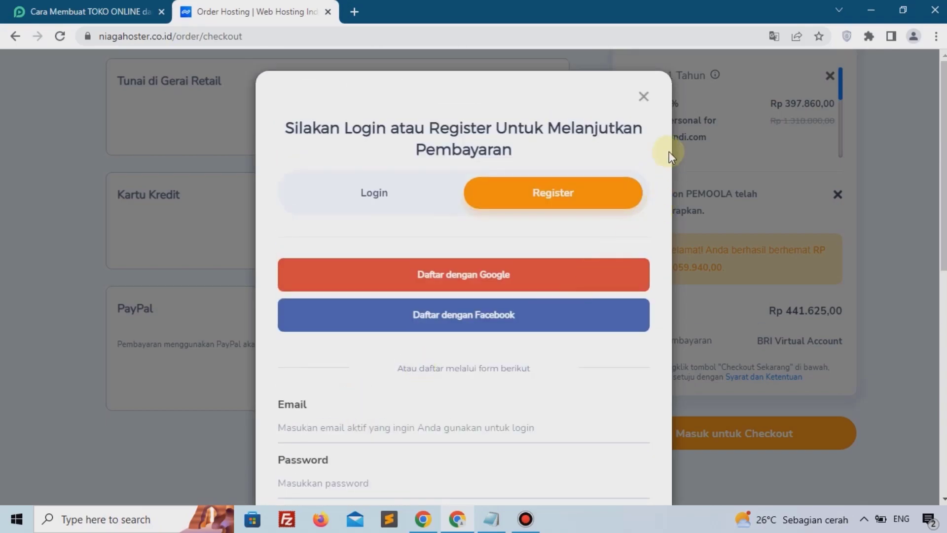
left_click(644, 97)
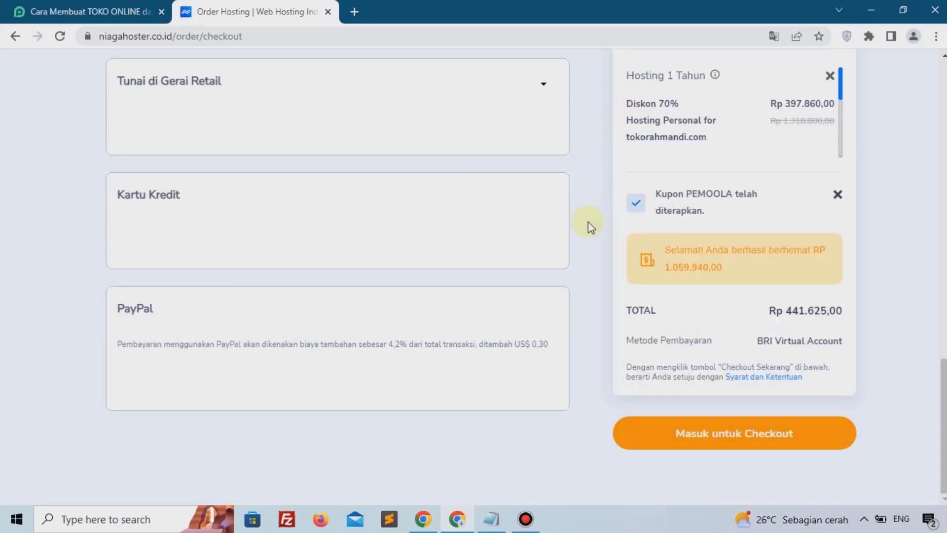
Step: Filter the pemoola.com website tutorials by the Toko Online category and browse the results
scroll(556, 268, "up", 10)
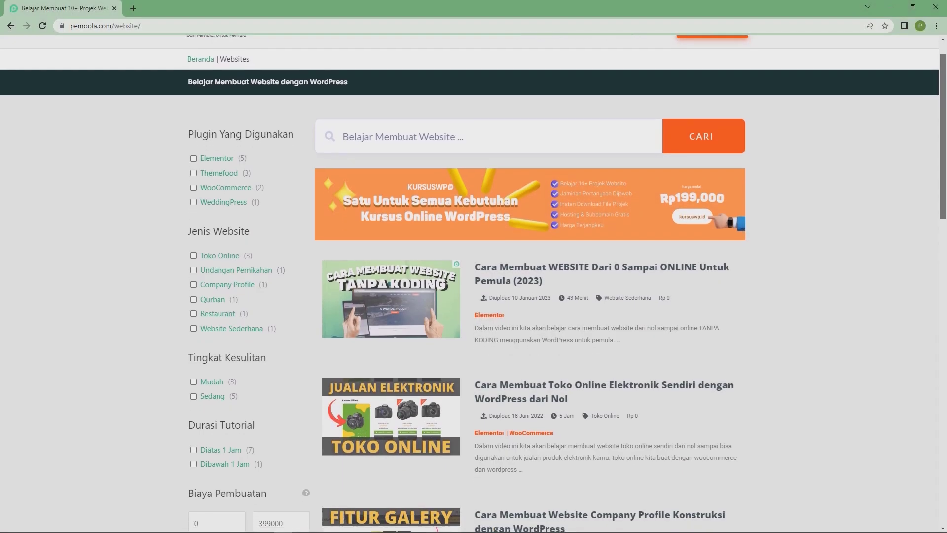
scroll(473, 284, "down", 3)
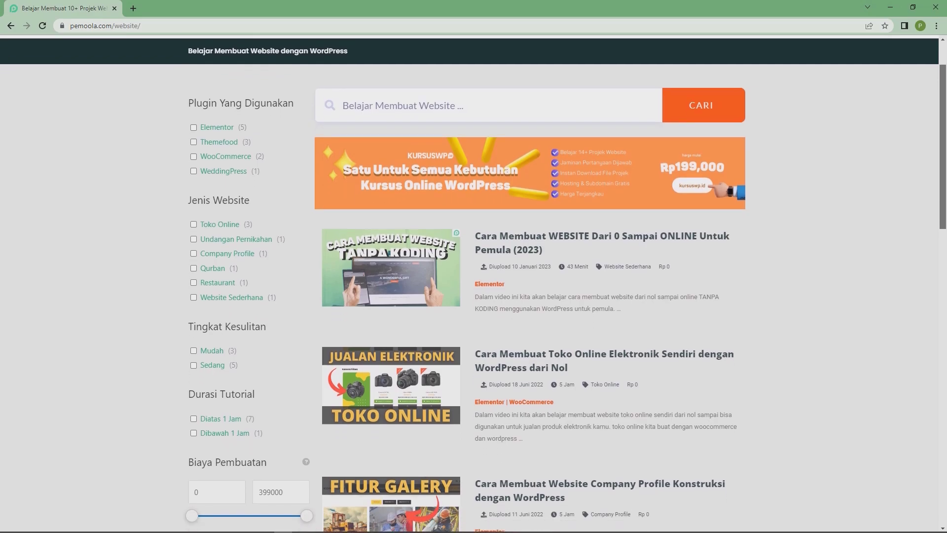
scroll(473, 284, "down", 3)
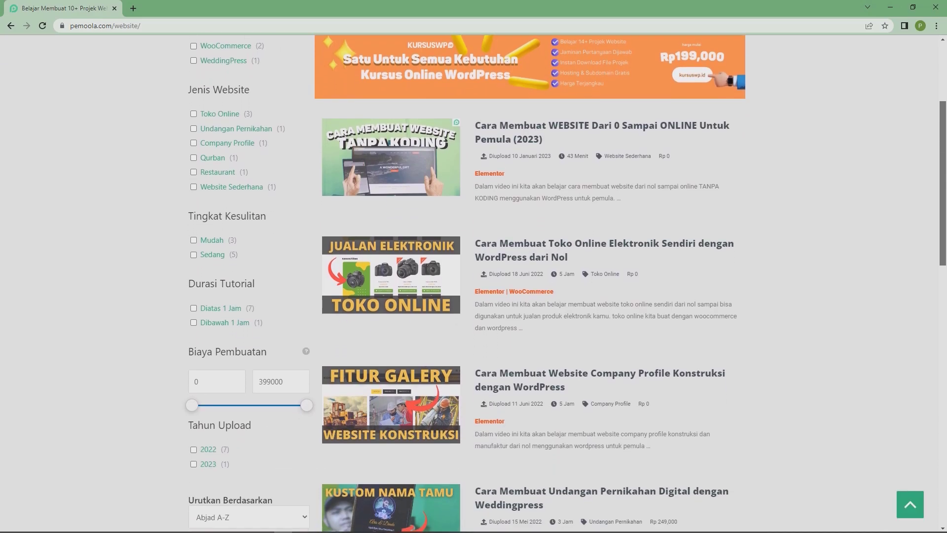
scroll(473, 283, "down", 5)
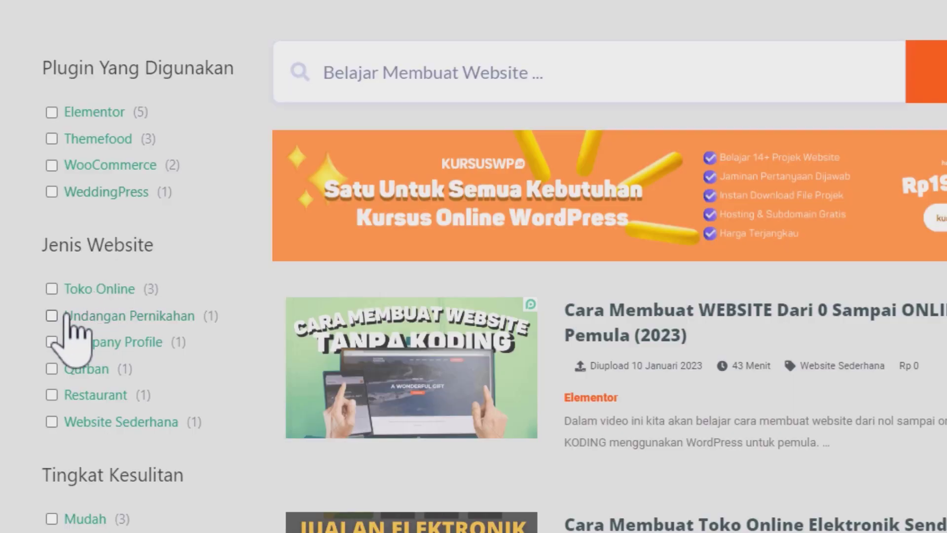
left_click(50, 288)
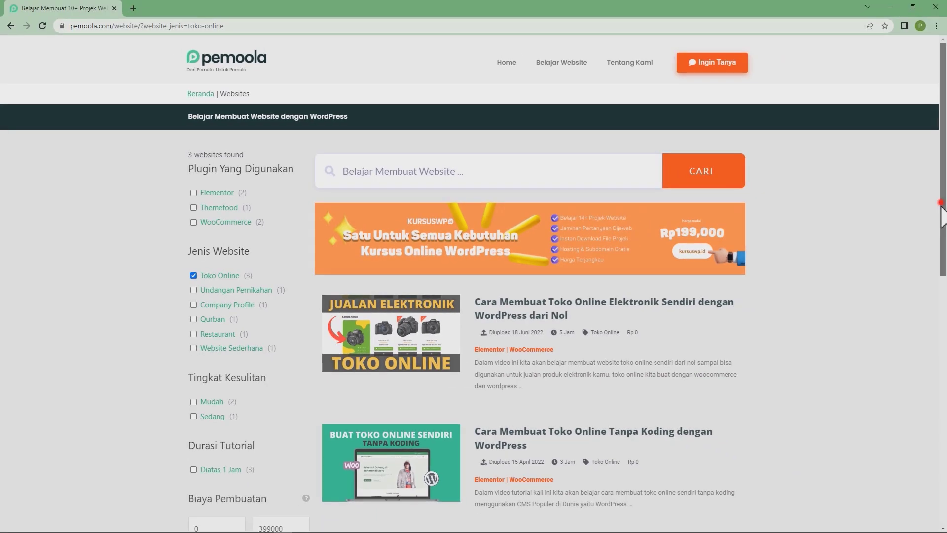
scroll(937, 206, "down", 3)
left_click_drag(943, 275, 943, 212)
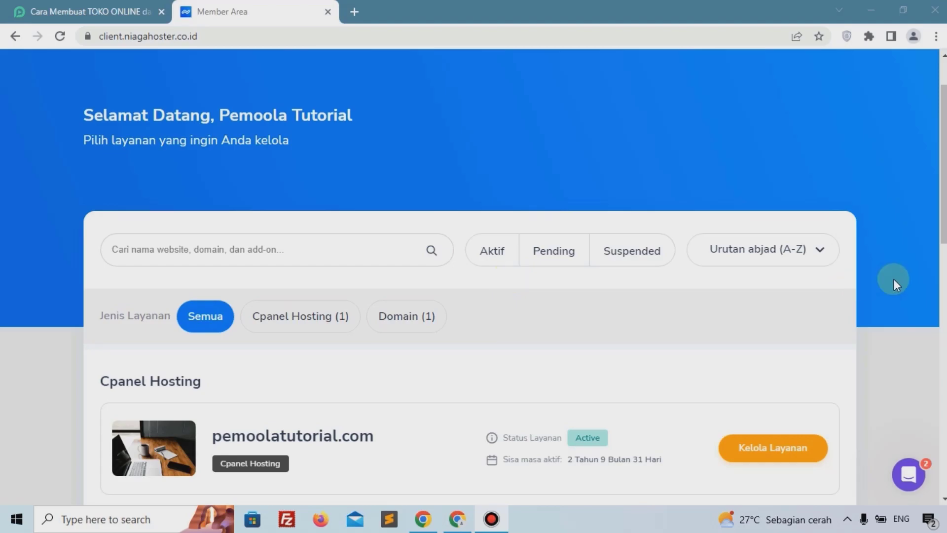
Step: Filter the member area services to cPanel Hosting and open management for pemoolatutorial.com
scroll(642, 252, "down", 4)
scroll(478, 271, "up", 4)
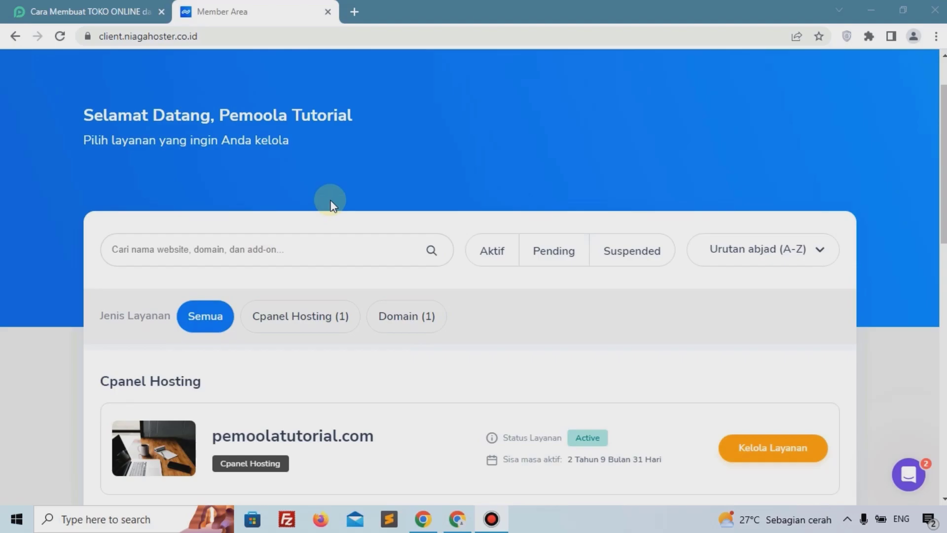
scroll(256, 253, "down", 3)
left_click_drag(117, 242, 286, 238)
left_click(285, 239)
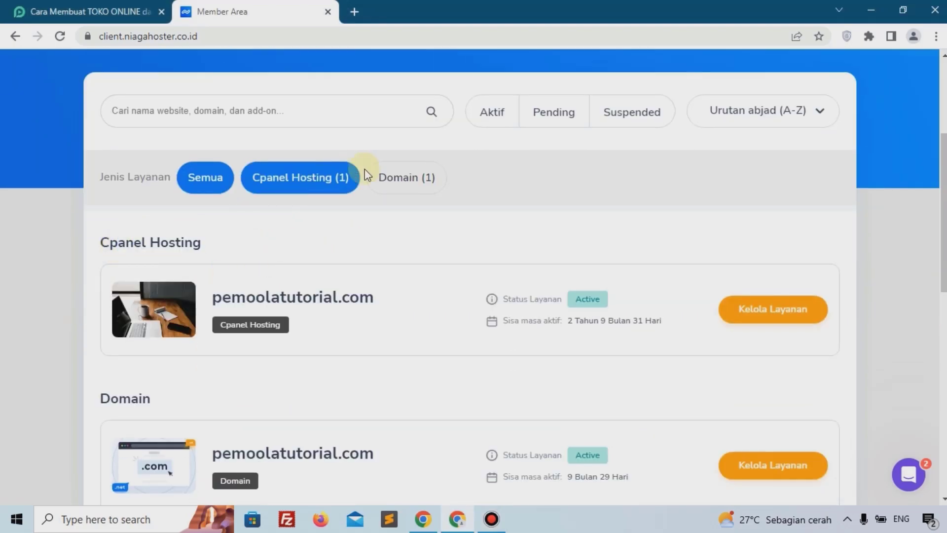
left_click(317, 183)
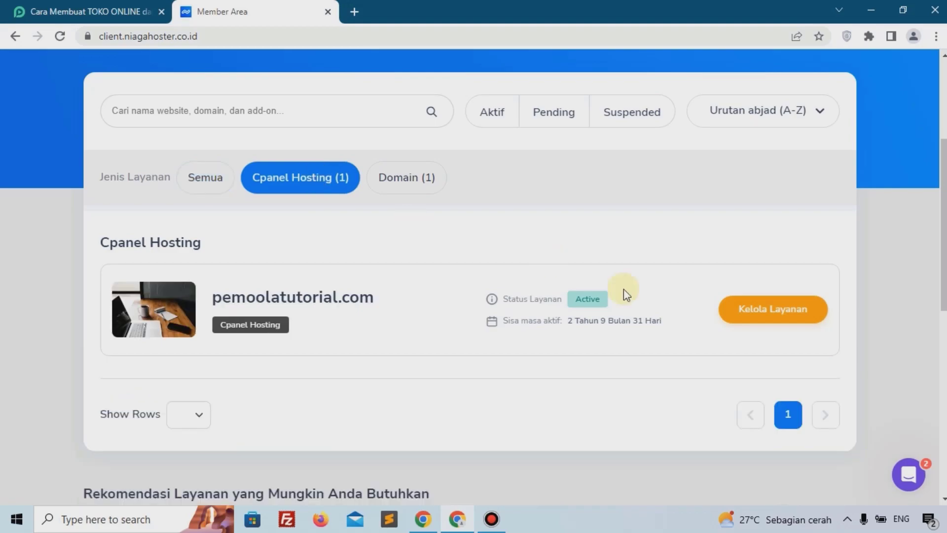
left_click(754, 307)
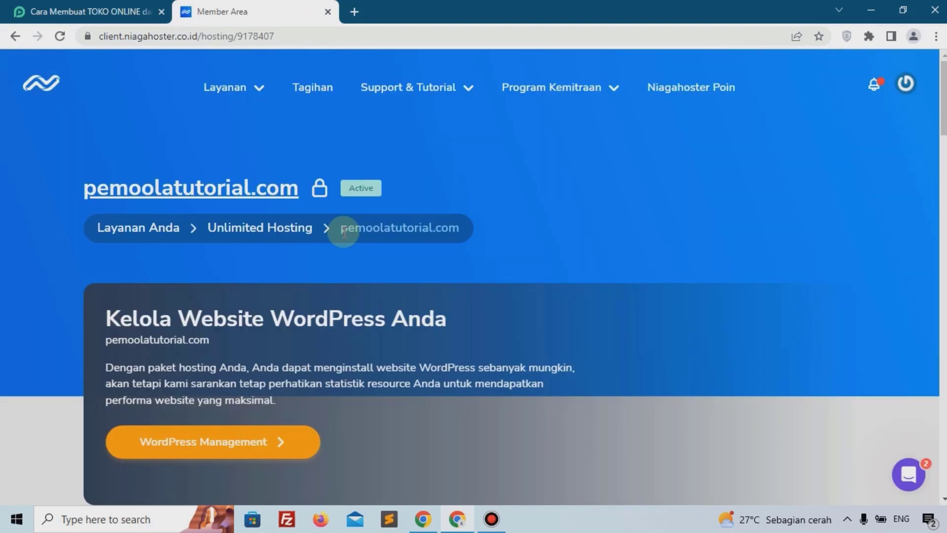
Step: Open the full cPanel from the hosting's quick shortcut section
scroll(382, 239, "down", 8)
scroll(383, 240, "down", 10)
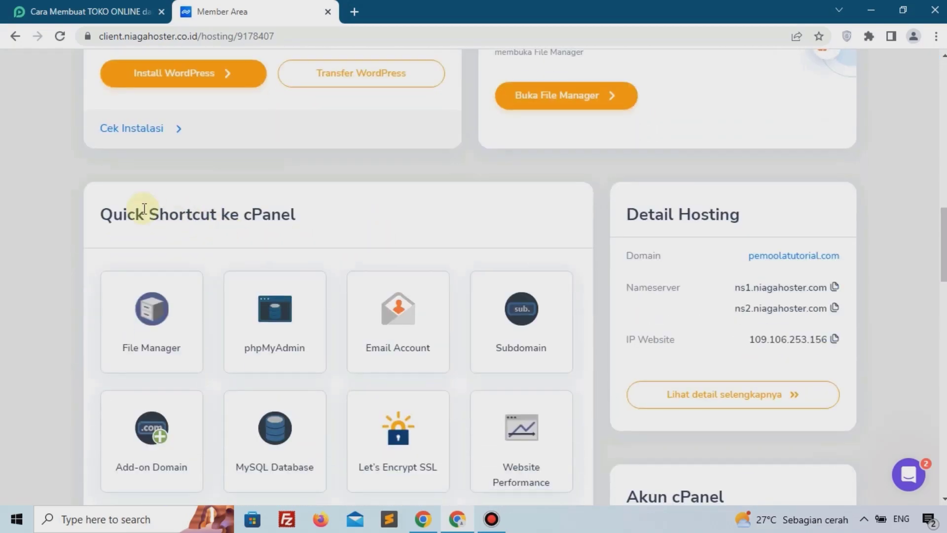
scroll(400, 240, "down", 1)
scroll(490, 186, "down", 10)
scroll(512, 186, "up", 3)
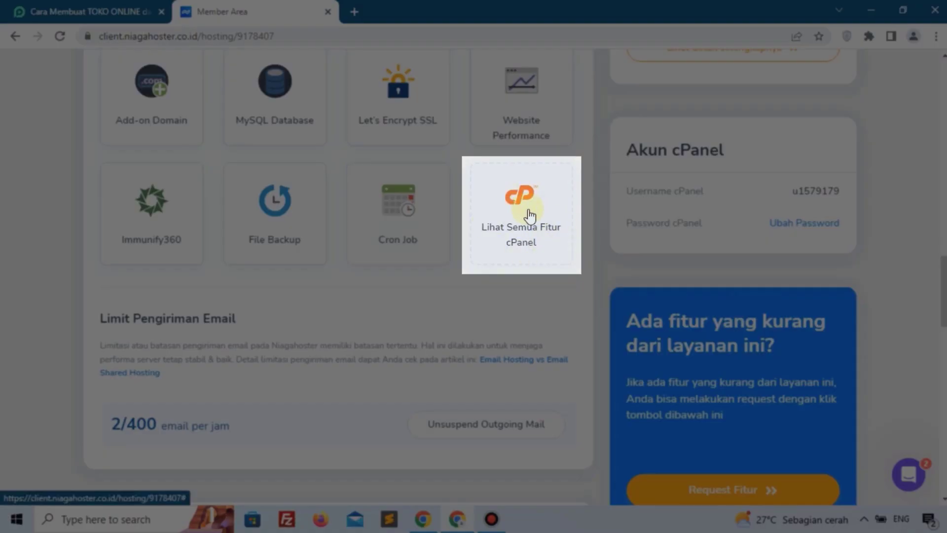
left_click(528, 211)
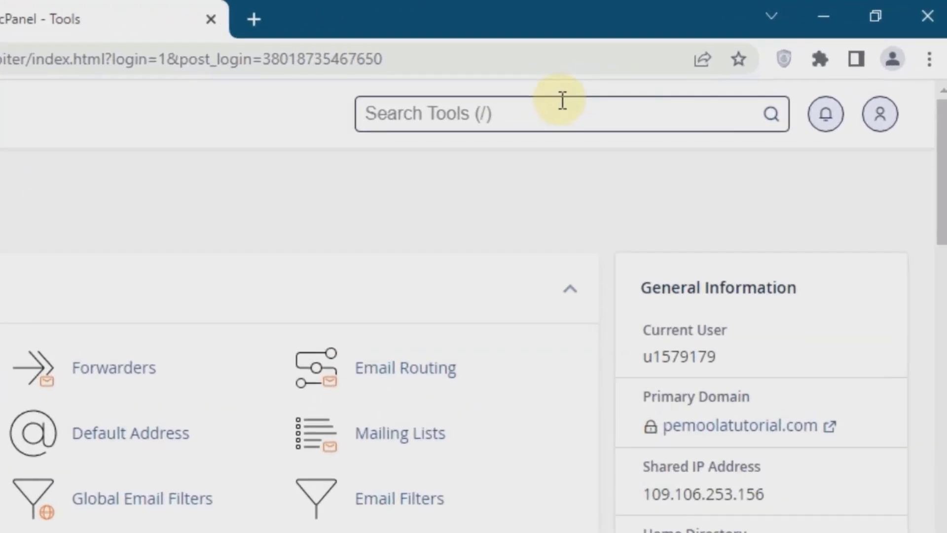
Step: Issue a Let's Encrypt SSL certificate for pemoolatutorial.com using http-01 validation
type("ssl")
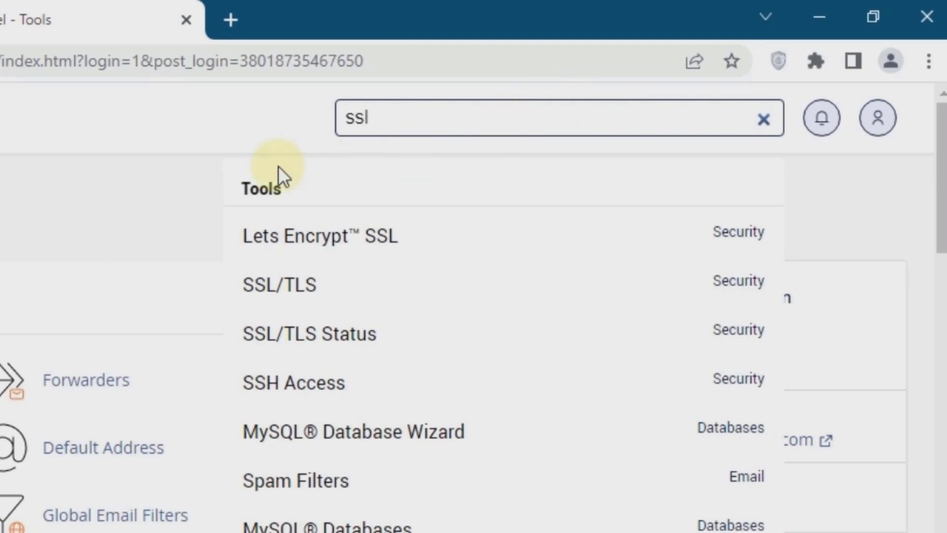
left_click(393, 239)
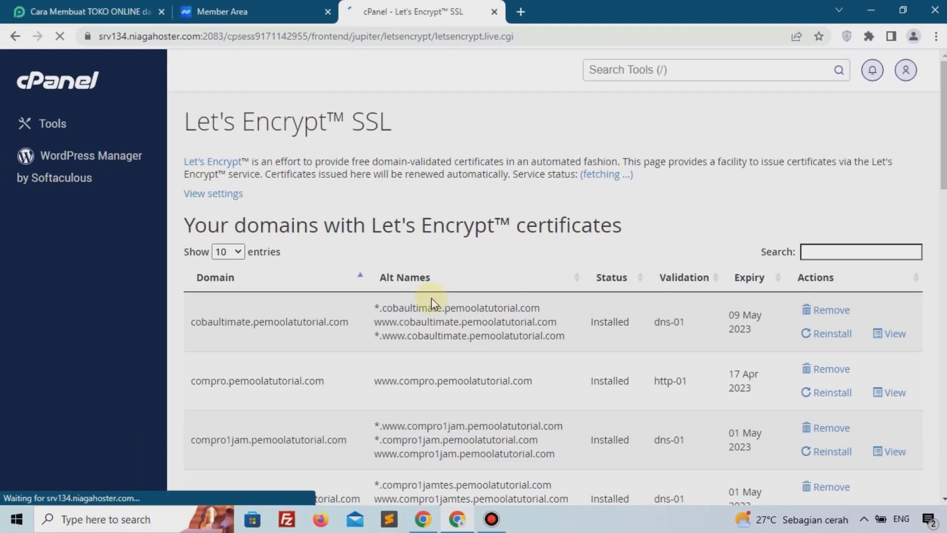
scroll(279, 224, "down", 15)
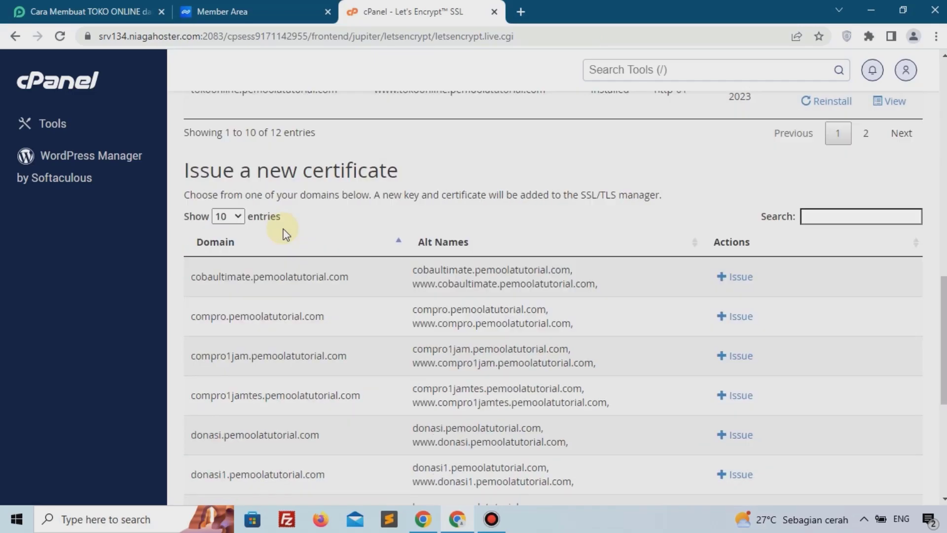
left_click_drag(175, 181, 433, 179)
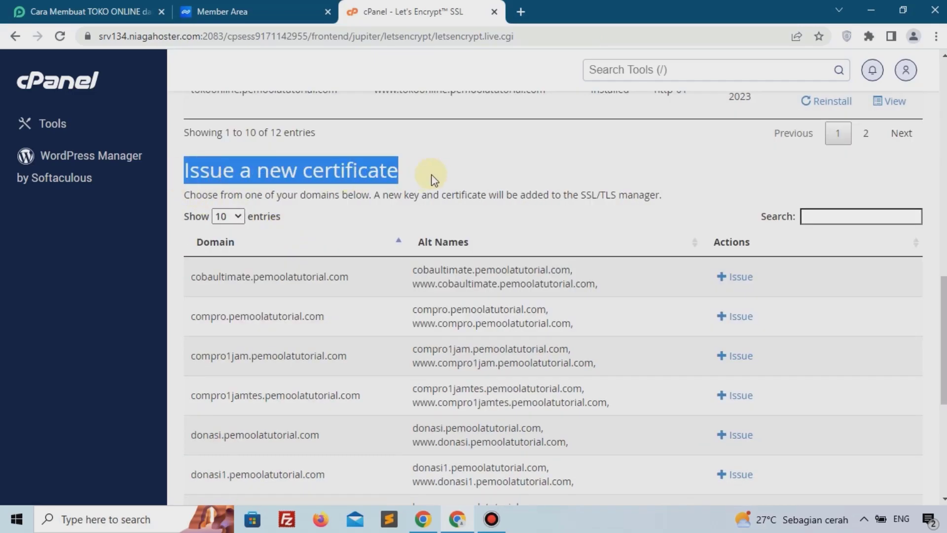
scroll(431, 174, "down", 6)
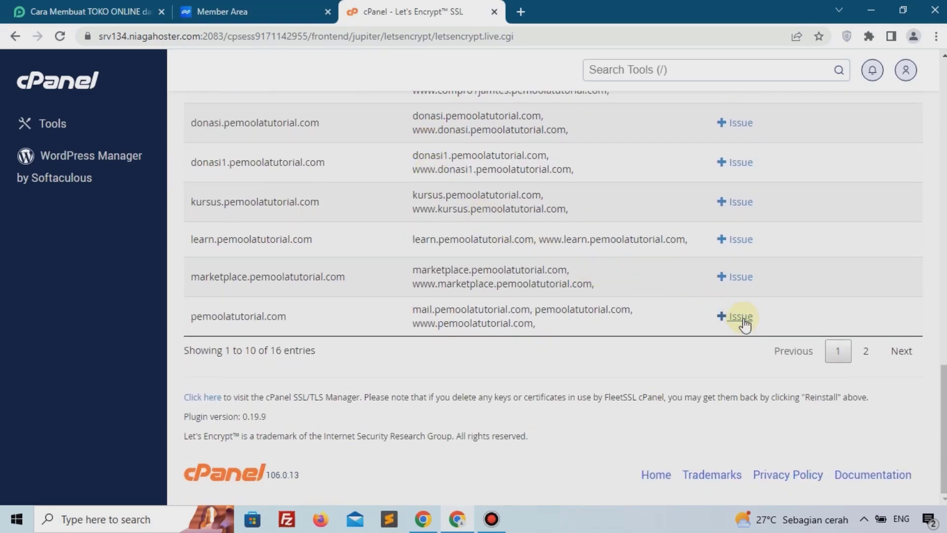
left_click_drag(191, 316, 318, 319)
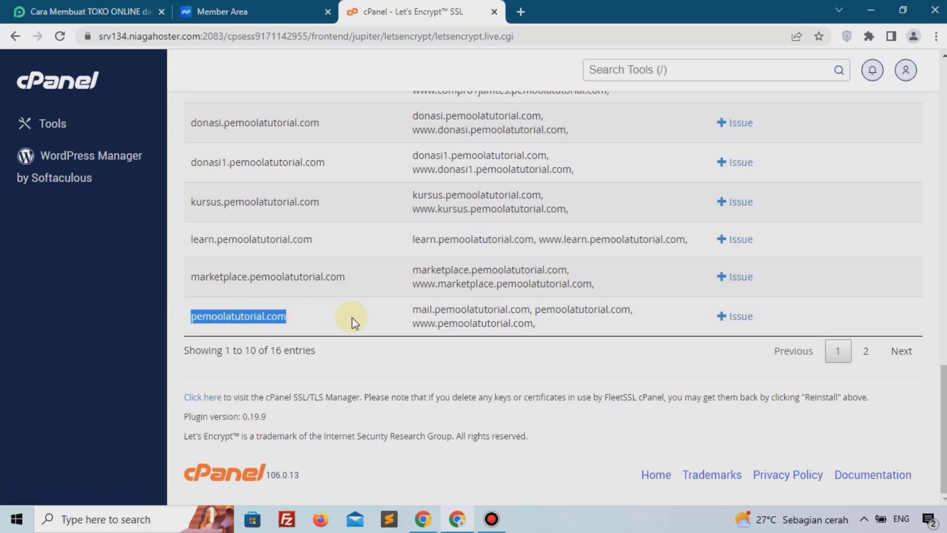
left_click(732, 328)
scroll(284, 296, "down", 5)
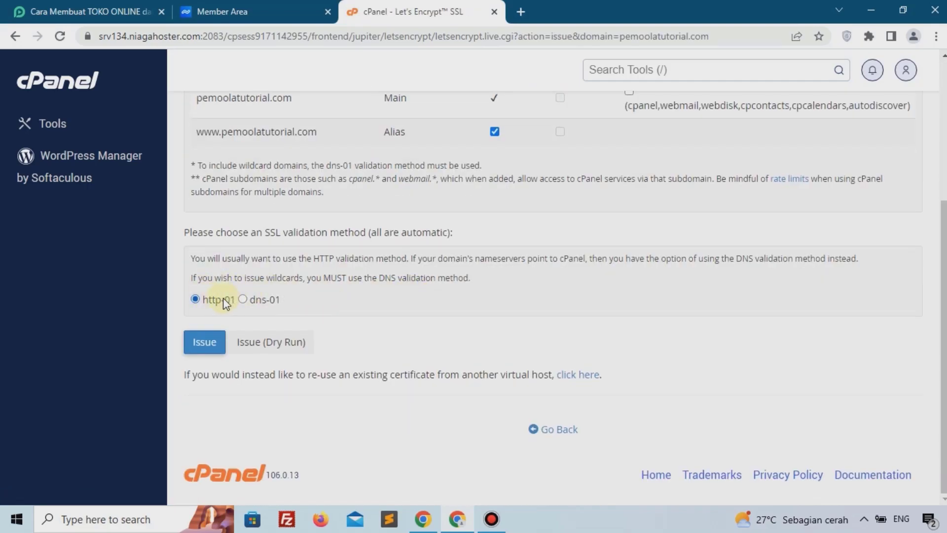
left_click(203, 342)
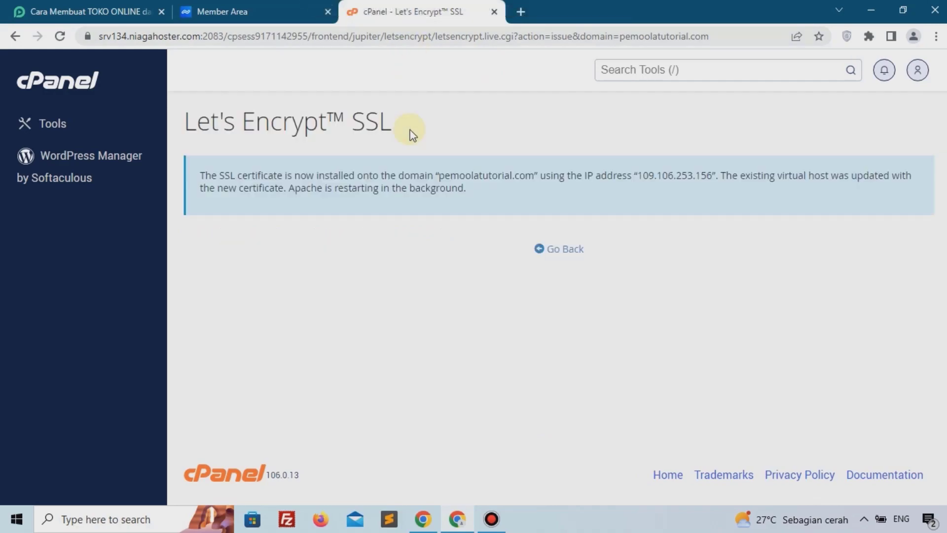
Step: Open the Softaculous Apps Installer and start a WordPress installation
left_click_drag(219, 176, 596, 197)
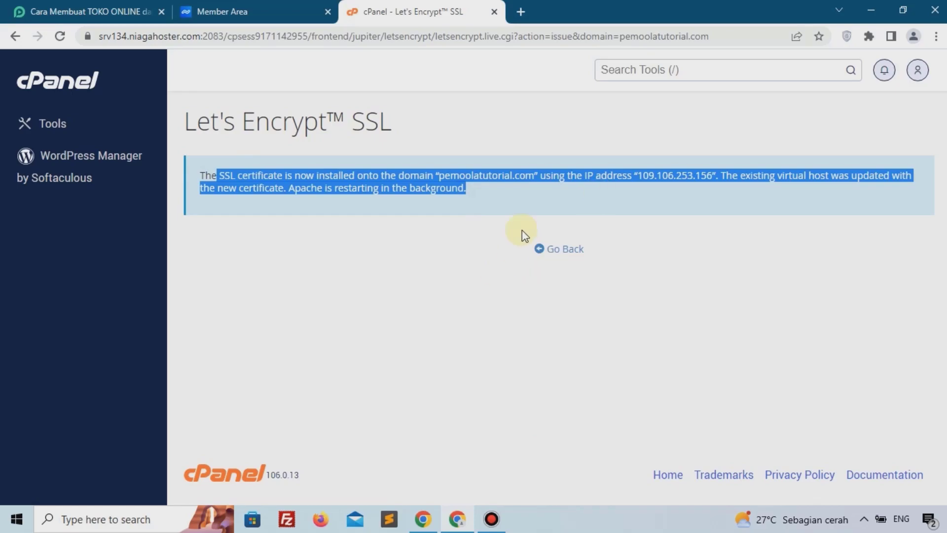
left_click(646, 74)
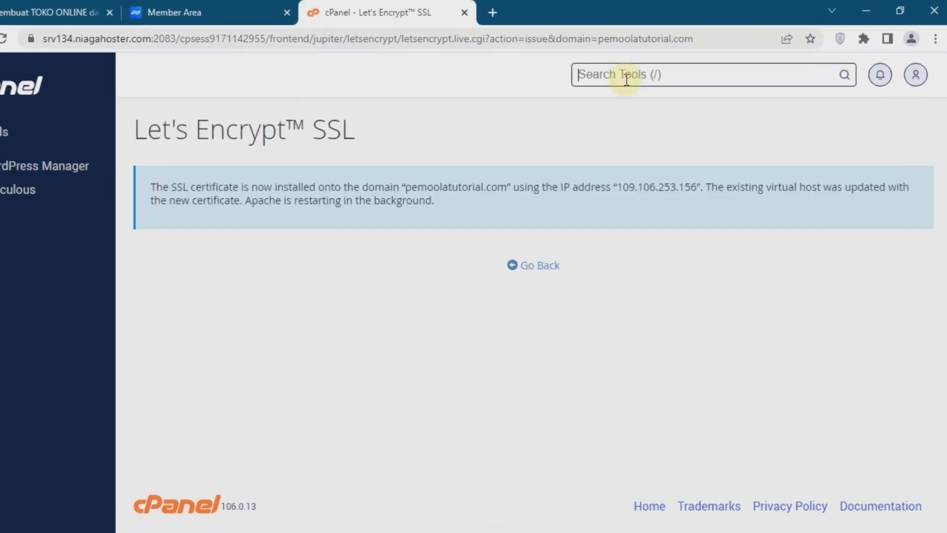
type("soft")
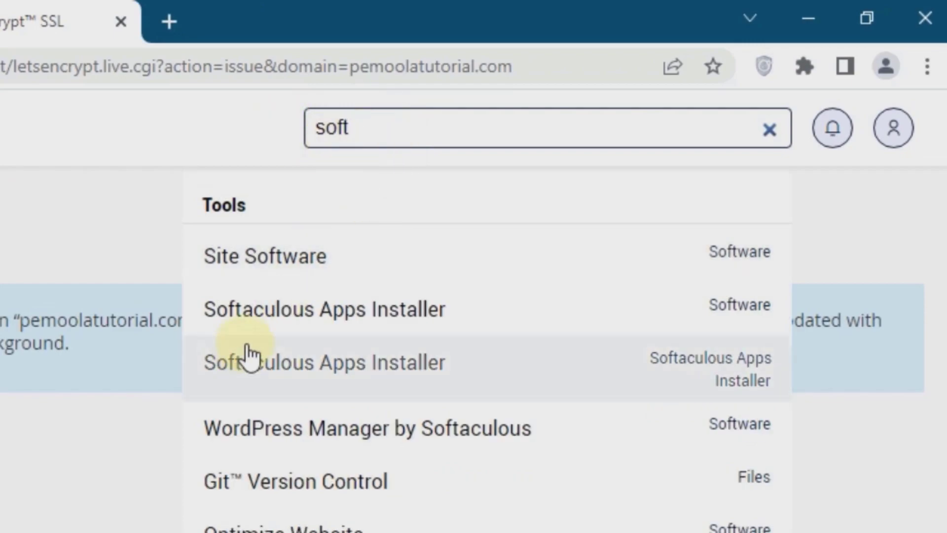
left_click(515, 323)
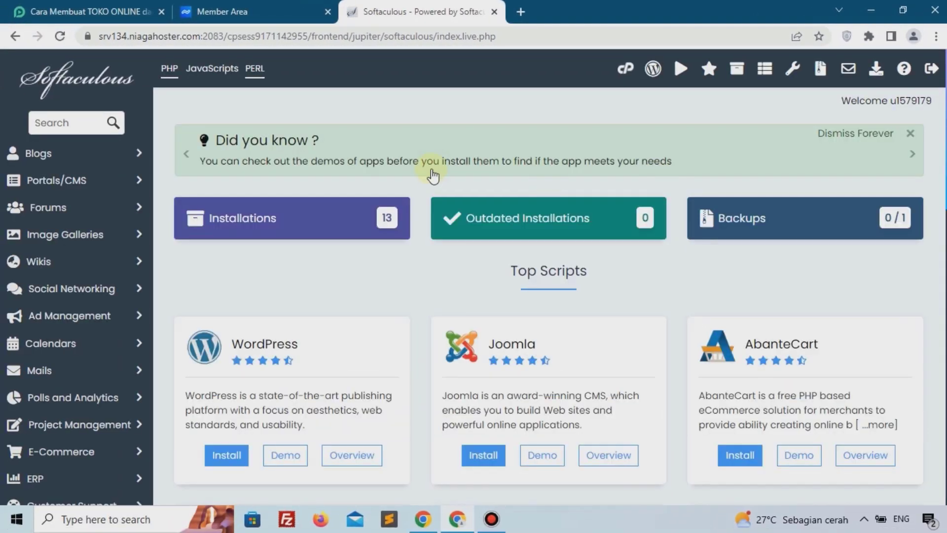
scroll(424, 179, "down", 3)
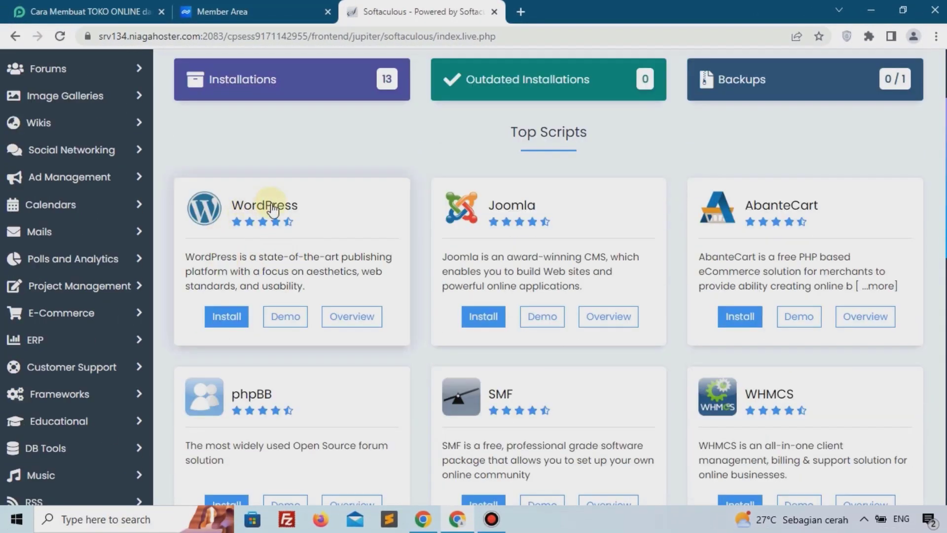
left_click(232, 316)
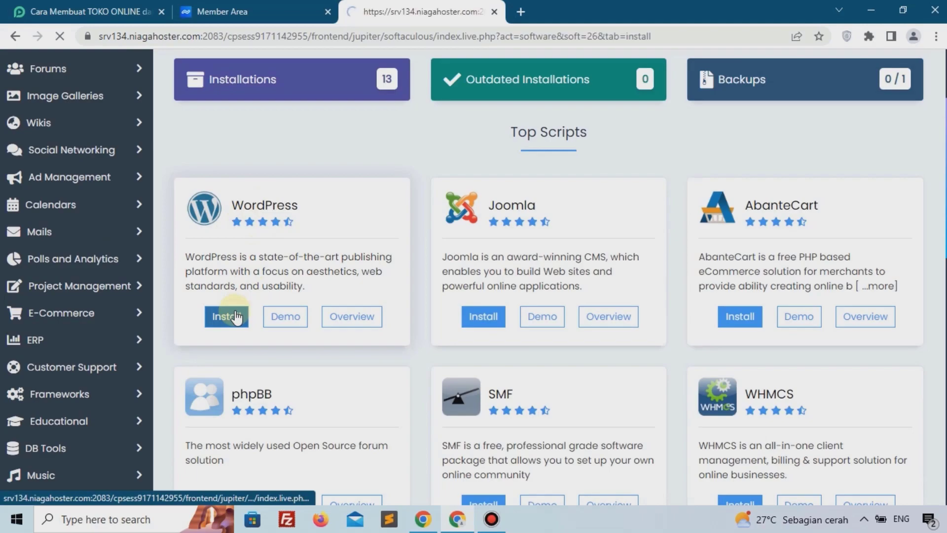
scroll(235, 311, "down", 3)
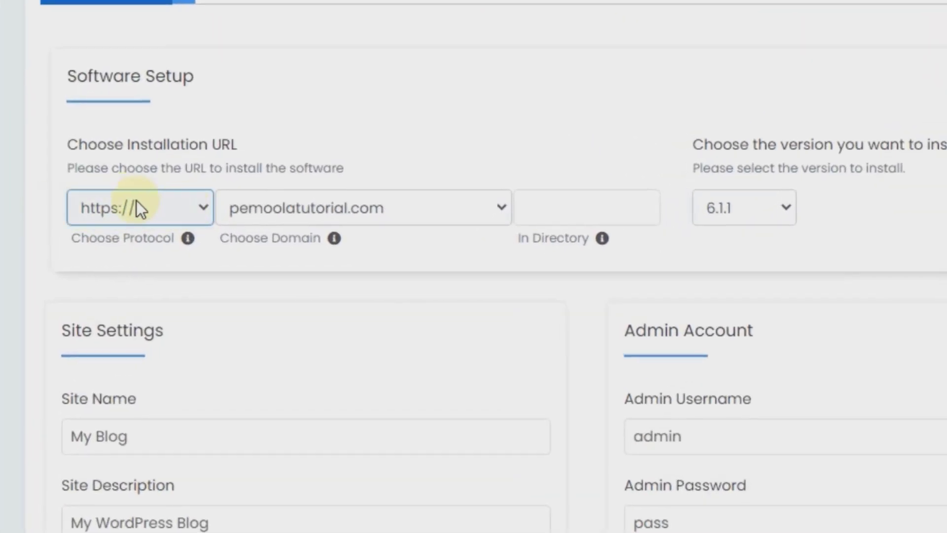
left_click(344, 212)
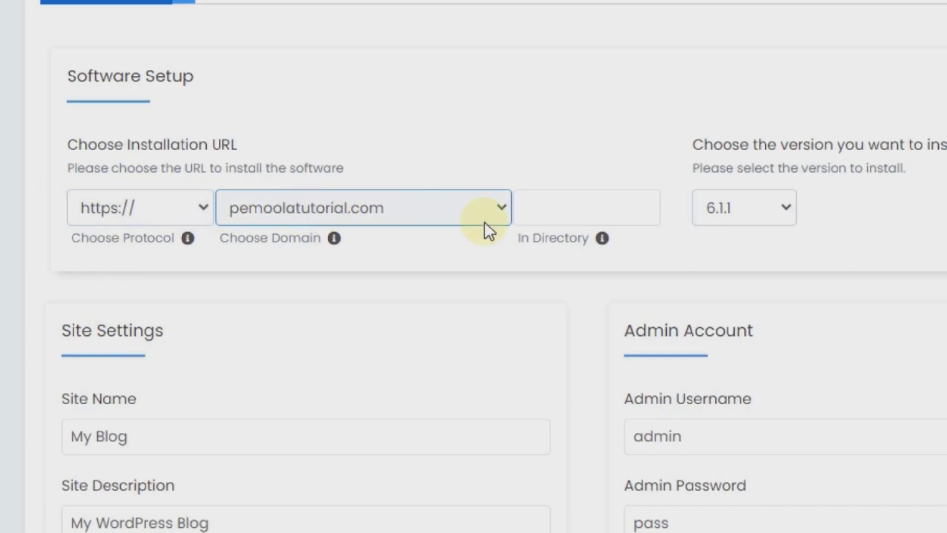
left_click(600, 211)
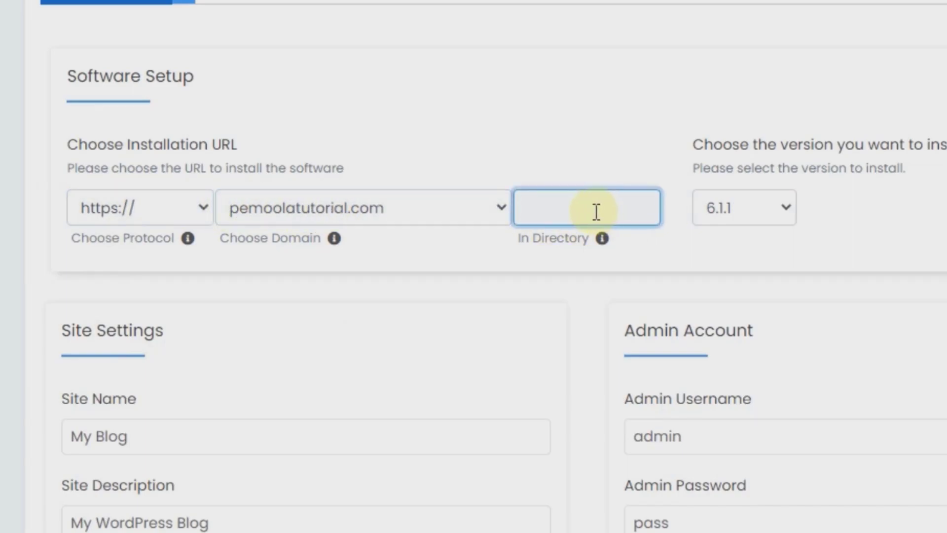
type("wp")
key("BackSpace")
key("BackSpace")
left_click(762, 208)
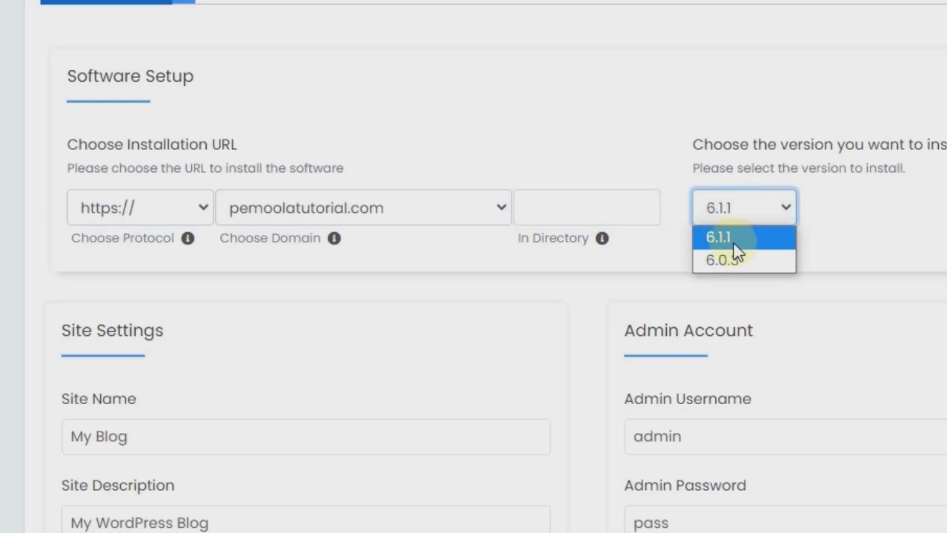
left_click(733, 243)
Step: Set the site name to Toko Rahmandi and the site description to Menjual Produk Fashion
scroll(691, 247, "down", 4)
left_click(192, 215)
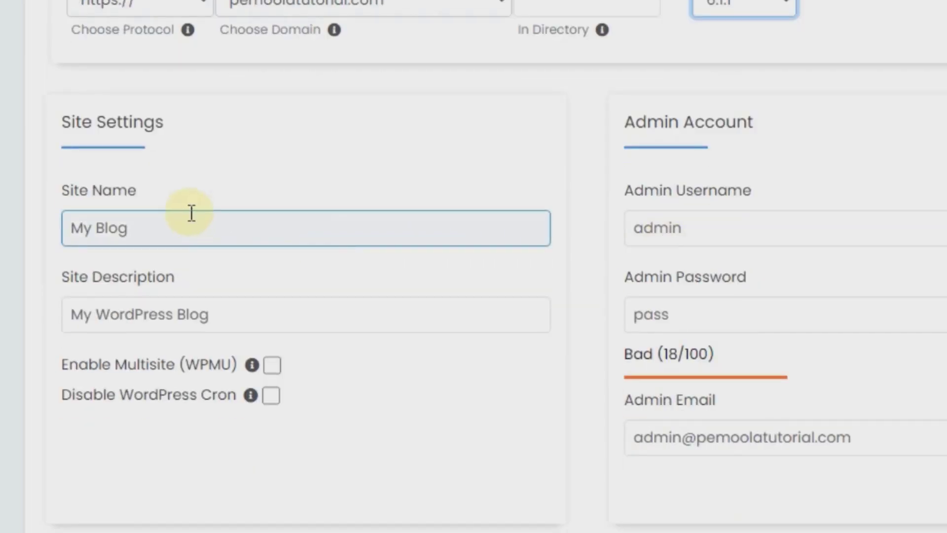
triple_click(173, 228)
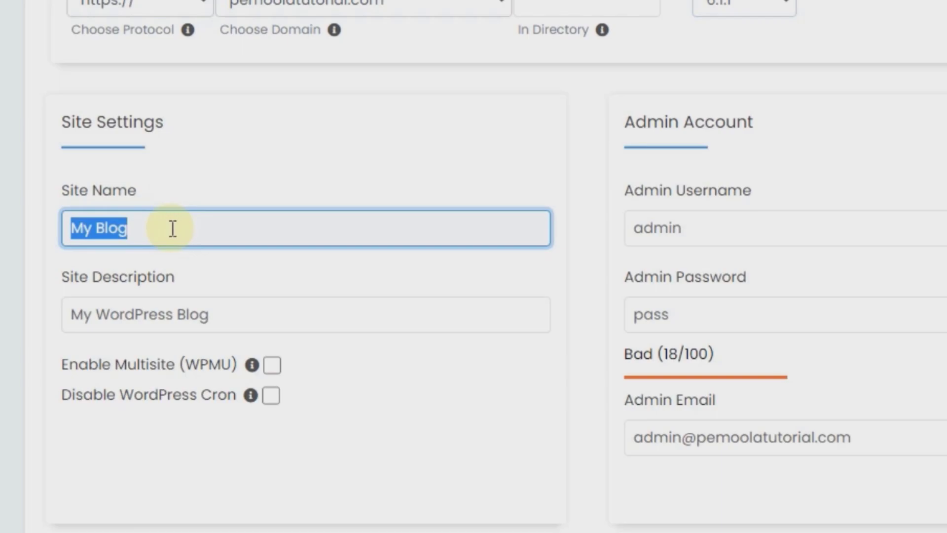
type("T")
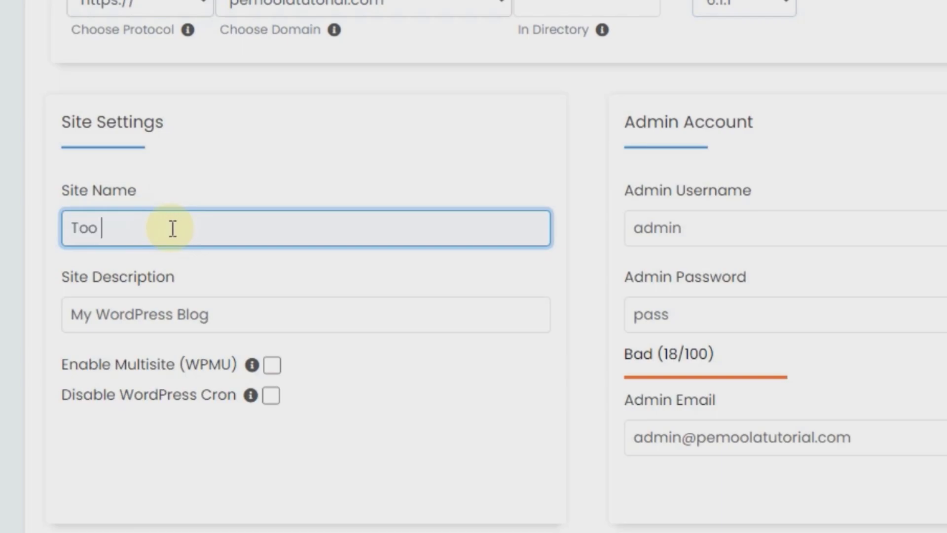
type("oKO Rahmandi")
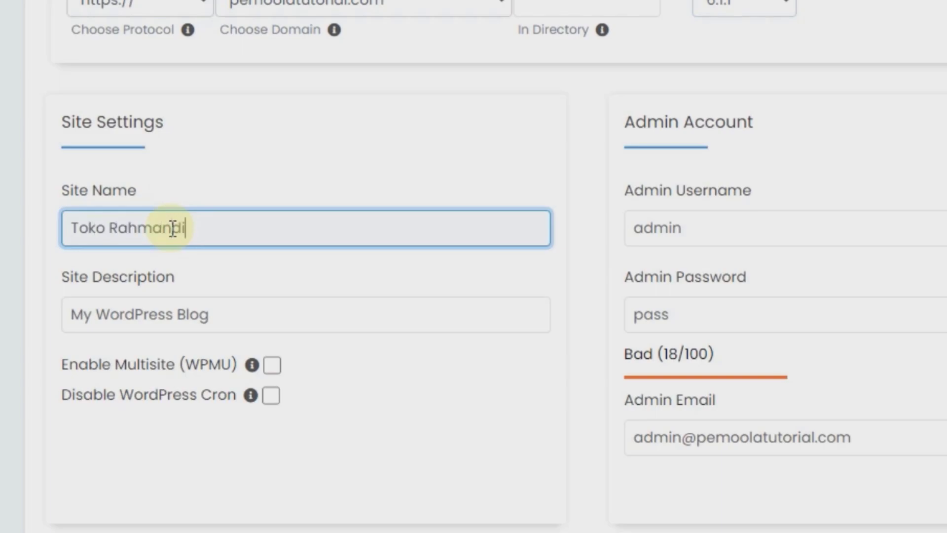
triple_click(152, 314)
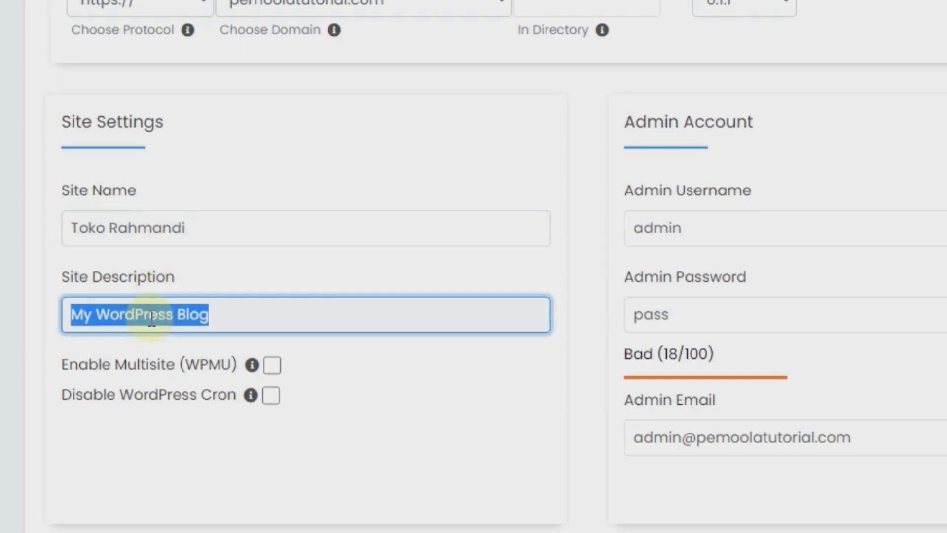
type("Menjual ")
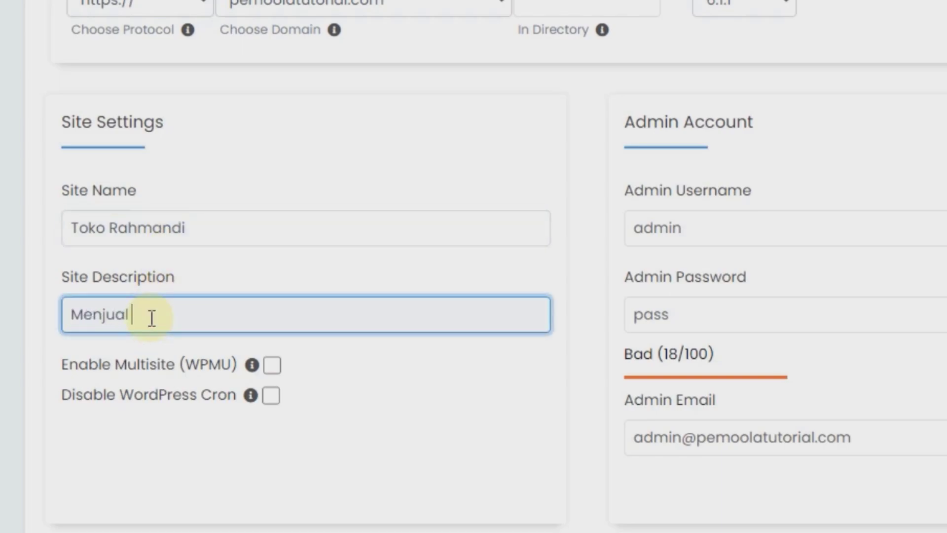
type("Produk Fashion")
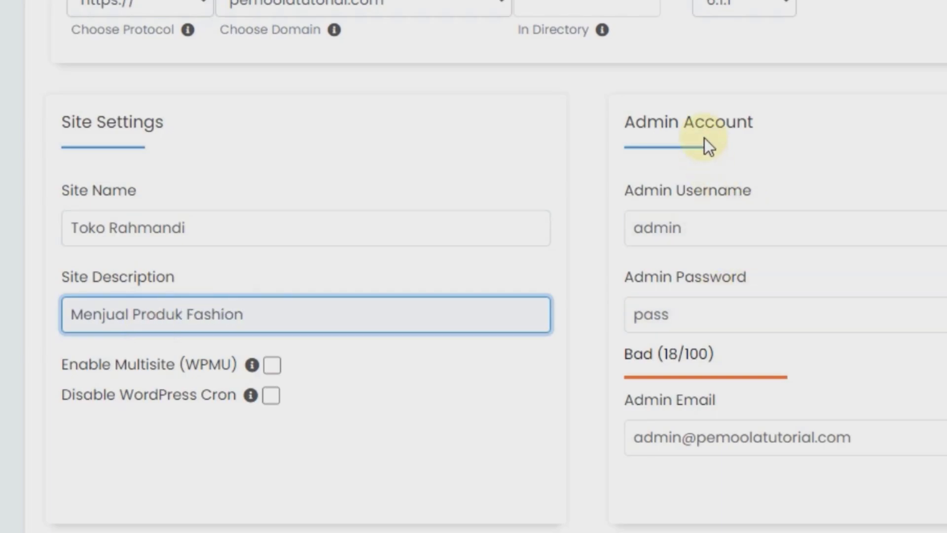
Step: Fill in the admin username and a strong admin password, keeping the admin email as is
left_click(692, 212)
left_click(679, 324)
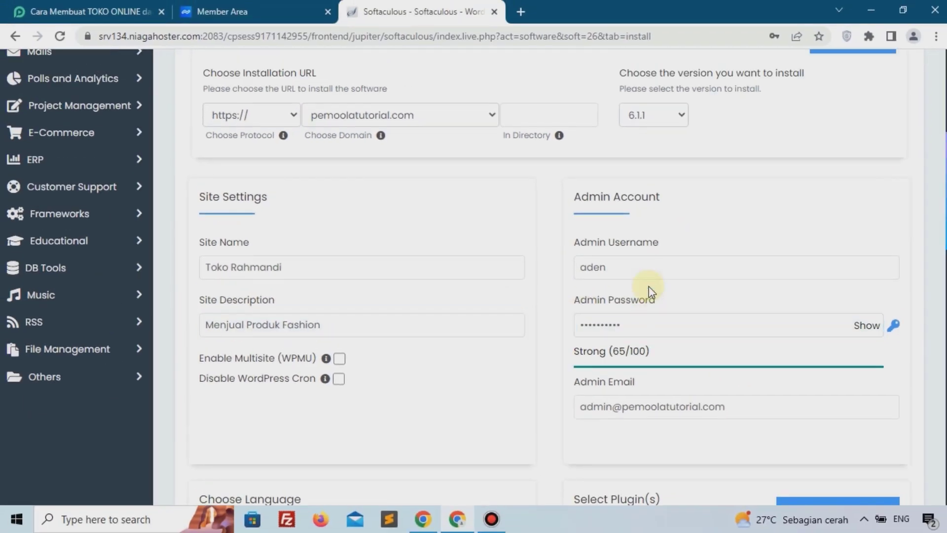
left_click(631, 265)
left_click_drag(602, 407, 710, 408)
scroll(616, 324, "down", 3)
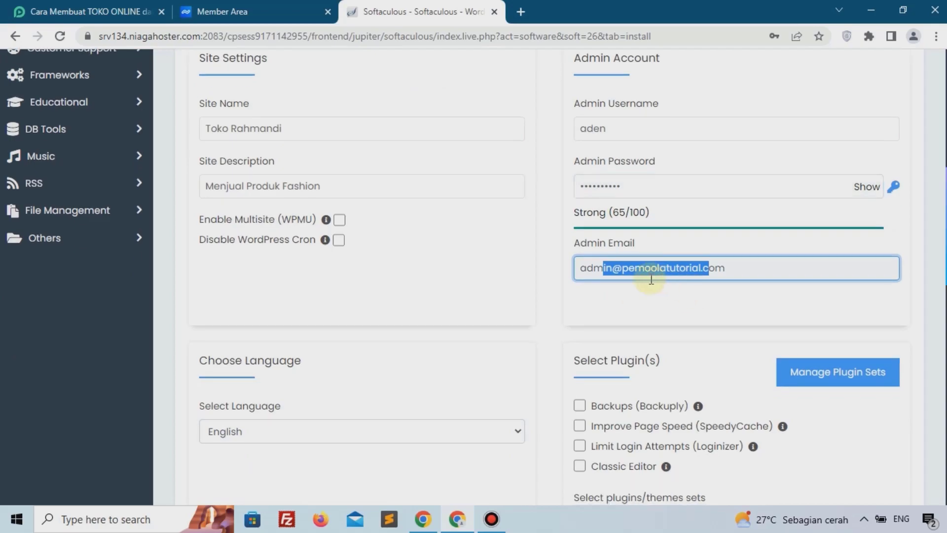
left_click(777, 270)
Step: Select Indonesian as the site language and run the WordPress installation
scroll(597, 271, "down", 3)
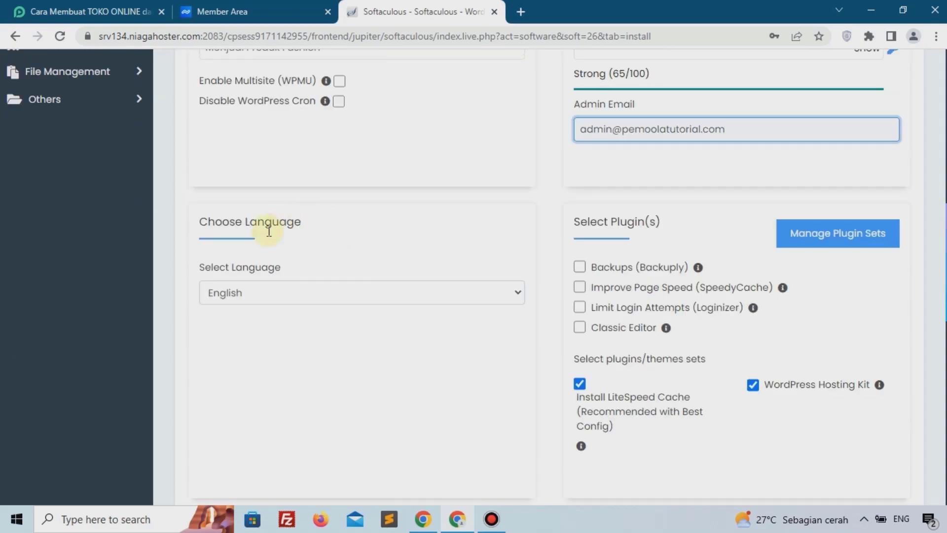
left_click(319, 299)
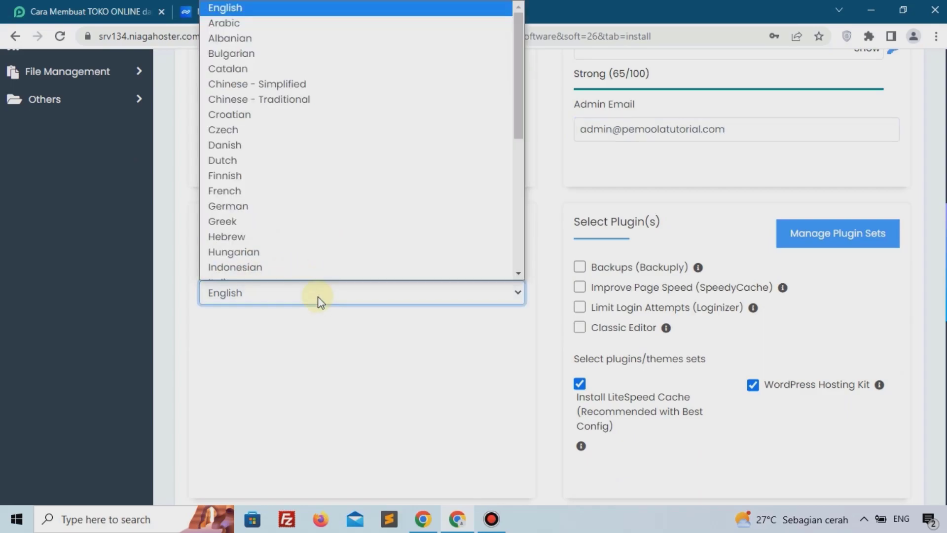
scroll(314, 243, "down", 1)
left_click(303, 258)
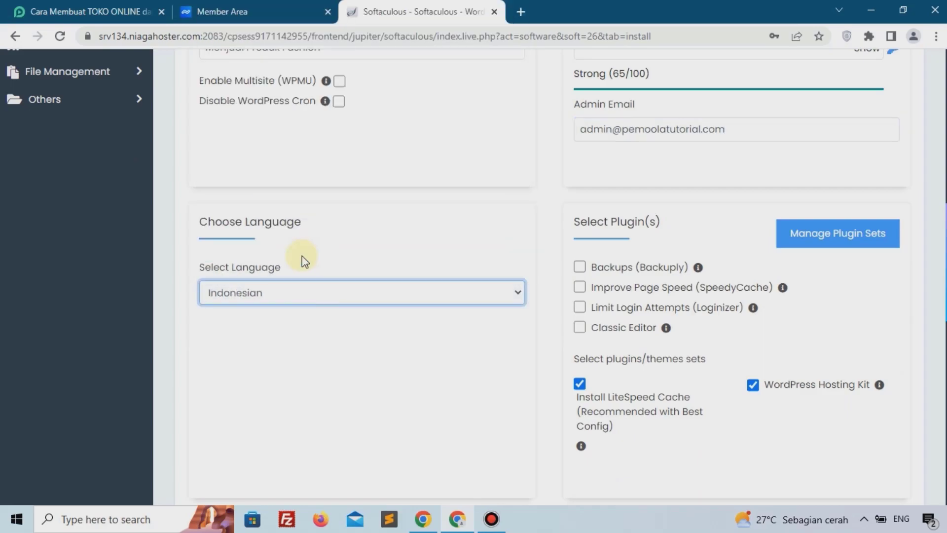
scroll(567, 194, "down", 14)
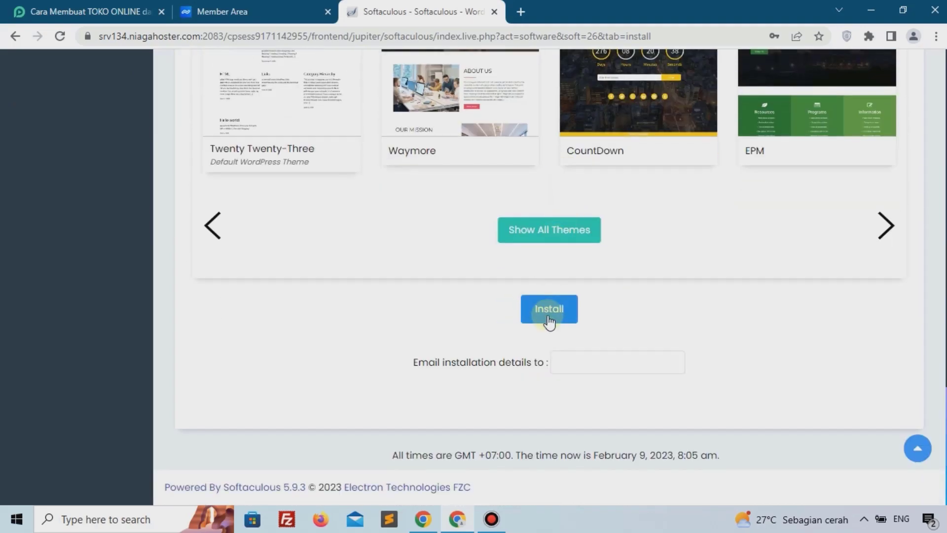
left_click(549, 321)
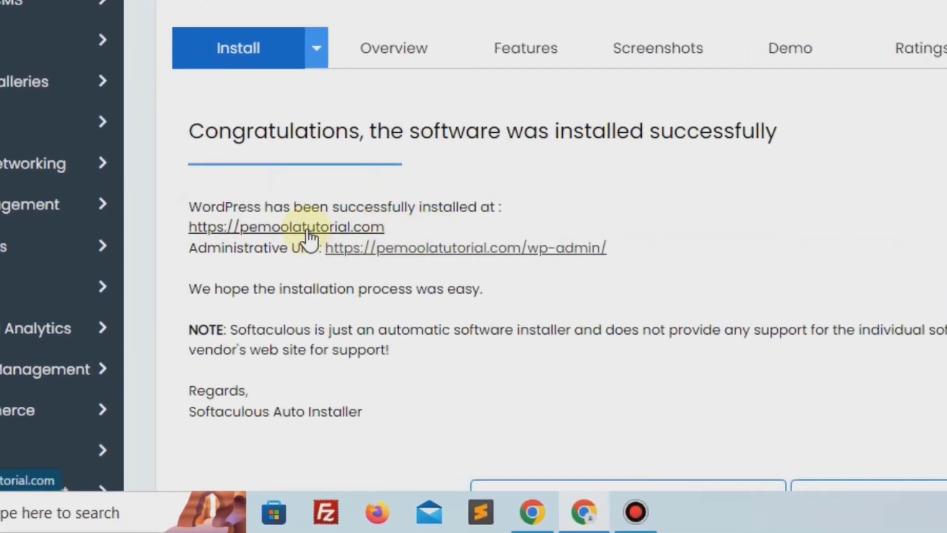
Step: Open the newly installed site, then open its WordPress administrative URL
left_click(292, 268)
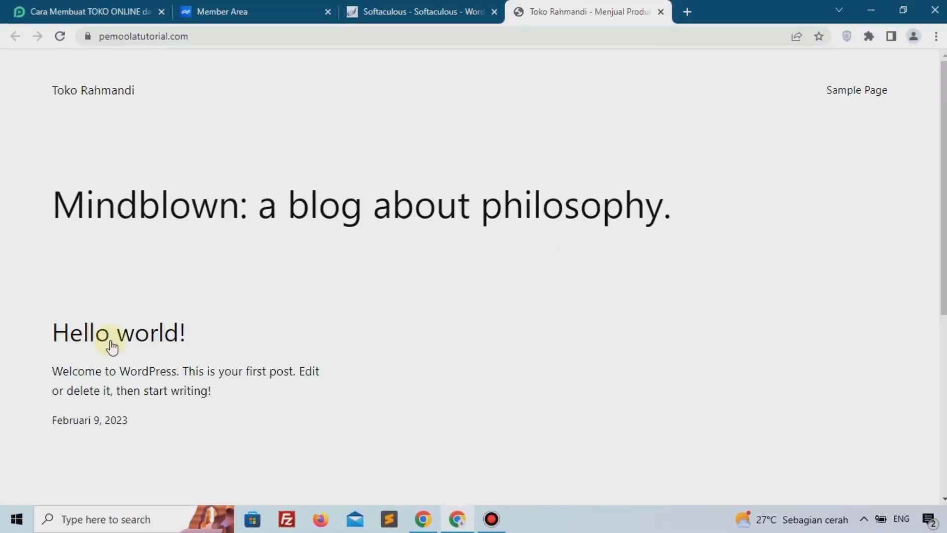
left_click(365, 11)
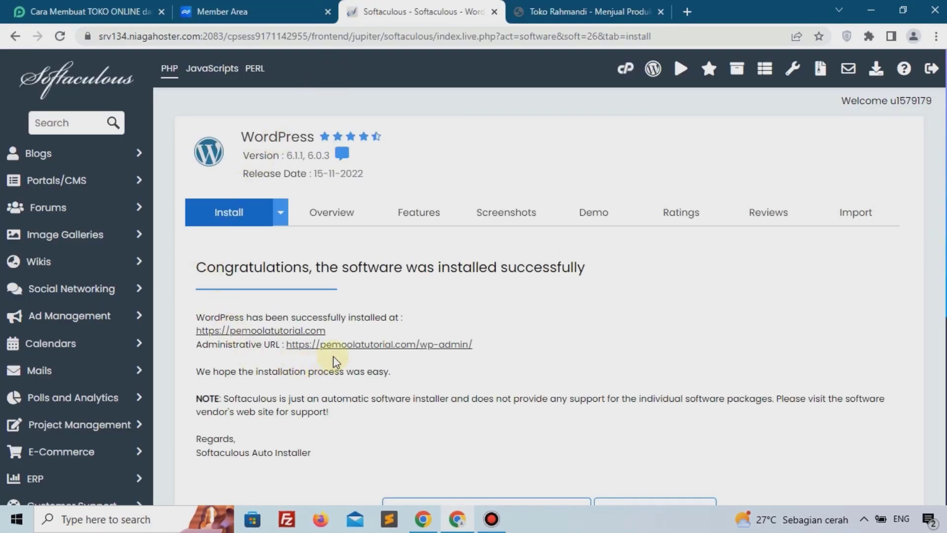
left_click(348, 349)
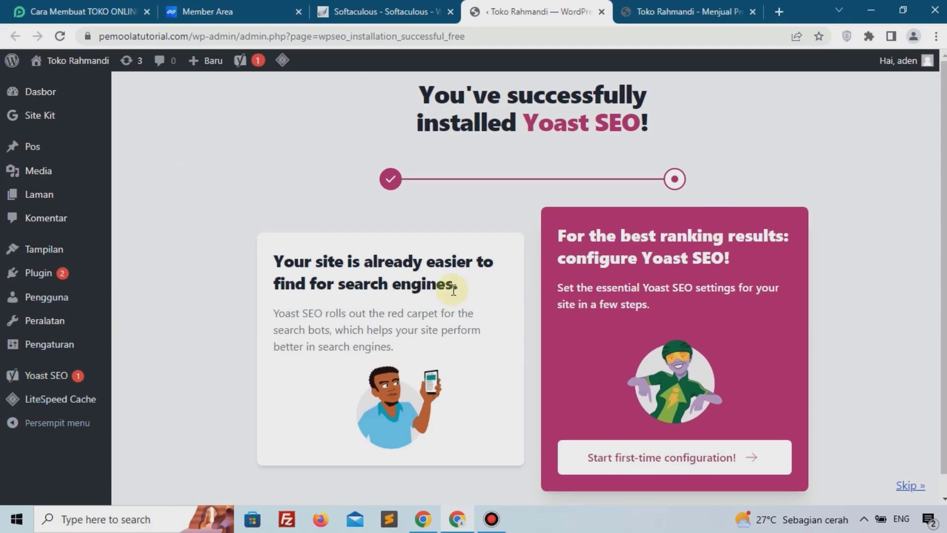
Step: Close the Softaculous and hosting member area browser tabs
left_click(424, 12)
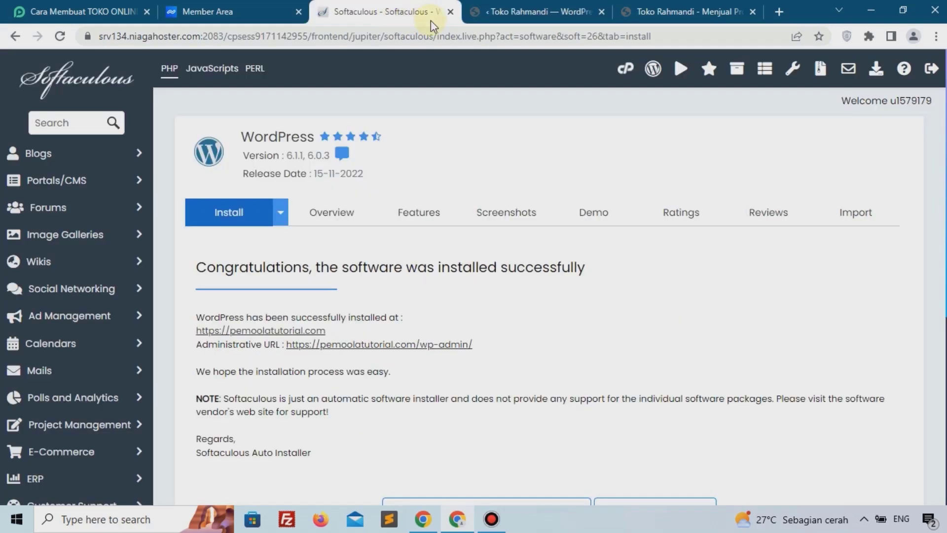
left_click(451, 12)
left_click(282, 12)
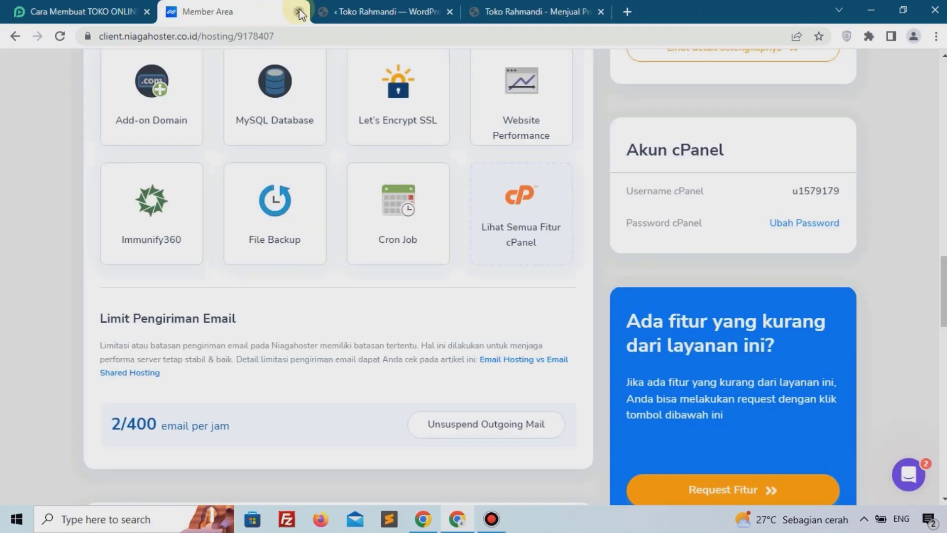
left_click(299, 12)
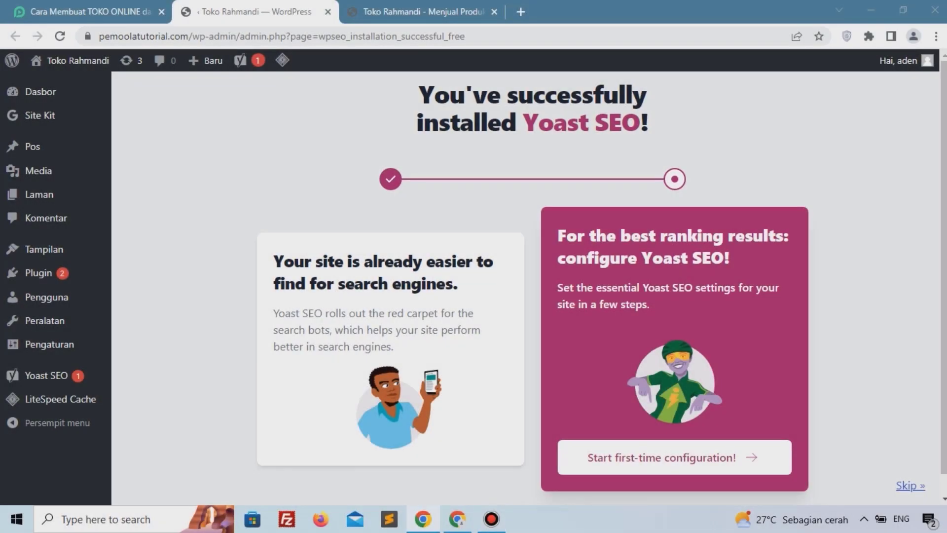
Step: Follow the tutorial's Astra theme link and download the theme zip from WordPress.org
left_click(91, 15)
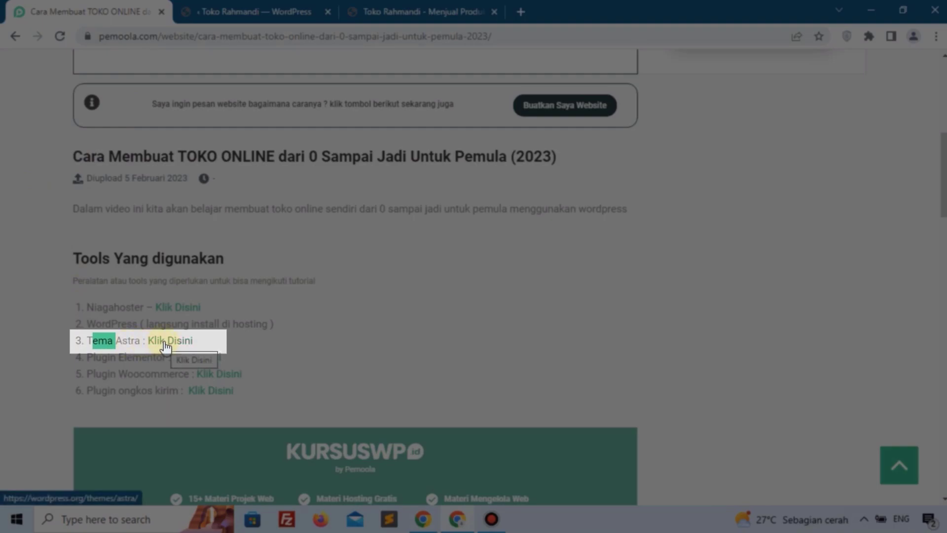
left_click(165, 343)
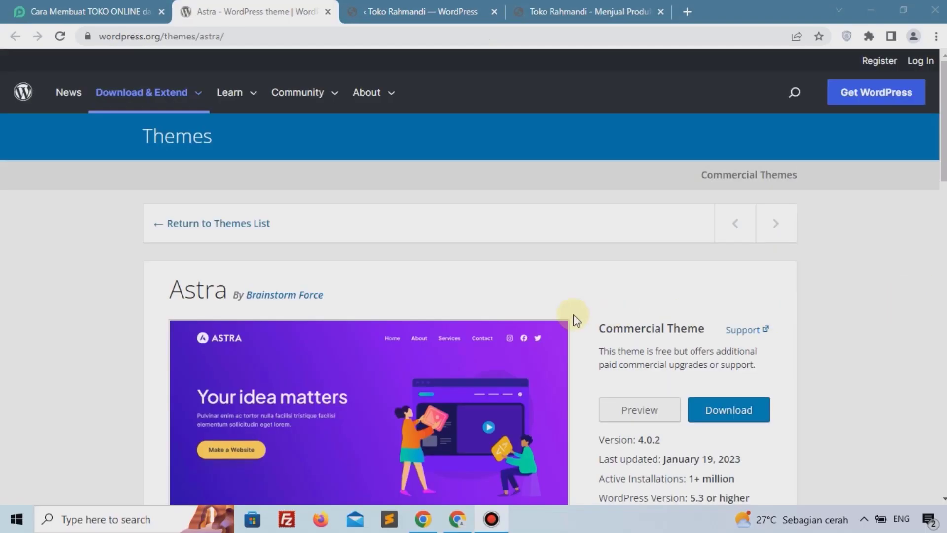
scroll(593, 315, "down", 3)
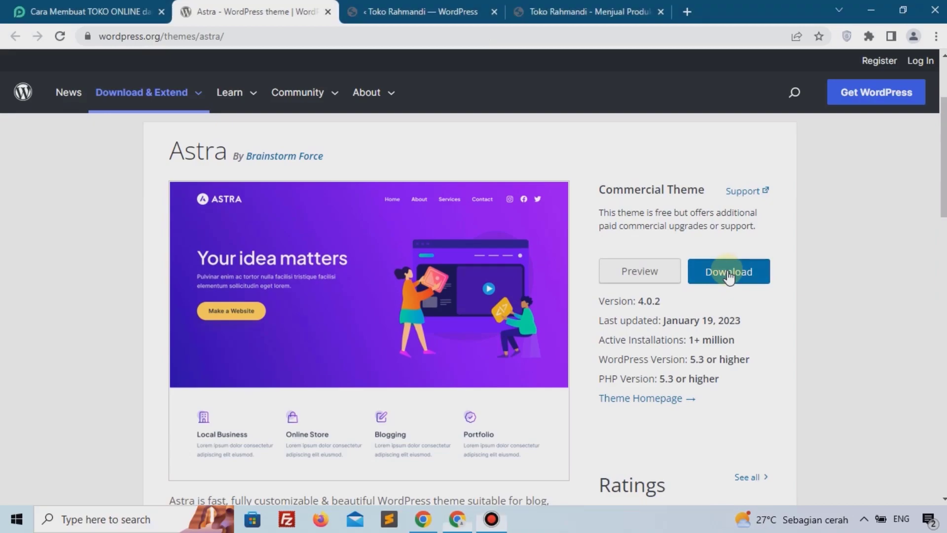
left_click(729, 273)
left_click(21, 469)
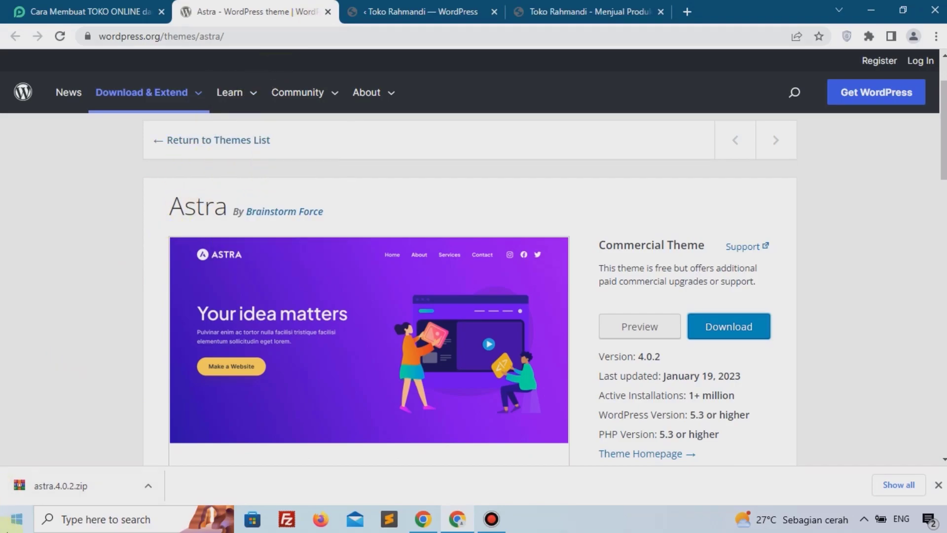
Step: Upload the astra.4.0.2.zip file as a new theme in the WordPress admin and install it
left_click(327, 11)
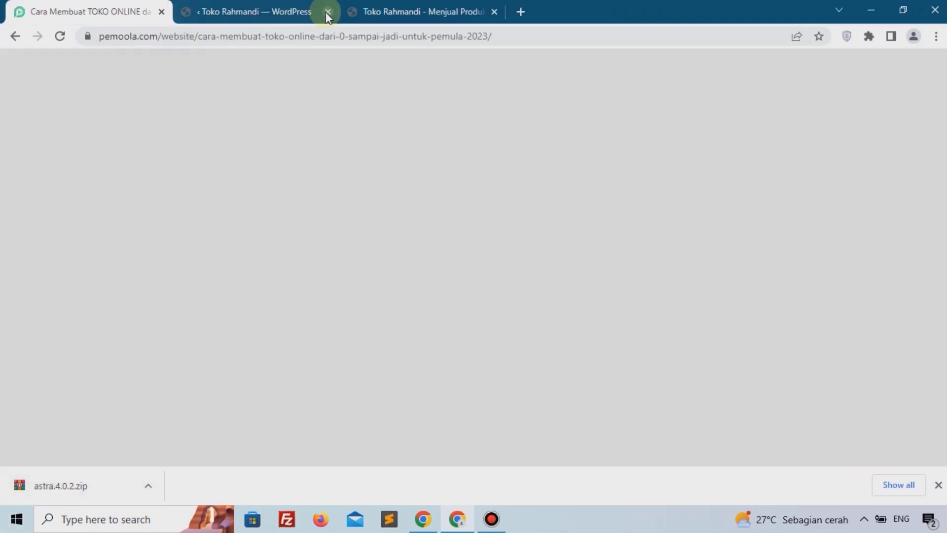
left_click(271, 11)
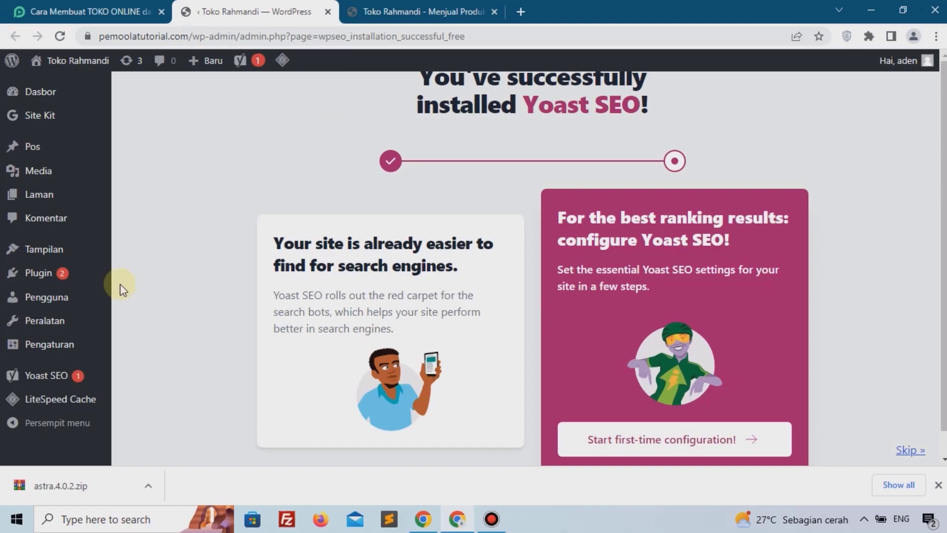
mouse_move(50, 251)
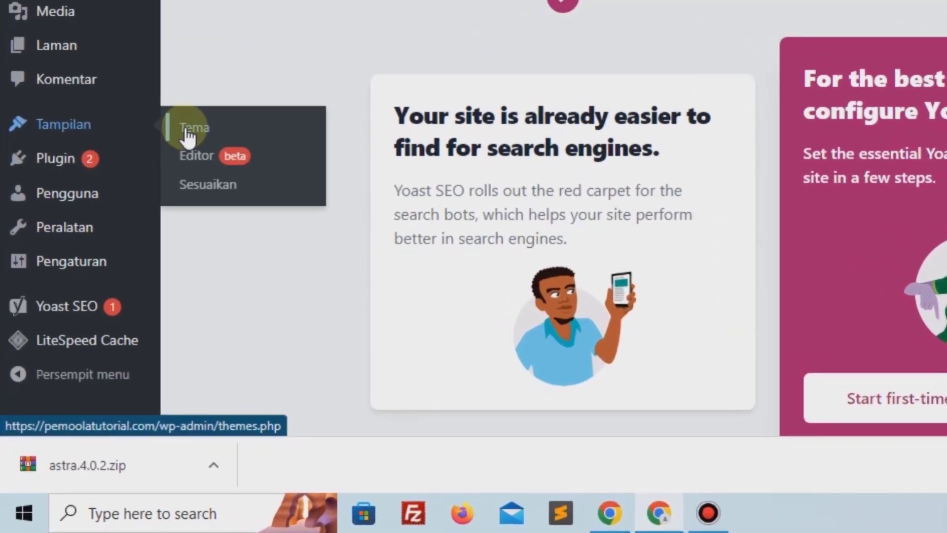
left_click(187, 133)
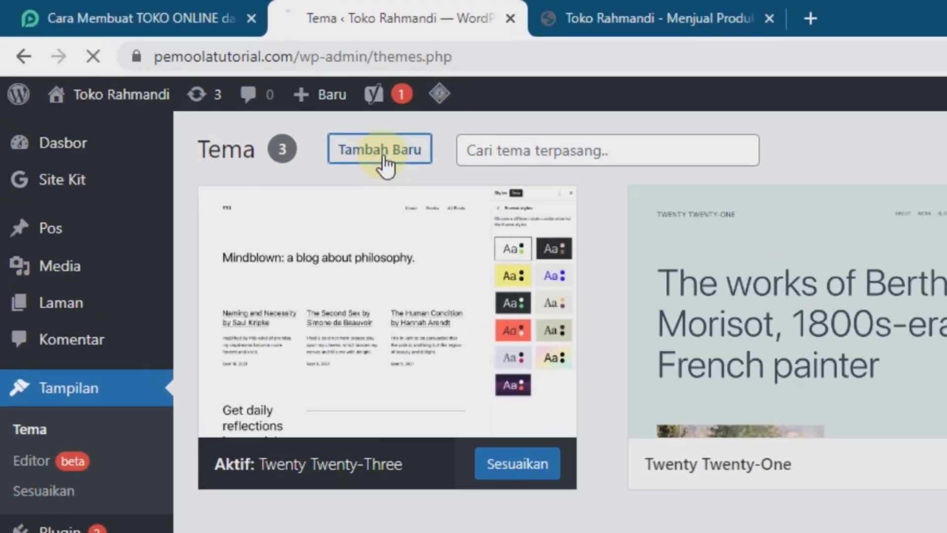
left_click(244, 98)
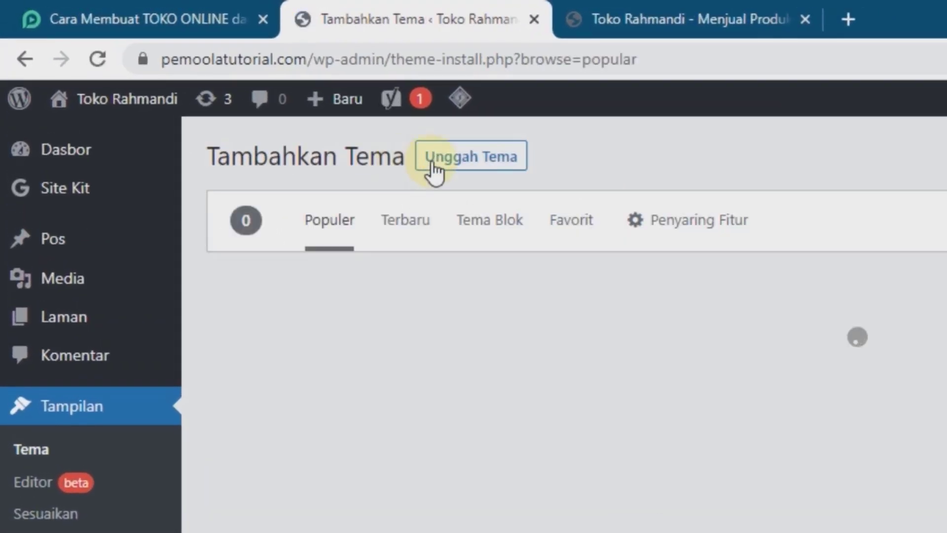
left_click(461, 167)
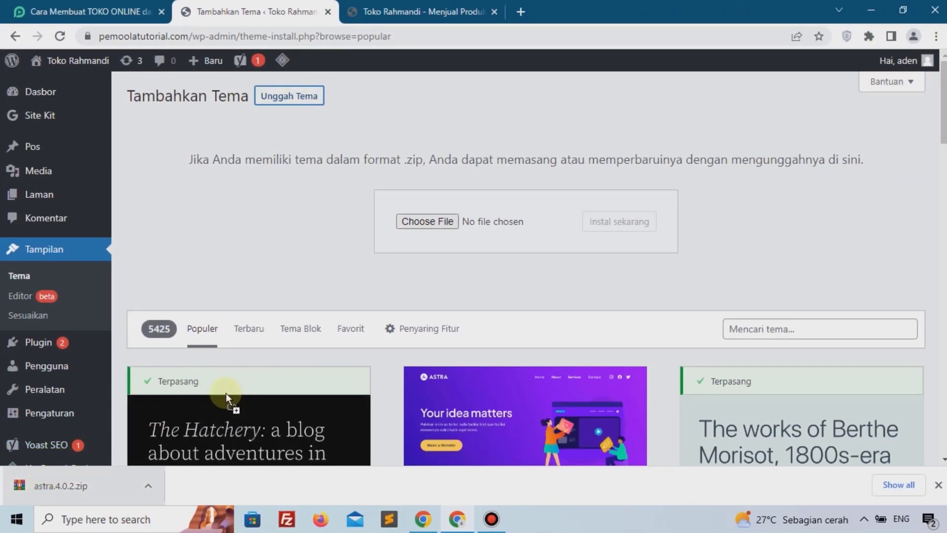
left_click_drag(226, 393, 439, 223)
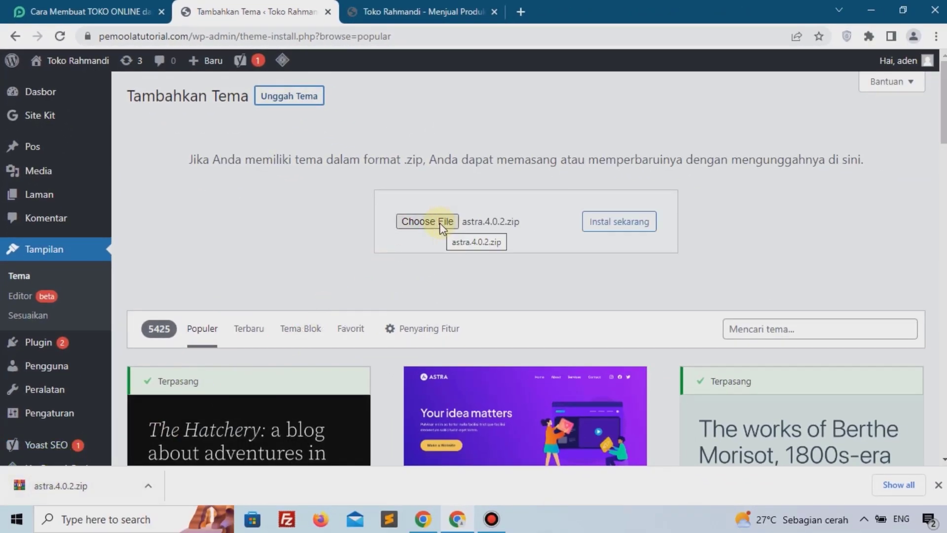
left_click(601, 231)
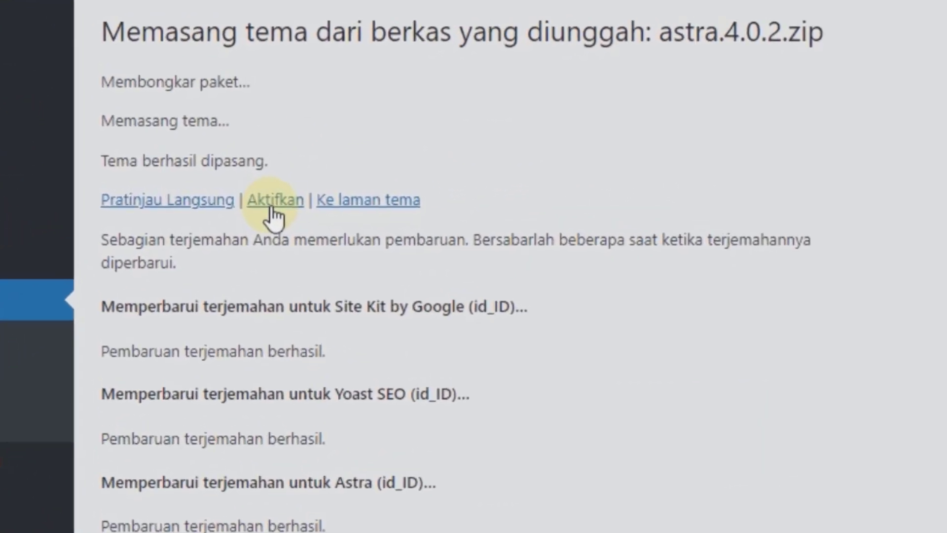
Step: Activate the Astra theme and view the site's front page
left_click(272, 202)
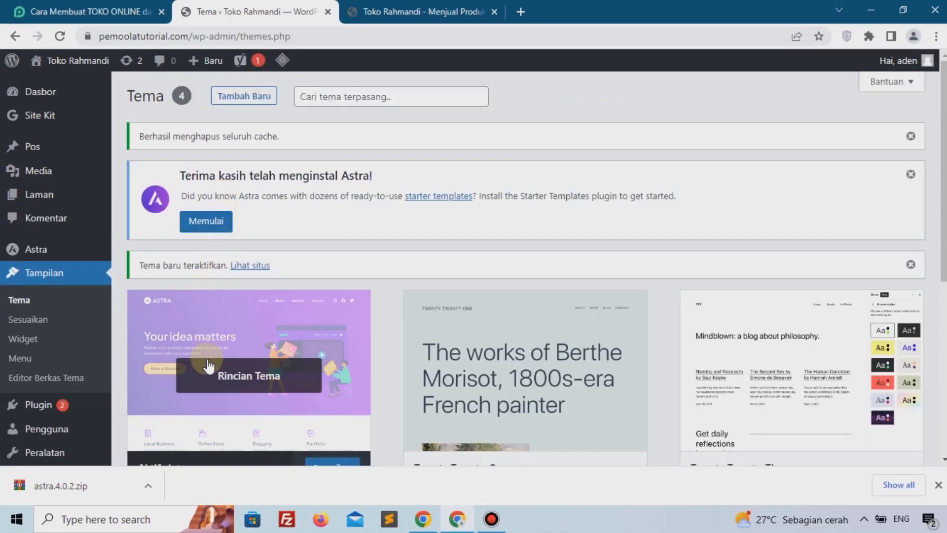
scroll(215, 375, "down", 3)
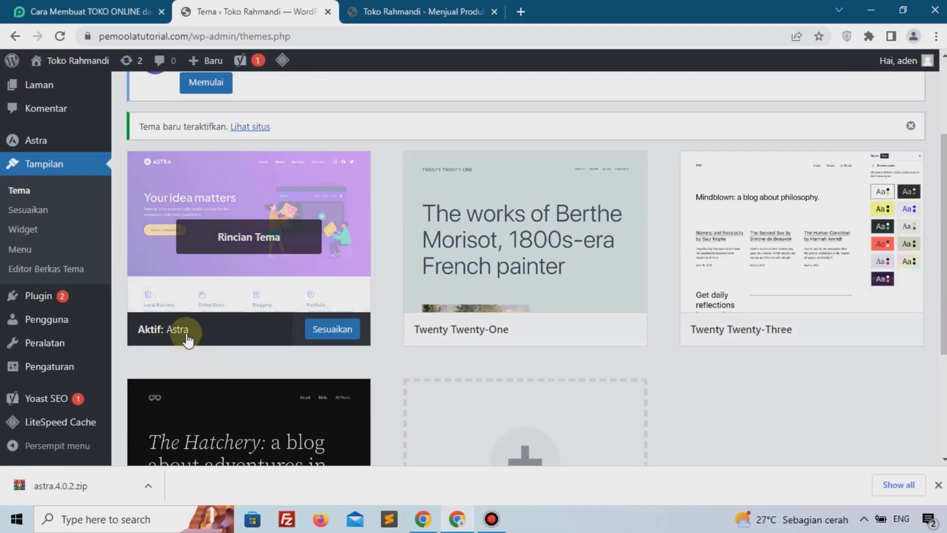
left_click(430, 11)
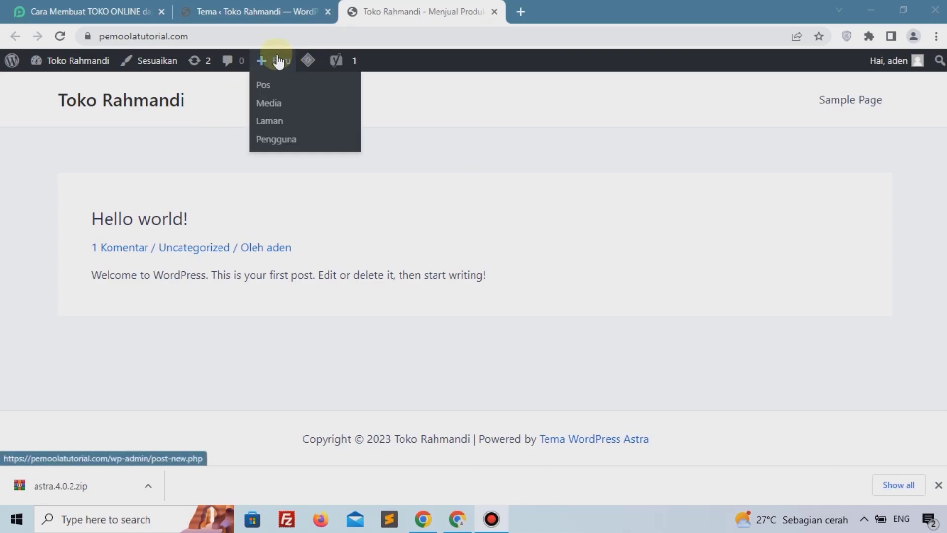
Step: Follow the tutorial's Elementor plugin link and download the Elementor zip from WordPress.org
left_click(94, 13)
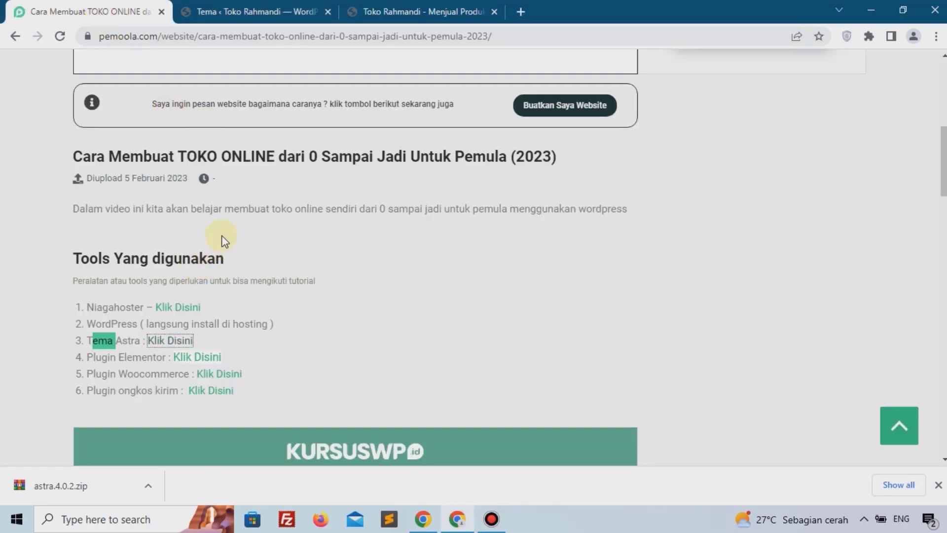
scroll(432, 267, "down", 1)
left_click(152, 273)
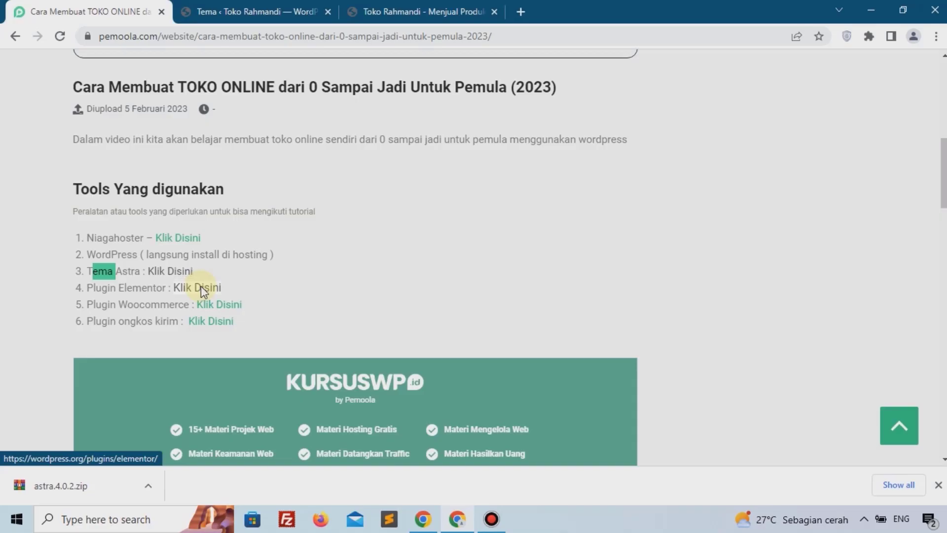
left_click(201, 287)
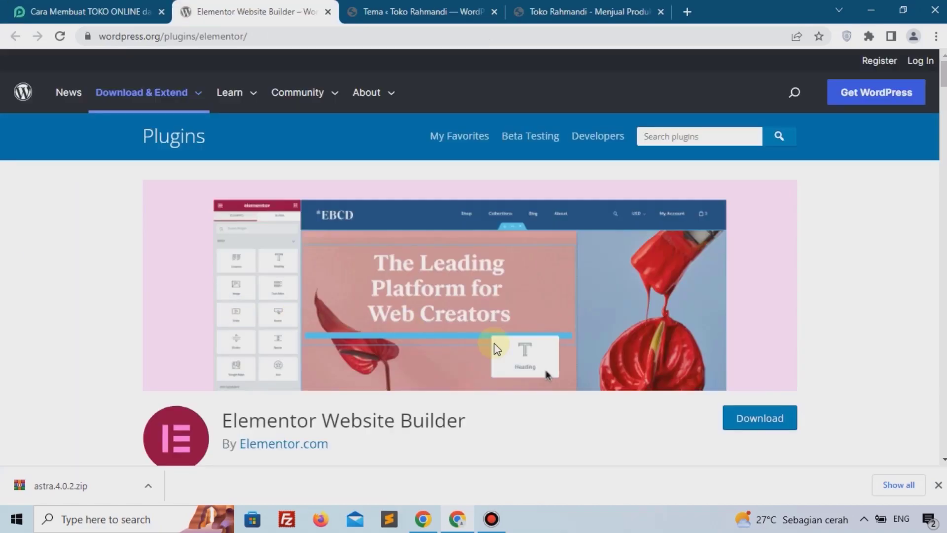
left_click(742, 417)
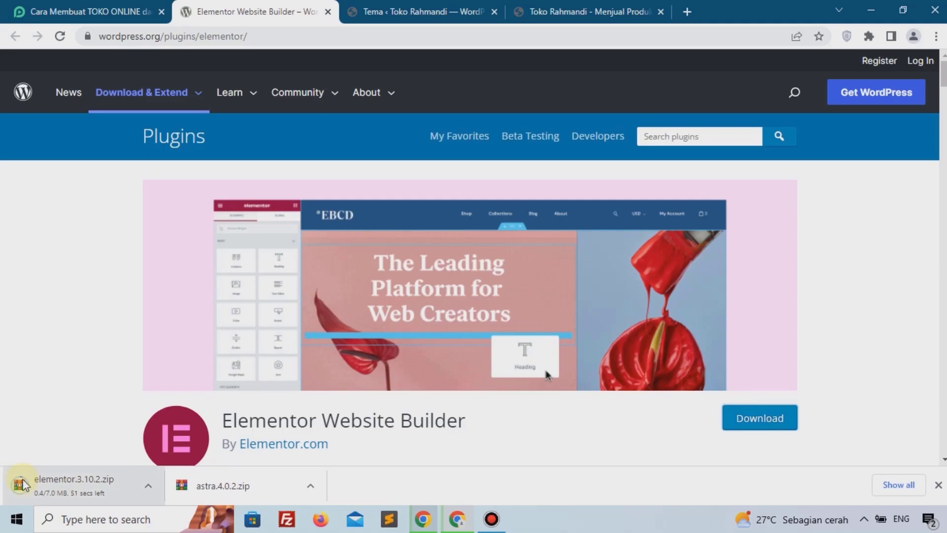
left_click(22, 485)
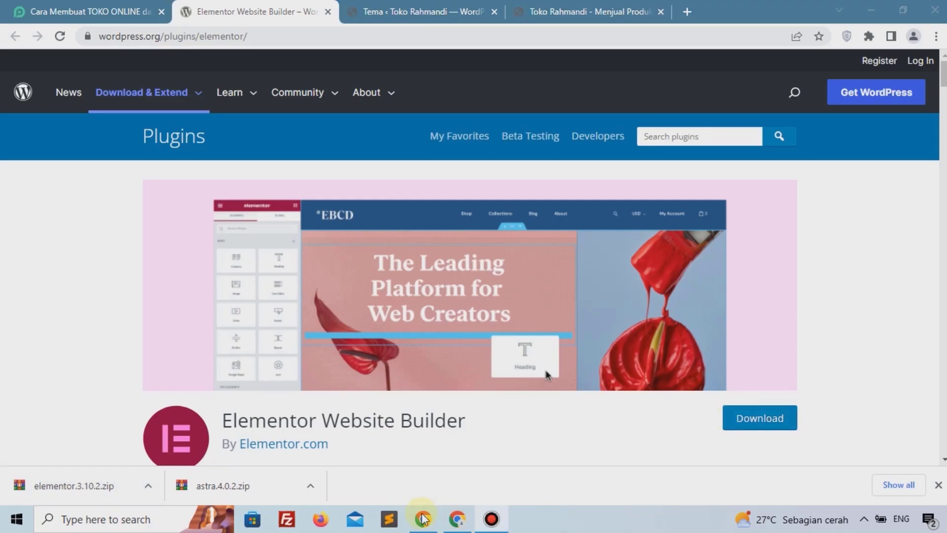
Step: Upload the elementor.3.10.2.zip file as a new plugin in the WordPress admin and install it
left_click(327, 12)
left_click(274, 7)
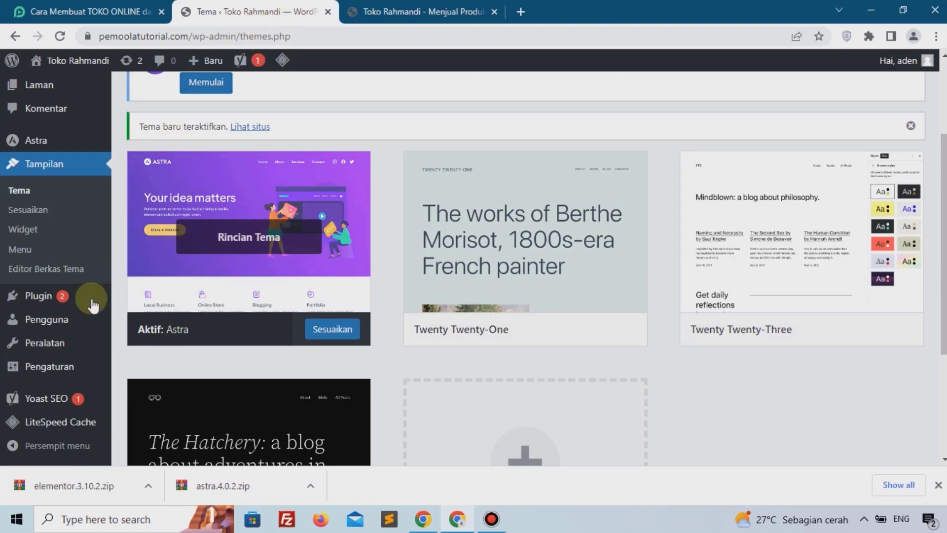
mouse_move(63, 296)
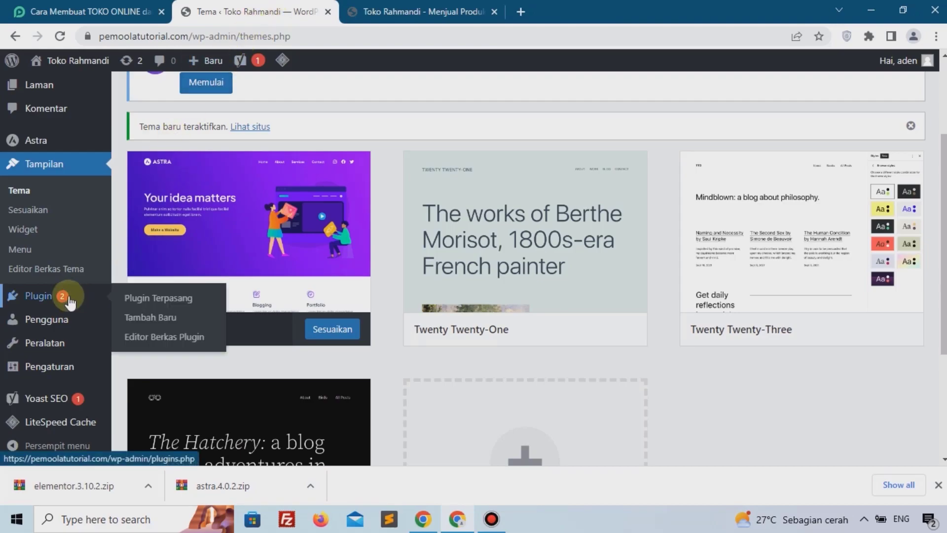
left_click(150, 318)
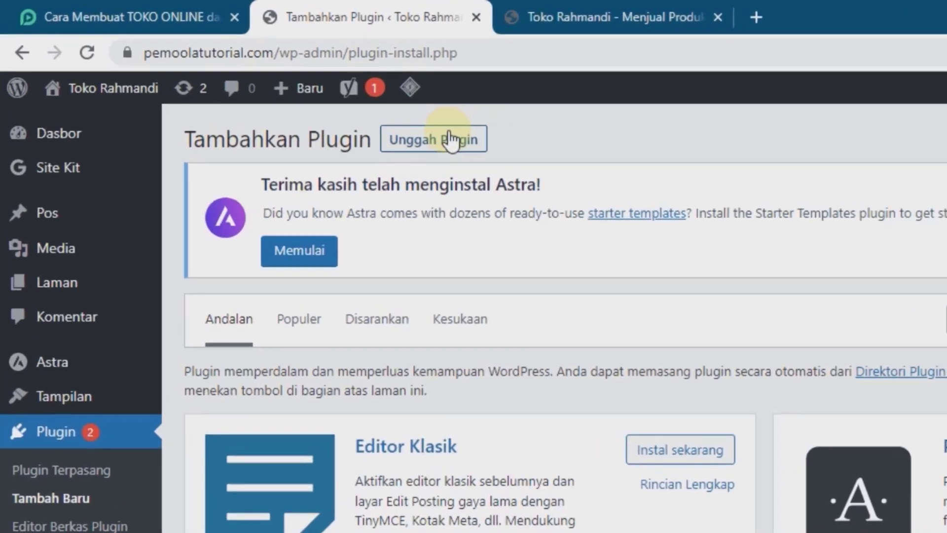
left_click(310, 96)
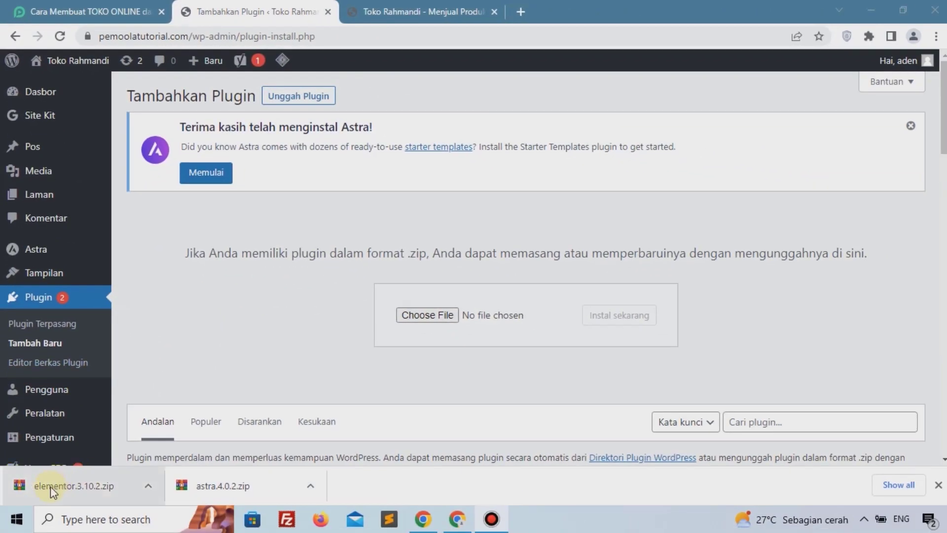
left_click_drag(43, 490, 391, 341)
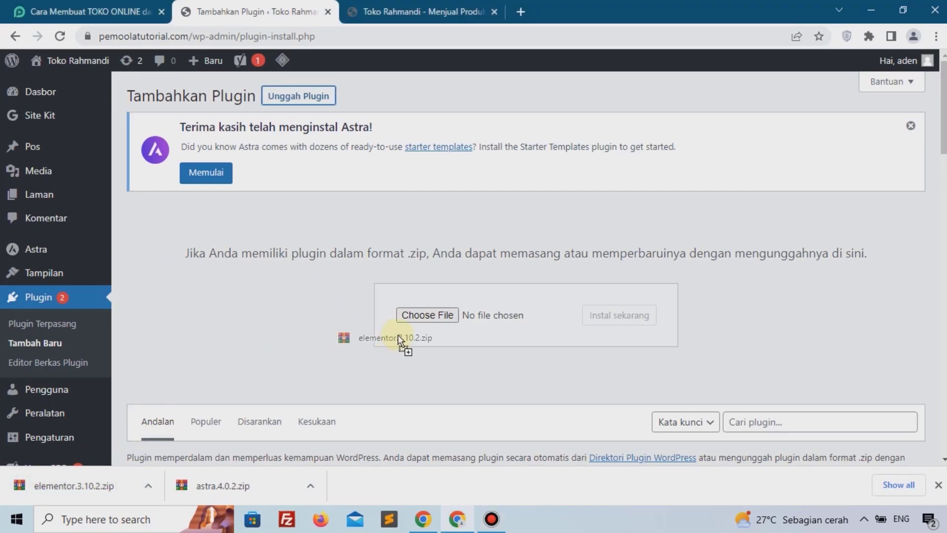
left_click_drag(433, 318, 437, 317)
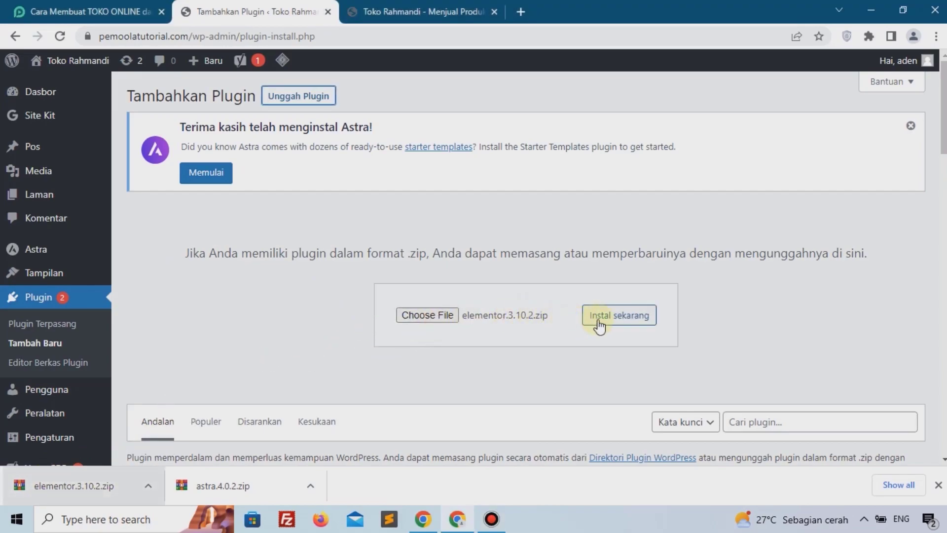
left_click(619, 315)
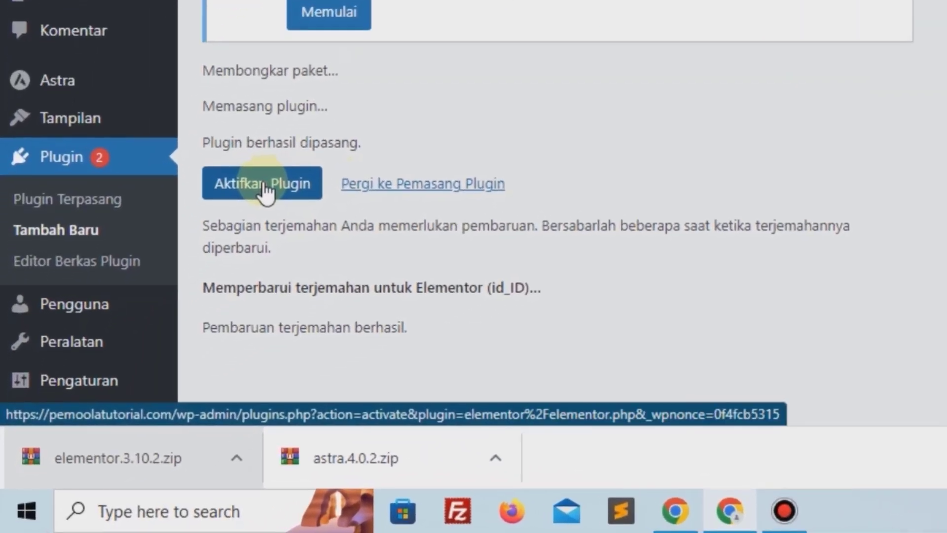
Step: Activate the Elementor plugin and review the installed plugins list
left_click(264, 186)
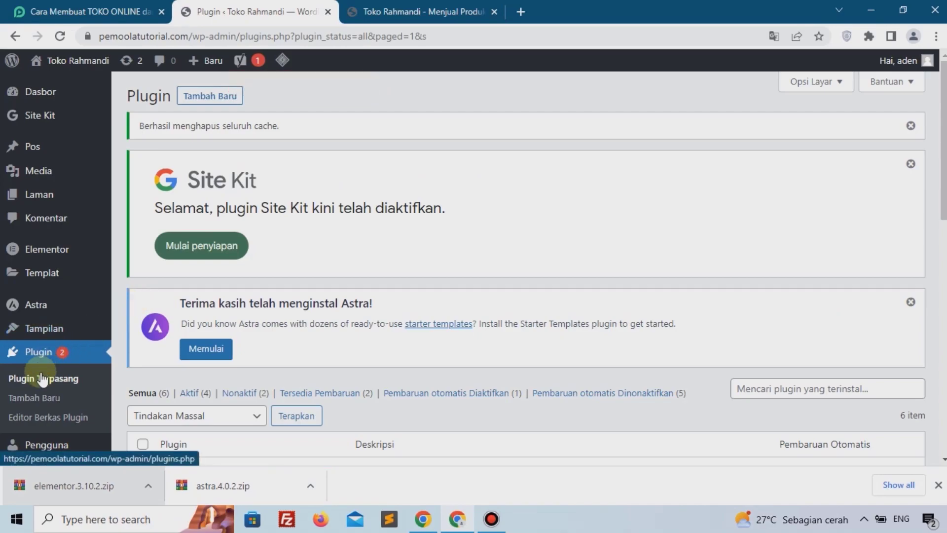
scroll(207, 348, "down", 5)
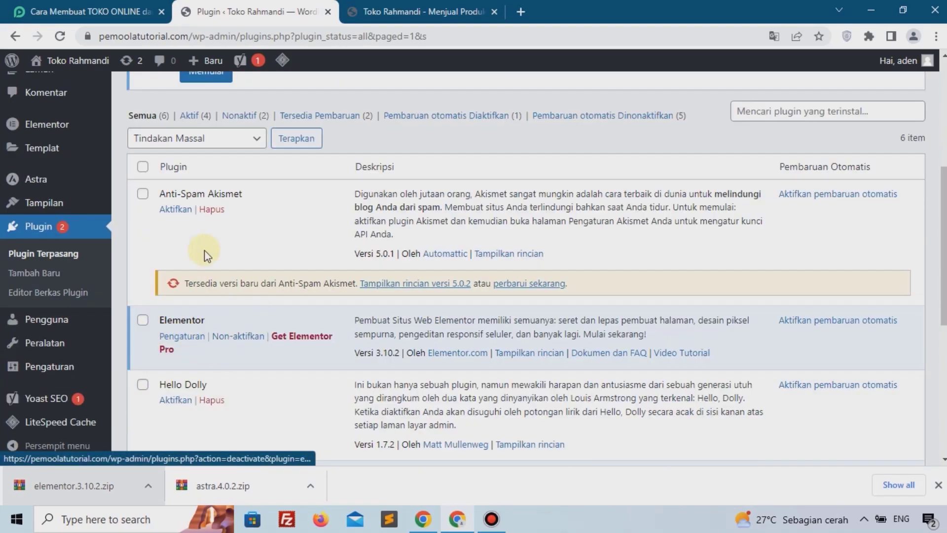
Step: Follow the tutorial's WooCommerce link and download the WooCommerce plugin zip from WordPress.org
left_click(93, 9)
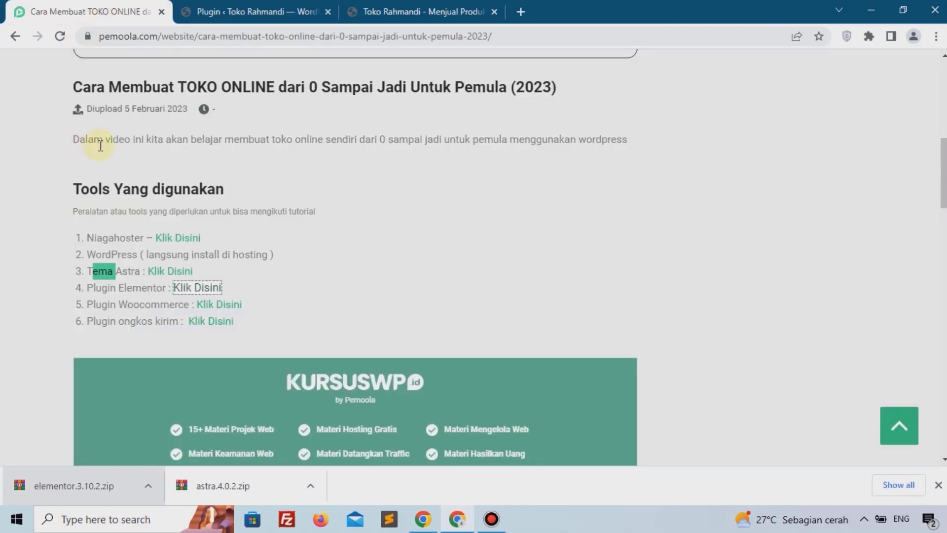
left_click(46, 290)
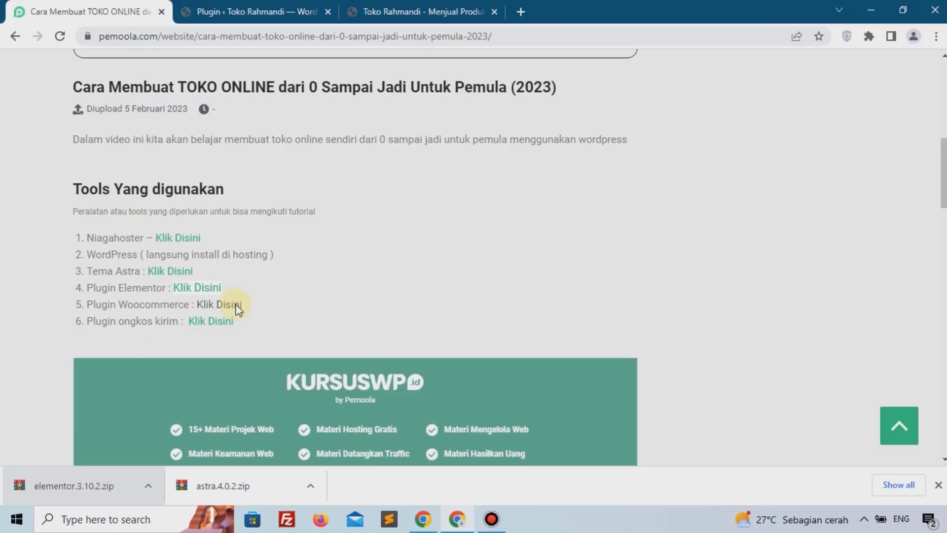
left_click(232, 305)
scroll(303, 269, "down", 3)
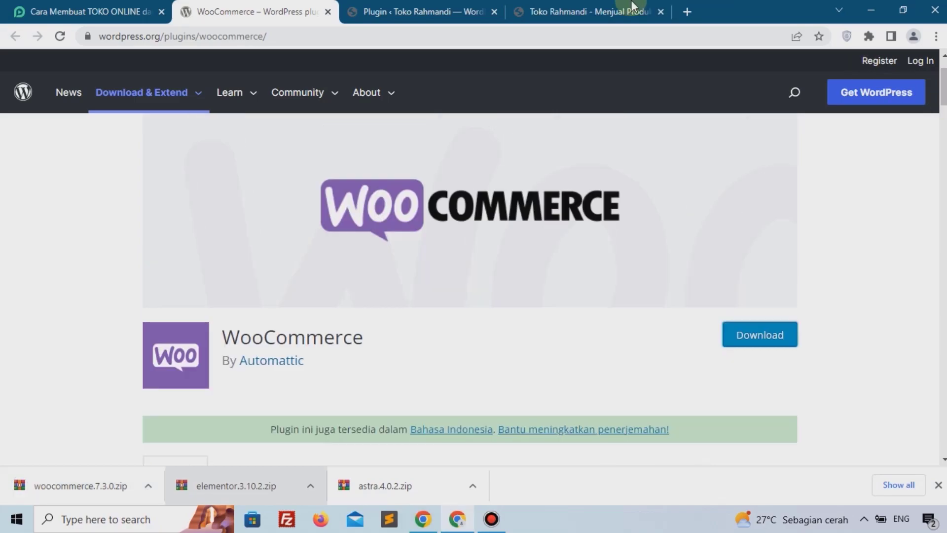
left_click(327, 11)
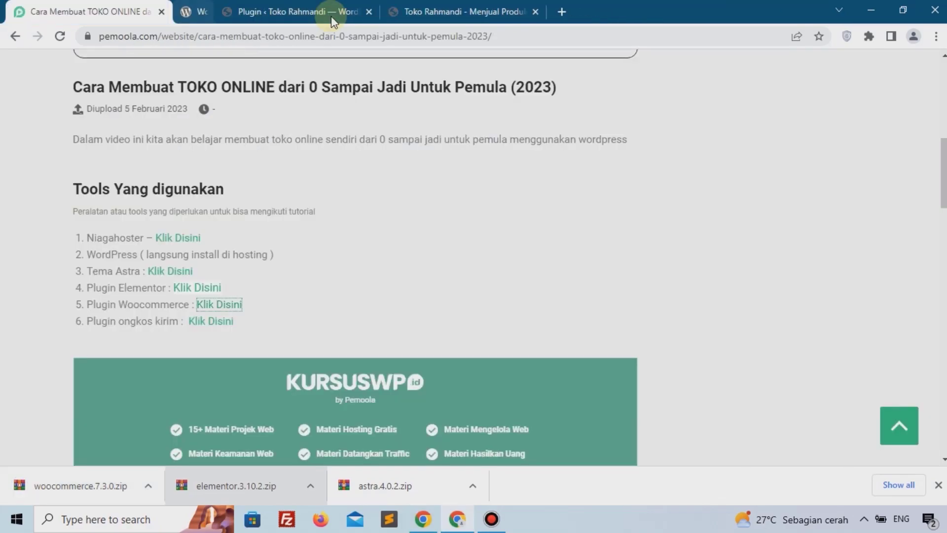
Step: Upload the woocommerce.7.3.0.zip file as a new plugin and install it
left_click(272, 11)
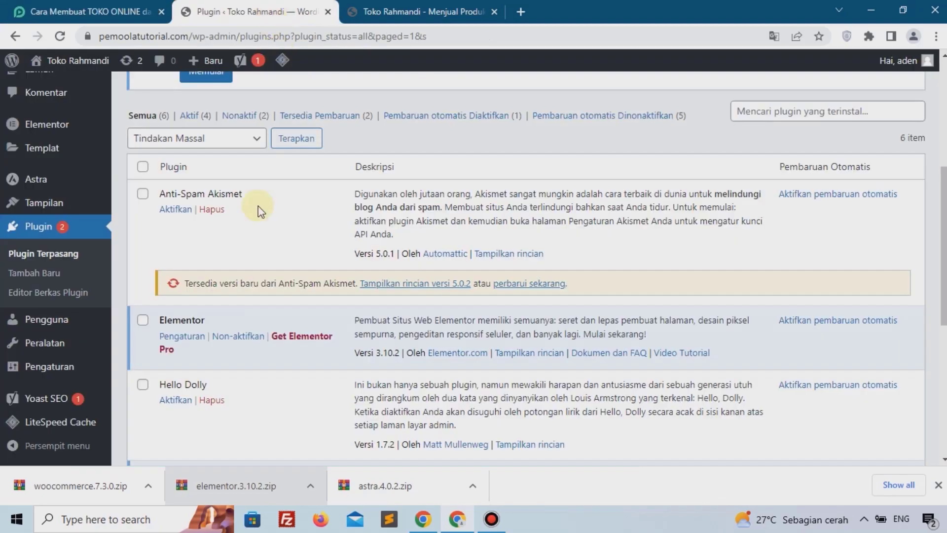
scroll(236, 222, "up", 1)
scroll(229, 236, "up", 2)
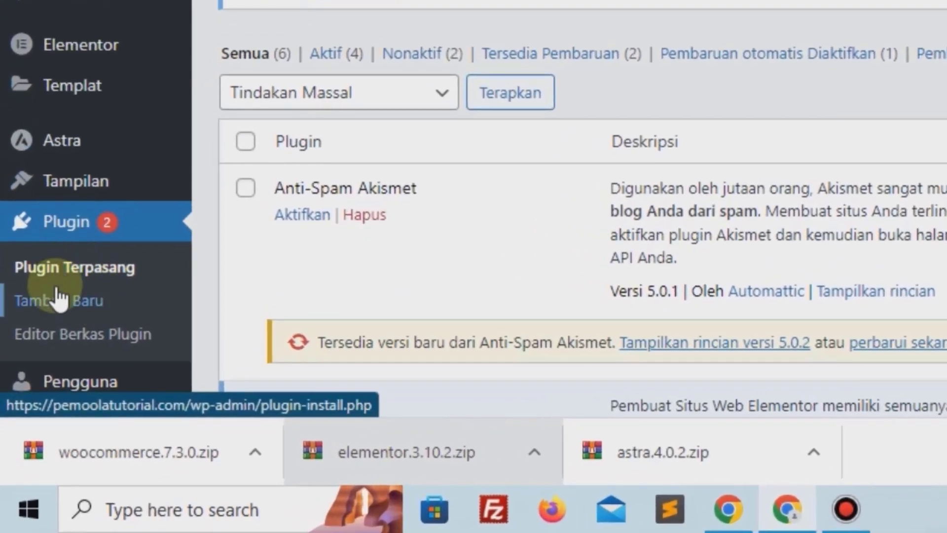
left_click(58, 298)
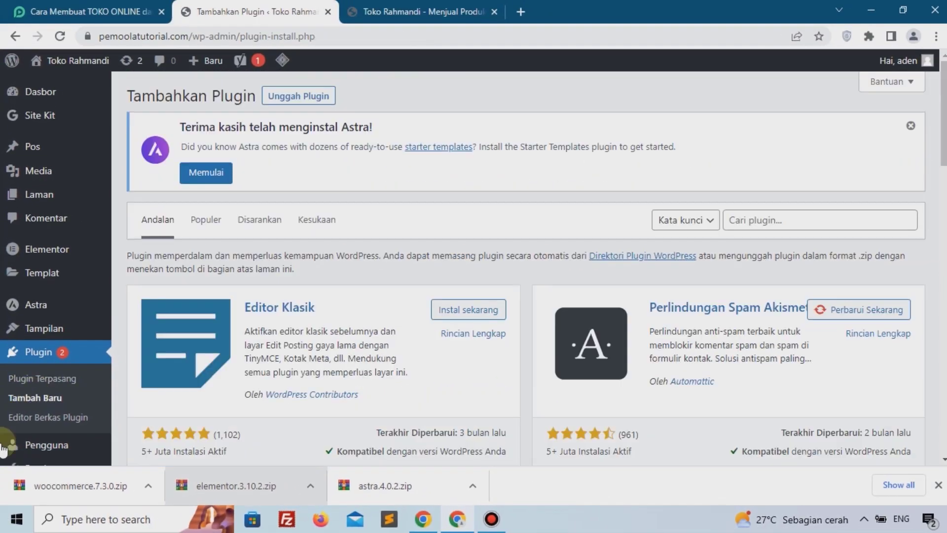
left_click(296, 97)
left_click_drag(69, 477, 464, 318)
left_click(610, 321)
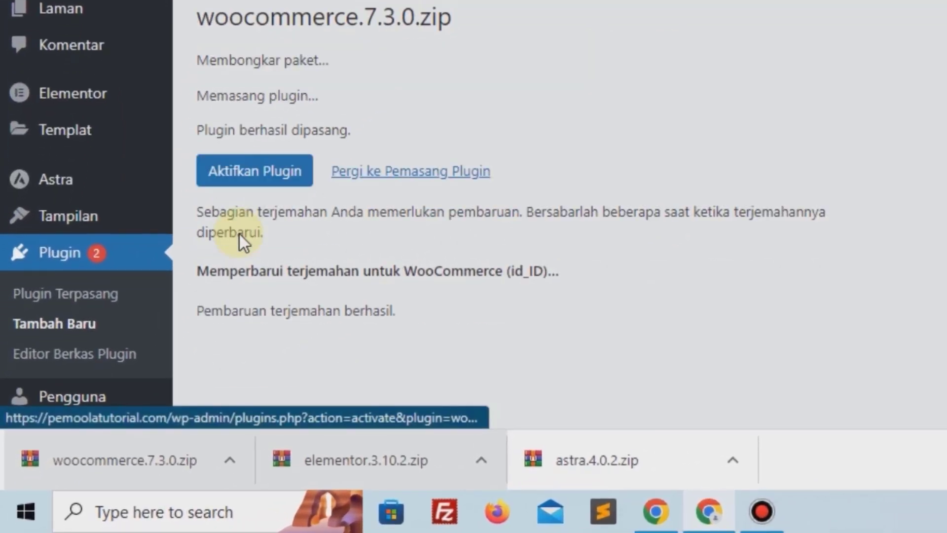
Step: Activate WooCommerce, skip its store details setup wizard and decline sharing usage data
left_click(249, 177)
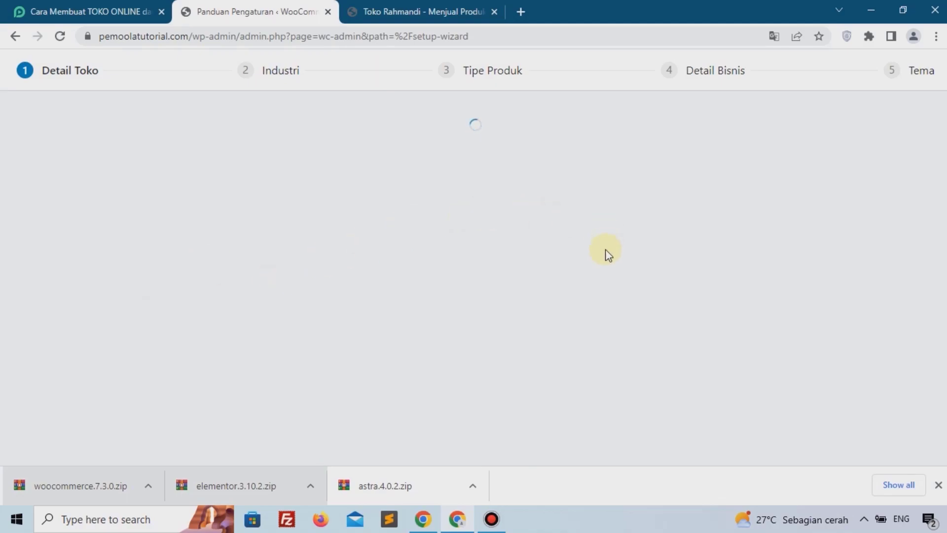
scroll(608, 255, "down", 3)
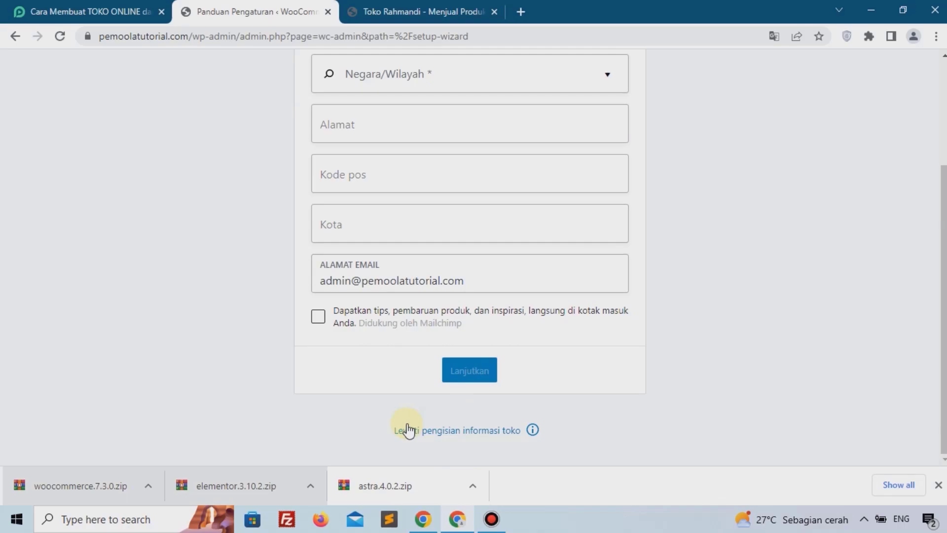
left_click(486, 431)
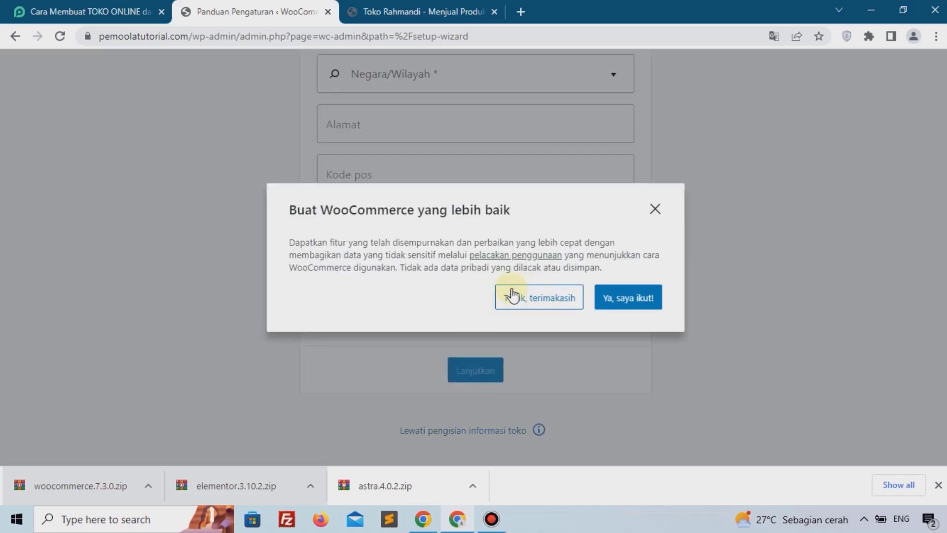
left_click(538, 301)
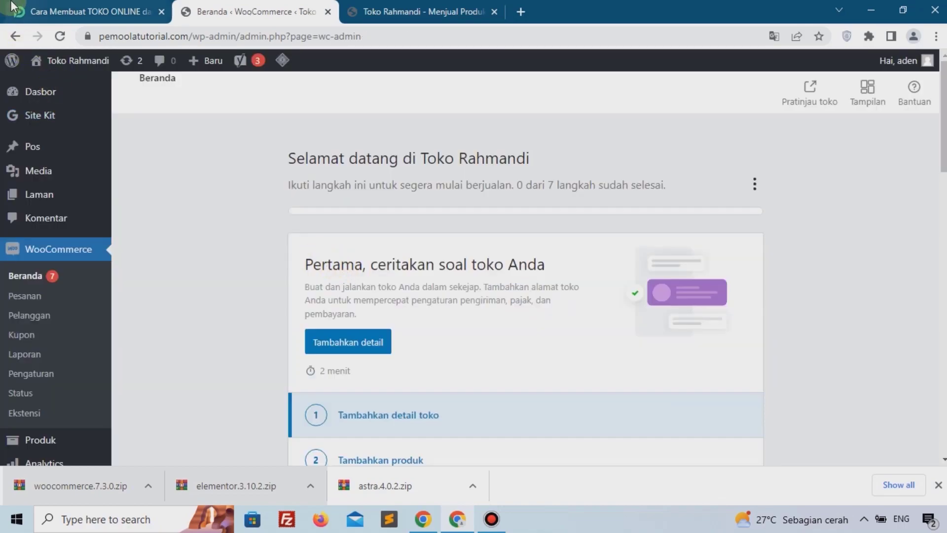
Step: Follow the tutorial's shipping-cost plugin link and download the ongkoskirim-id zip, then close that tab
left_click(62, 7)
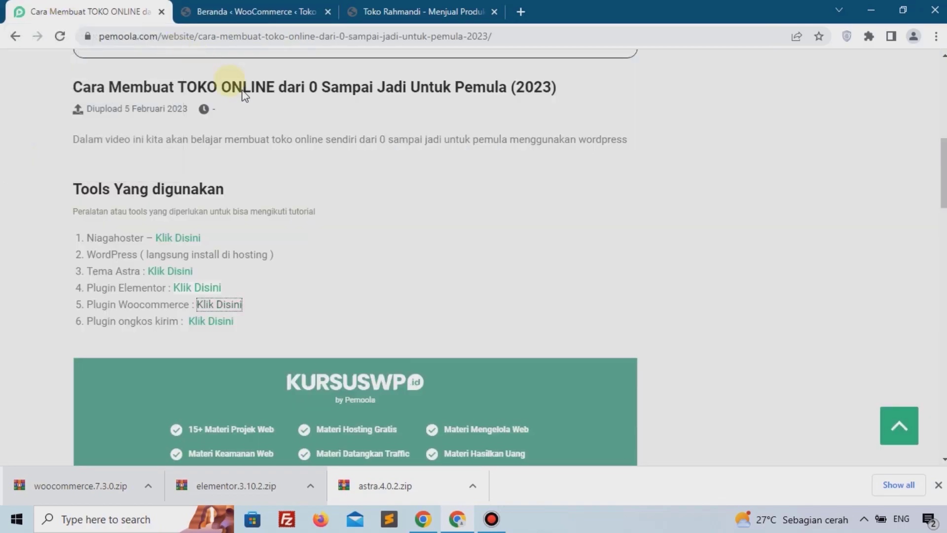
scroll(317, 224, "down", 2)
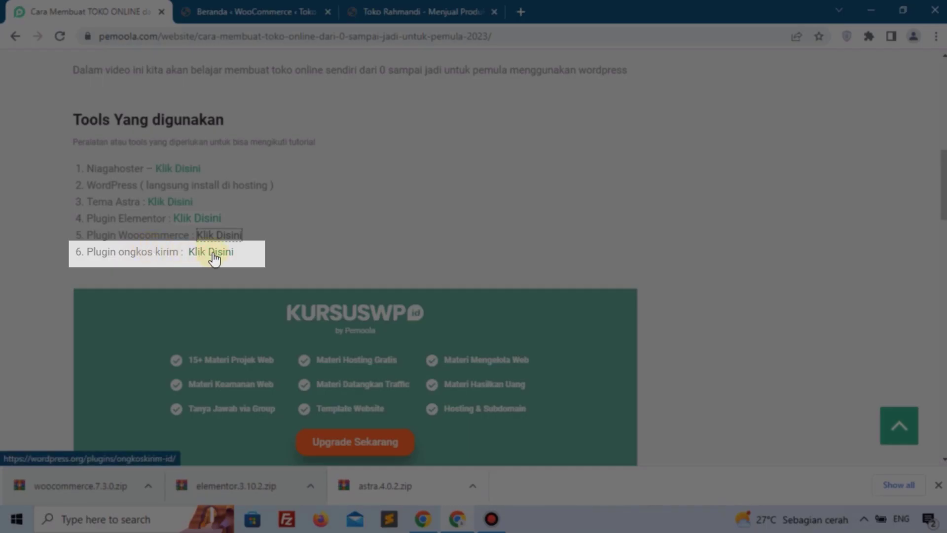
left_click(213, 254)
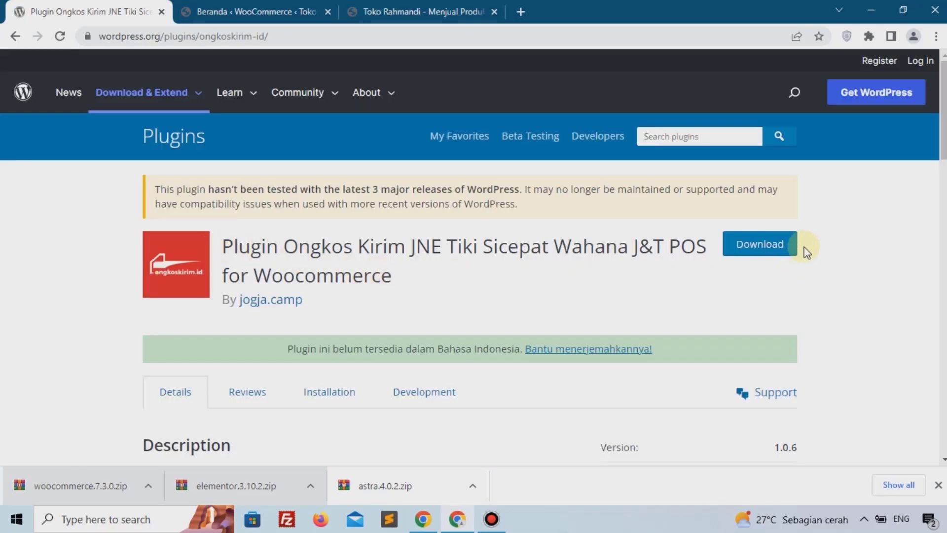
left_click(766, 251)
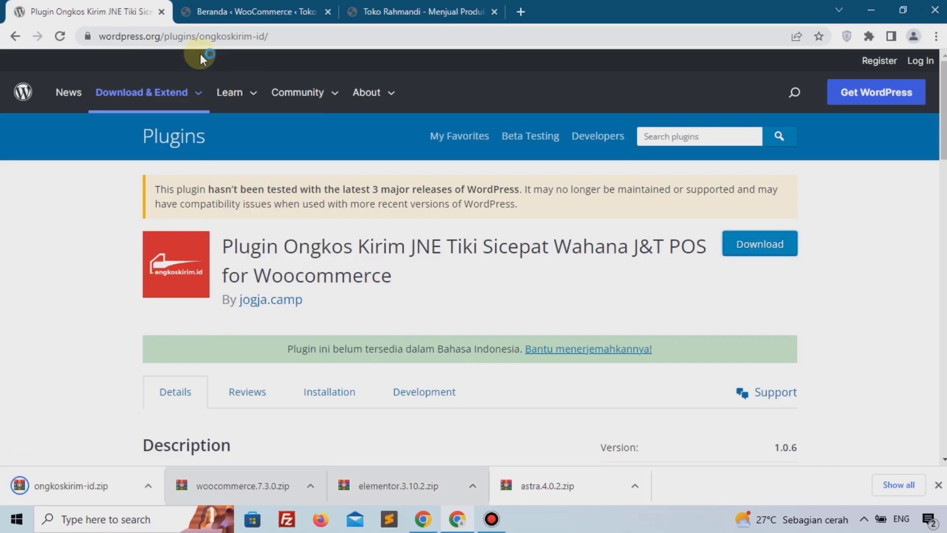
left_click(167, 16)
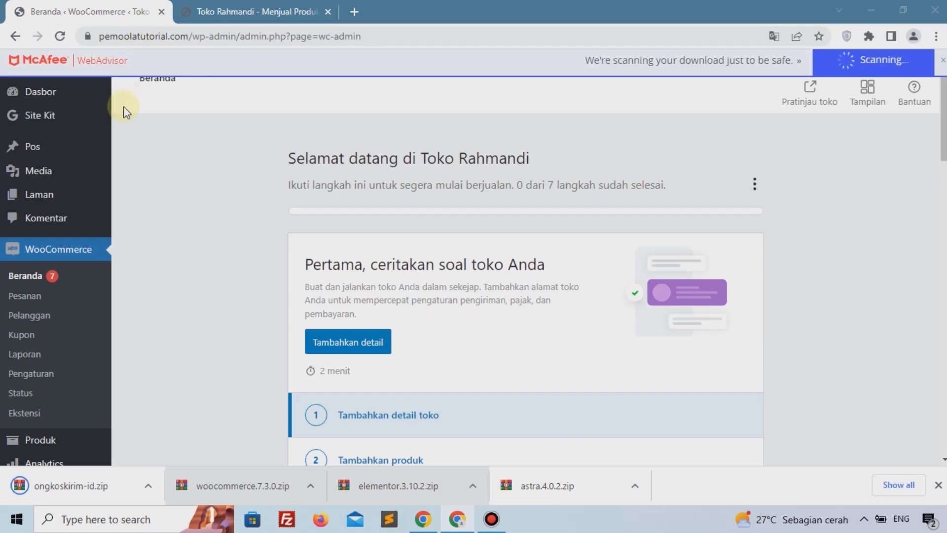
Step: Open the Add New Plugin page from the WooCommerce home screen
scroll(91, 291, "down", 2)
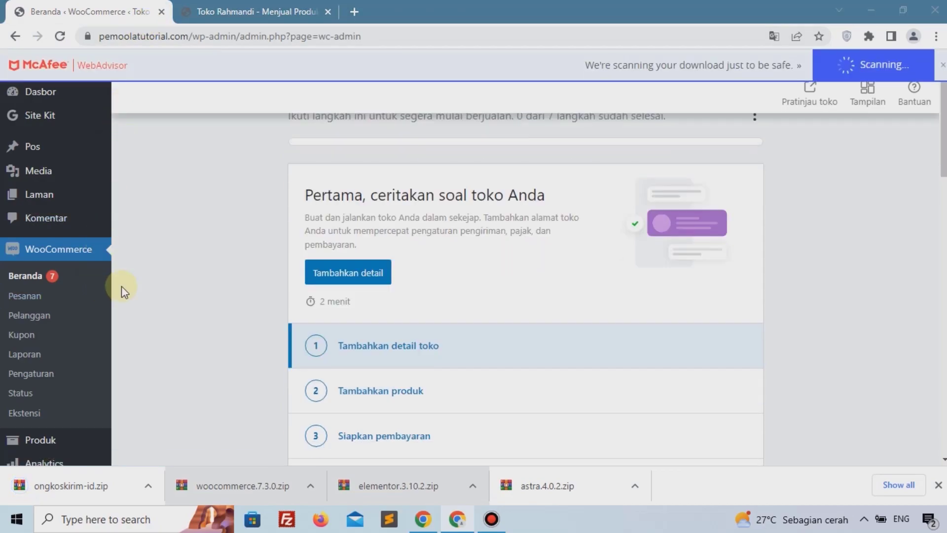
scroll(94, 331, "down", 1)
scroll(79, 276, "down", 1)
scroll(64, 217, "up", 4)
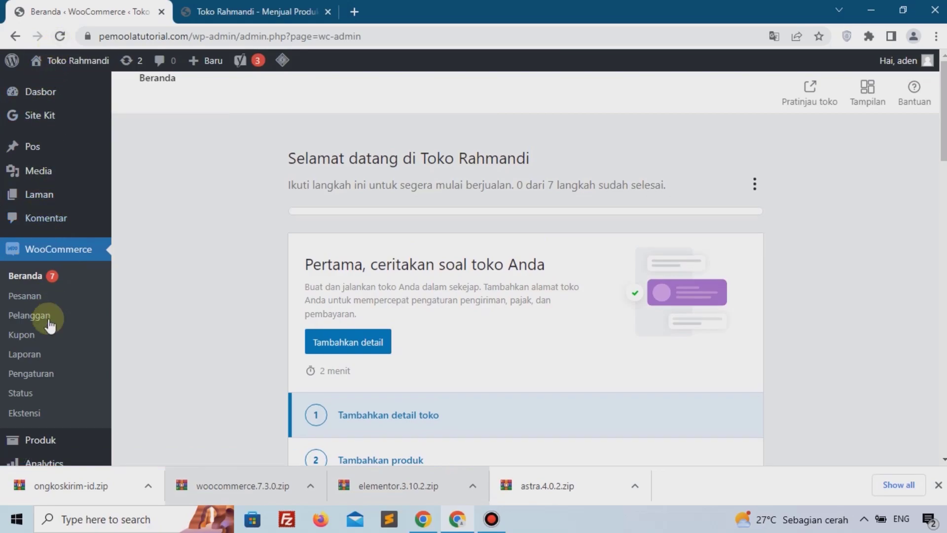
scroll(42, 313, "down", 5)
left_click(61, 36)
scroll(96, 136, "down", 8)
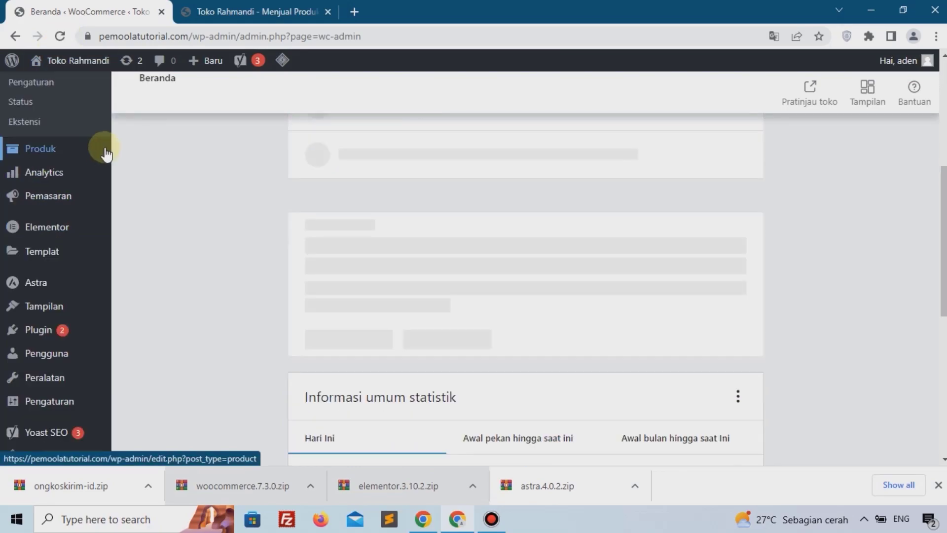
scroll(74, 190, "up", 1)
scroll(67, 189, "up", 2)
mouse_move(101, 188)
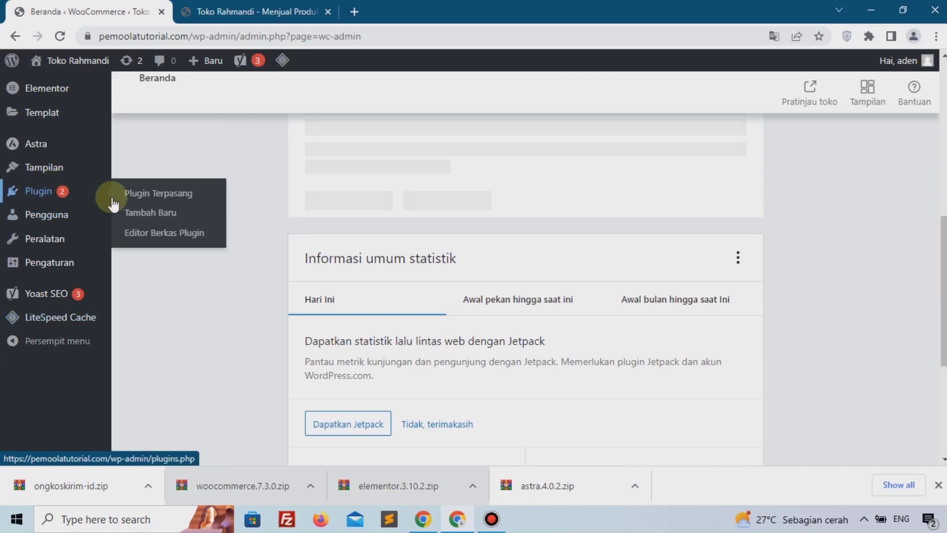
left_click(144, 216)
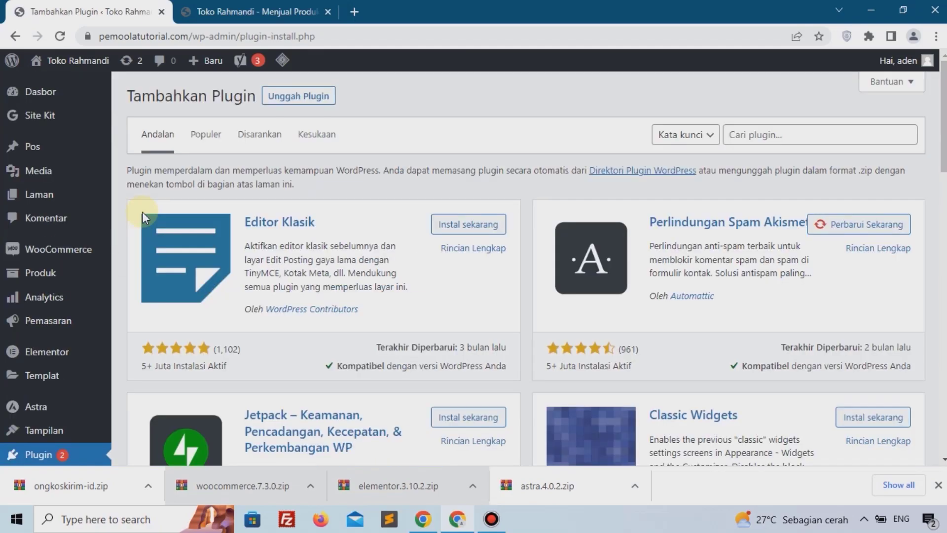
Step: Upload the ongkoskirim-id.zip file as a new plugin, install it and activate it
left_click(279, 98)
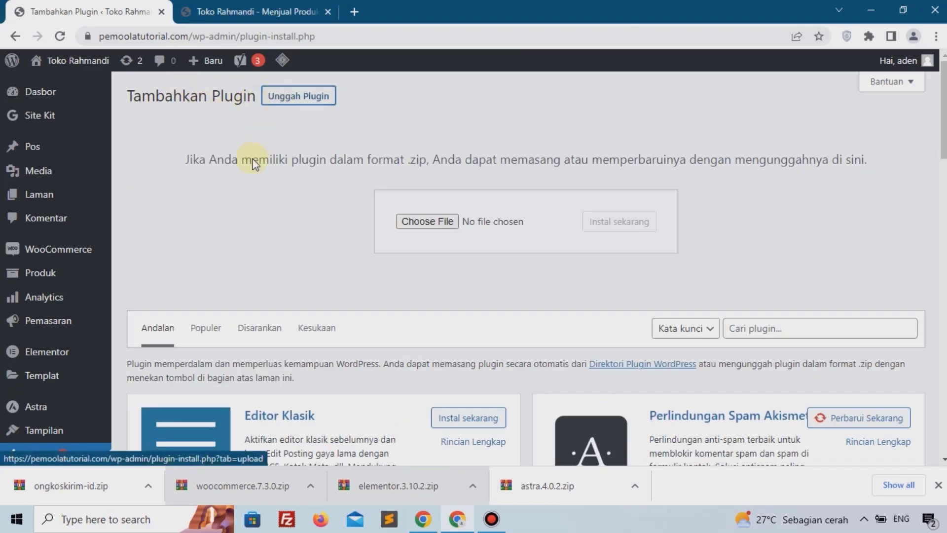
left_click_drag(70, 486, 450, 222)
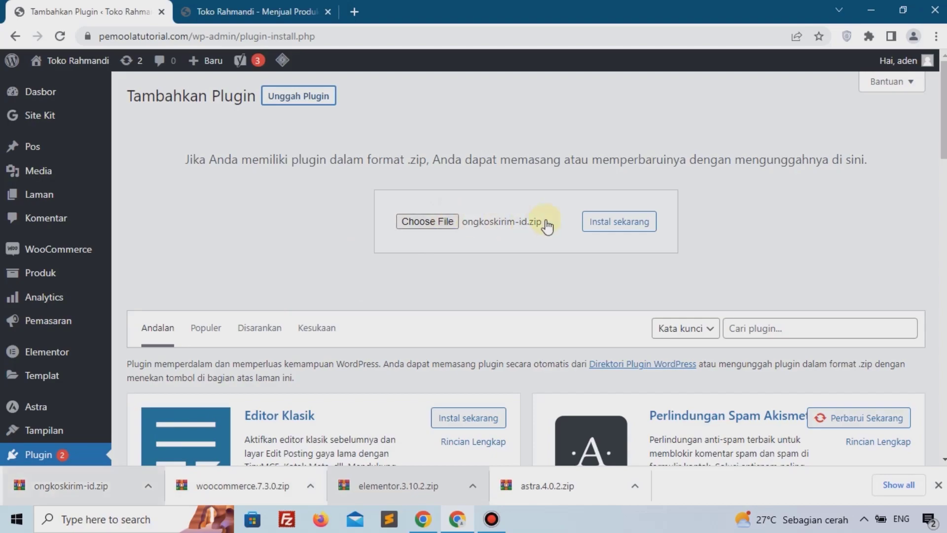
left_click(607, 223)
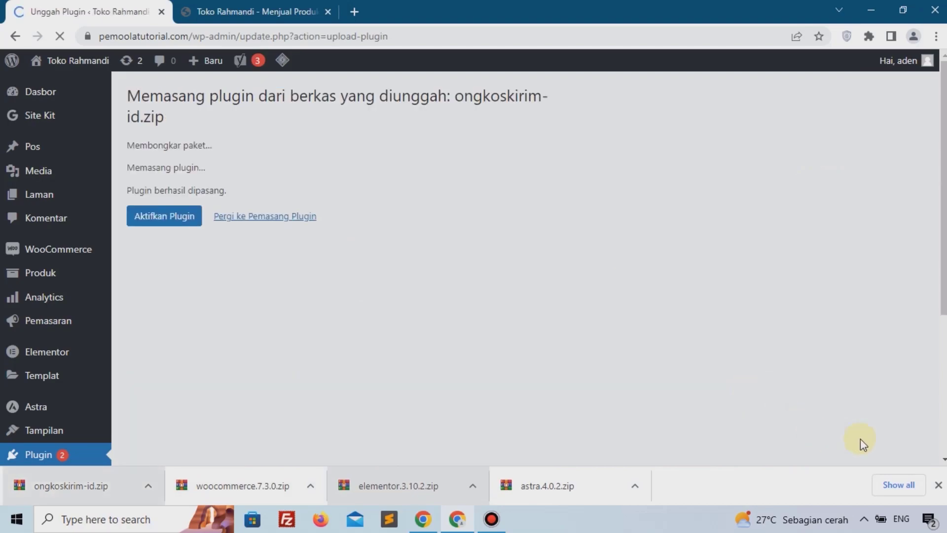
left_click(939, 485)
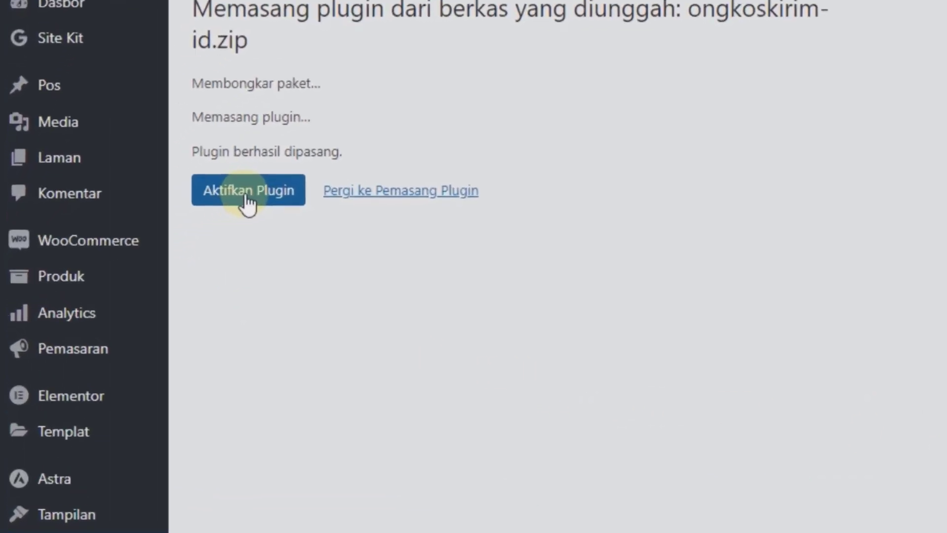
left_click(272, 190)
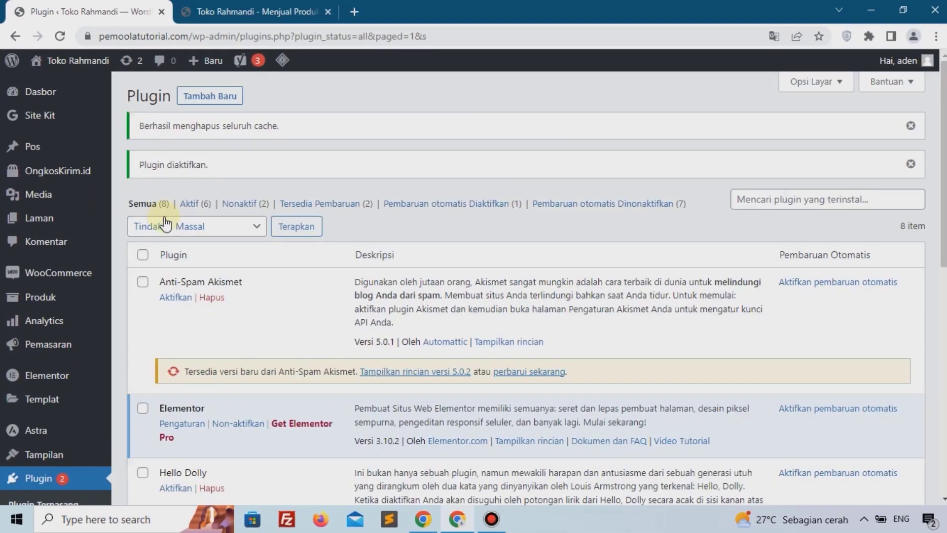
Step: Create a new page titled Home and publish it
scroll(202, 180, "down", 2)
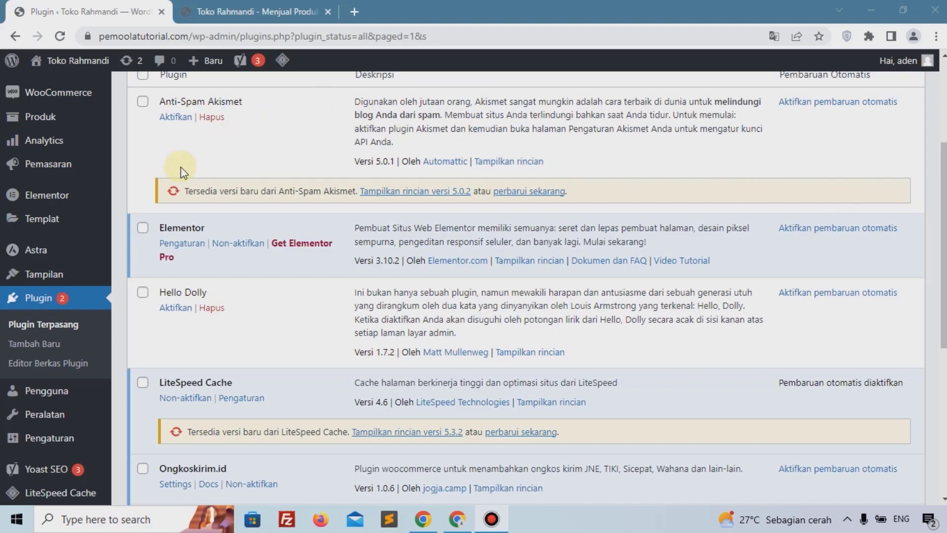
scroll(27, 178, "up", 4)
mouse_move(51, 217)
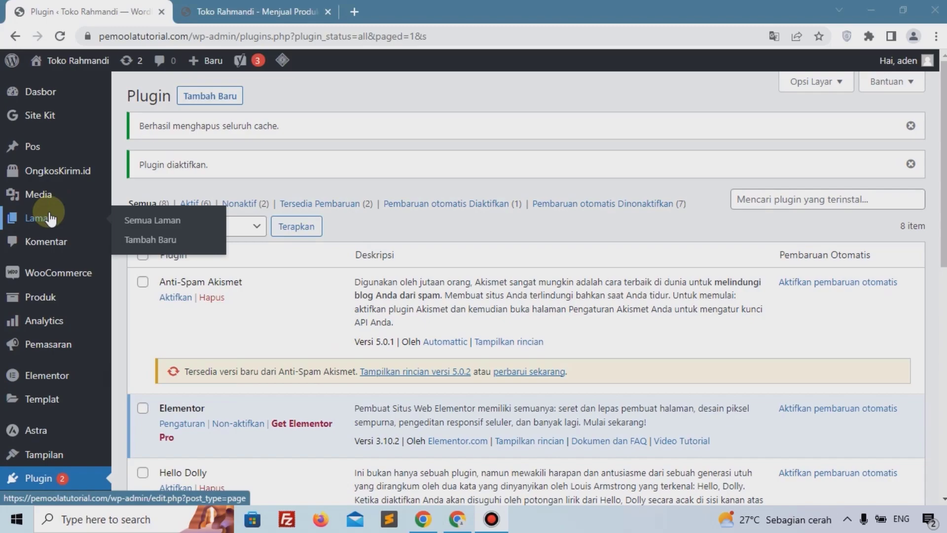
left_click(166, 245)
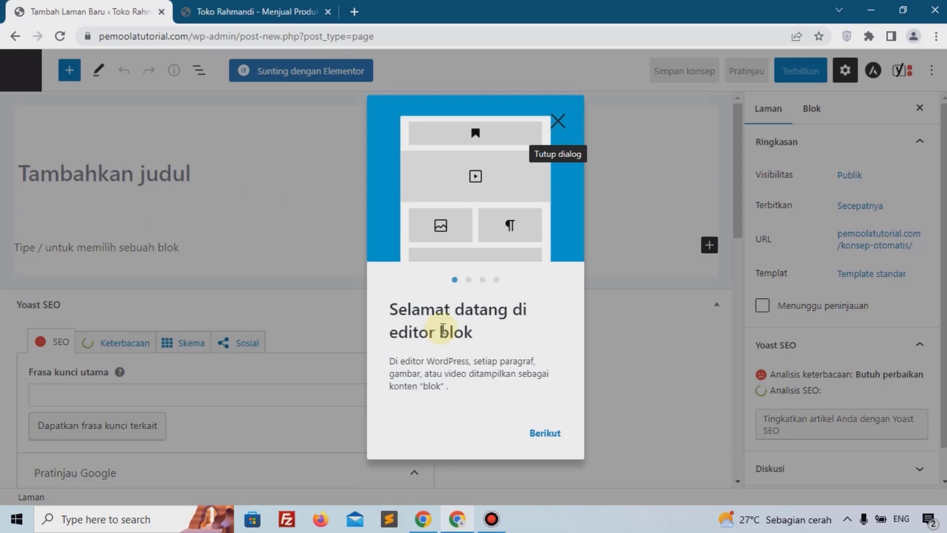
left_click(559, 117)
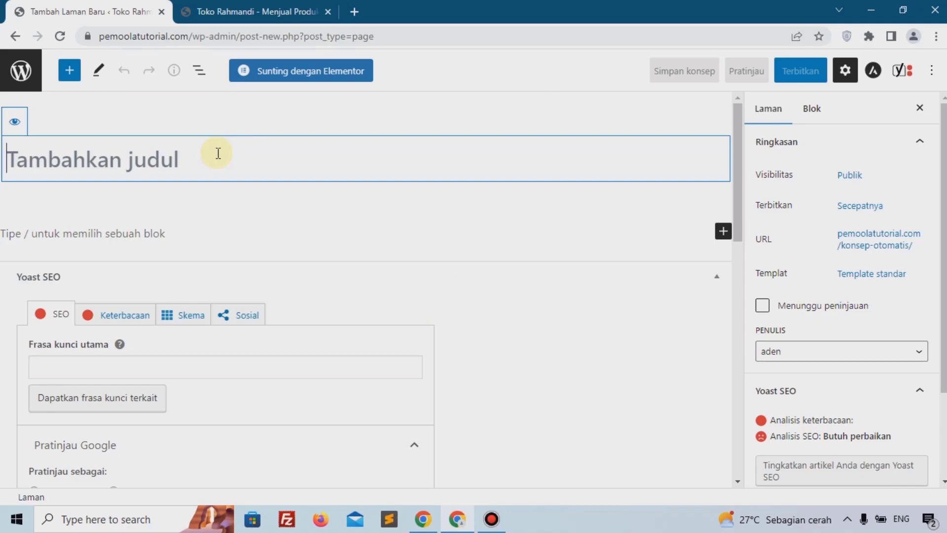
type("Home")
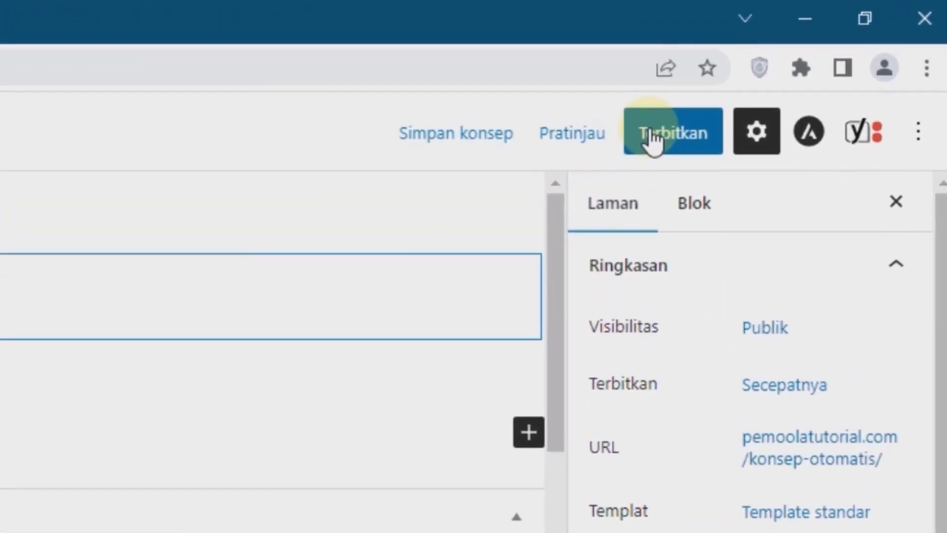
left_click(644, 143)
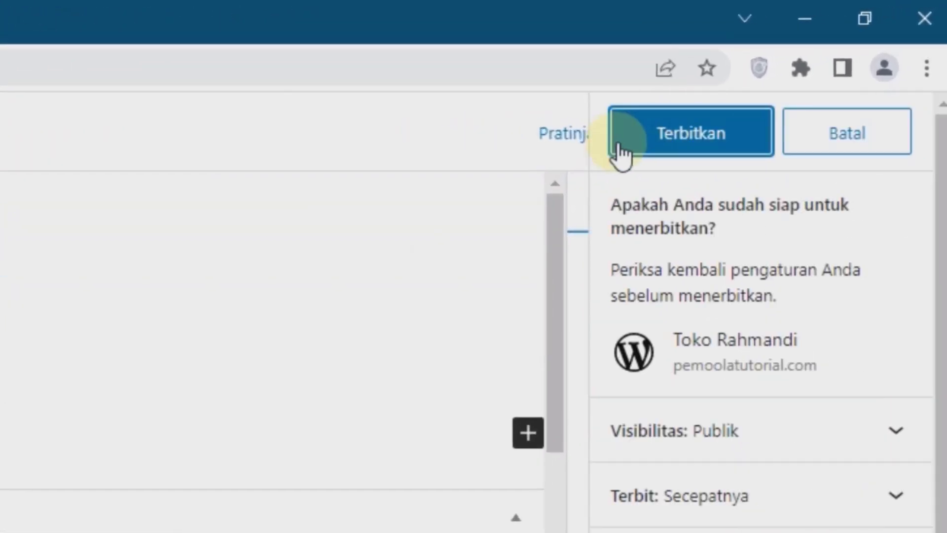
left_click(707, 153)
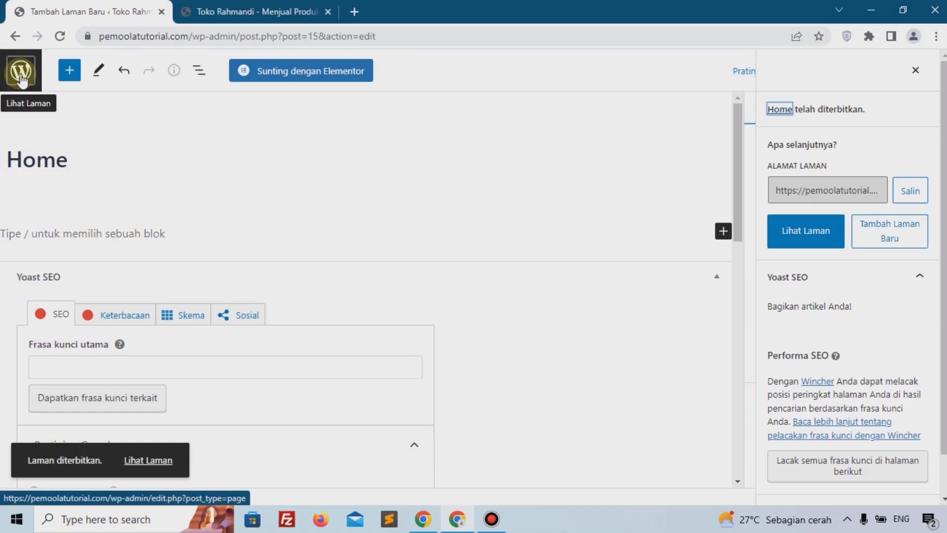
Step: Create another new page titled Kontak, publish it and return to the pages list
left_click(21, 72)
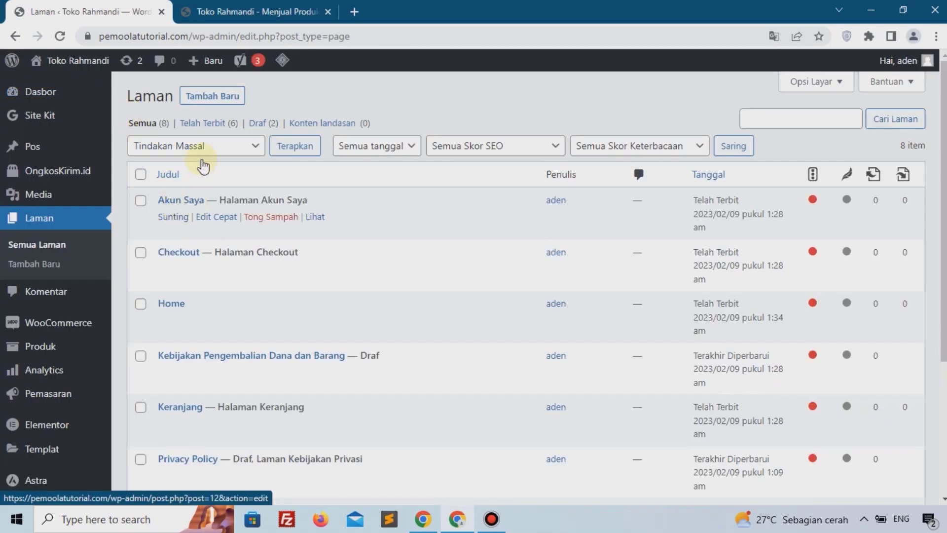
left_click(218, 102)
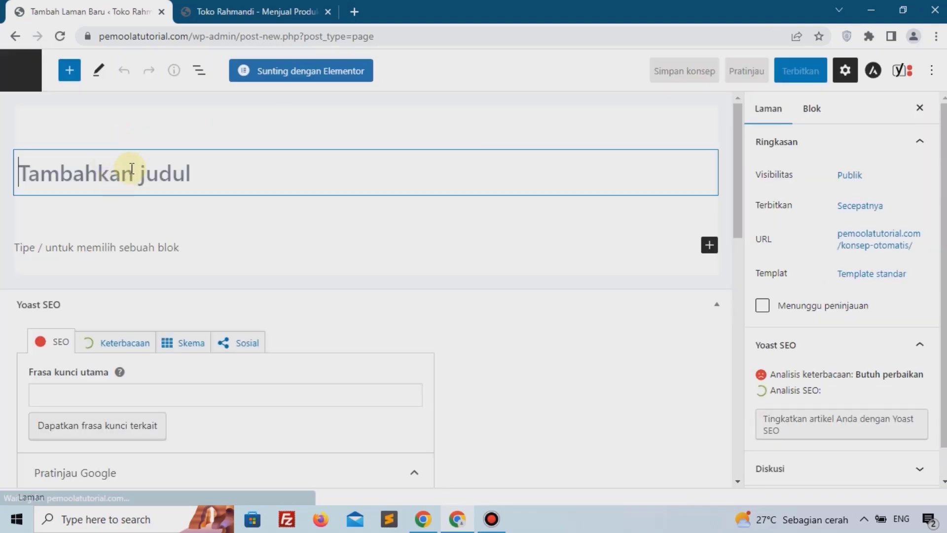
type("Kontak")
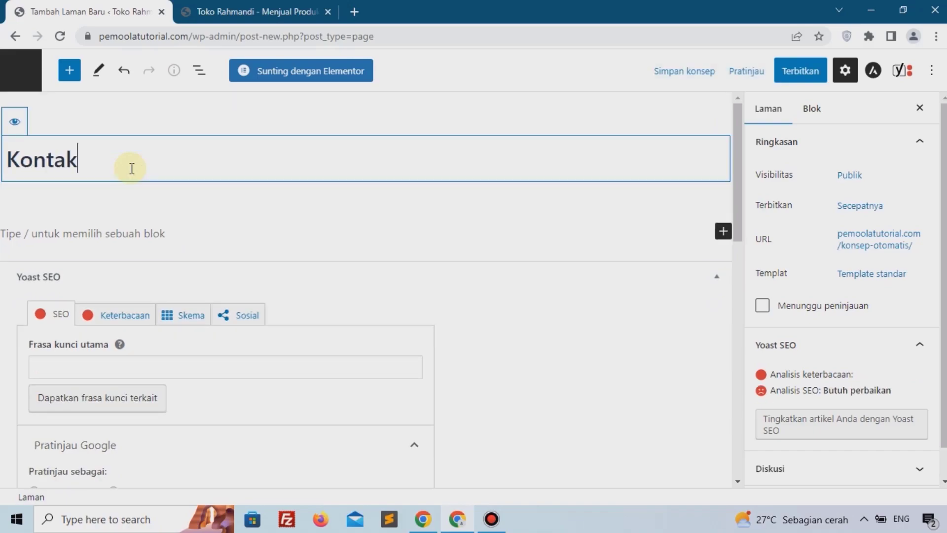
left_click(810, 73)
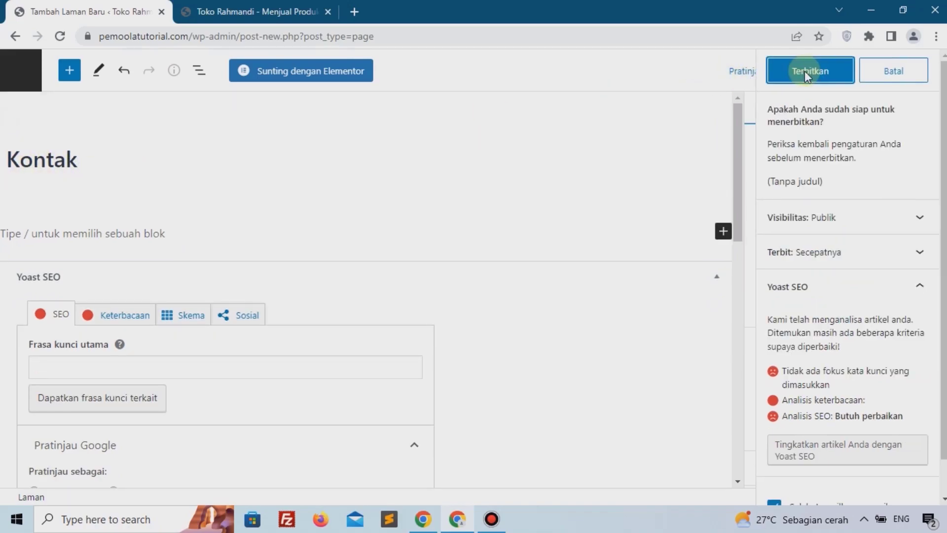
left_click(807, 76)
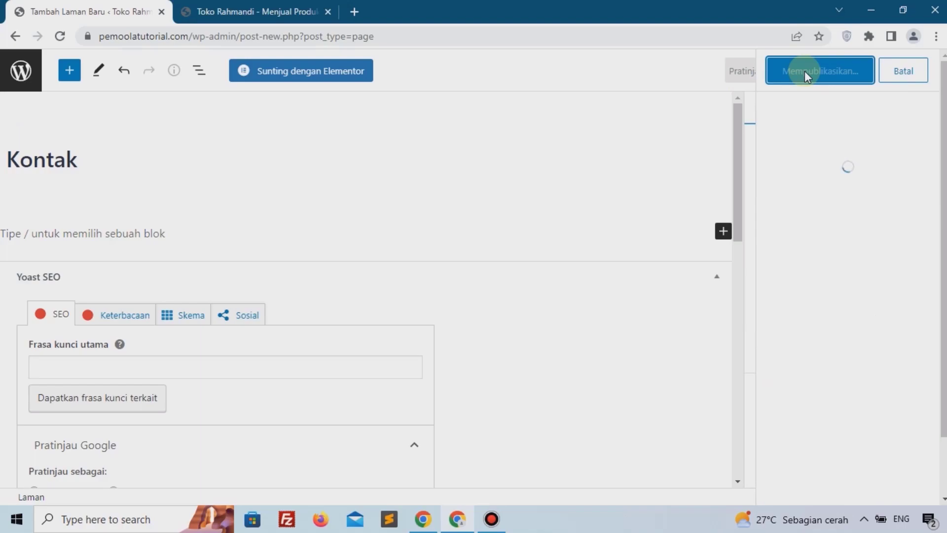
left_click(23, 79)
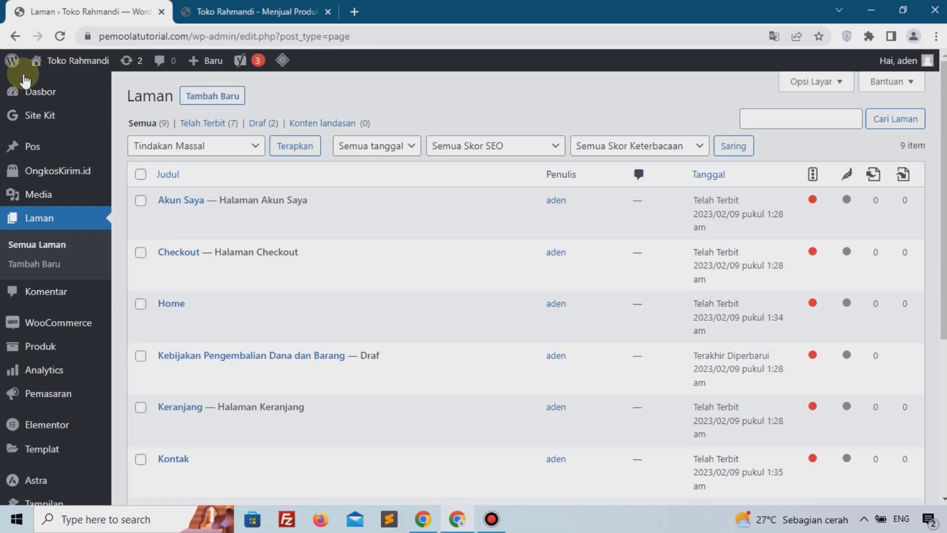
Step: Create a menu named "main menu" displayed at the Menu Utama and Menu Off-Canvas locations
mouse_move(24, 106)
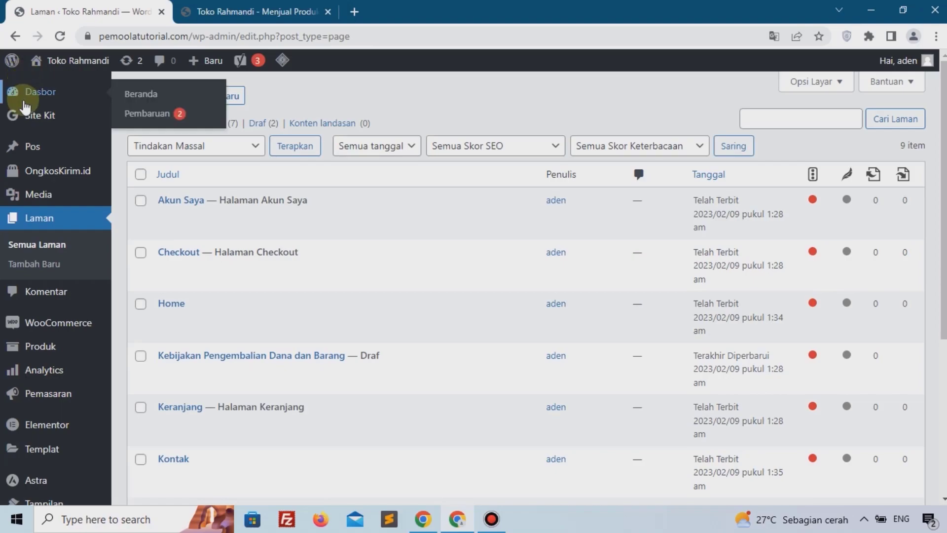
scroll(49, 198, "down", 5)
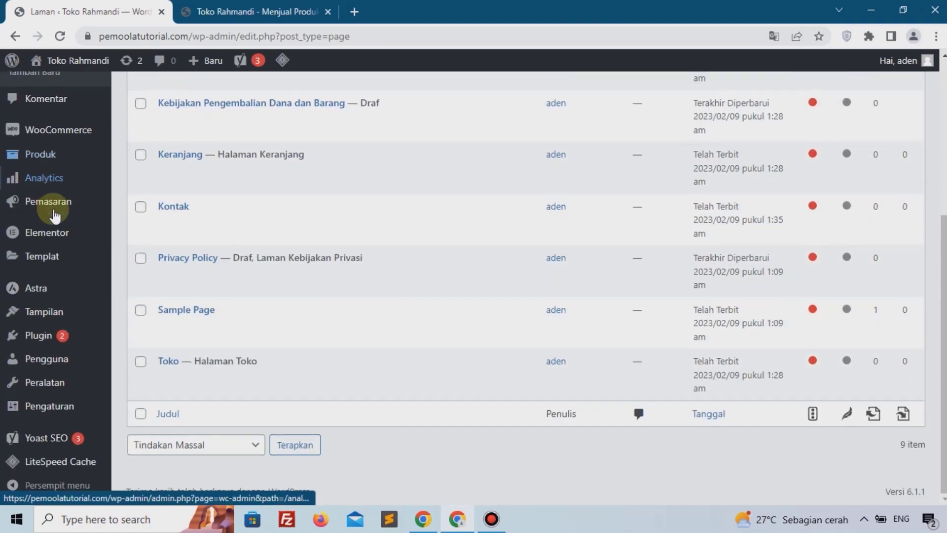
mouse_move(64, 308)
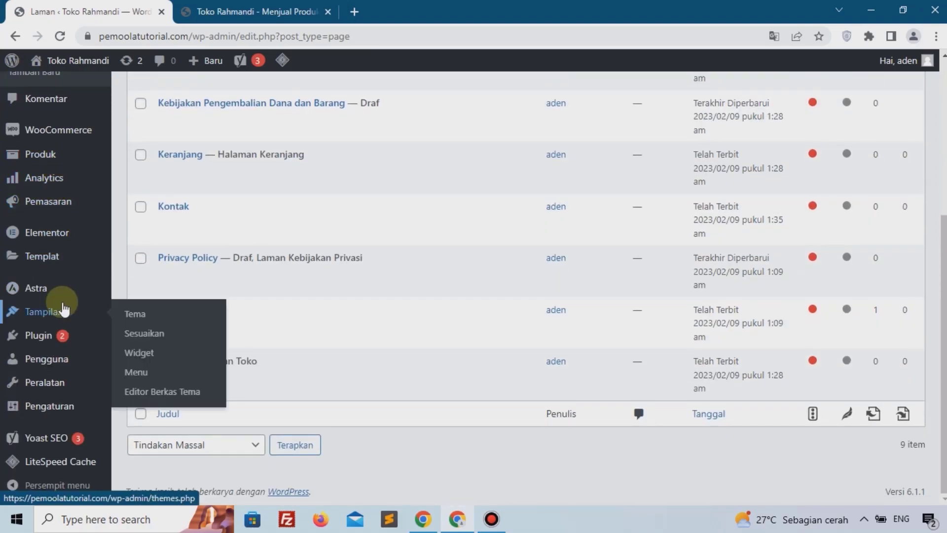
left_click(145, 377)
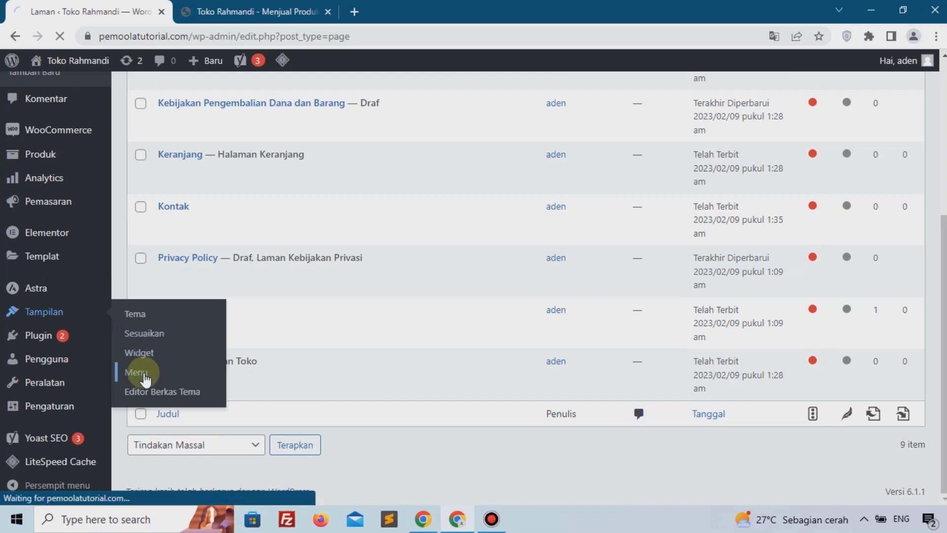
left_click(441, 255)
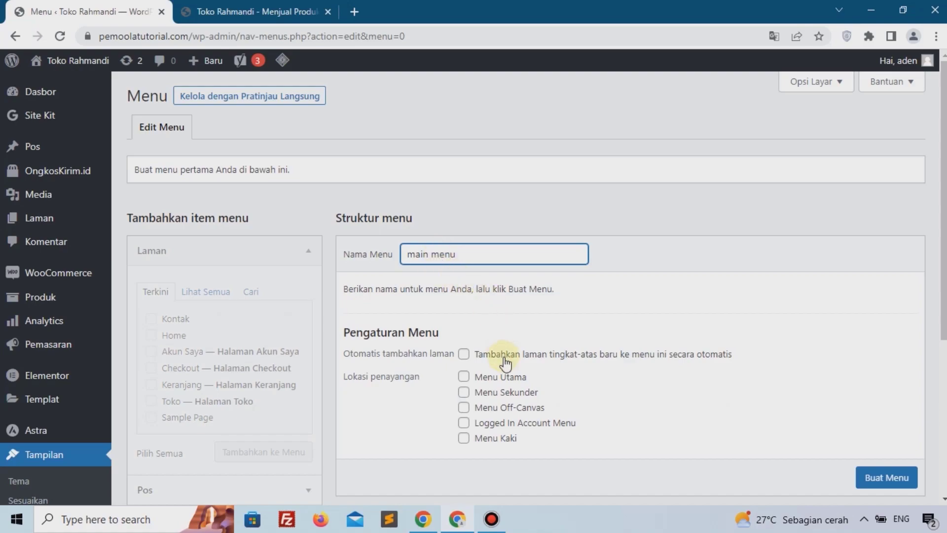
left_click(493, 378)
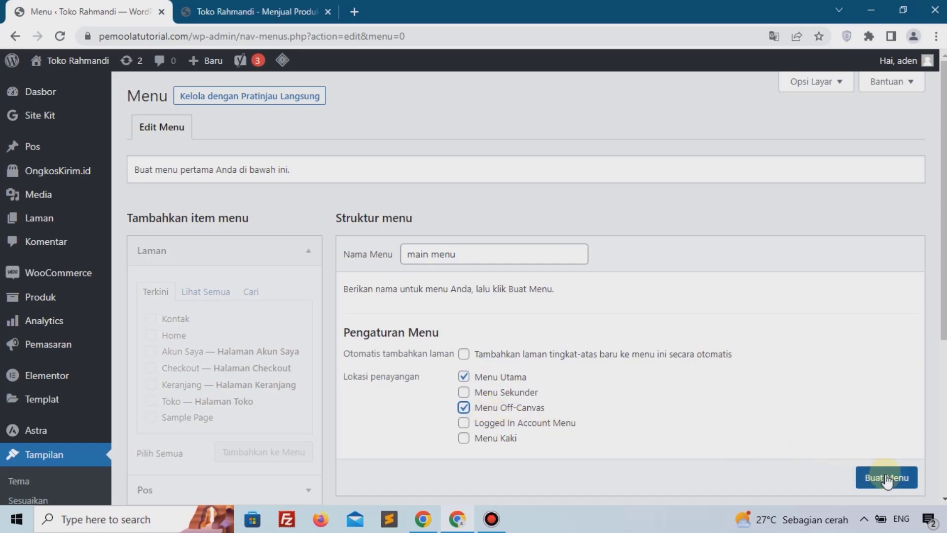
scroll(886, 481, "down", 1)
left_click(888, 448)
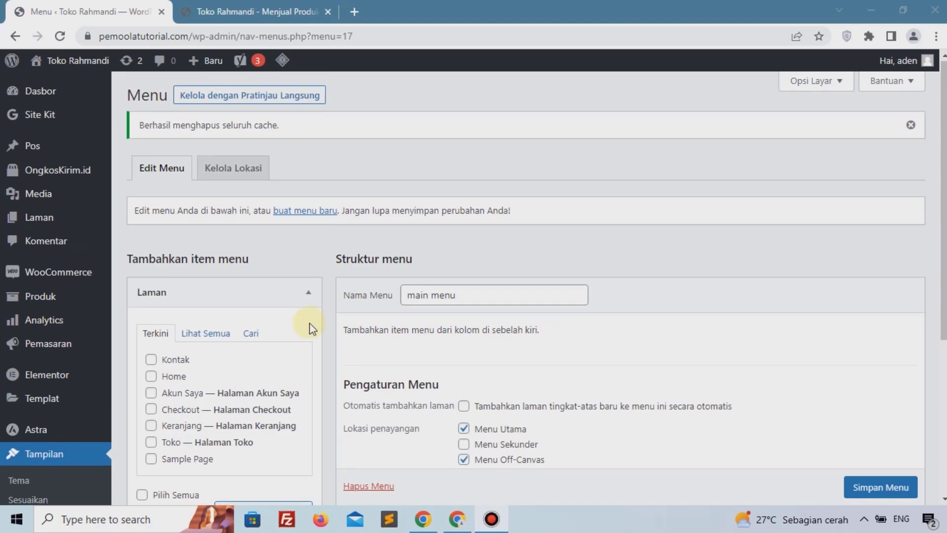
Step: Add the Kontak, Home, Toko and Akun Saya pages to the main menu
scroll(309, 323, "down", 3)
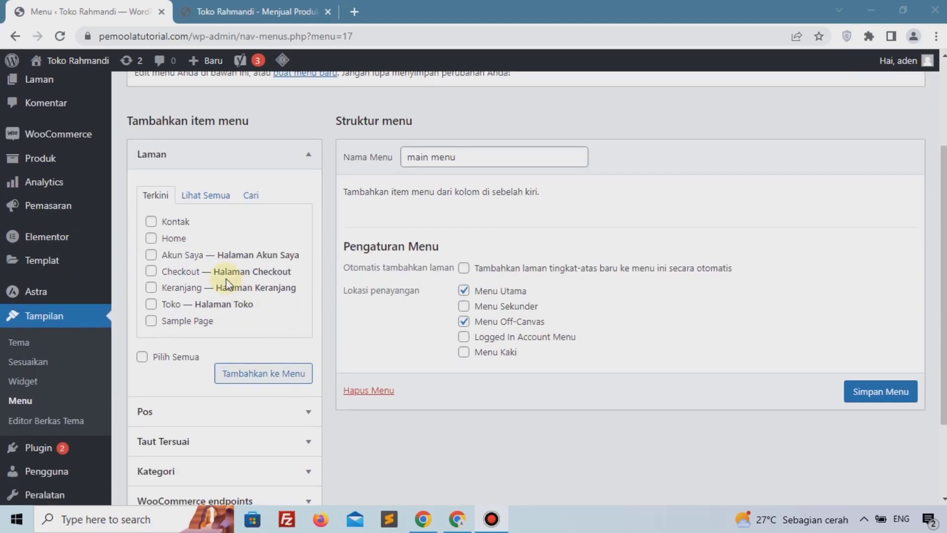
left_click(173, 222)
left_click(181, 241)
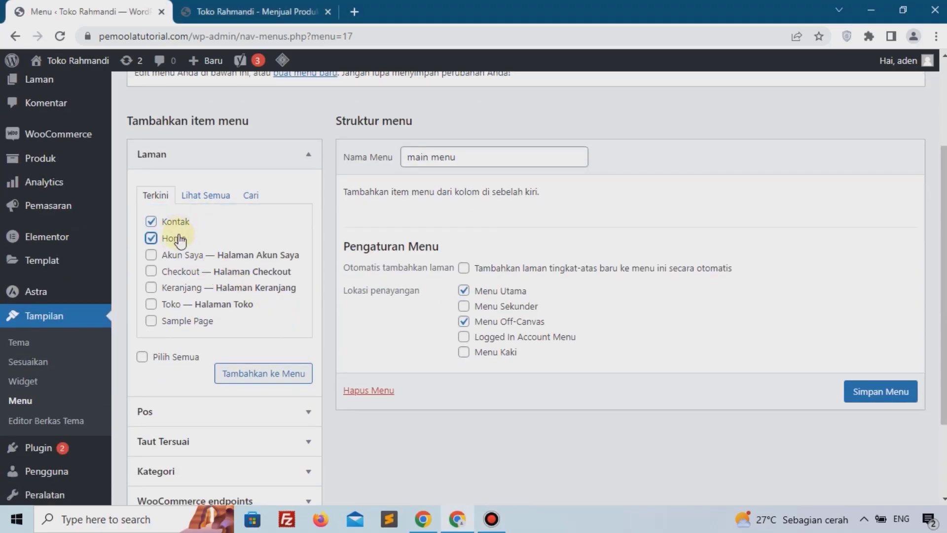
key("alt+Tab")
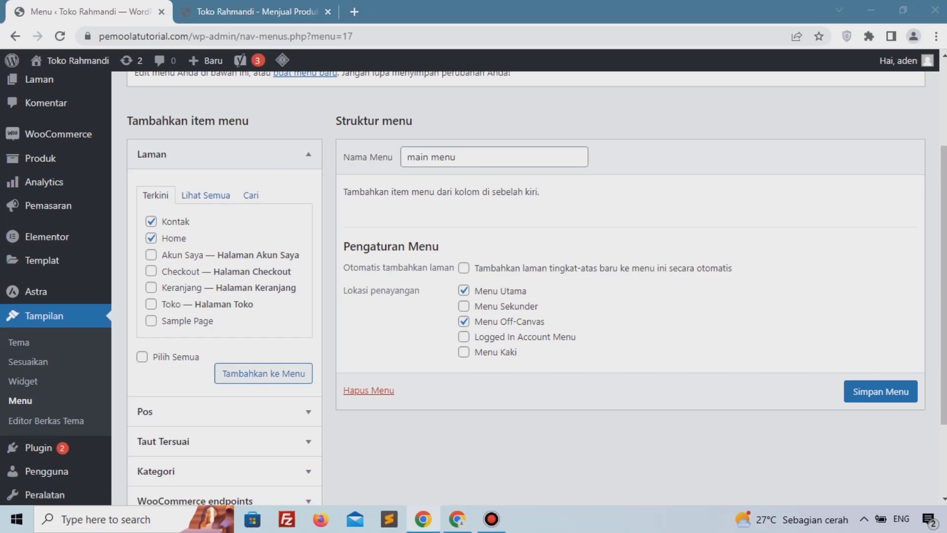
key("alt+Tab")
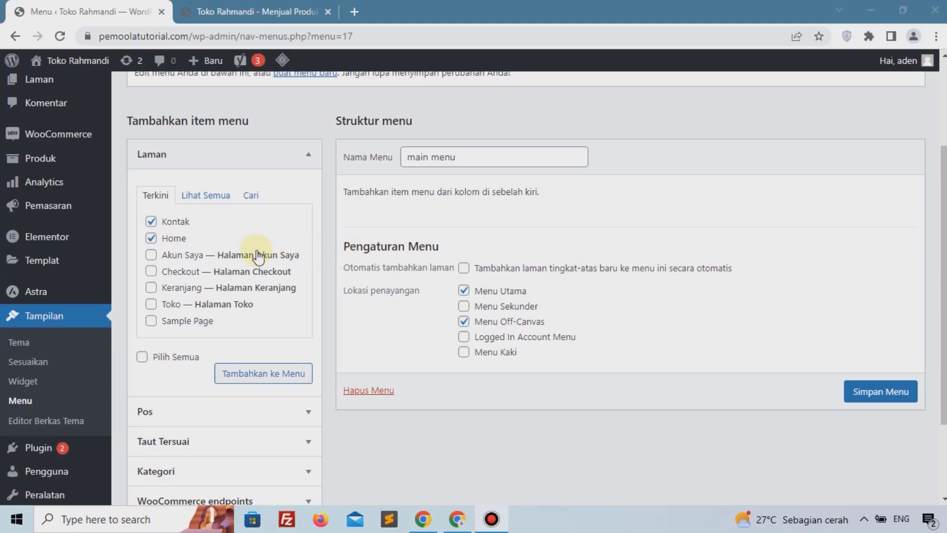
left_click(168, 304)
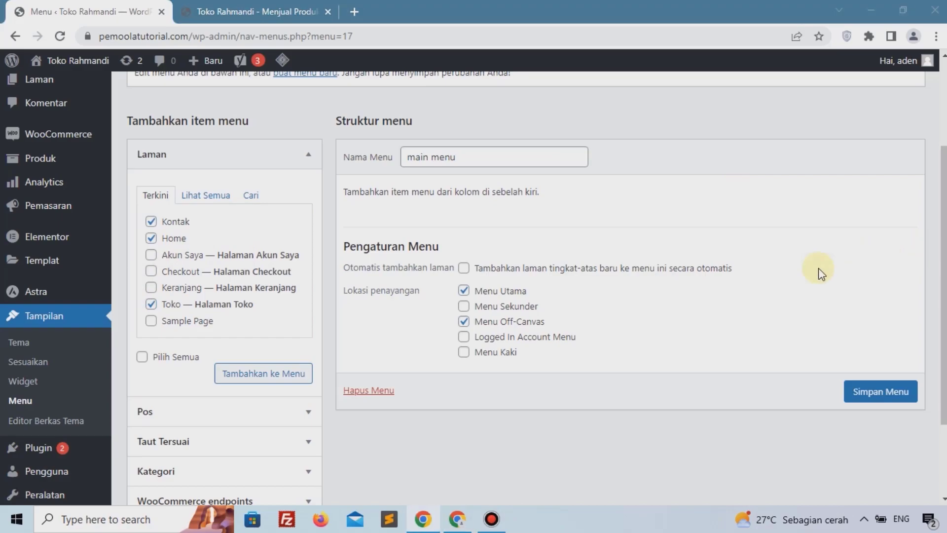
left_click(175, 256)
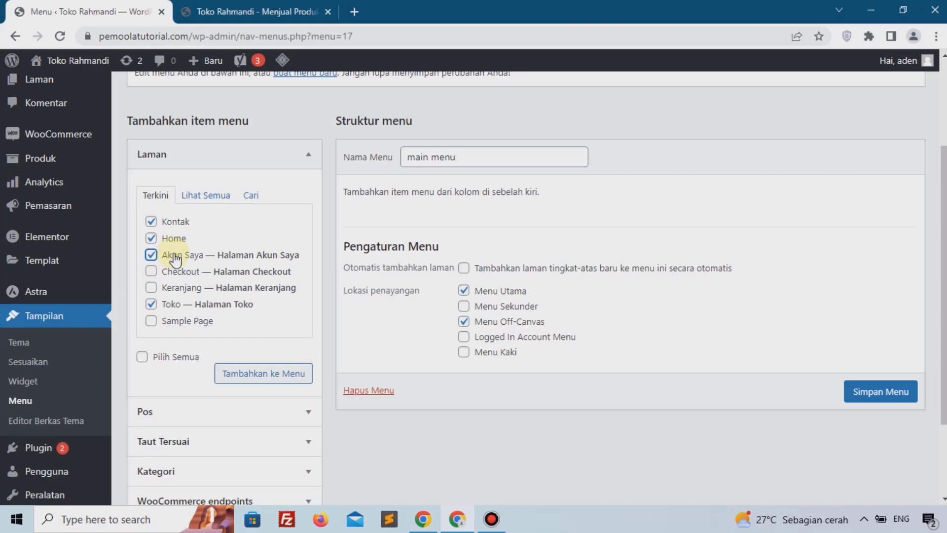
left_click(260, 375)
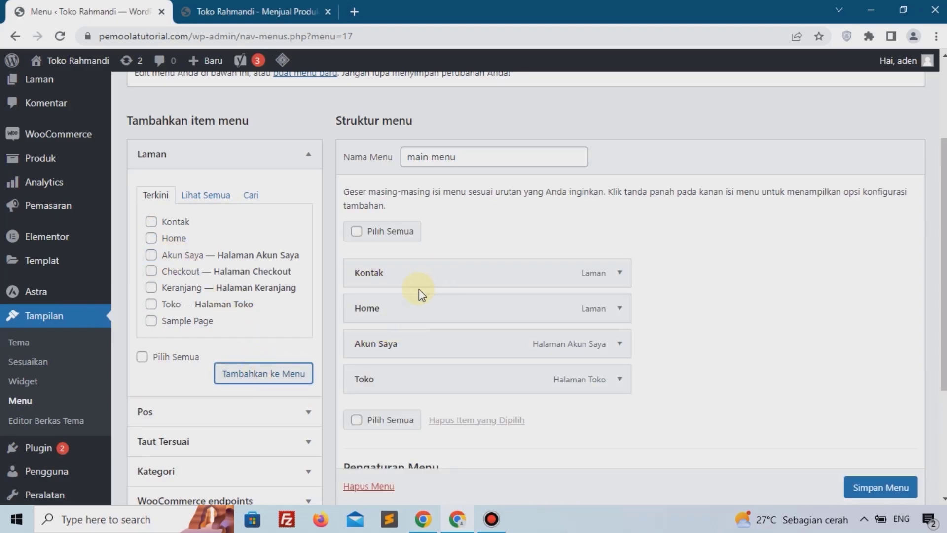
Step: Reorder the menu items to Home, Toko, Akun Saya, Kontak and save the menu
left_click_drag(416, 297, 409, 262)
left_click_drag(380, 380, 387, 310)
left_click_drag(383, 313, 363, 313)
left_click_drag(383, 377, 387, 348)
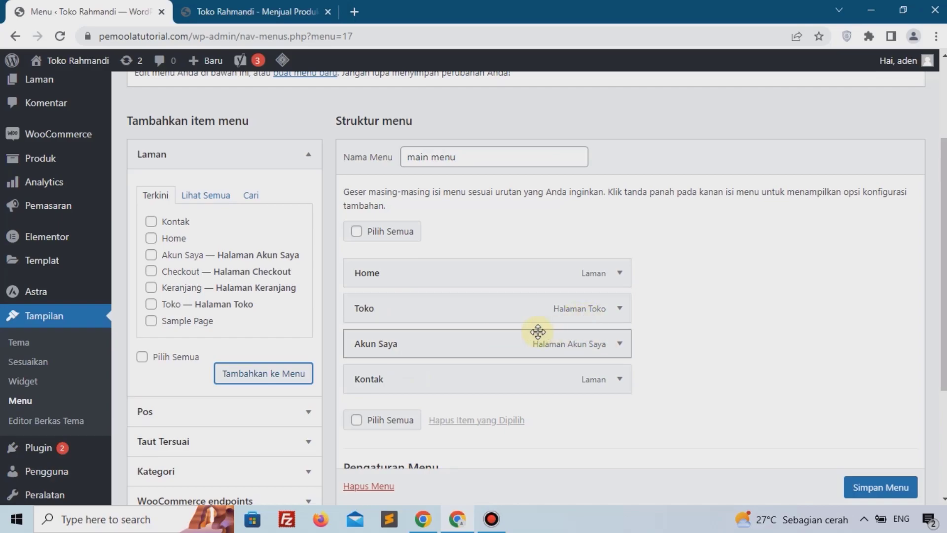
scroll(579, 334, "down", 4)
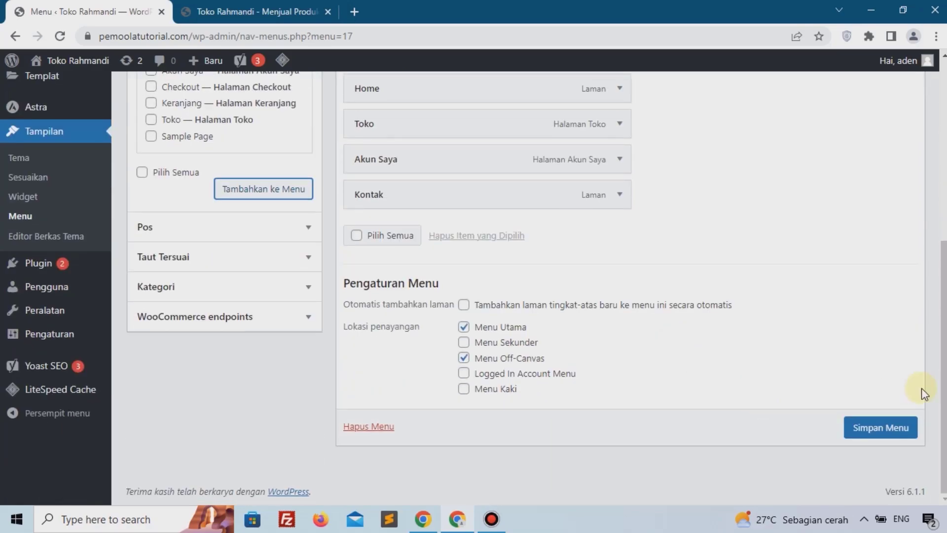
left_click(887, 426)
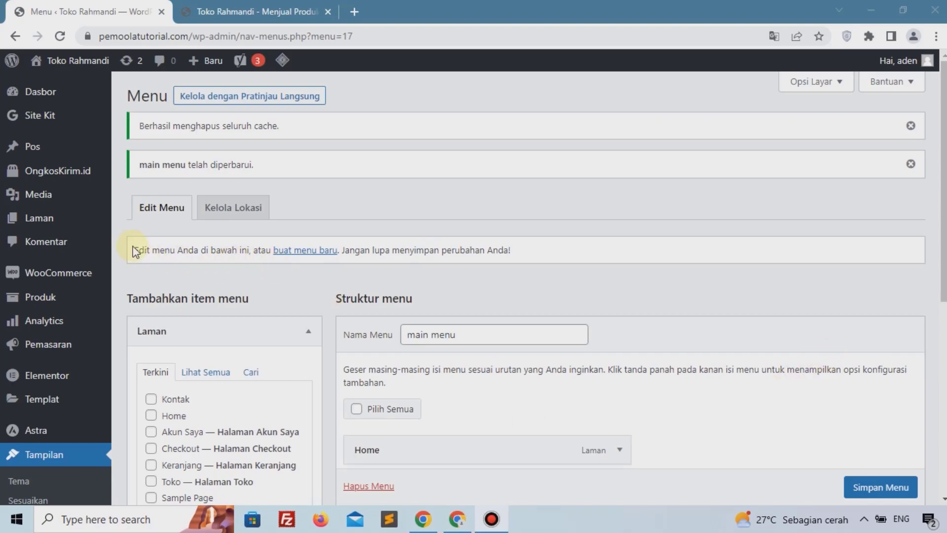
Step: Set the permalink structure to Nama tulisan and save the permalink settings
scroll(19, 316, "down", 5)
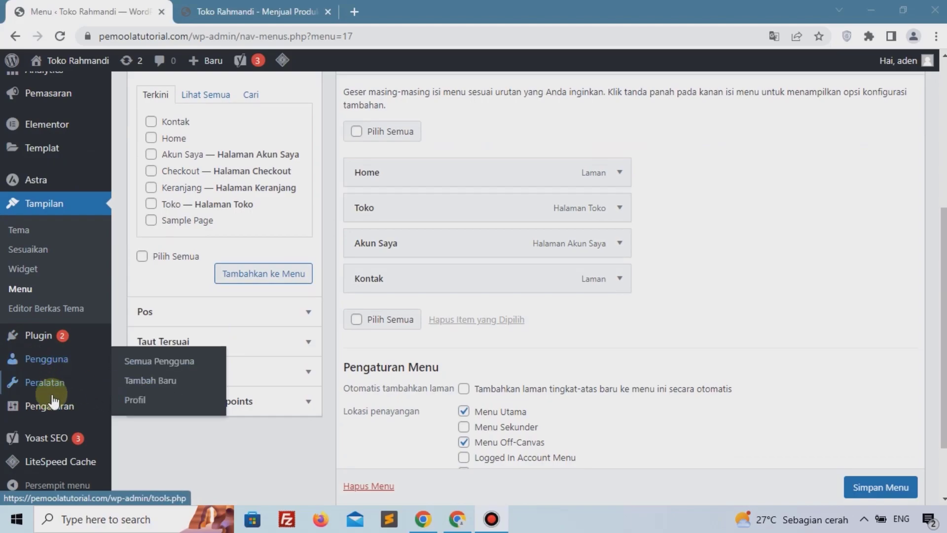
left_click(158, 427)
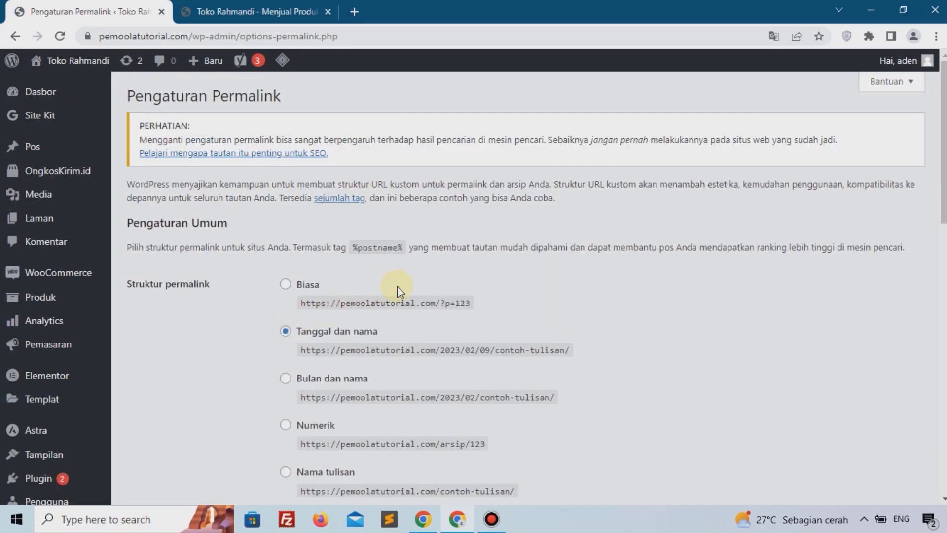
scroll(385, 289, "down", 4)
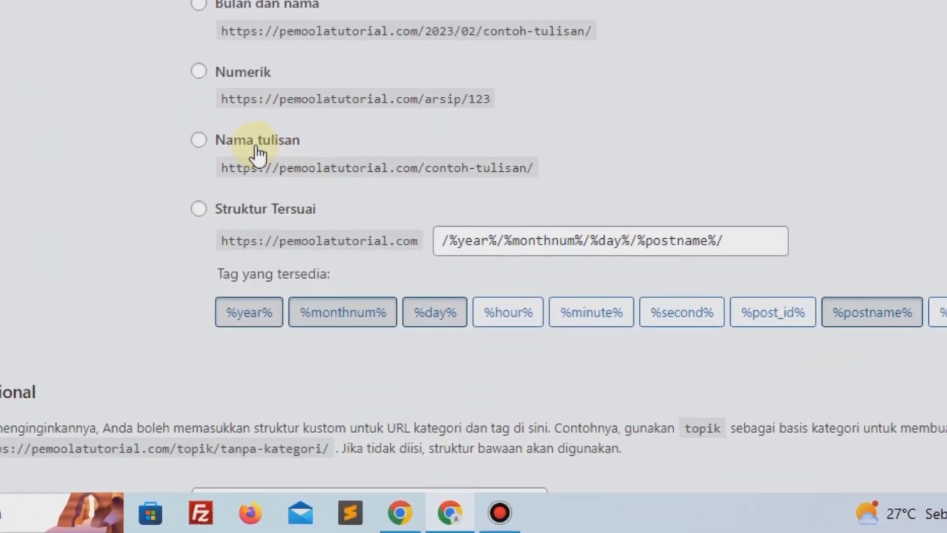
left_click(258, 153)
scroll(255, 309, "down", 6)
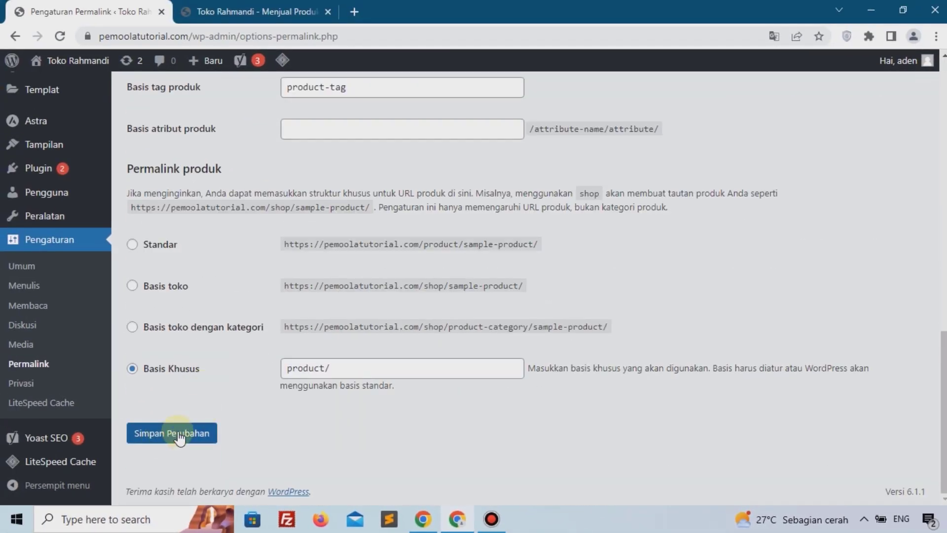
left_click(180, 437)
scroll(186, 394, "down", 6)
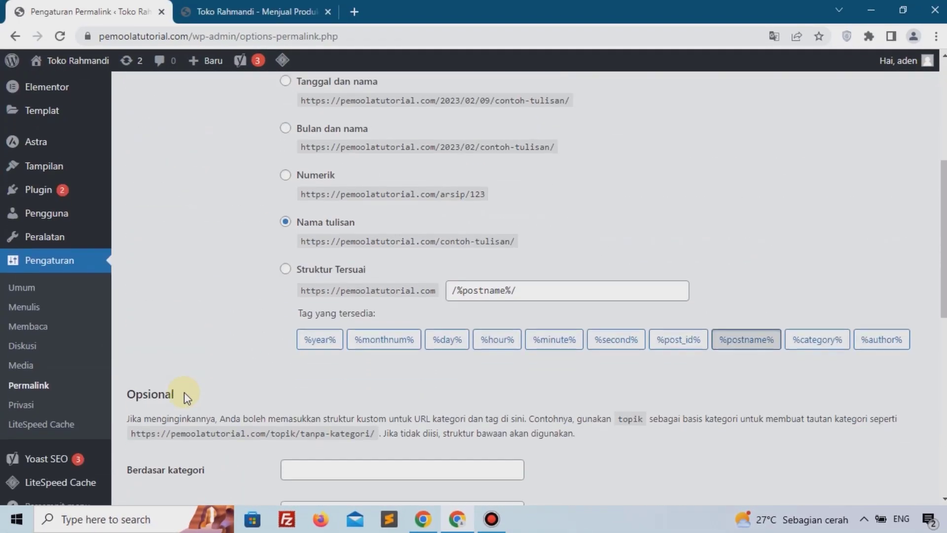
Step: In reading settings, make the homepage a static page with Home as Beranda and save the changes
left_click(49, 305)
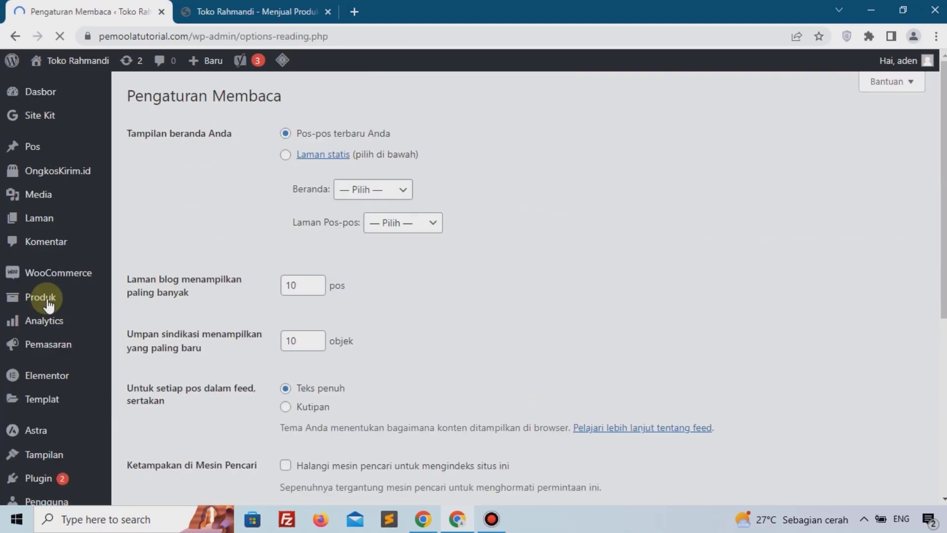
left_click(291, 156)
left_click(360, 191)
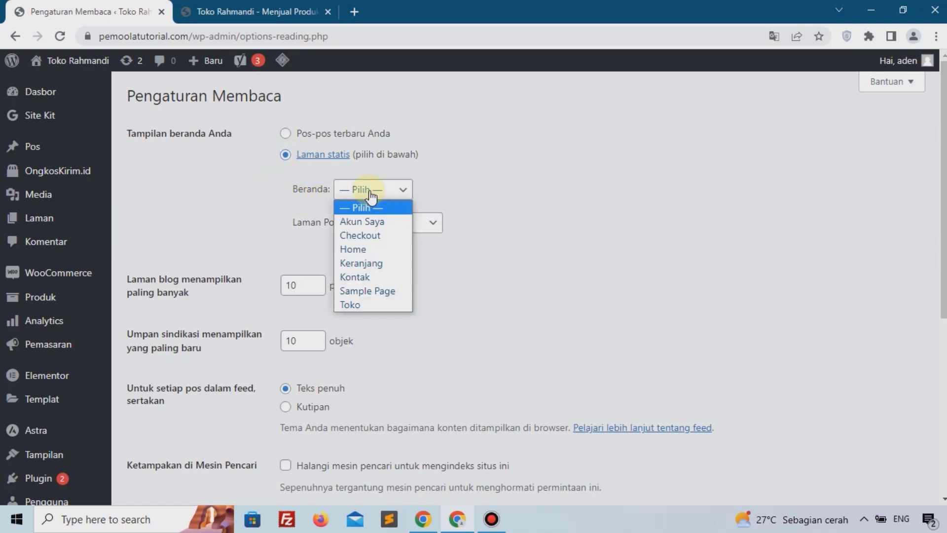
left_click(354, 250)
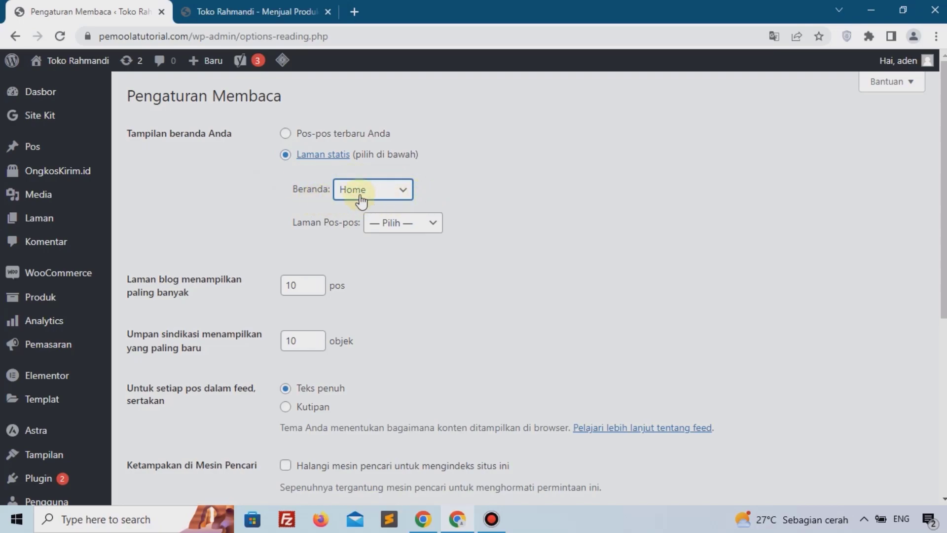
scroll(266, 238, "down", 6)
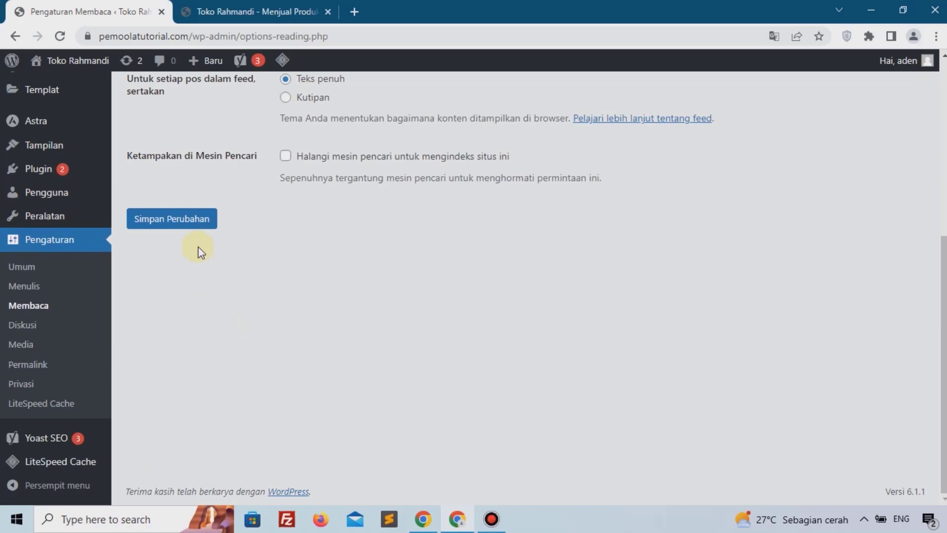
left_click(197, 229)
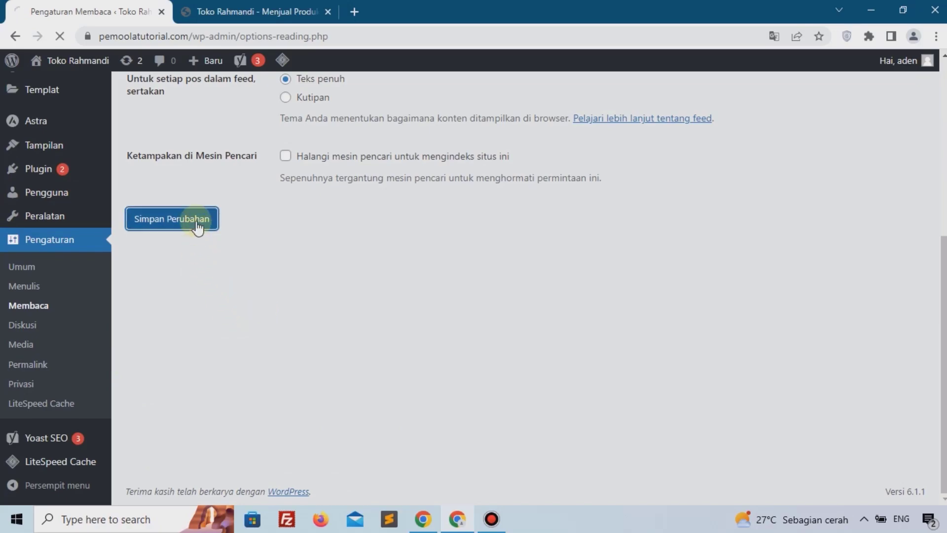
Step: Reload the storefront in the other tab to check the new homepage and menu, then return to the admin
left_click(250, 11)
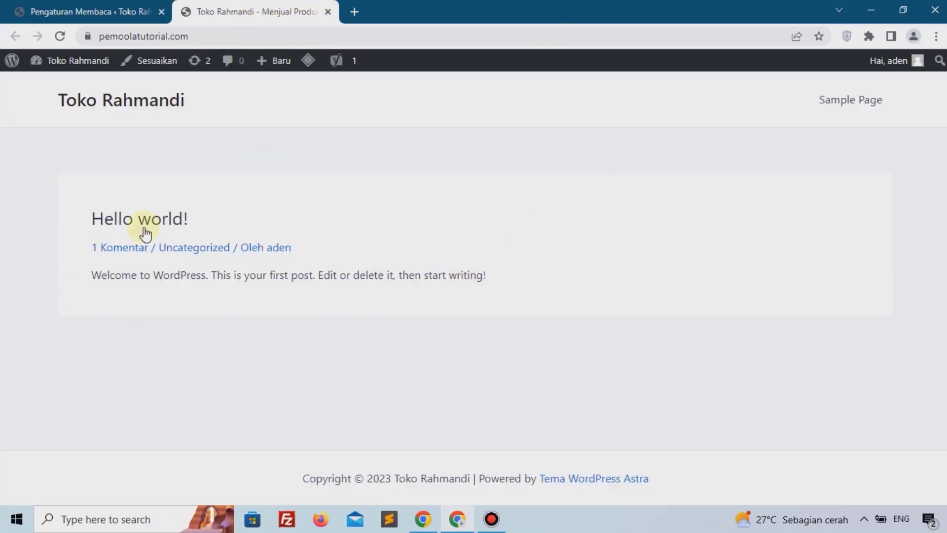
left_click(59, 36)
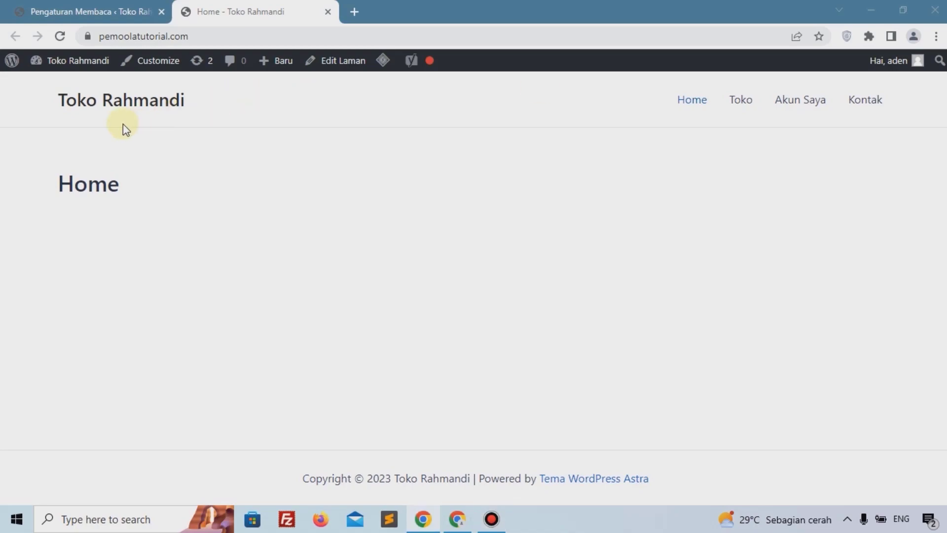
left_click(131, 13)
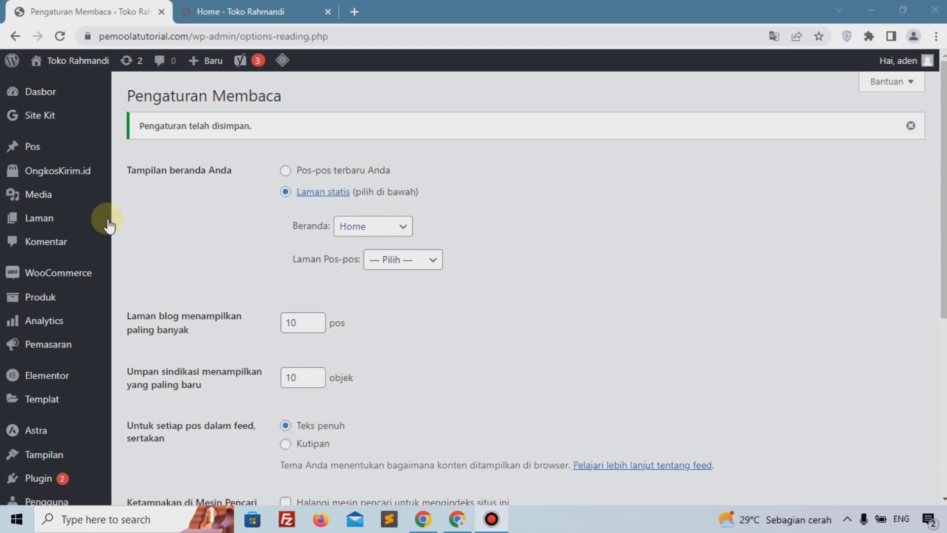
Step: Add a new product attribute named Warna
mouse_move(3, 218)
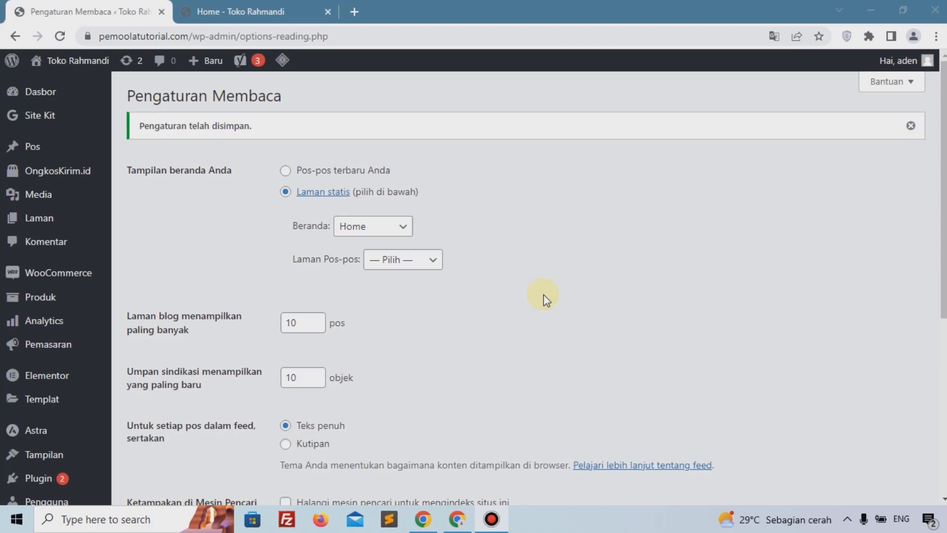
mouse_move(46, 296)
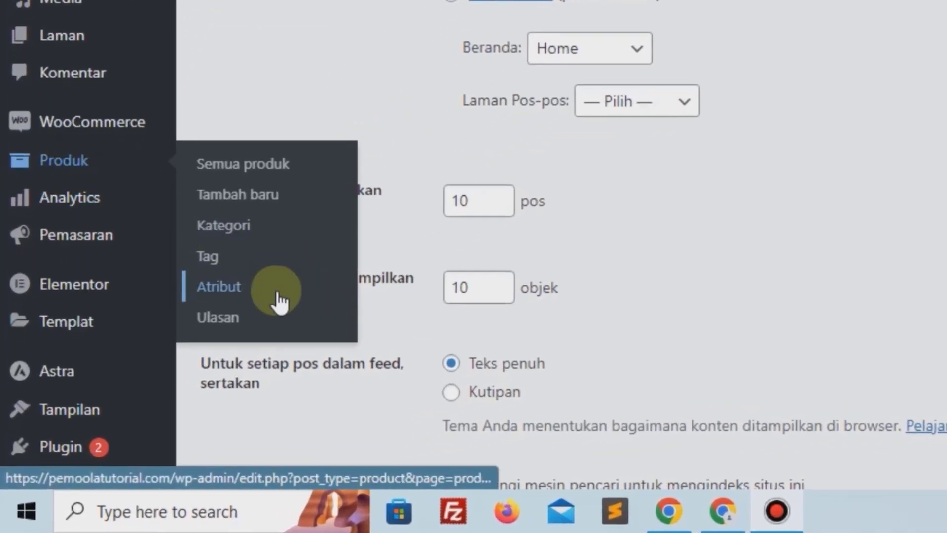
left_click(279, 298)
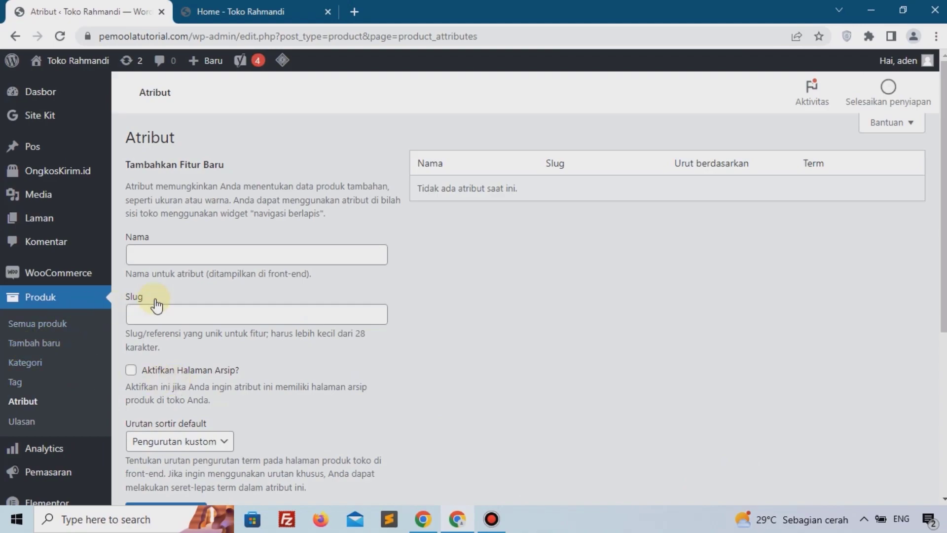
left_click(213, 253)
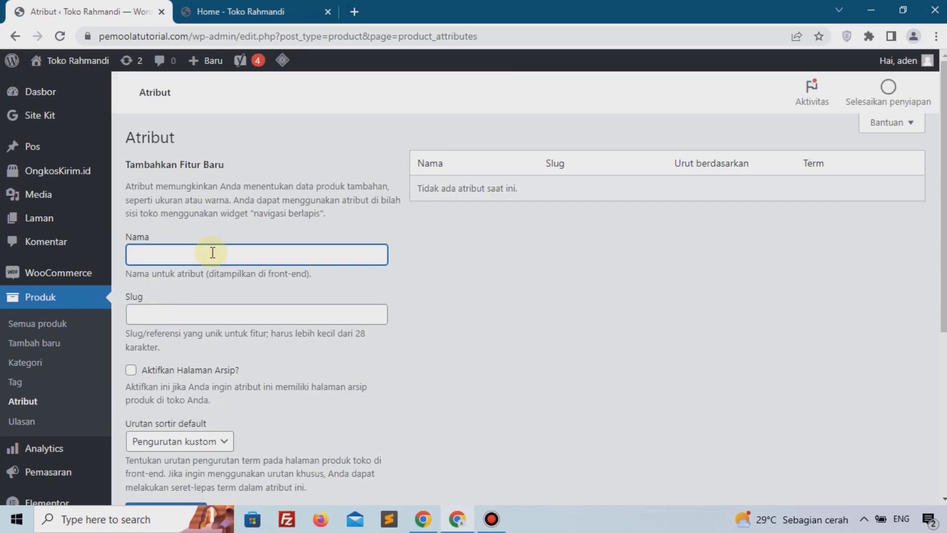
type("Warna")
scroll(213, 249, "down", 1)
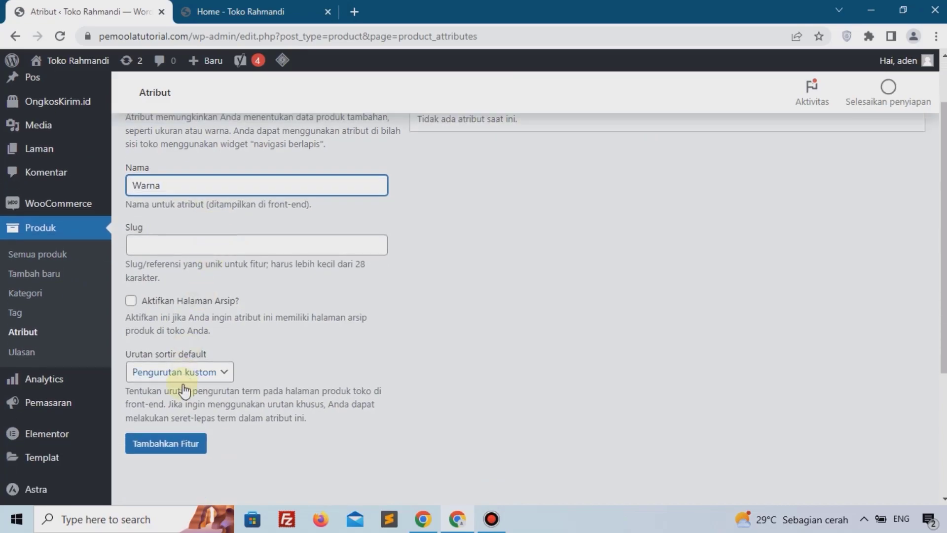
left_click(174, 449)
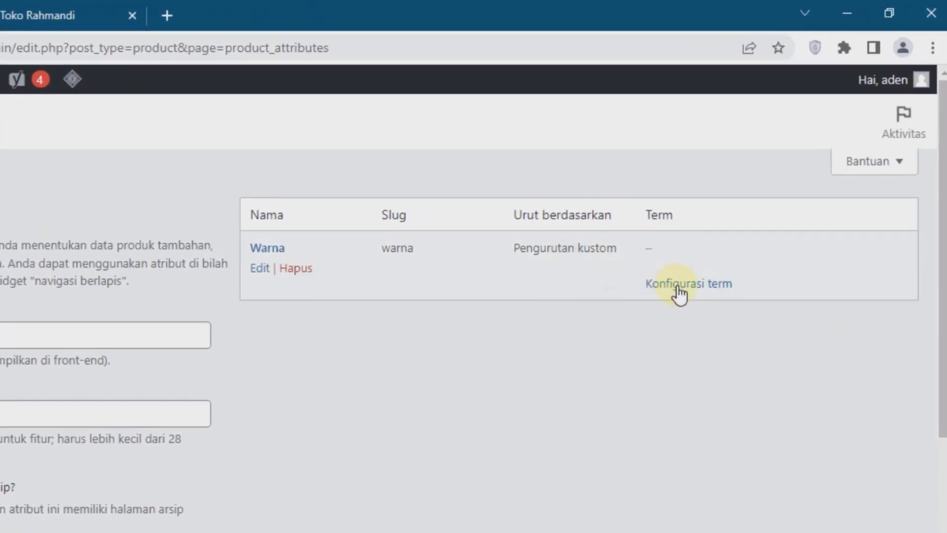
Step: Configure the Warna attribute's terms, adding Biru, Putih, Hitam, Merah and Hijau
left_click(685, 285)
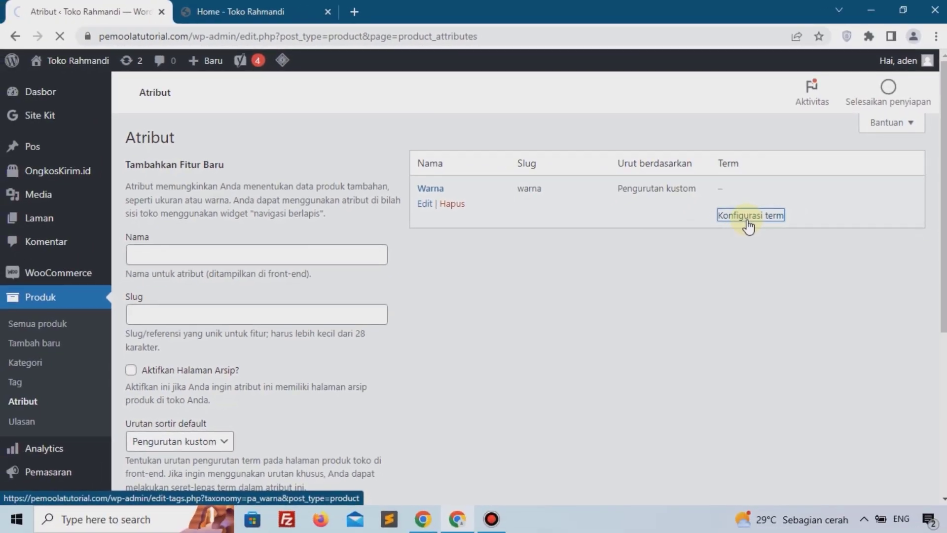
scroll(268, 215, "down", 1)
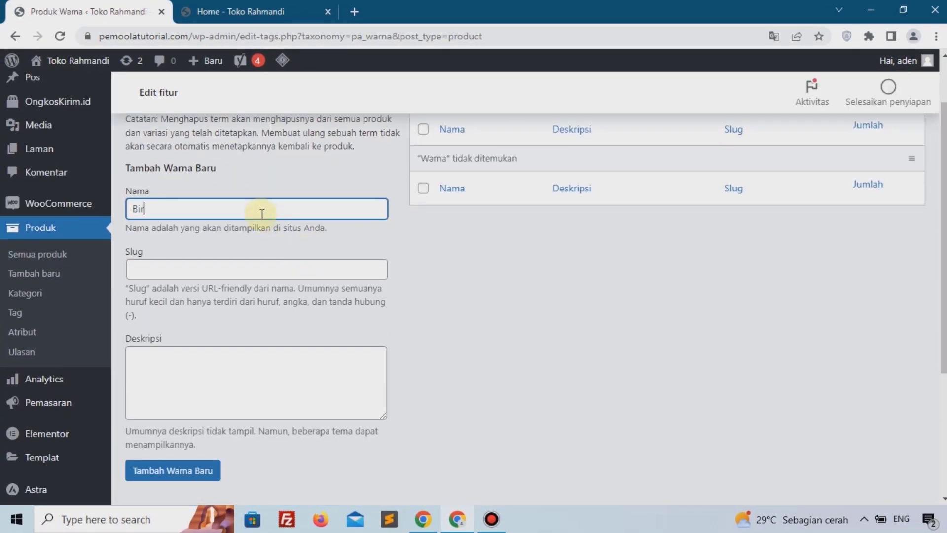
left_click(169, 469)
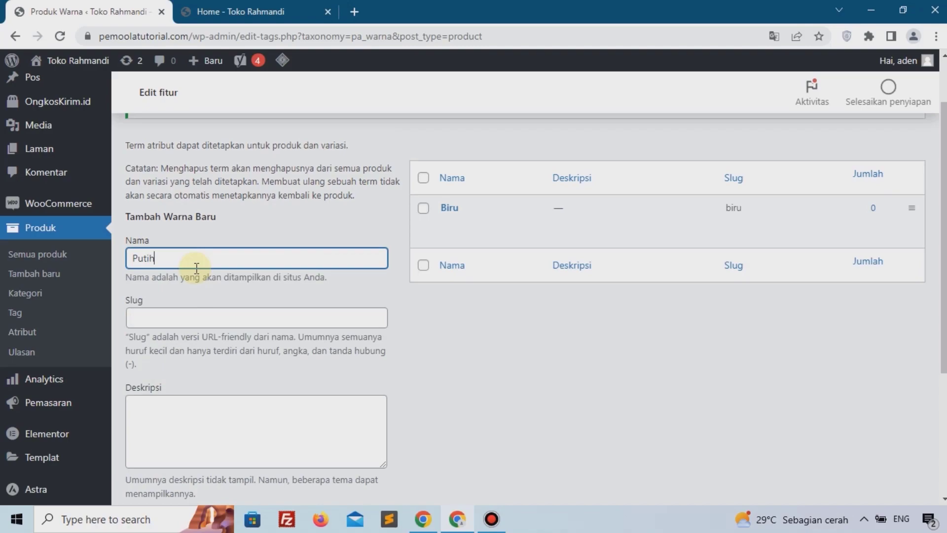
key("Return")
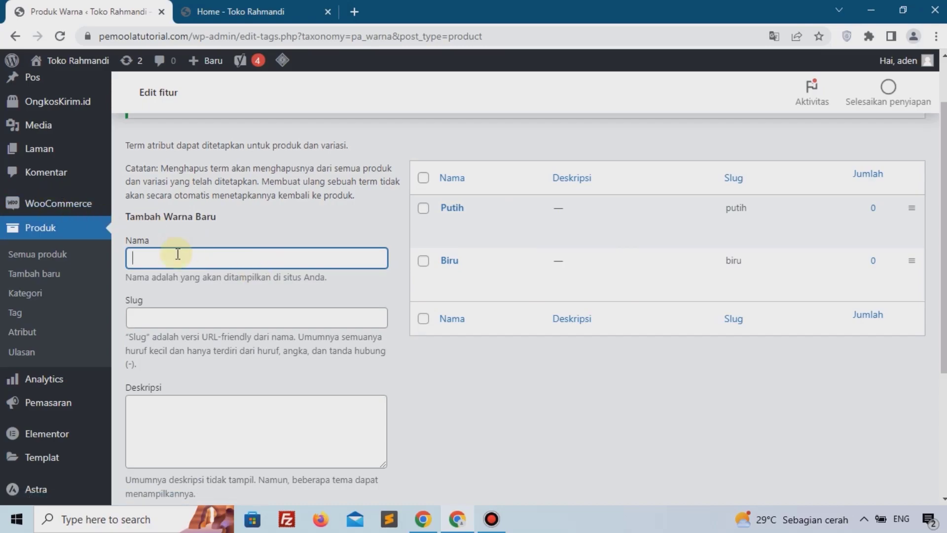
scroll(168, 321, "down", 2)
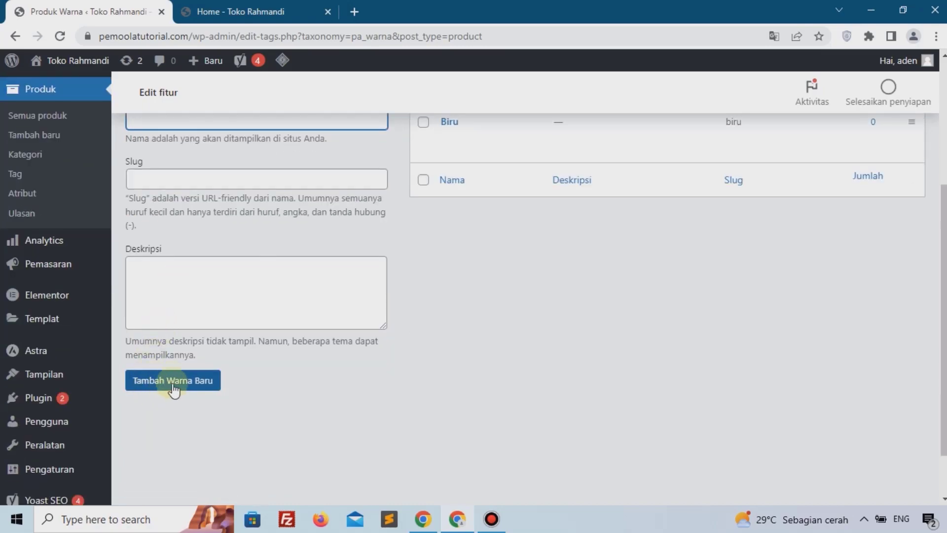
left_click(177, 390)
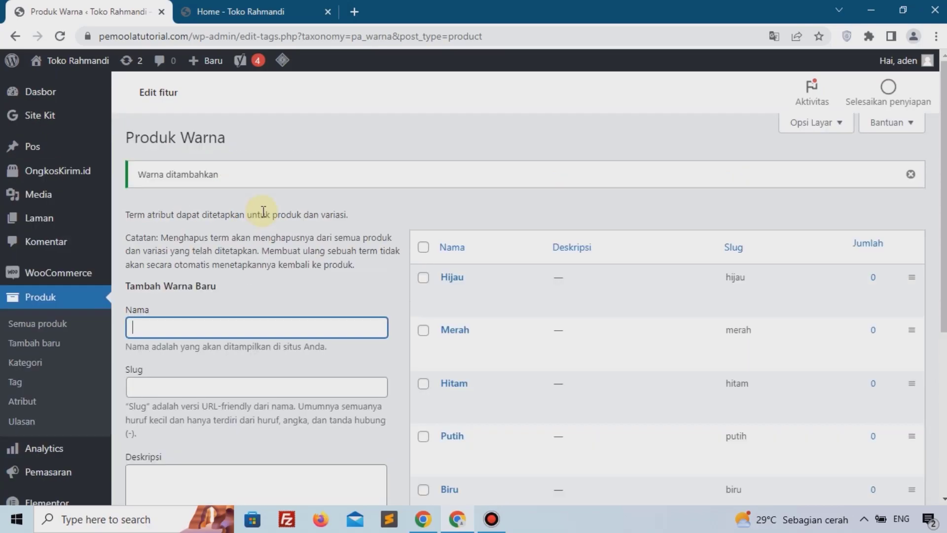
scroll(493, 205, "down", 3)
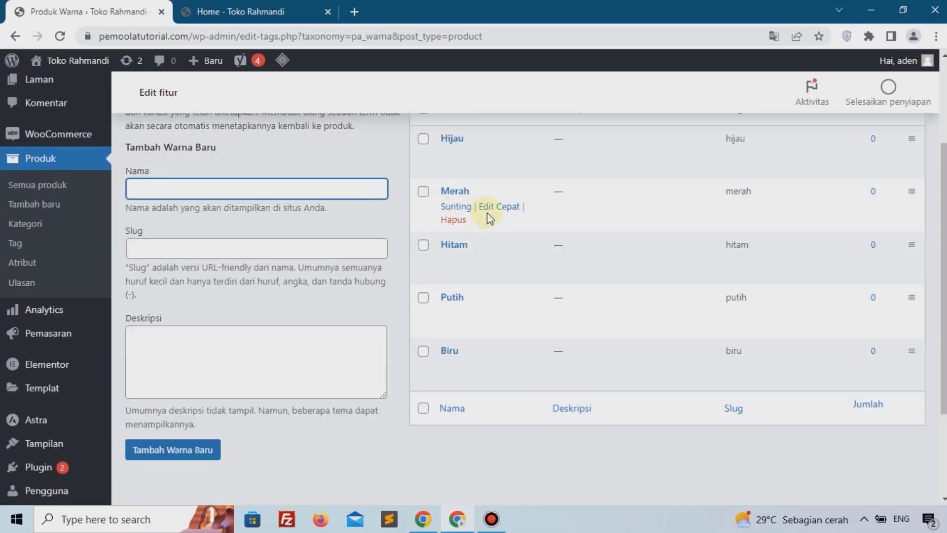
scroll(521, 247, "up", 2)
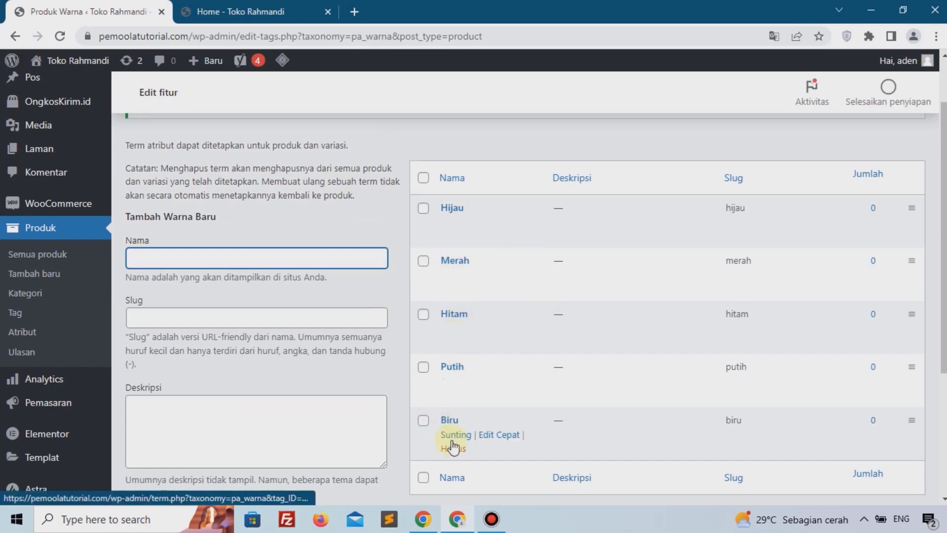
Step: Add a second product attribute named Ukuran
left_click(76, 335)
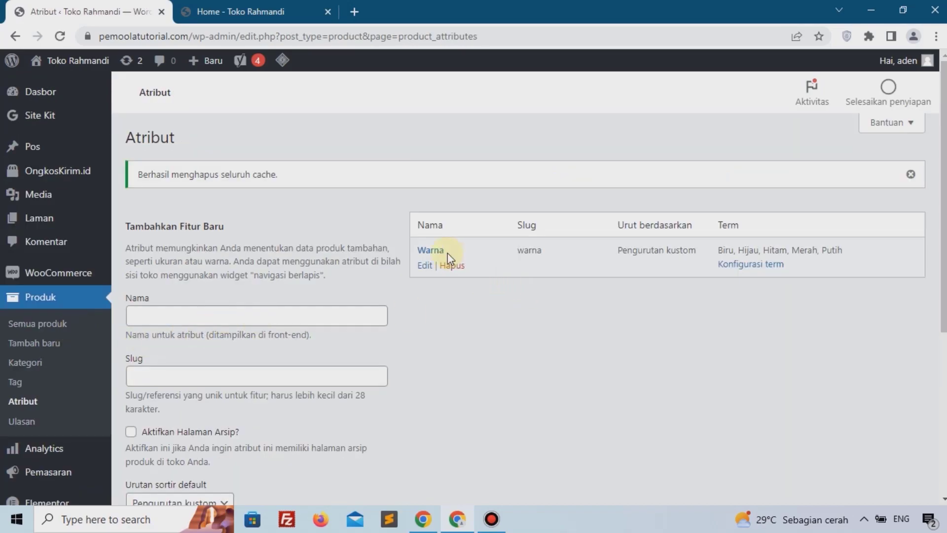
left_click(241, 312)
type("Ukuran")
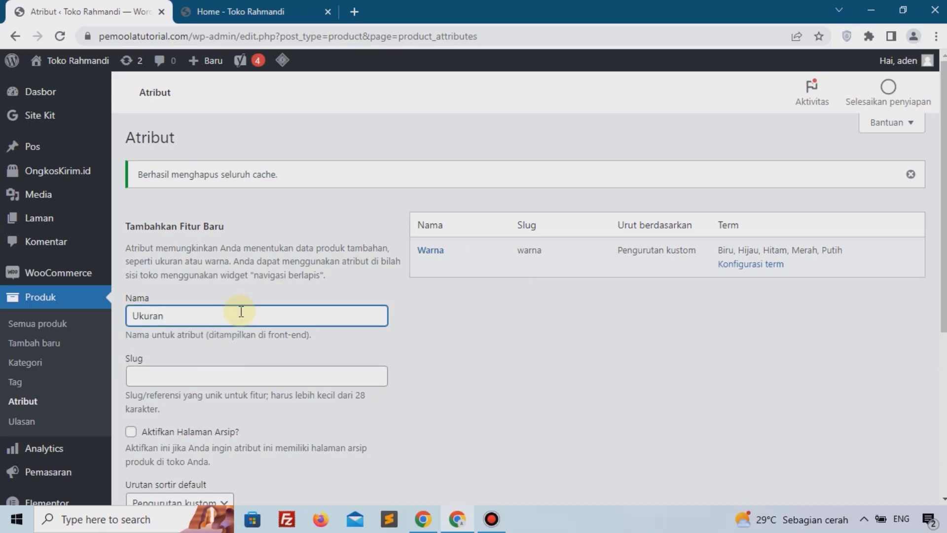
scroll(241, 311, "down", 5)
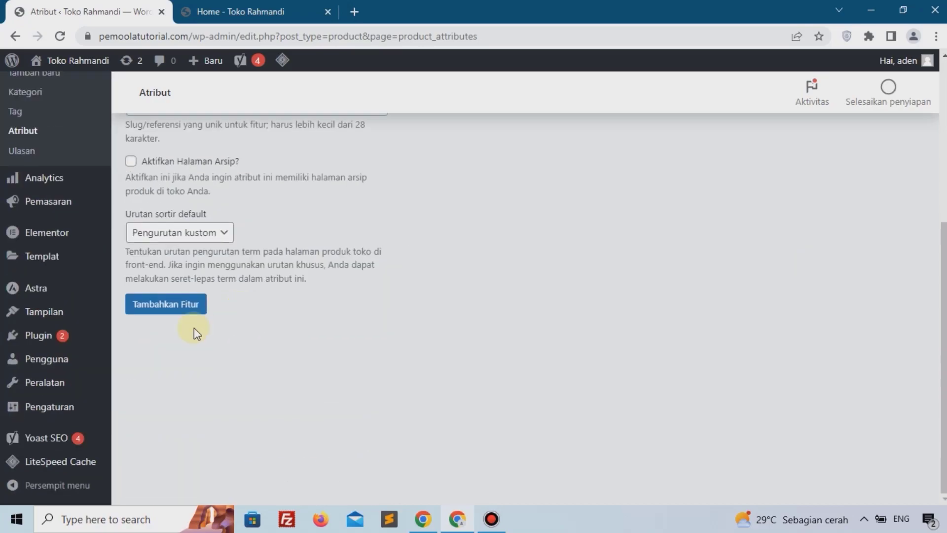
left_click(155, 309)
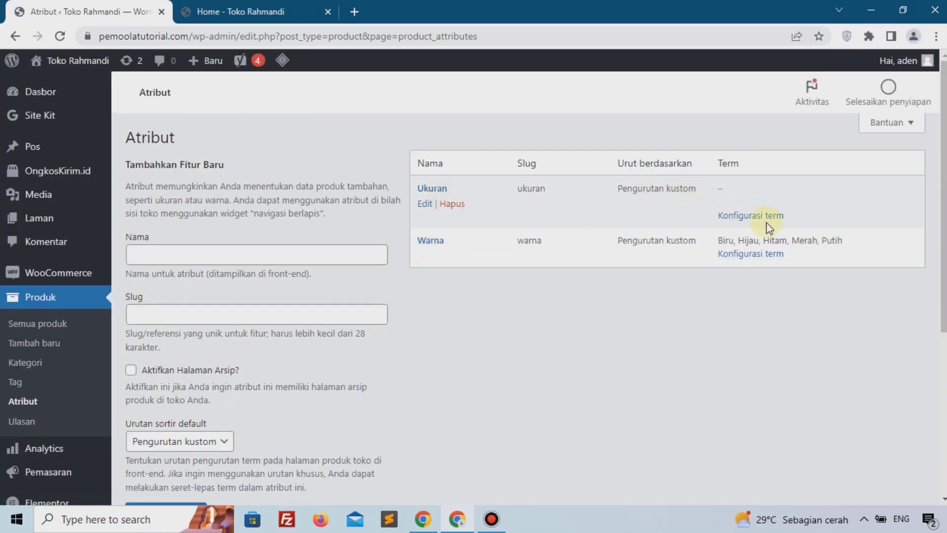
Step: Configure the Ukuran attribute's terms, adding Xl and L, and return to the attributes list
left_click(753, 217)
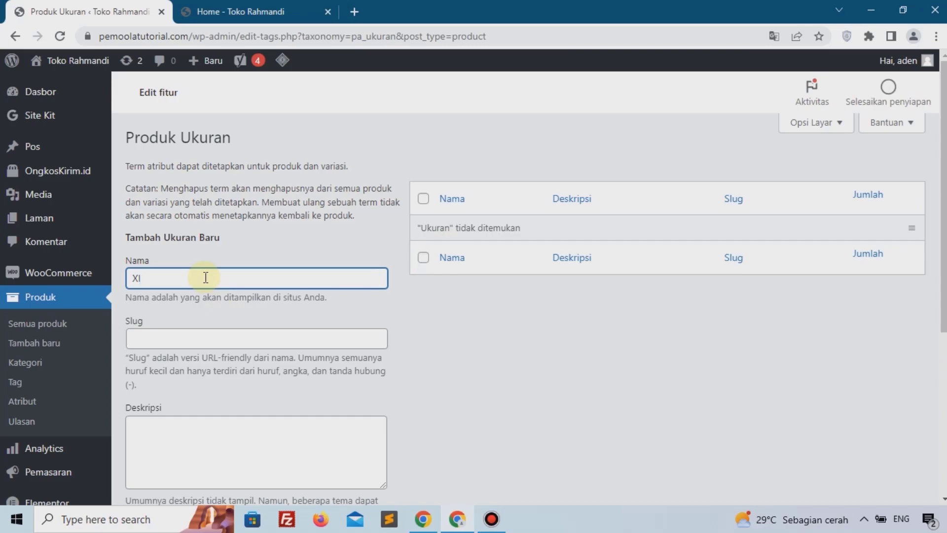
scroll(206, 277, "down", 3)
left_click(211, 398)
scroll(216, 401, "up", 1)
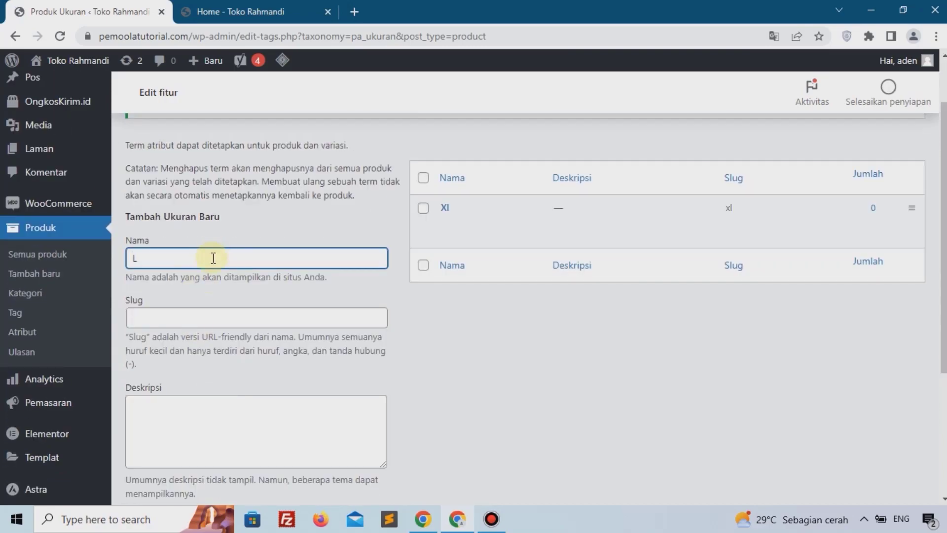
scroll(213, 257, "down", 4)
left_click(180, 321)
scroll(391, 168, "up", 4)
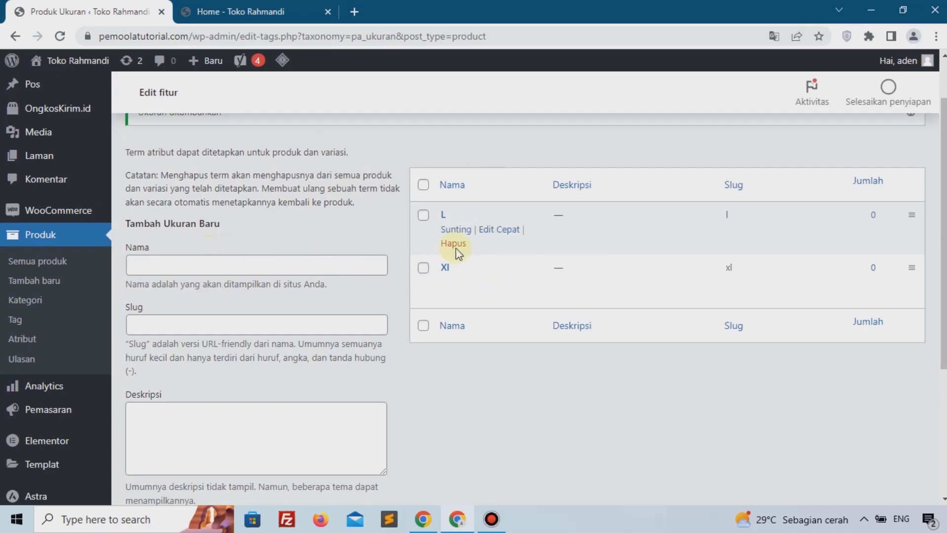
left_click(46, 347)
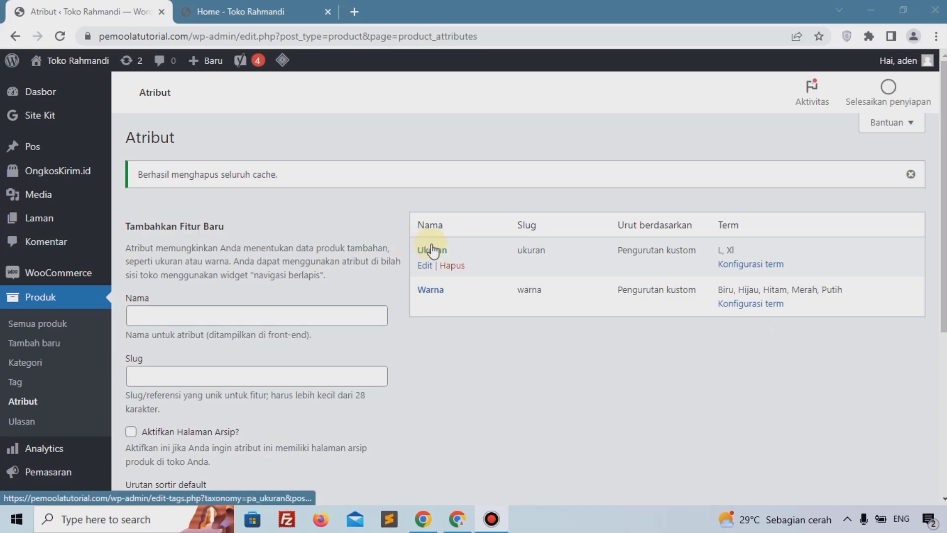
Step: Open the WooCommerce general settings and fill in the store's street address line and city
scroll(190, 243, "down", 1)
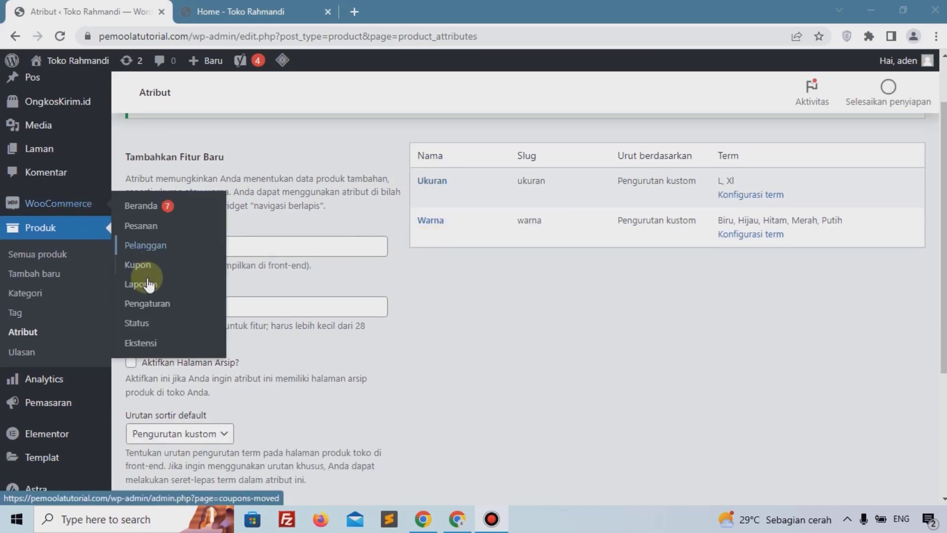
left_click(155, 310)
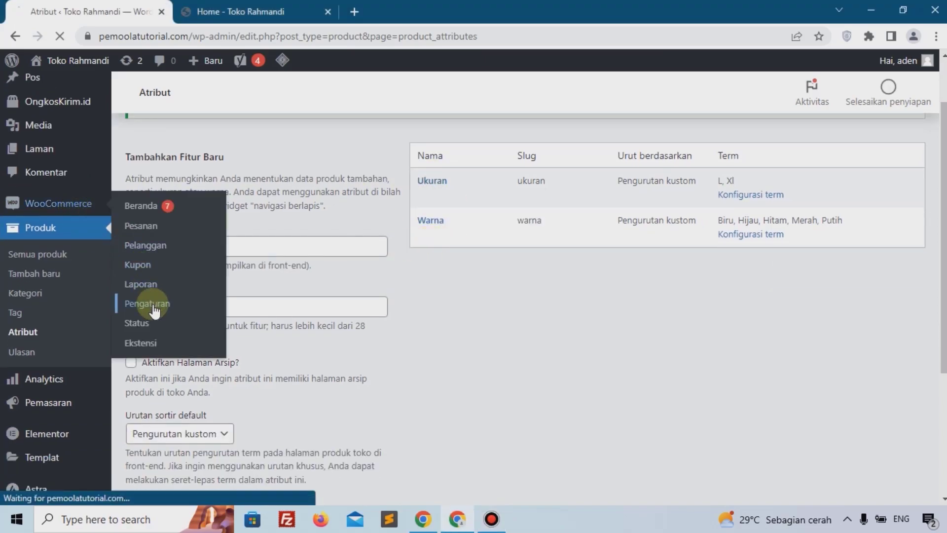
scroll(186, 298, "down", 8)
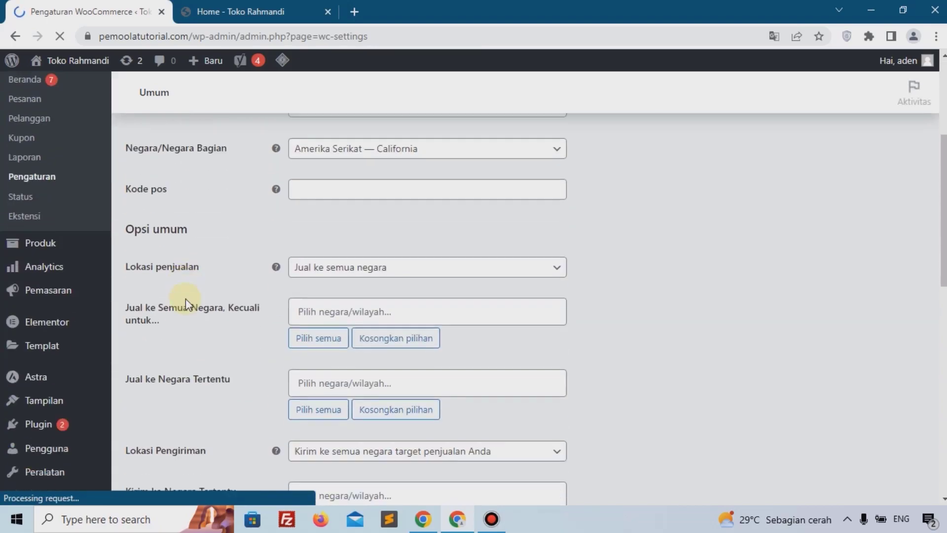
scroll(185, 298, "up", 8)
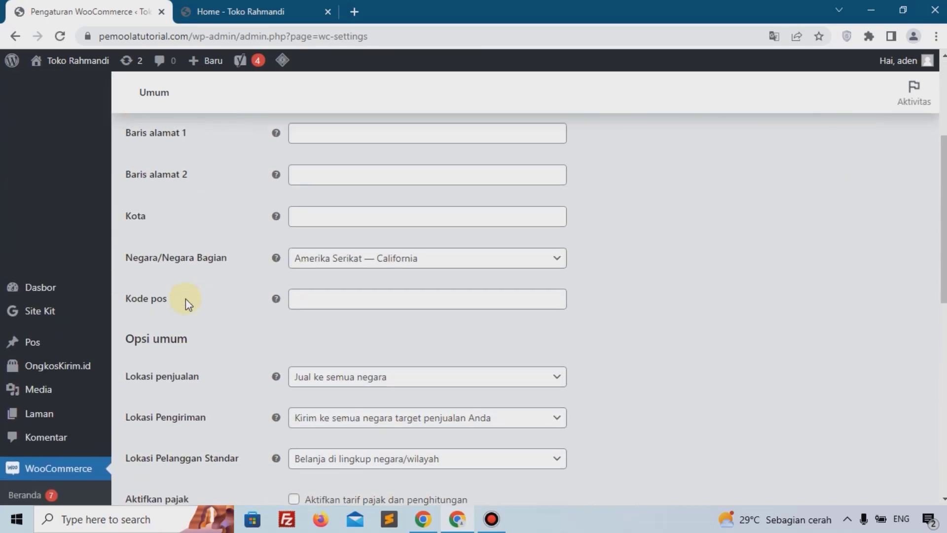
scroll(292, 267, "down", 2)
left_click(324, 177)
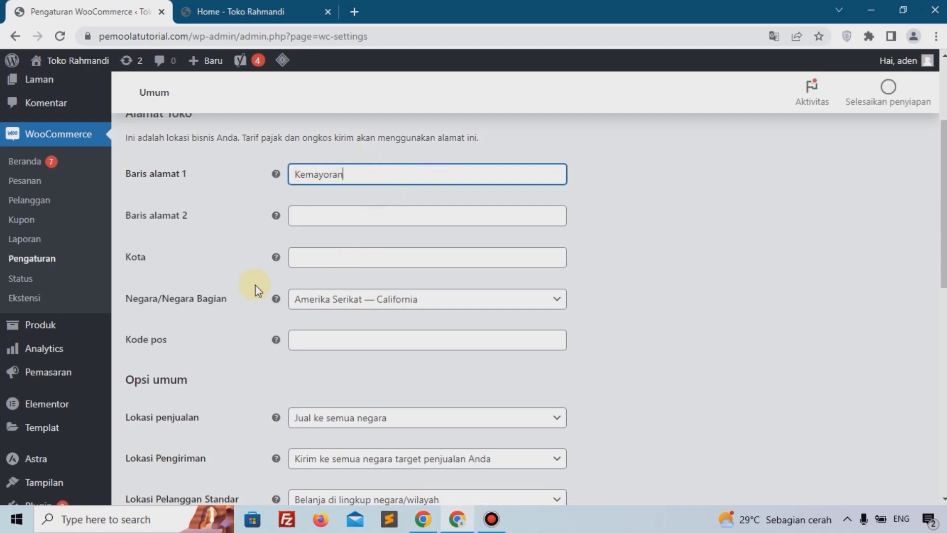
left_click(326, 257)
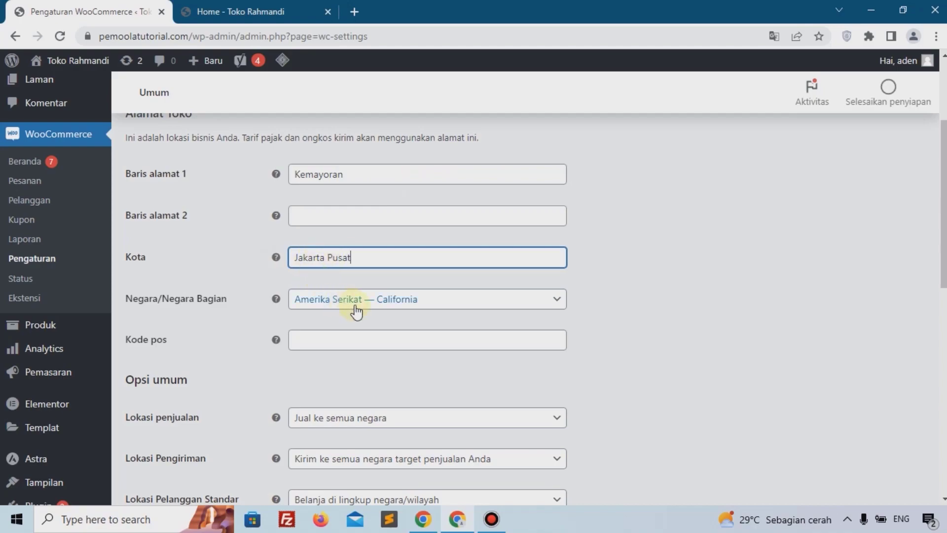
Step: Set the store country/state to Indonesia — DKI Jakarta and enter the store's postal code
left_click(377, 299)
left_click(356, 322)
type("ind")
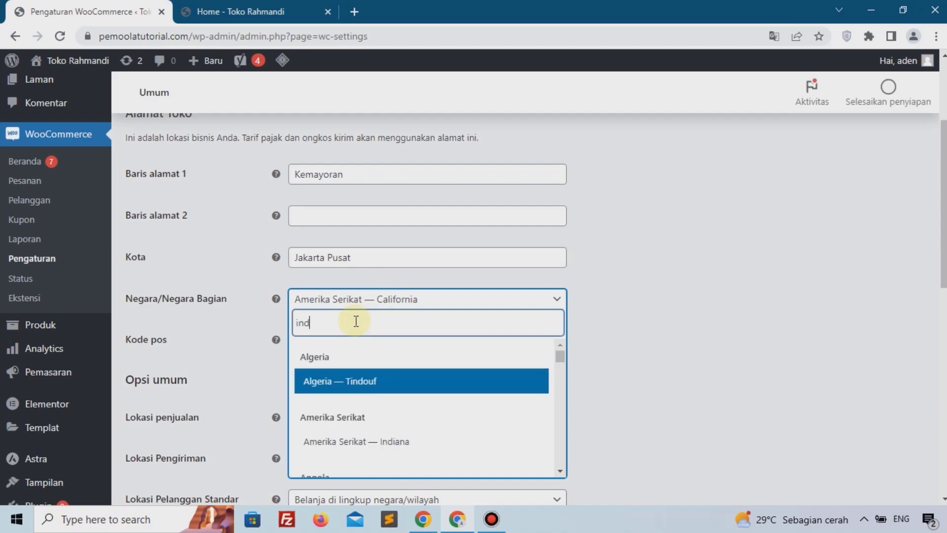
type("one")
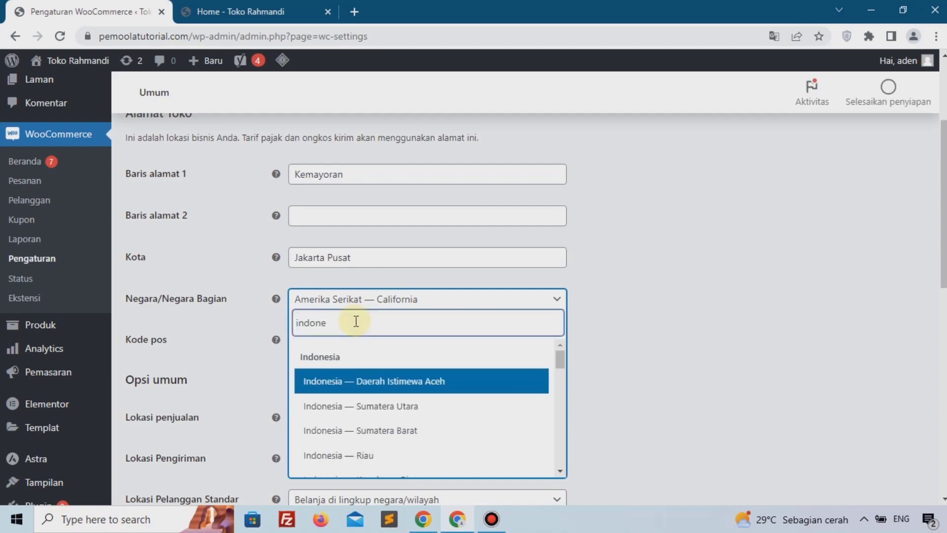
scroll(404, 456, "down", 2)
scroll(385, 439, "down", 3)
left_click(385, 421)
left_click(348, 336)
type("12345")
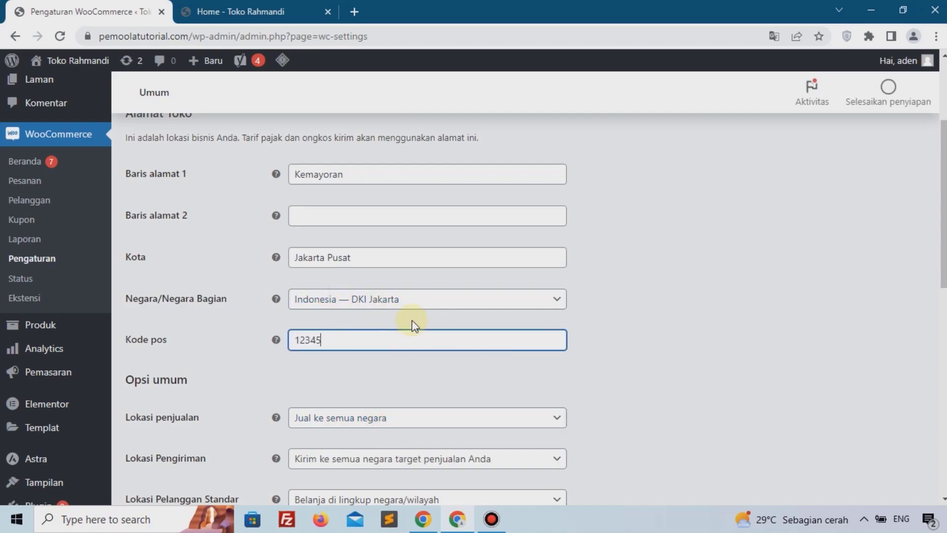
Step: Set the selling location to specific countries only and add Indonesia as the allowed country
scroll(482, 320, "down", 1)
scroll(481, 319, "down", 1)
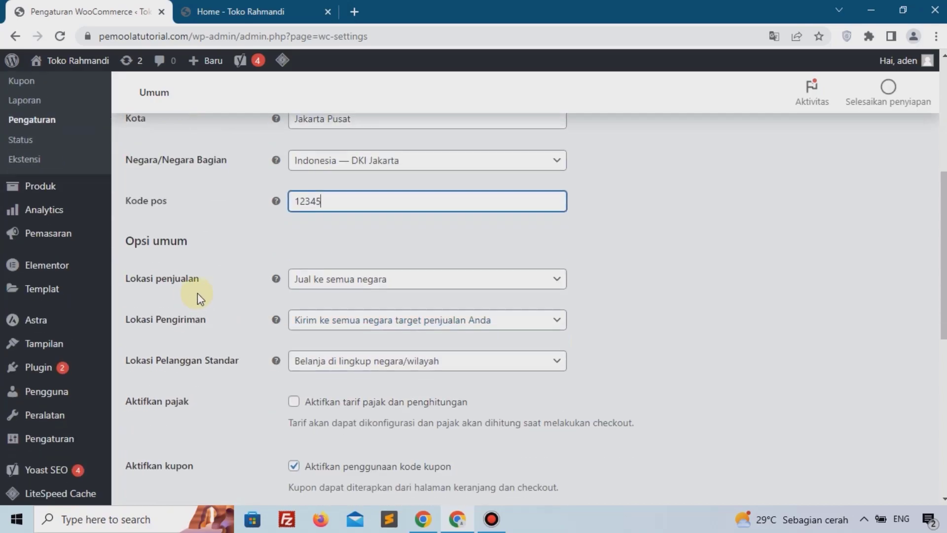
left_click(338, 290)
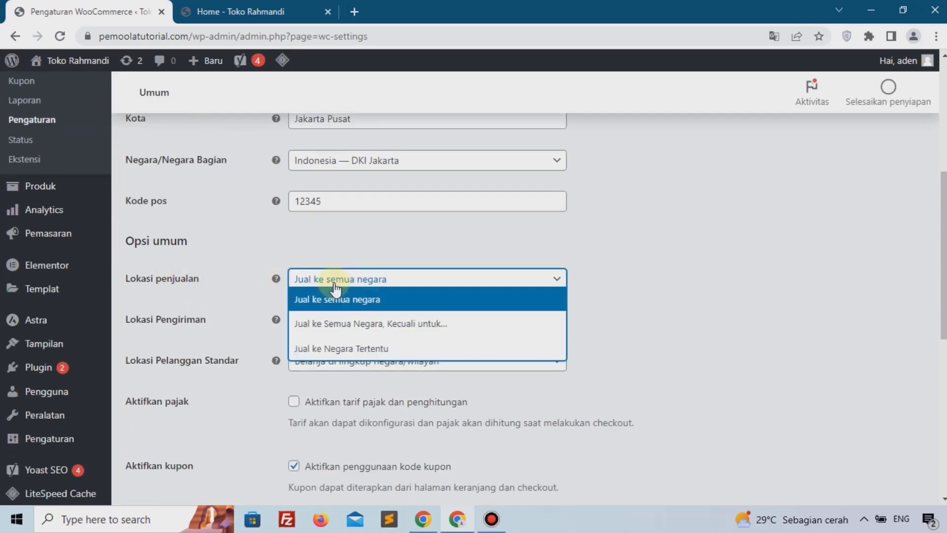
left_click(316, 348)
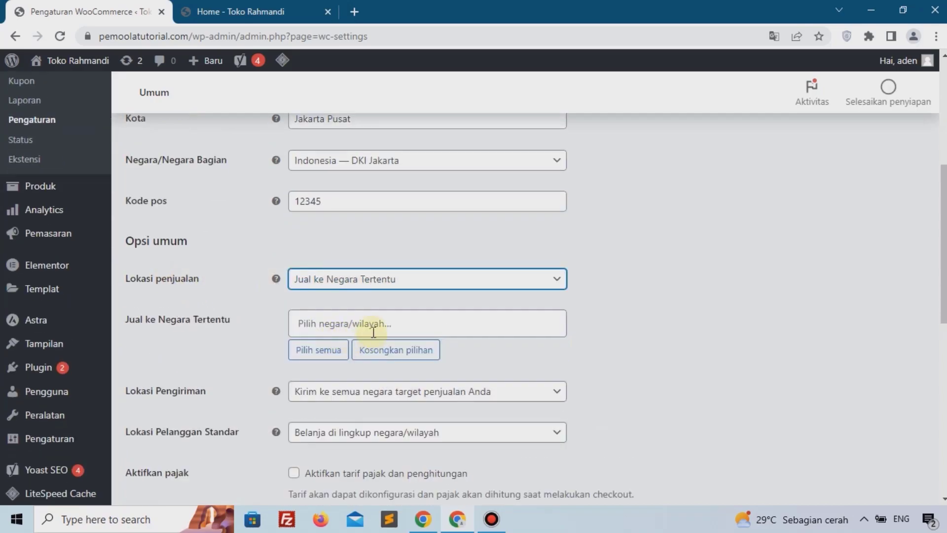
left_click(374, 326)
type("indo")
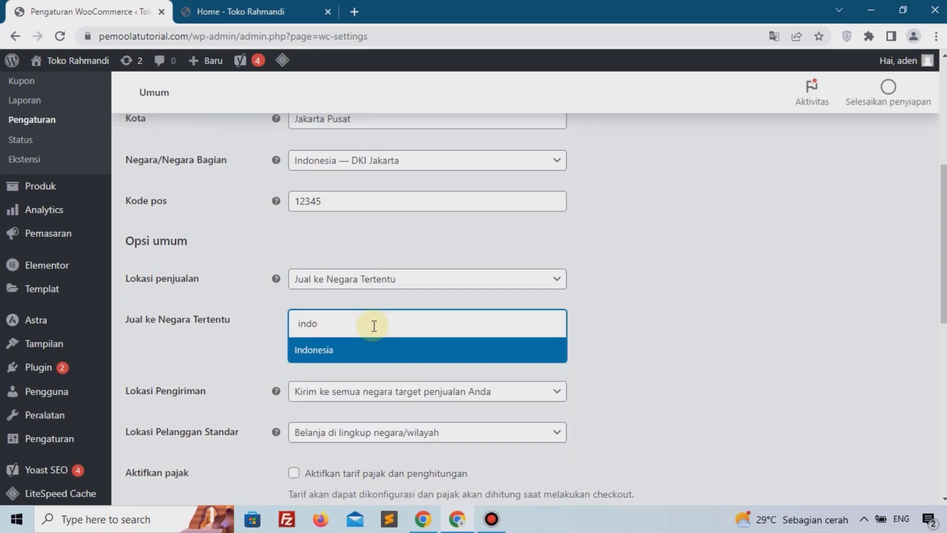
left_click(370, 352)
Step: Set shipping locations to specific countries only and add Indonesia
scroll(279, 357, "down", 2)
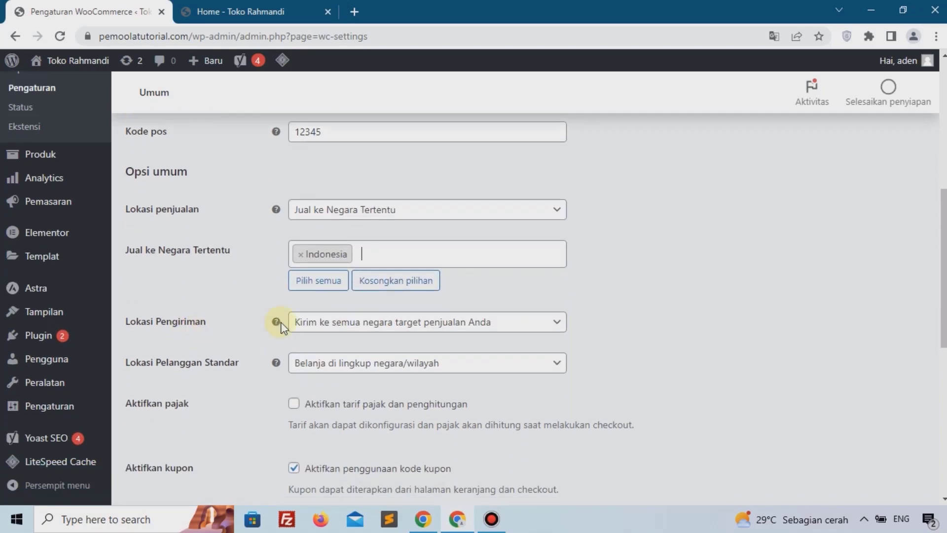
left_click(363, 323)
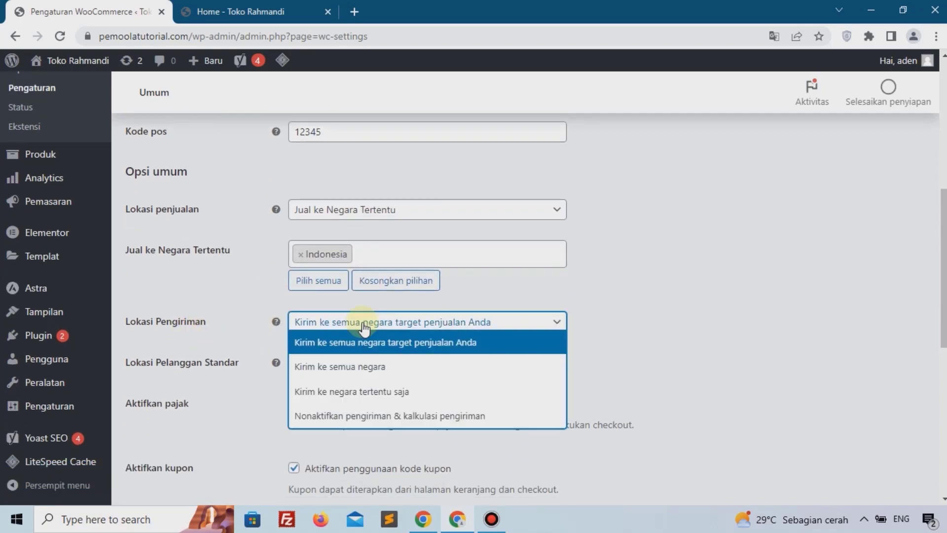
left_click(365, 392)
left_click(349, 368)
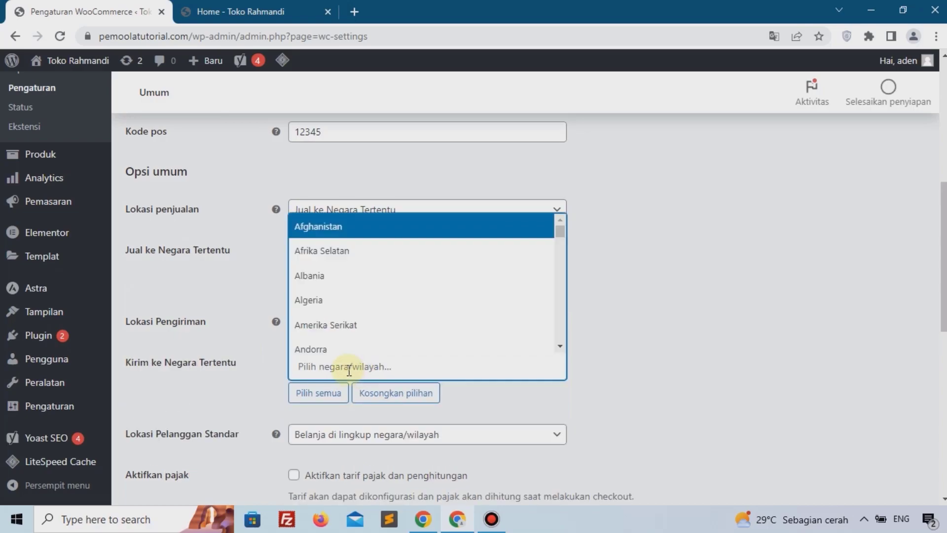
type("ind")
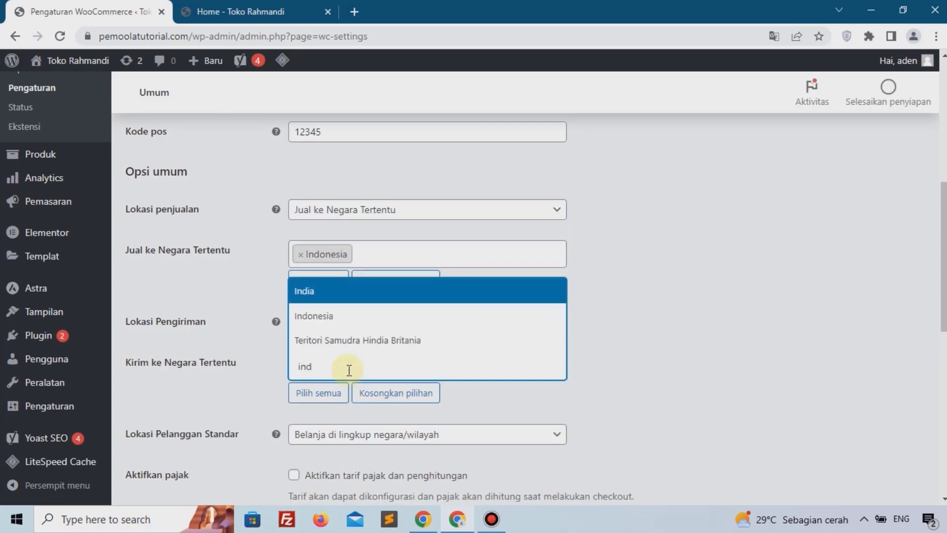
left_click(364, 321)
Step: Change the store currency to Rupiah Indonesia (Rp)
scroll(365, 328, "down", 4)
scroll(366, 331, "down", 5)
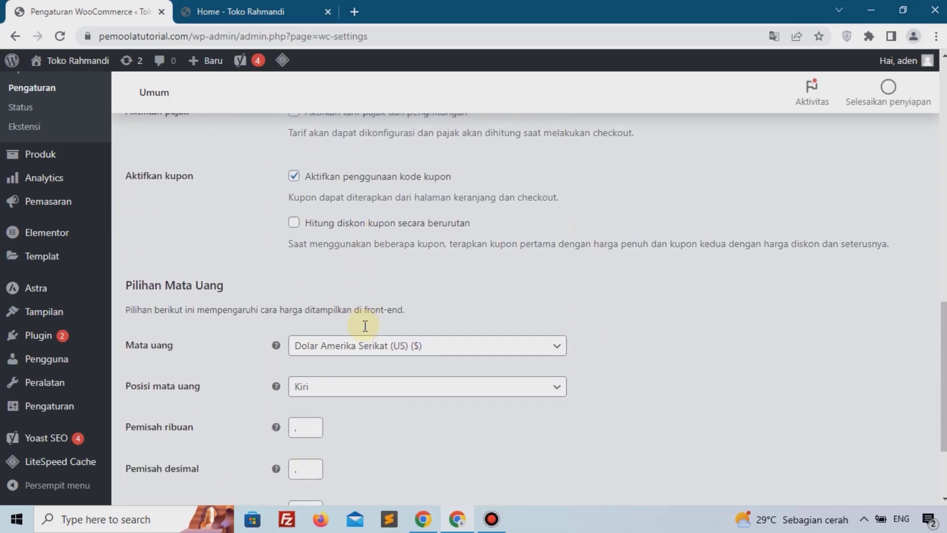
left_click_drag(196, 220, 387, 296)
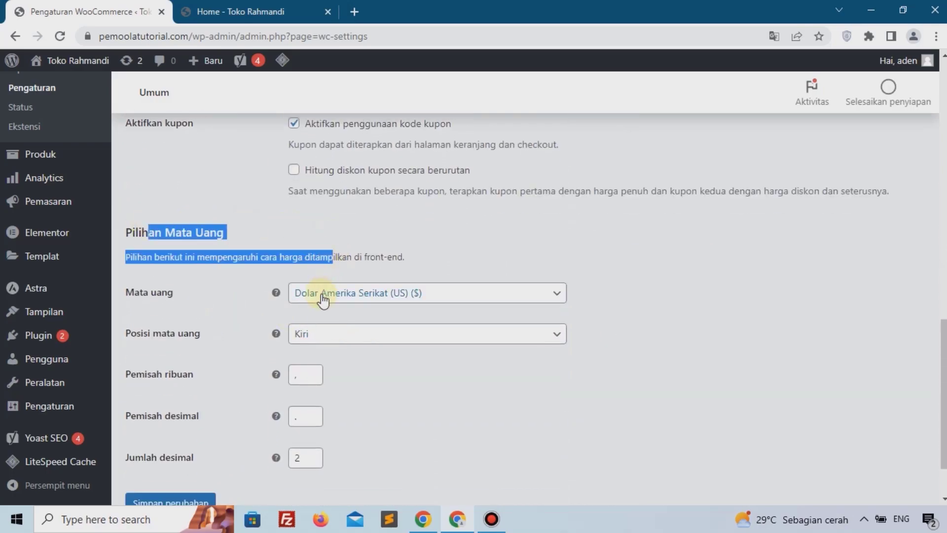
left_click(387, 296)
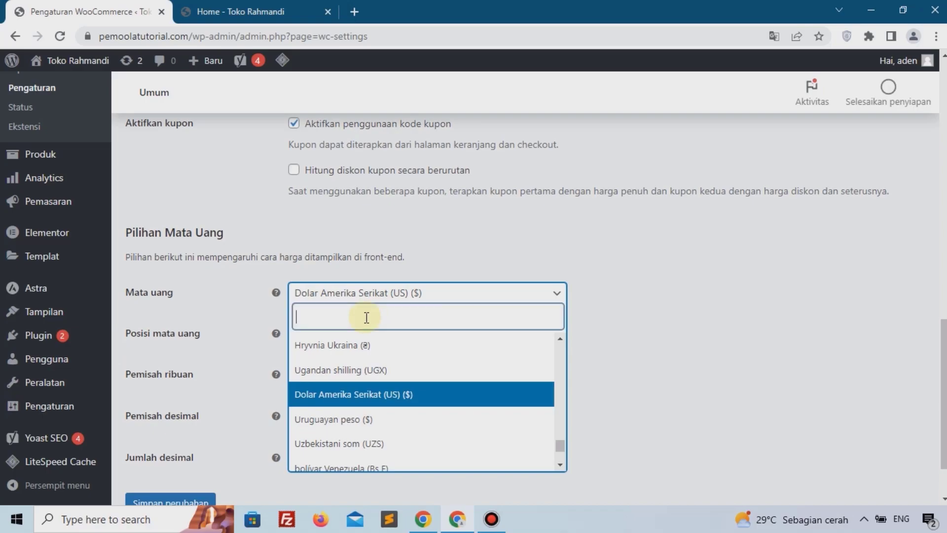
type("rupi")
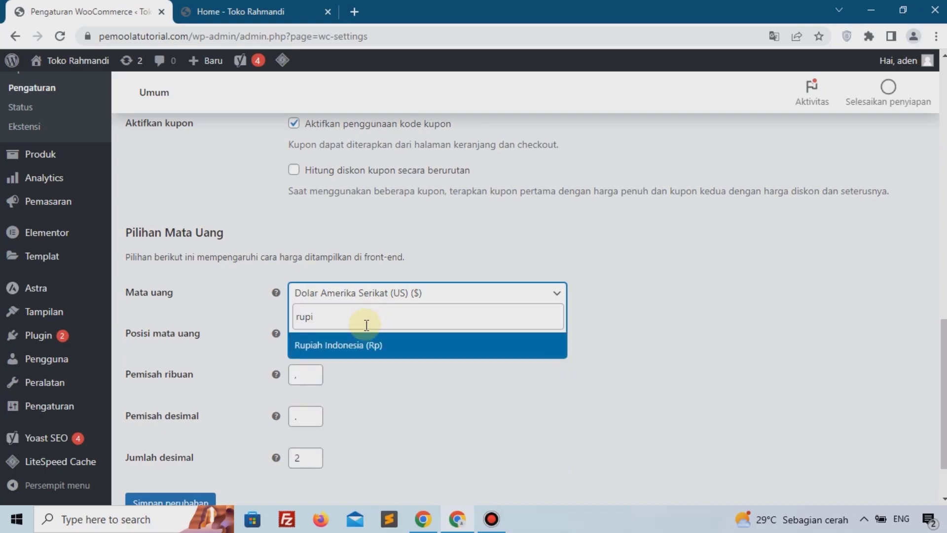
left_click(358, 345)
Step: Set the thousand separator to a period and the decimal separator to a comma, then save the general settings
left_click(319, 378)
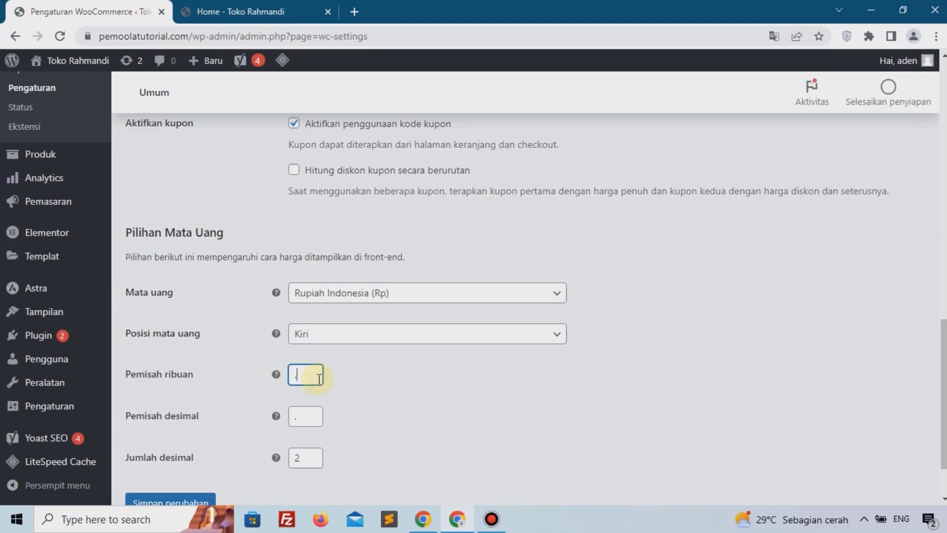
left_click(311, 425)
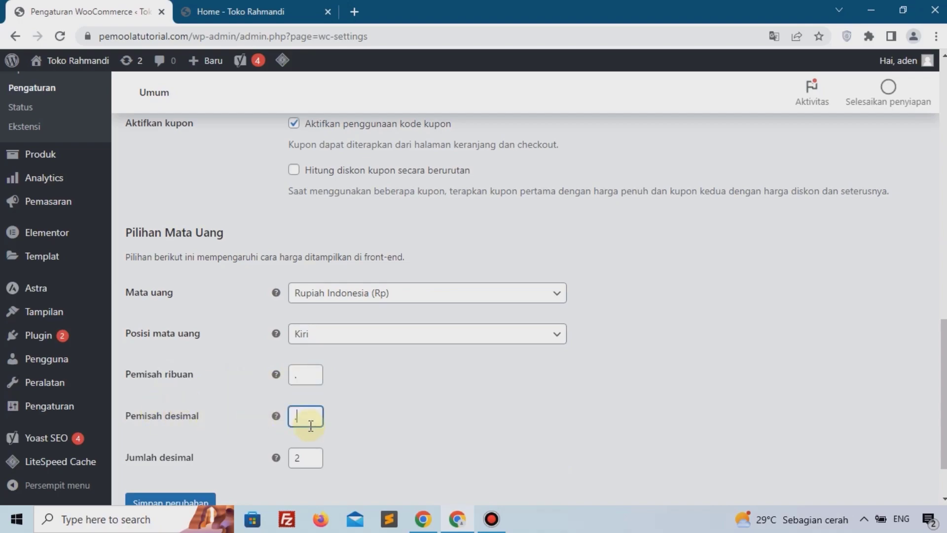
scroll(311, 425, "down", 2)
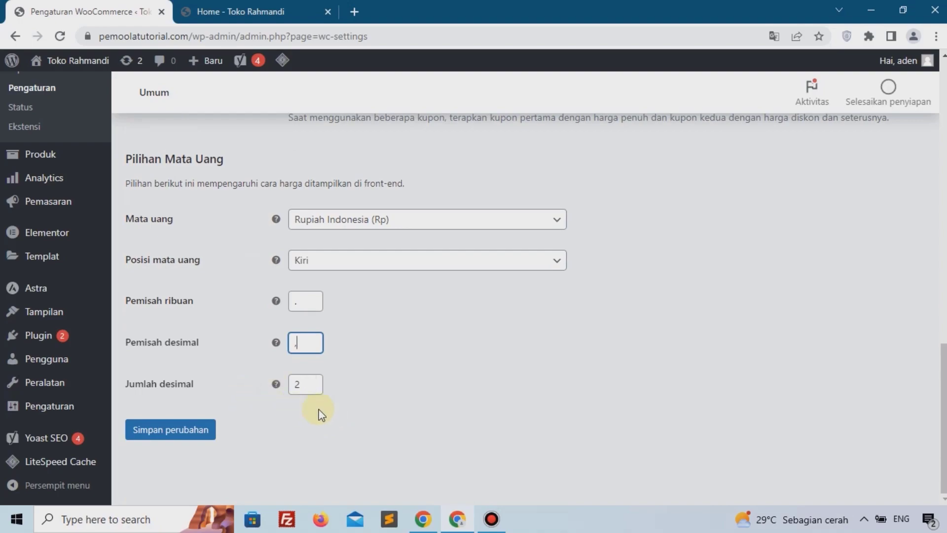
double_click(312, 390)
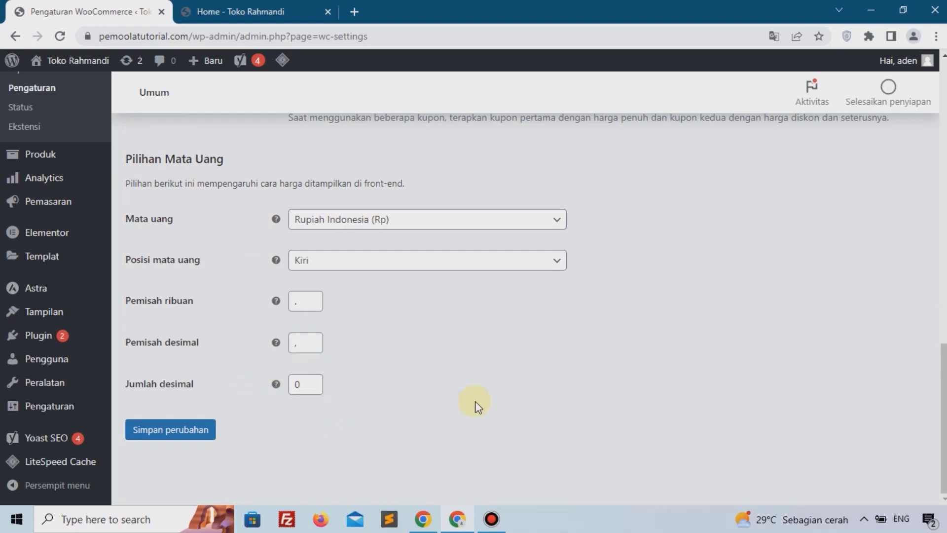
left_click(187, 440)
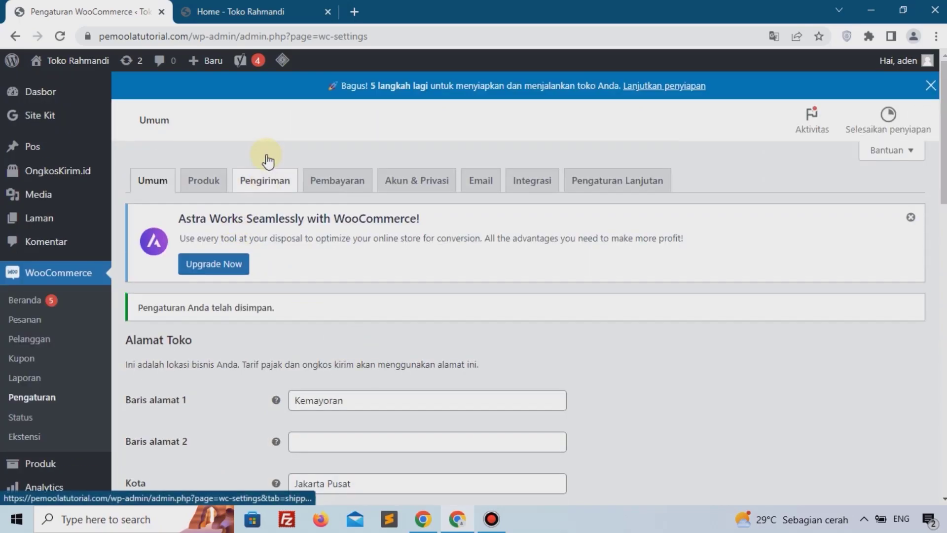
Step: Open the OngkosKirim.id shipping settings and select the couriers, including Tiki Reg and Pos Kilat Khusus
left_click(253, 187)
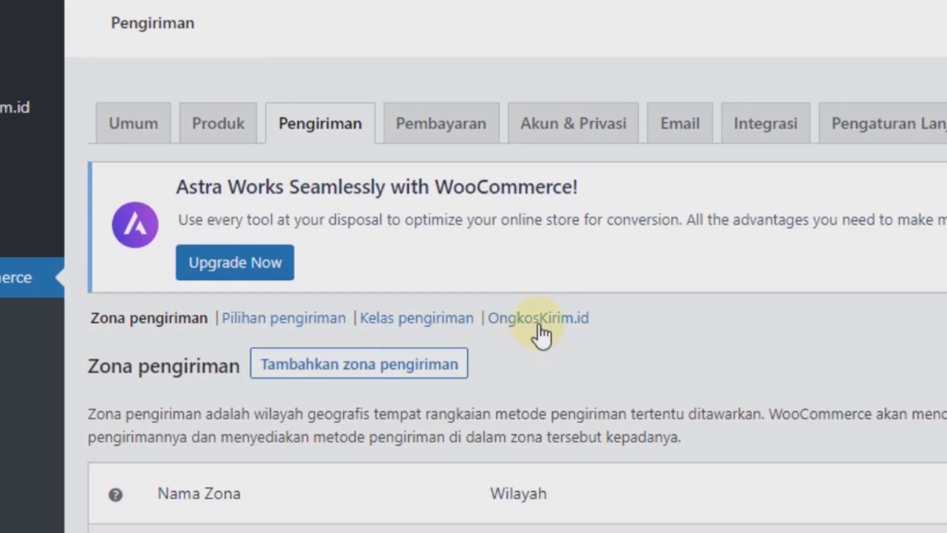
left_click(538, 323)
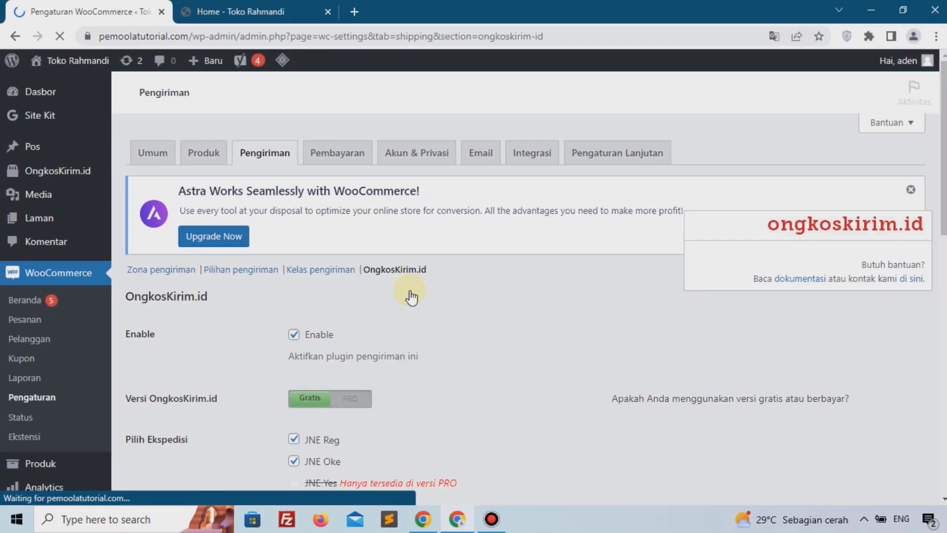
scroll(298, 211, "down", 3)
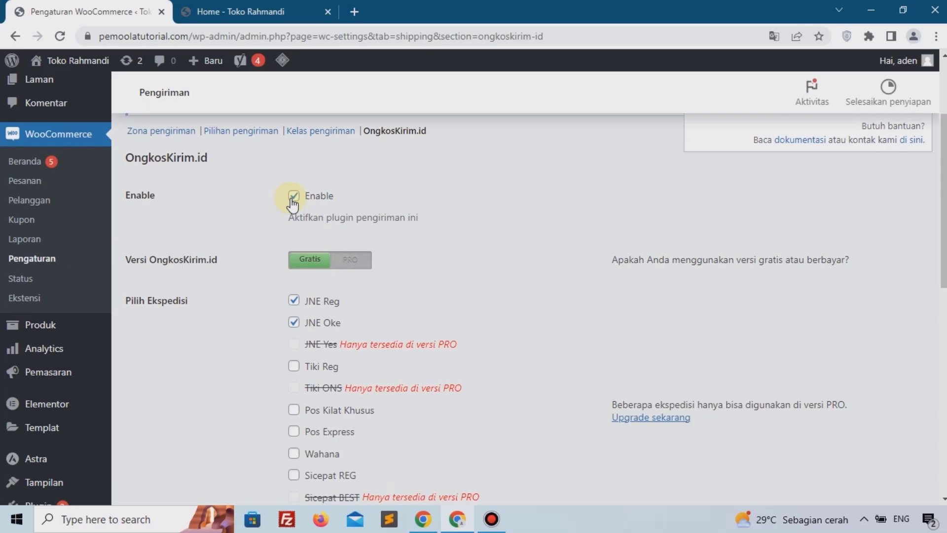
left_click(293, 197)
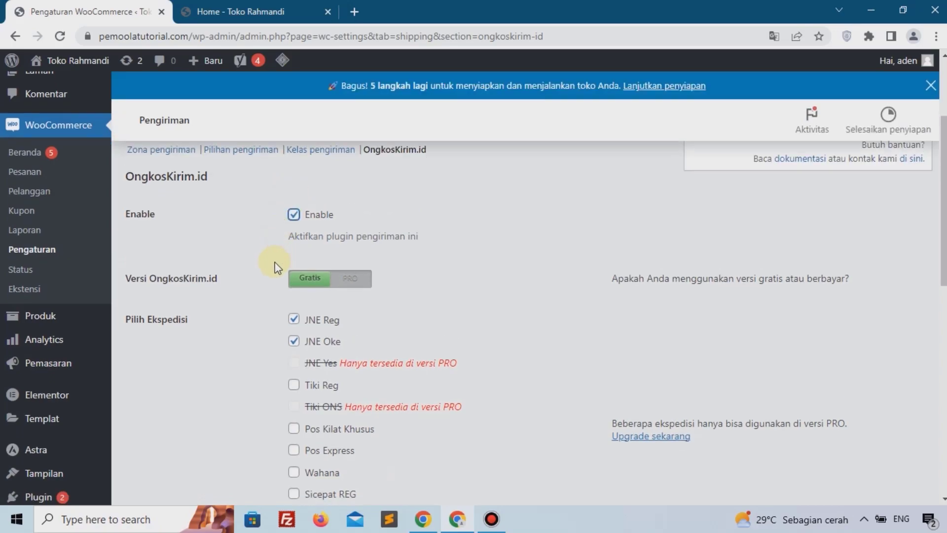
scroll(200, 260, "down", 2)
left_click(294, 324)
left_click(294, 368)
left_click(294, 390)
Step: Set the OngkosKirim.id store location to JAKARTA PUSAT and save the shipping settings
scroll(425, 371, "down", 4)
scroll(423, 372, "down", 1)
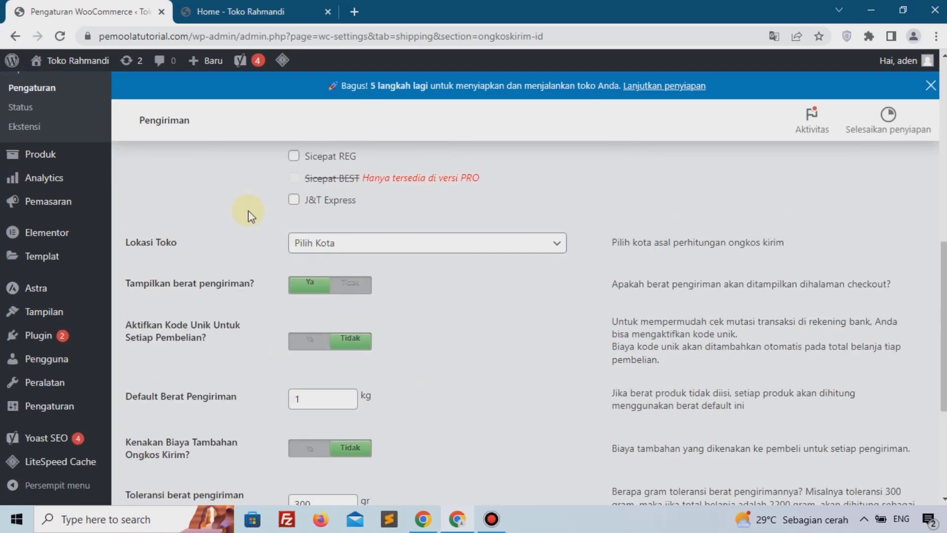
left_click(347, 245)
left_click(314, 263)
type("jaka")
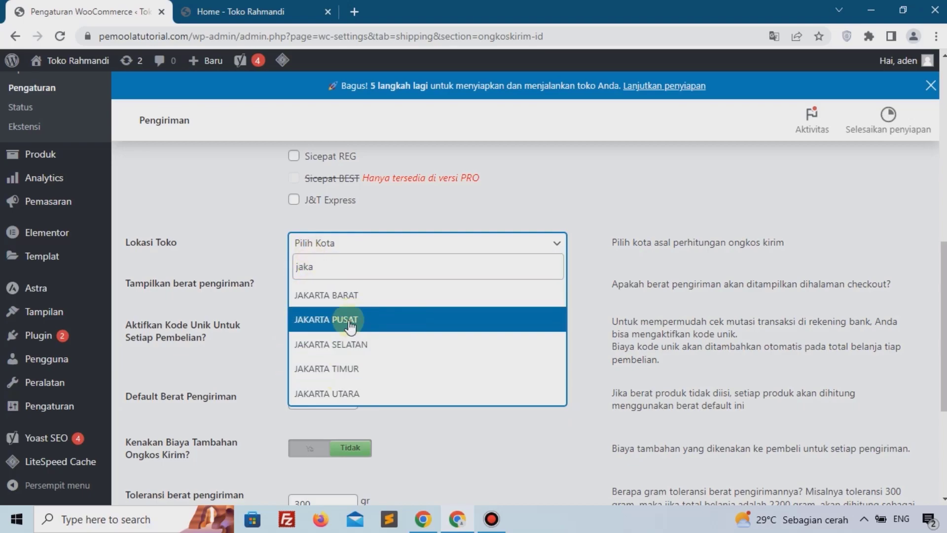
left_click(382, 320)
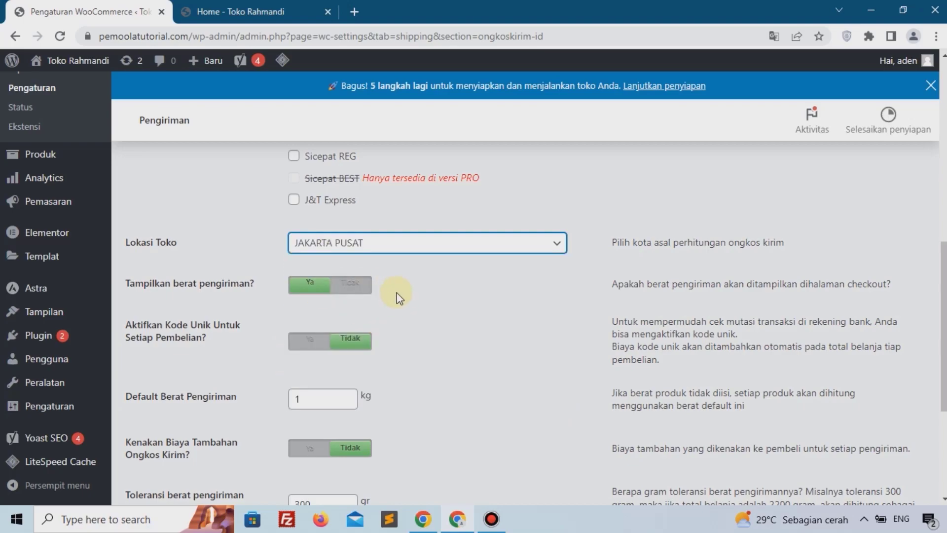
scroll(400, 298, "down", 4)
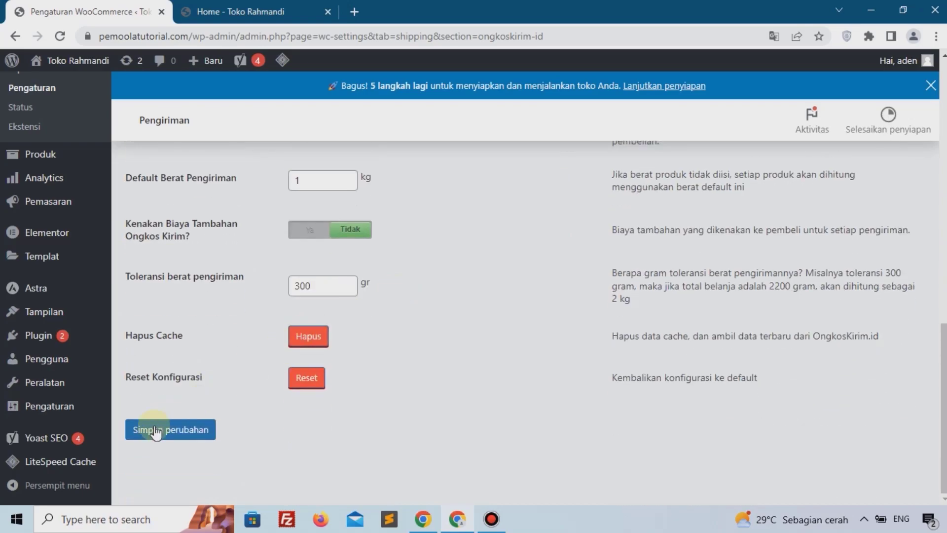
left_click(155, 438)
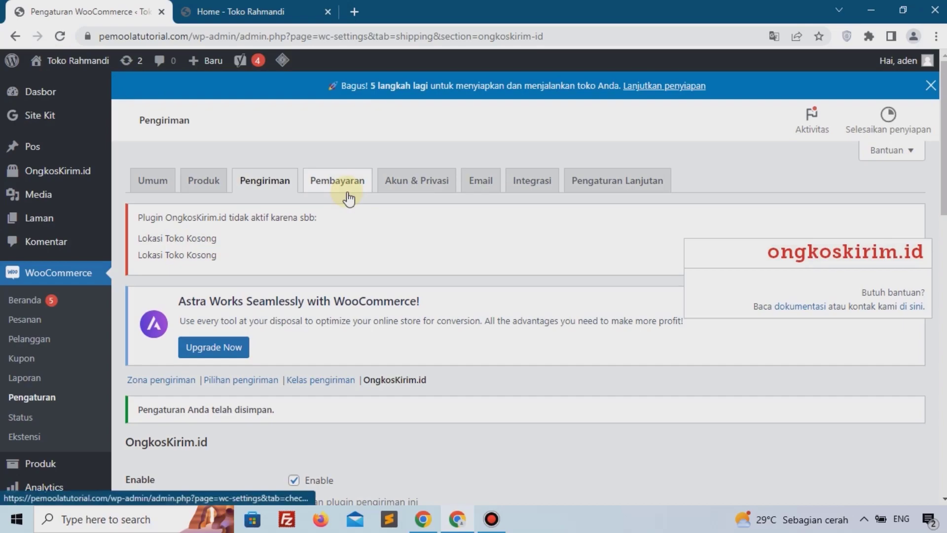
Step: Open the payment settings and enable the Transfer Bank Langsung (direct bank transfer) method
left_click(337, 181)
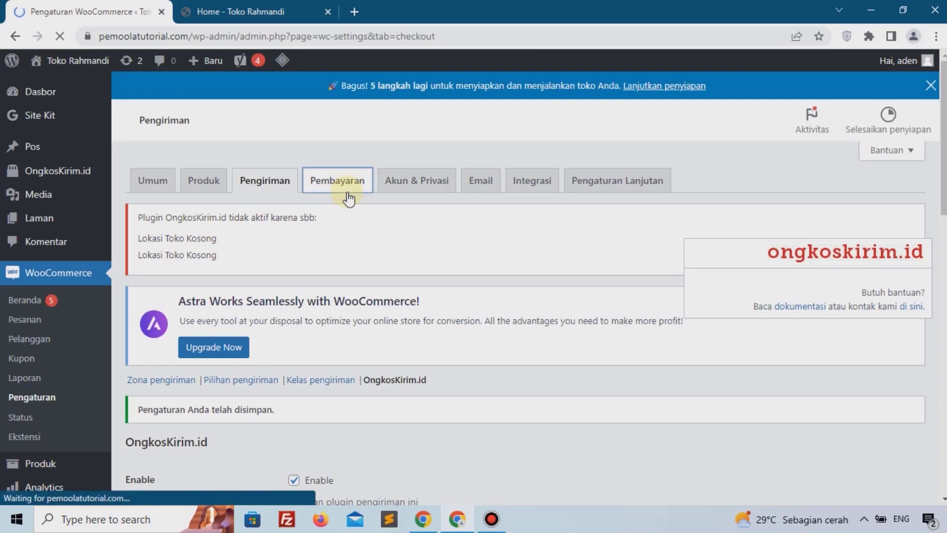
scroll(318, 188, "down", 1)
scroll(256, 254, "down", 1)
scroll(256, 254, "down", 1)
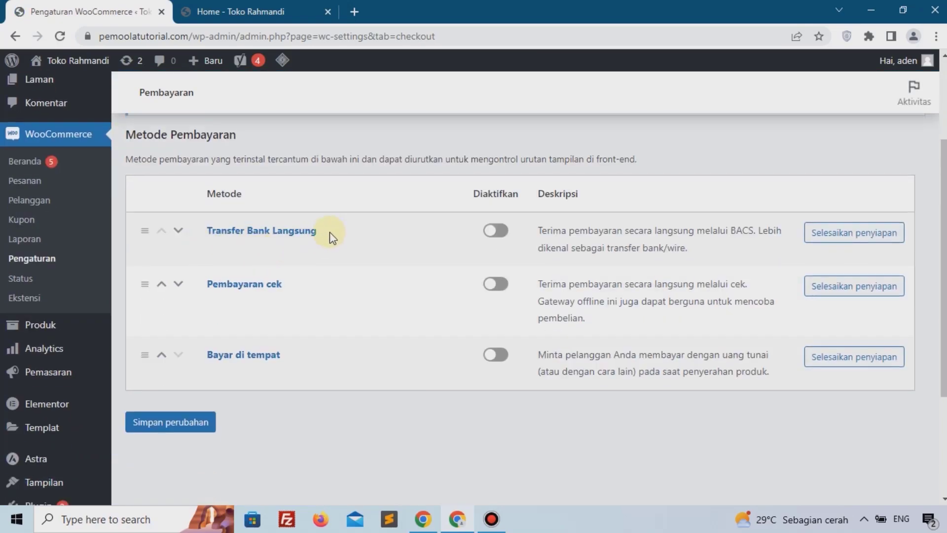
left_click(495, 231)
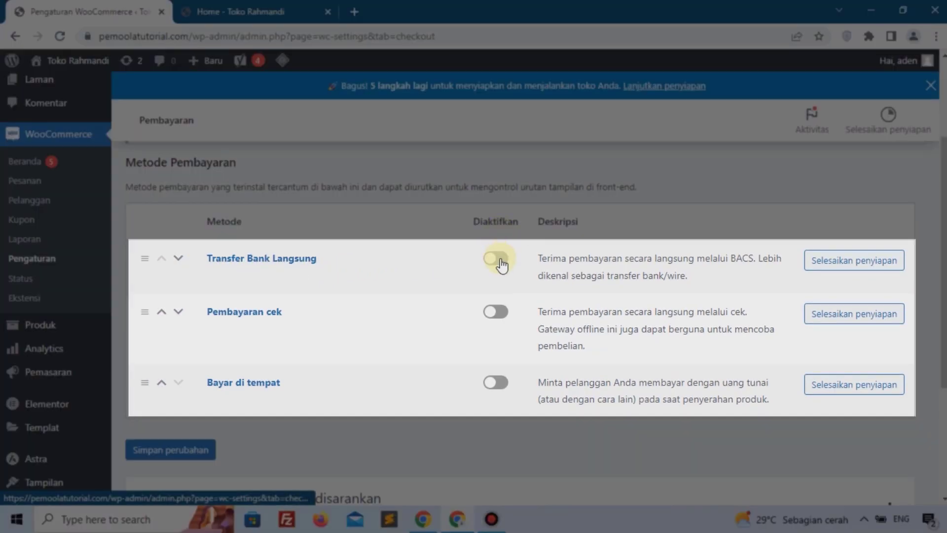
left_click(501, 264)
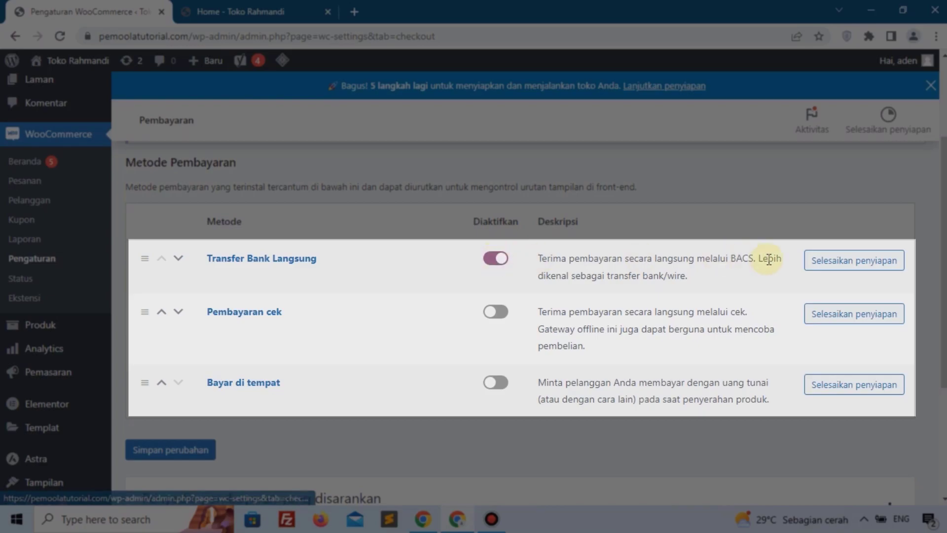
Step: Set up direct bank transfer with account name admin, the bank account number and bank BNI, then save the changes
left_click(828, 271)
left_click(829, 272)
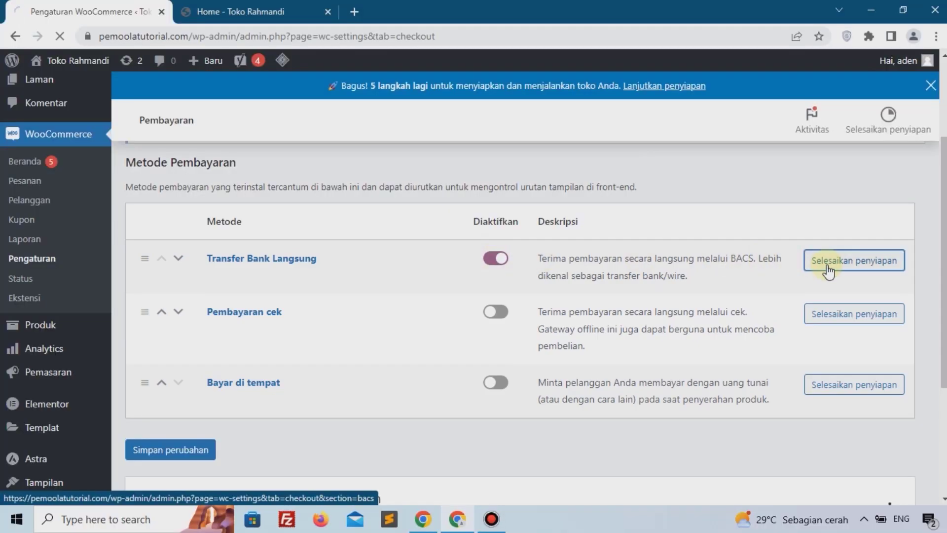
scroll(401, 247, "down", 3)
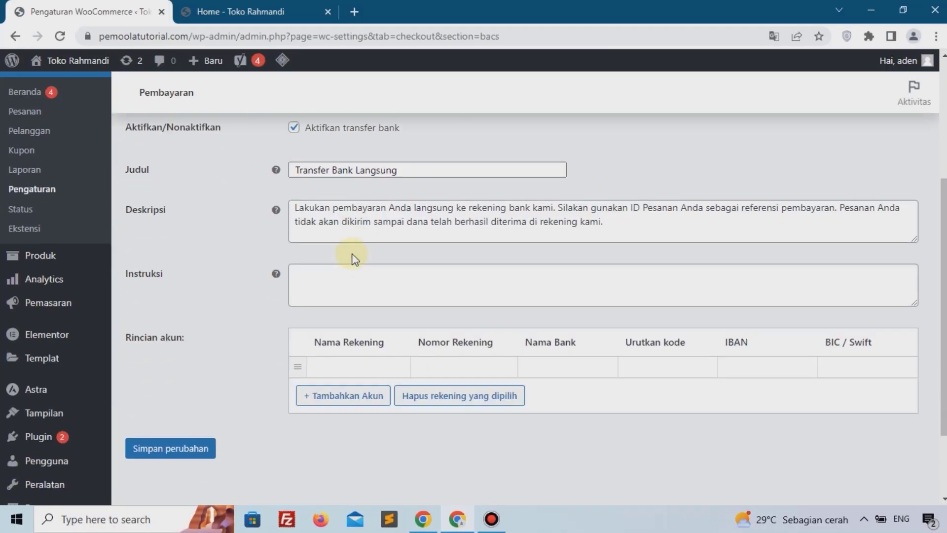
left_click_drag(443, 171, 249, 180)
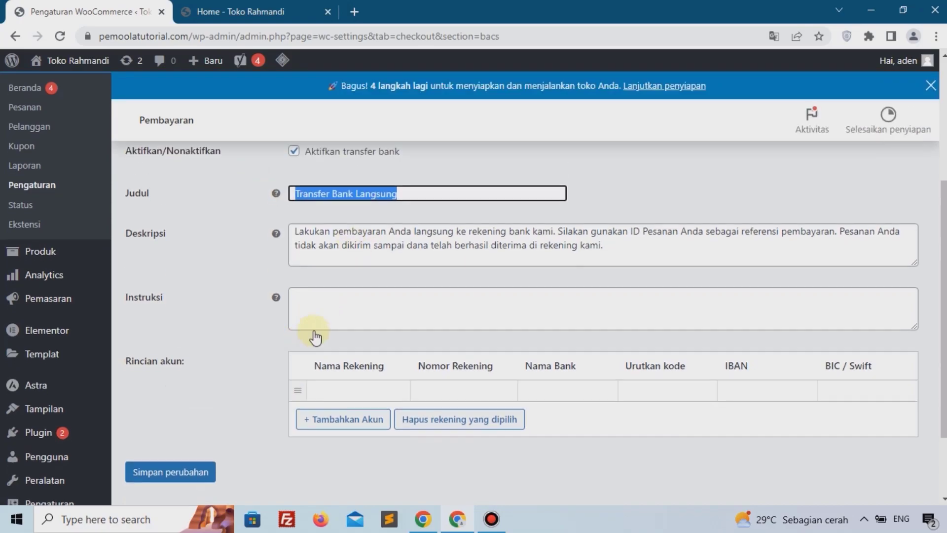
scroll(311, 316, "down", 2)
left_click(355, 294)
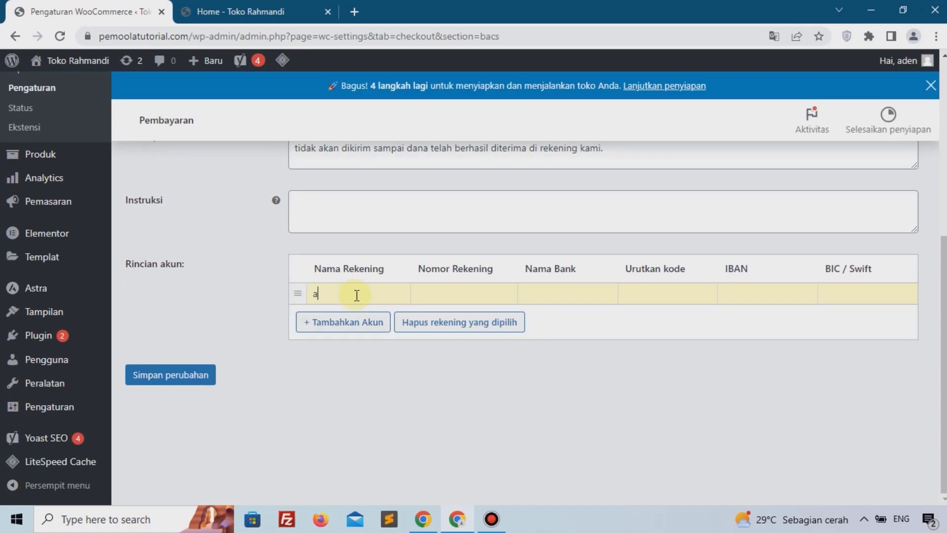
left_click(461, 300)
type("12345678")
left_click(551, 290)
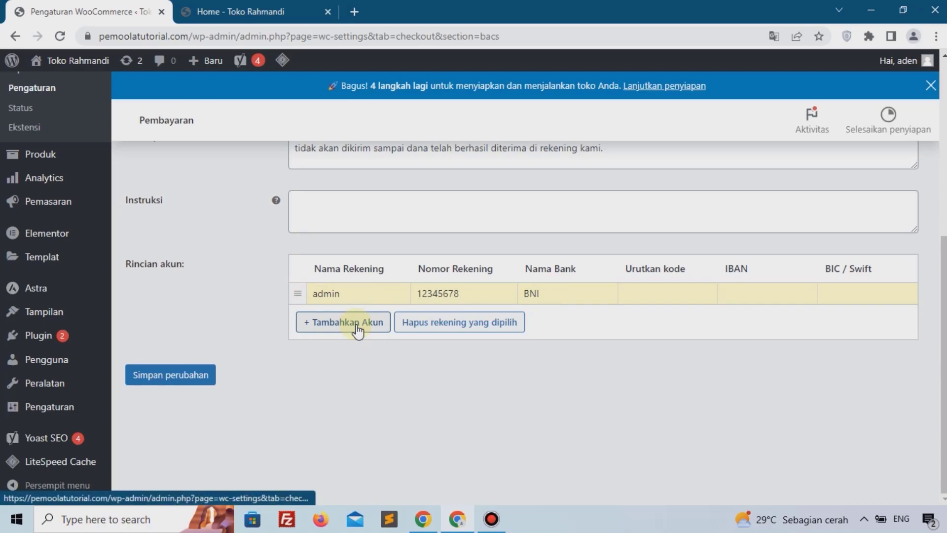
left_click(188, 387)
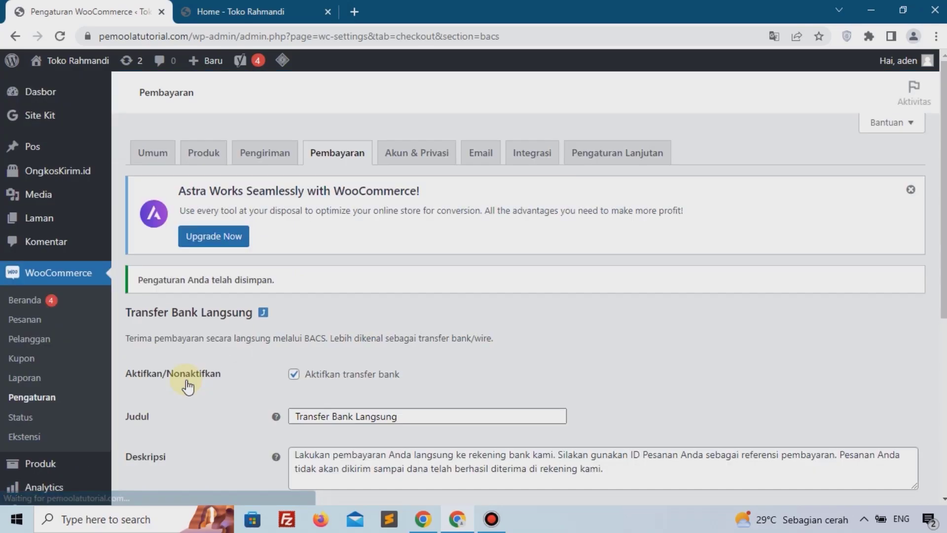
Step: In Akun & Privasi, disable guest checkout and allow customers to log in to an existing account at checkout
left_click(402, 169)
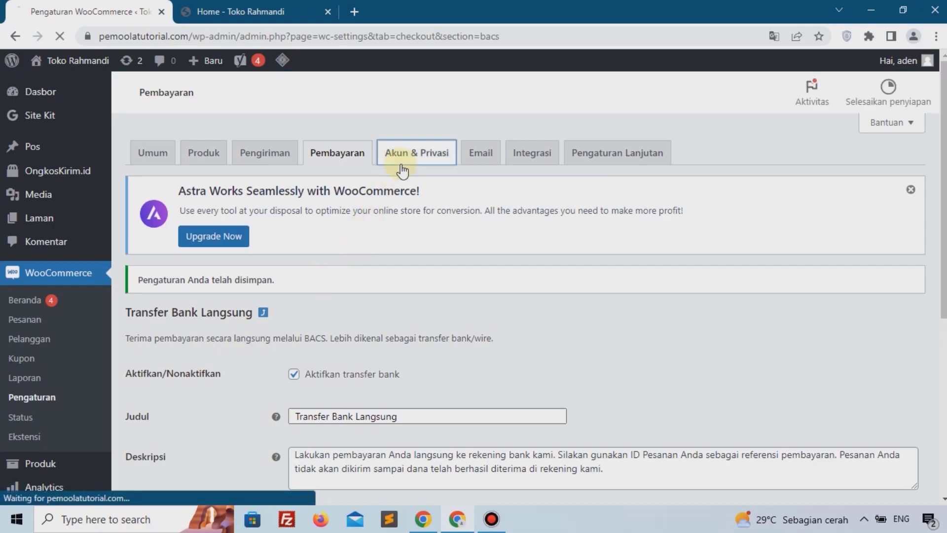
scroll(380, 176, "down", 3)
scroll(359, 175, "up", 1)
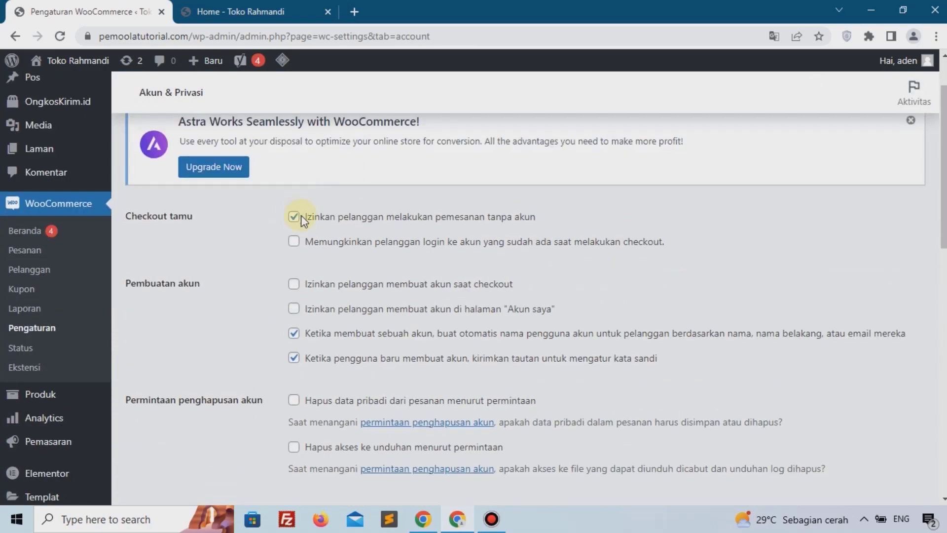
left_click(335, 221)
left_click(296, 242)
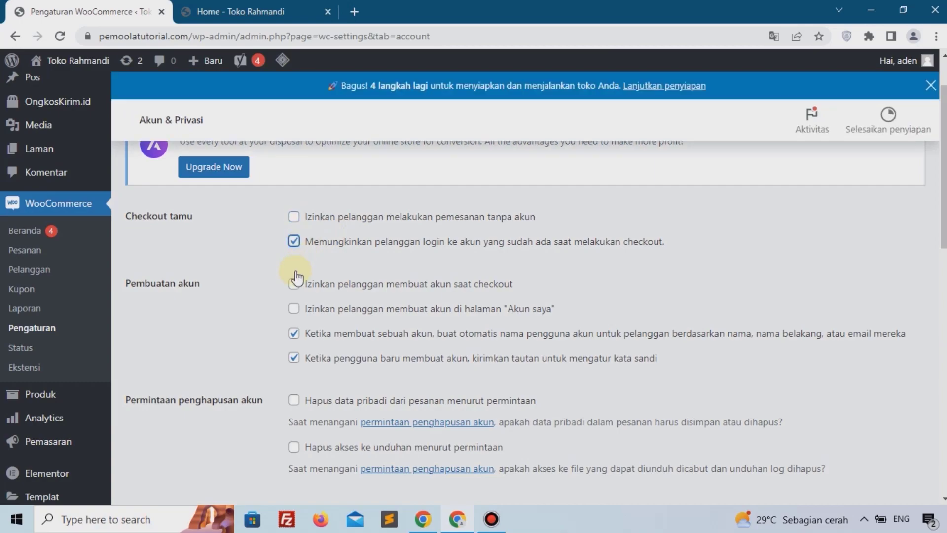
Step: Allow account creation at checkout and on the My account page, disable automatic usernames and password-setup links, then save
left_click(293, 312)
left_click(293, 336)
left_click(294, 361)
left_click(293, 385)
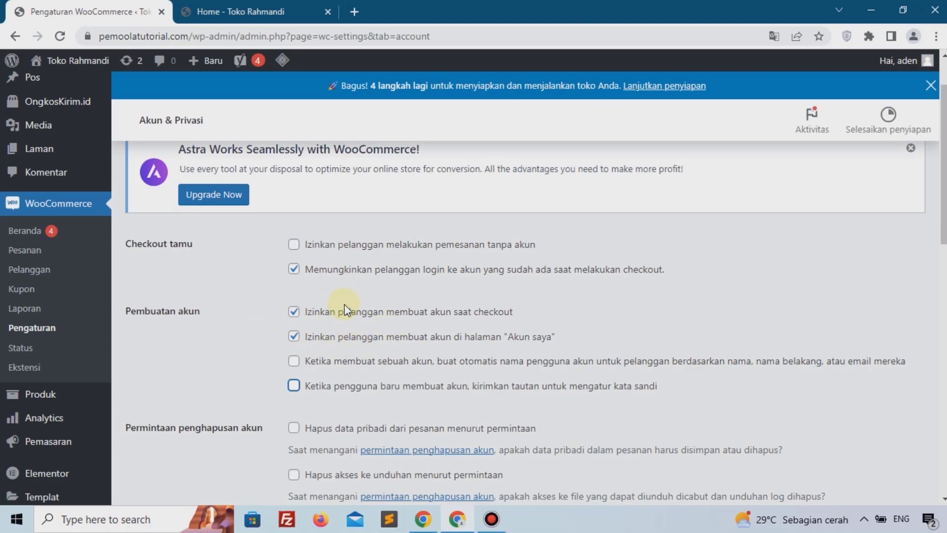
scroll(345, 304, "down", 15)
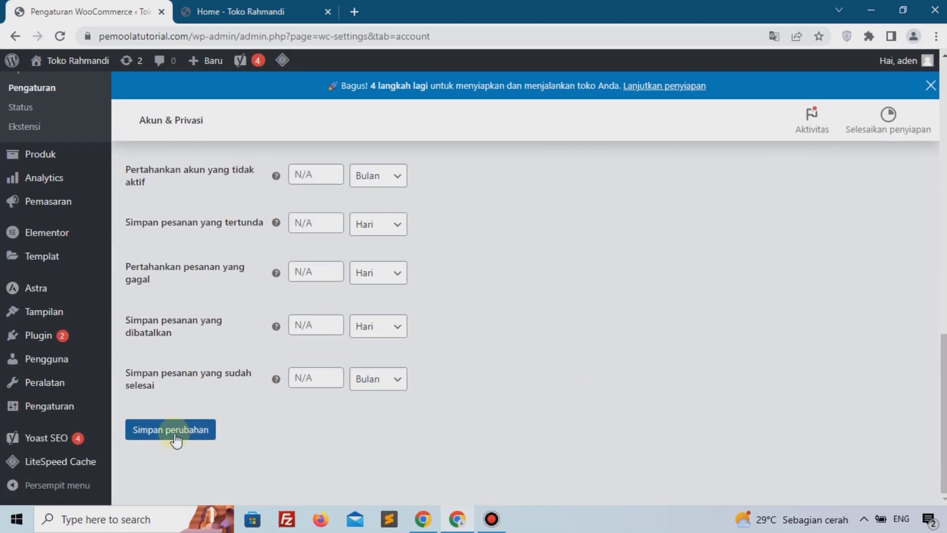
left_click(176, 440)
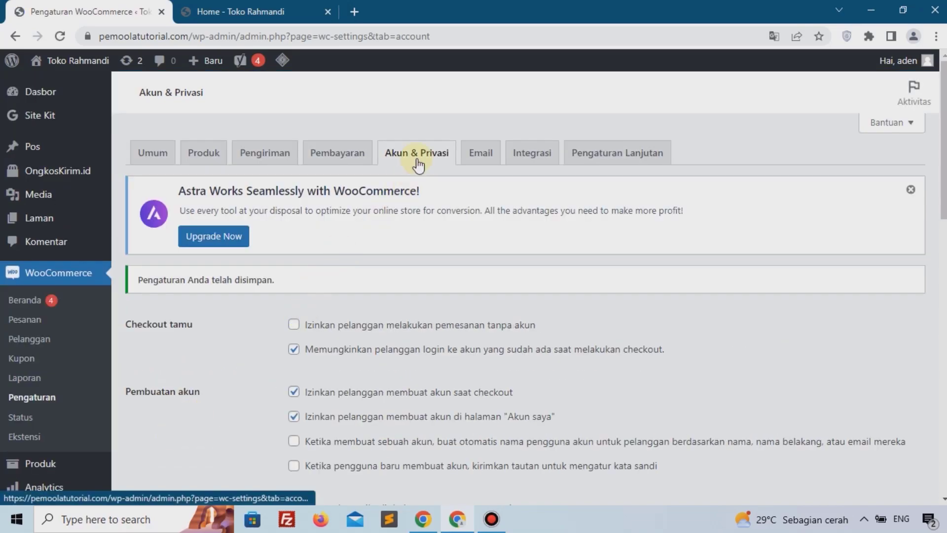
Step: Open the WordPress general settings, enable membership so anyone can register, and save the changes
scroll(375, 178, "down", 5)
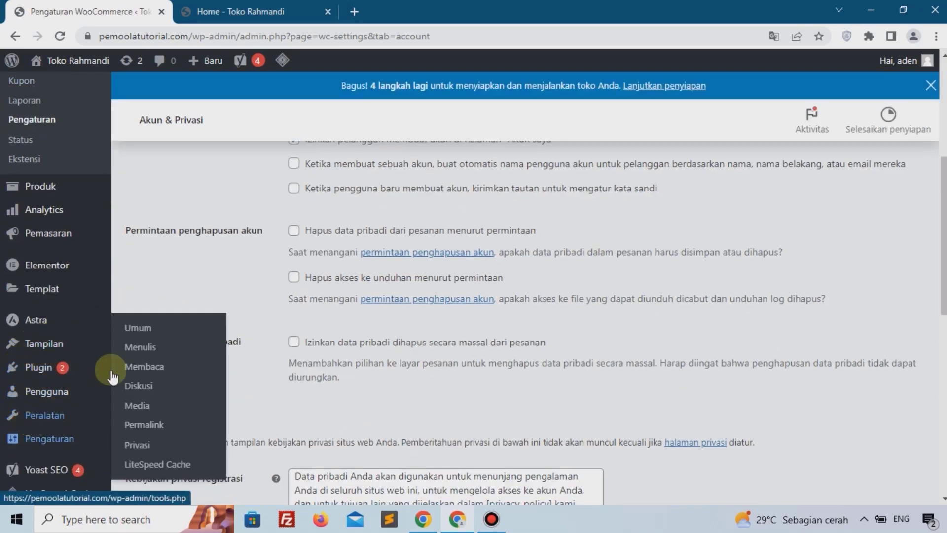
left_click(146, 336)
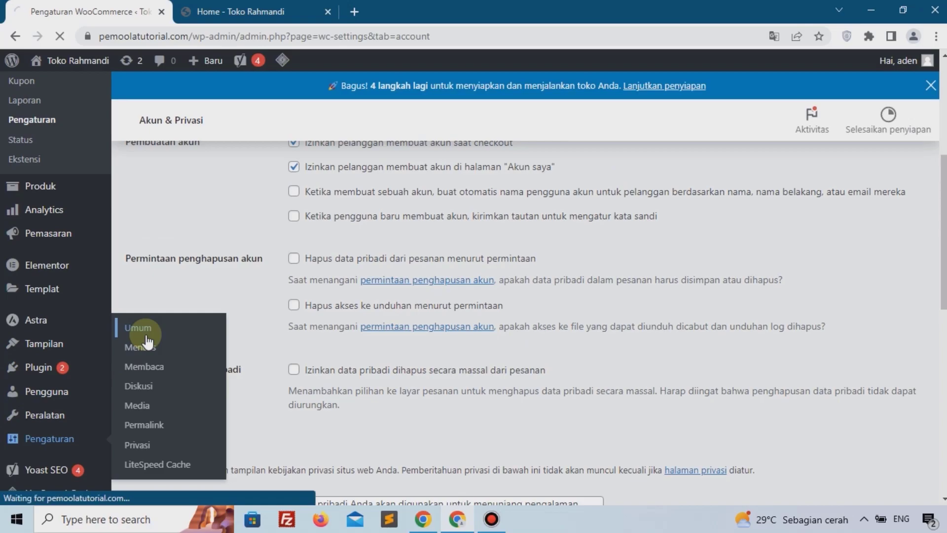
scroll(434, 272, "down", 3)
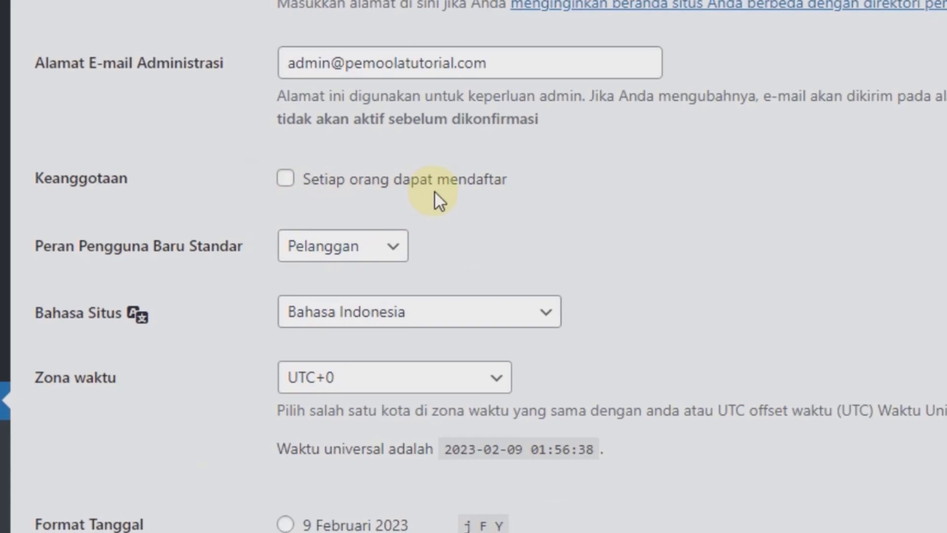
left_click(286, 182)
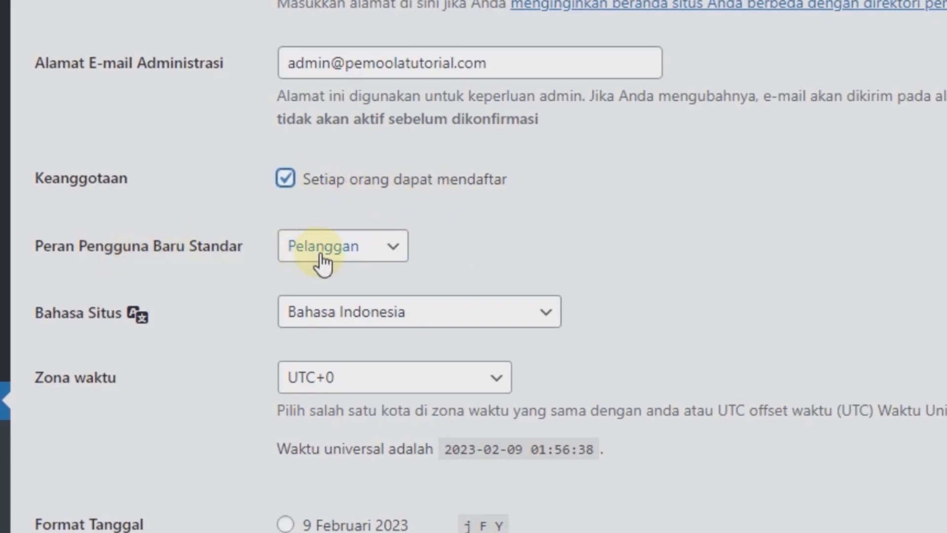
scroll(316, 296, "down", 5)
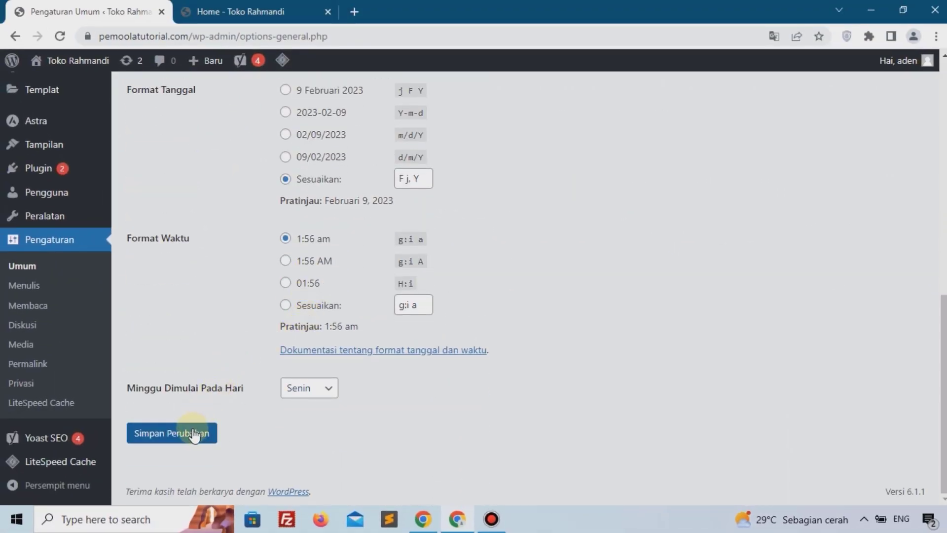
left_click(194, 434)
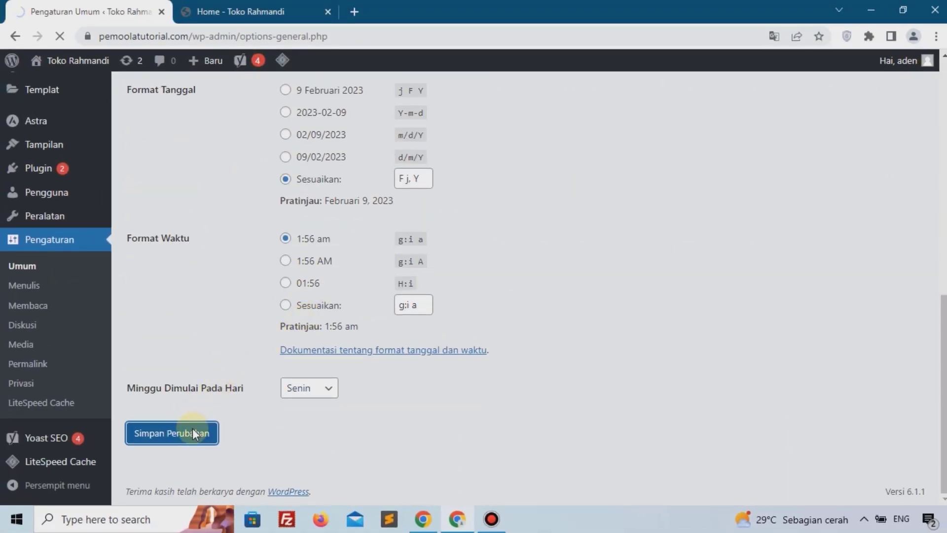
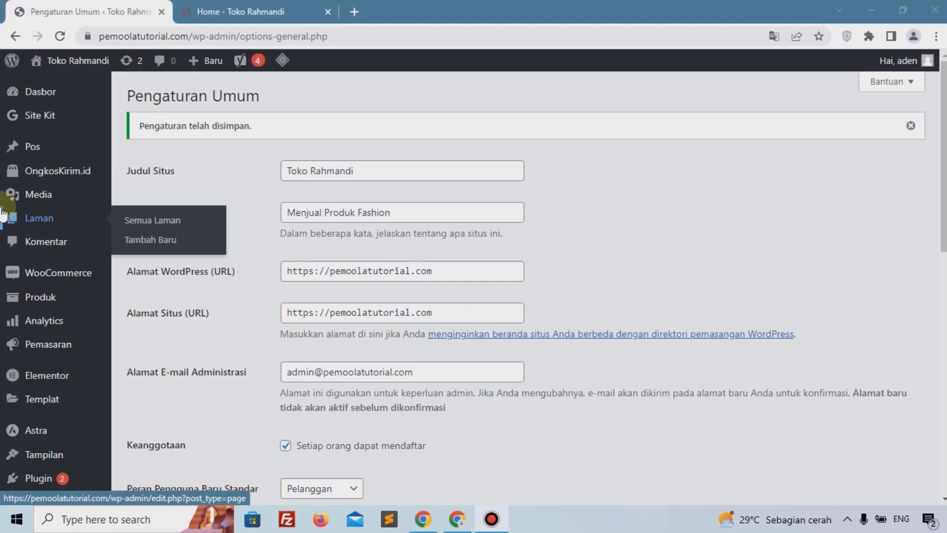
Step: Start adding a new product and name it Baju Kece
mouse_move(46, 376)
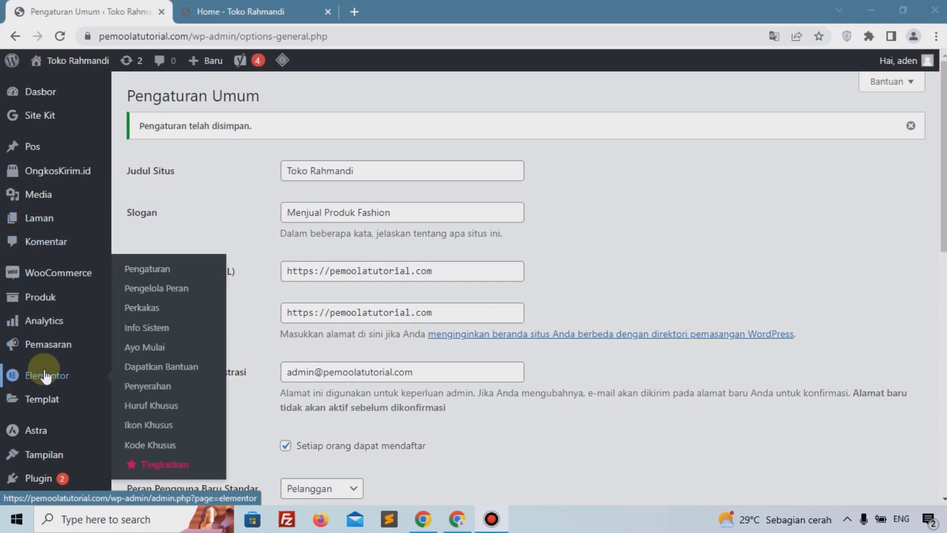
mouse_move(41, 297)
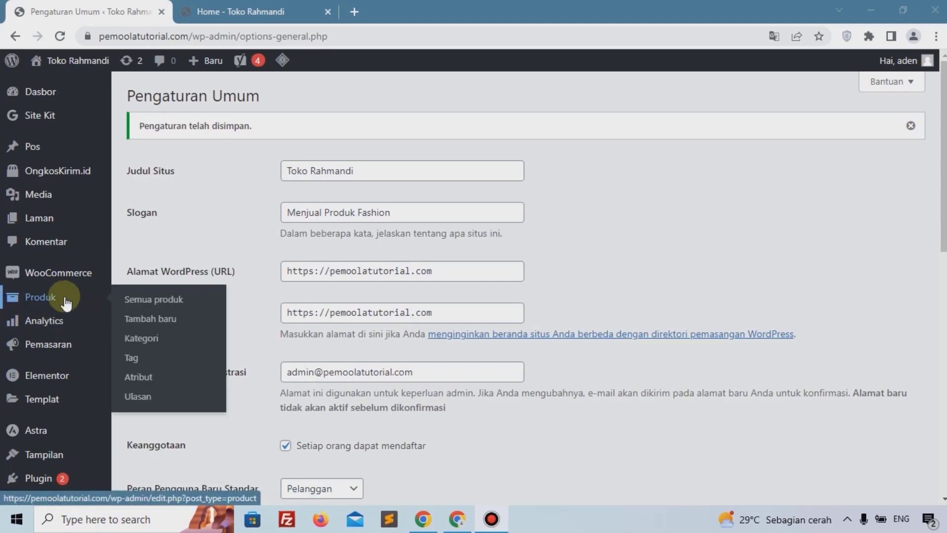
left_click(170, 321)
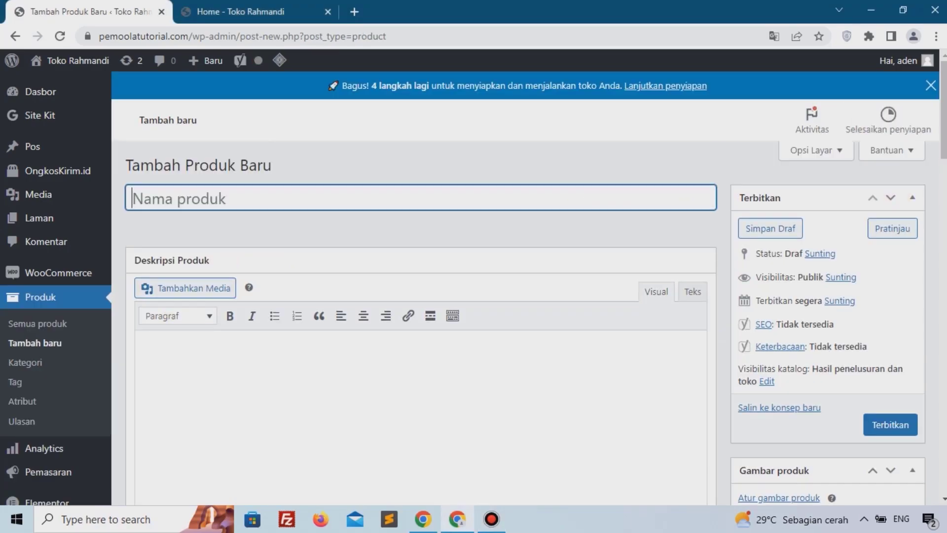
key("alt+Tab")
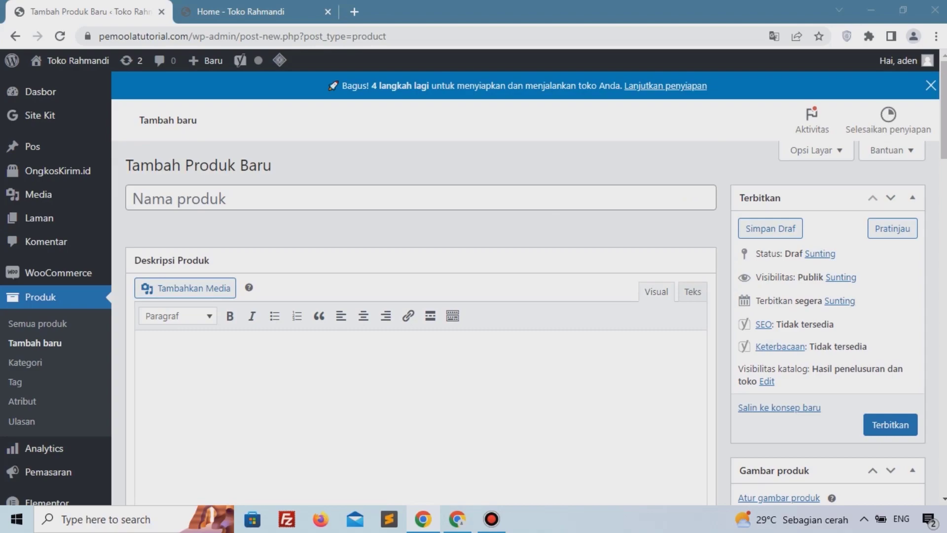
left_click(191, 203)
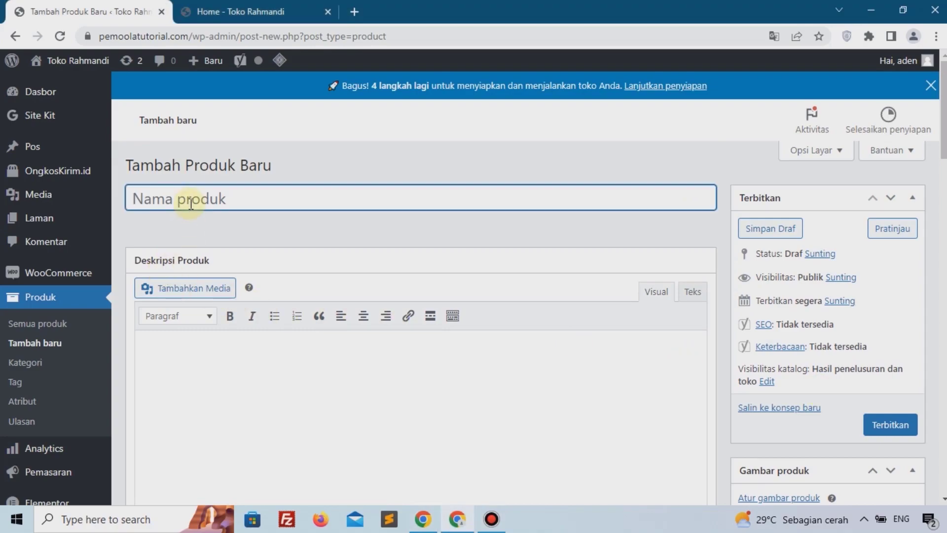
type("Baju Kece")
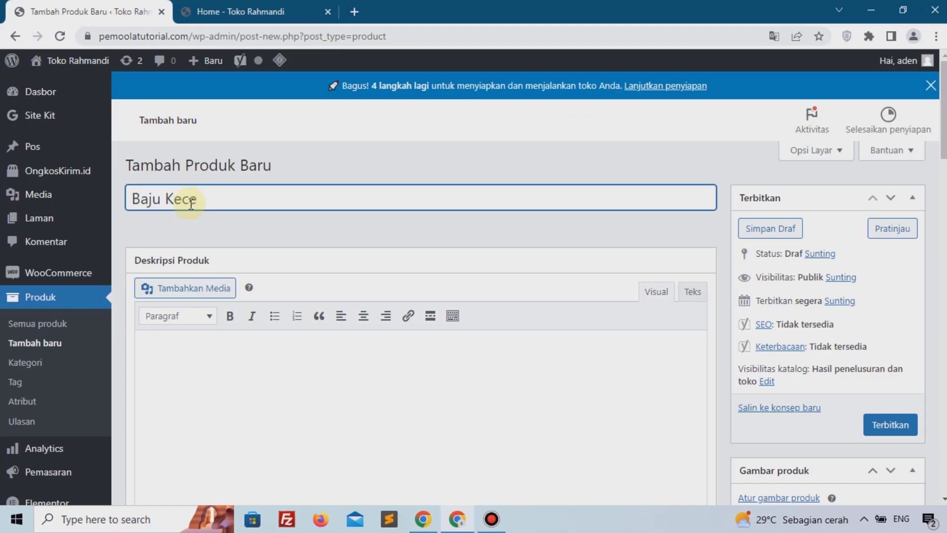
Step: Paste the Lorem ipsum placeholder text as the product description
scroll(211, 250, "down", 1)
left_click(281, 315)
type("Lorem ipsum dolor sit amet, consectetur adipiscing elit, sed do eiusmod tempor incididunt ut labore et dolore magna aliqua. Ut enim ad minim veniam, quis nostrud exercitation ullamco laboris nisi ut aliquip ex ea commodo consequat. Duis aute irure dolor in reprehenderit in voluptate velit esse cillum dolore eu fugiat nulla pariatur. Excepteur sint occaecat cupidatat non proident, sunt in culpa qui officia deserunt mollit anim id est laborum.")
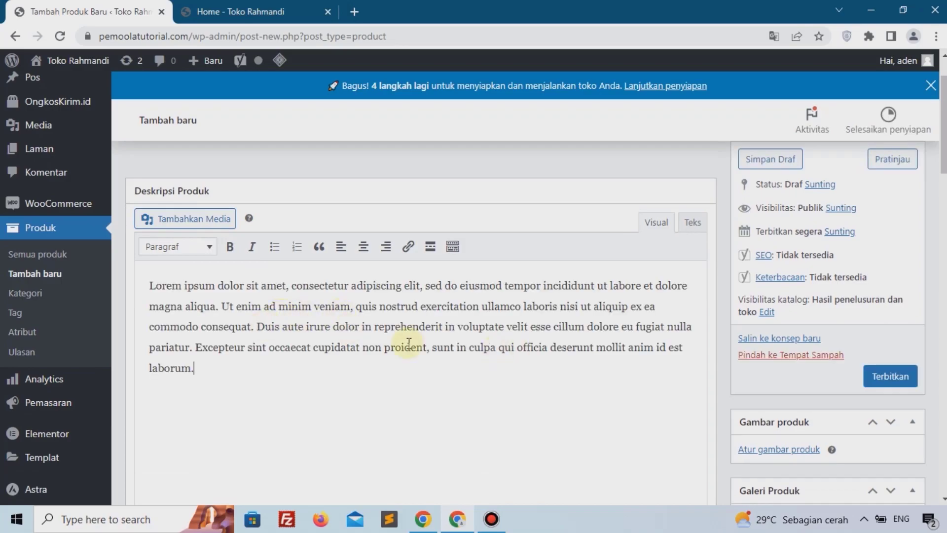
key("ctrl+a")
key("ctrl+c")
left_click(199, 312)
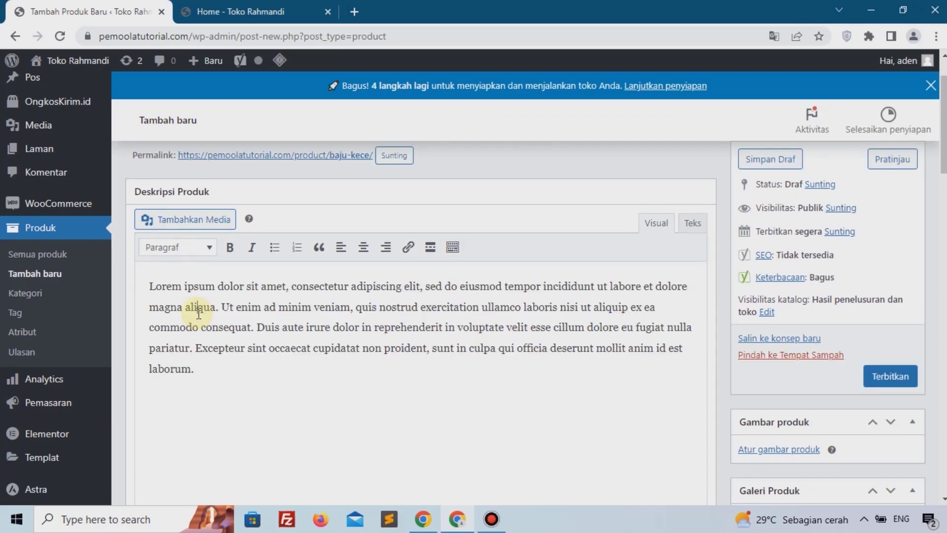
Step: Set the product's regular price to 99000 and sale price to 69000, without scheduling the discount dates
scroll(199, 314, "down", 10)
scroll(198, 314, "up", 5)
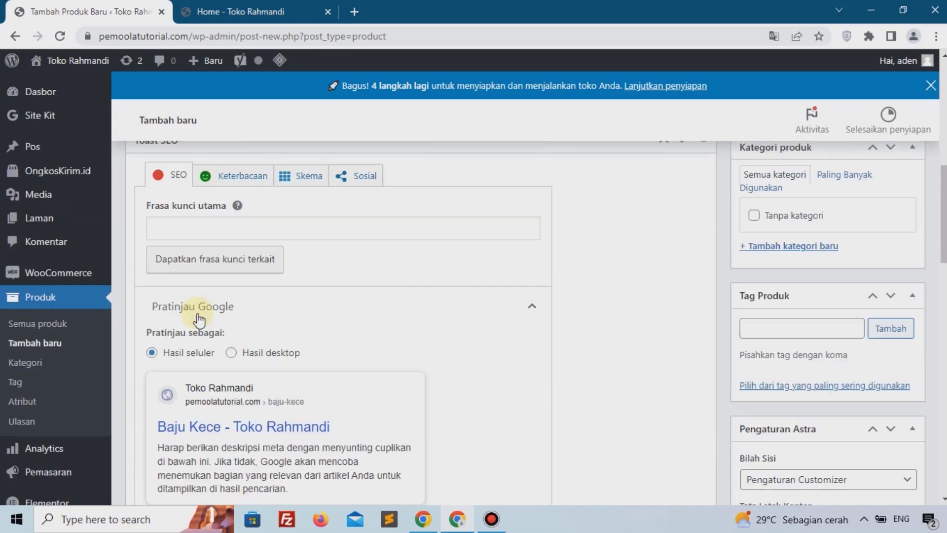
scroll(198, 314, "up", 5)
scroll(198, 313, "down", 8)
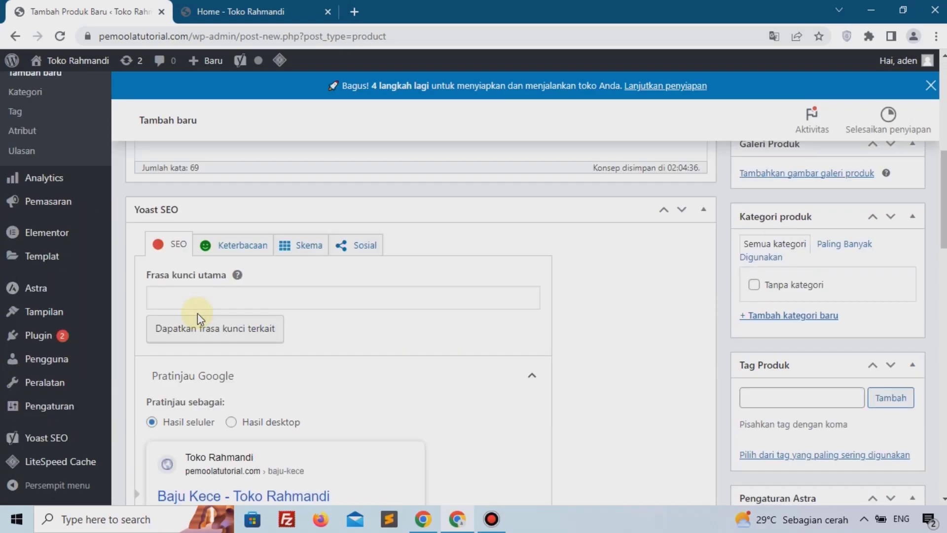
scroll(197, 313, "down", 10)
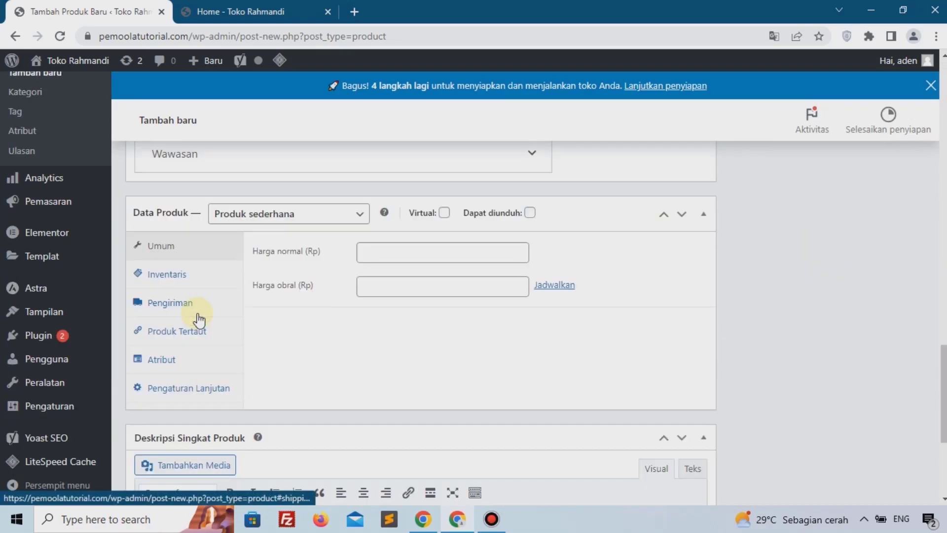
left_click(377, 256)
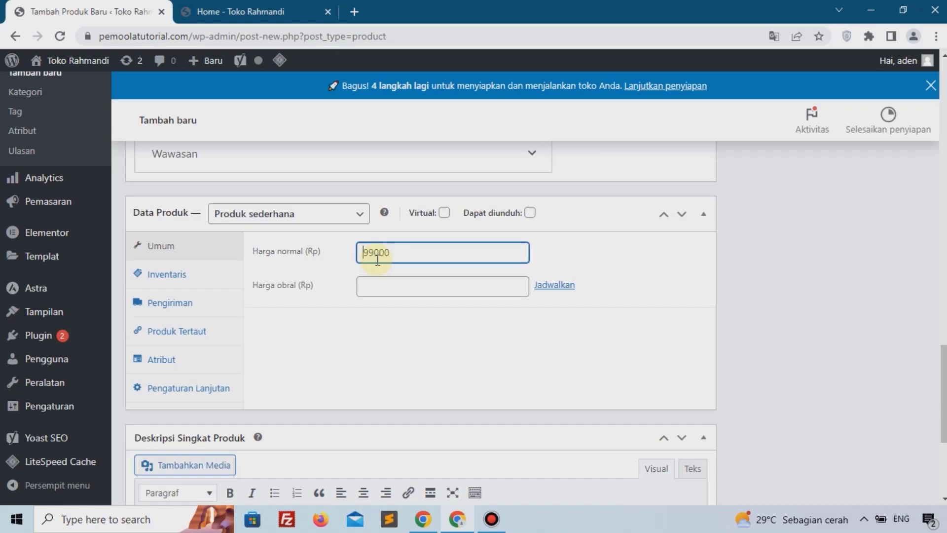
left_click(367, 286)
type("69000")
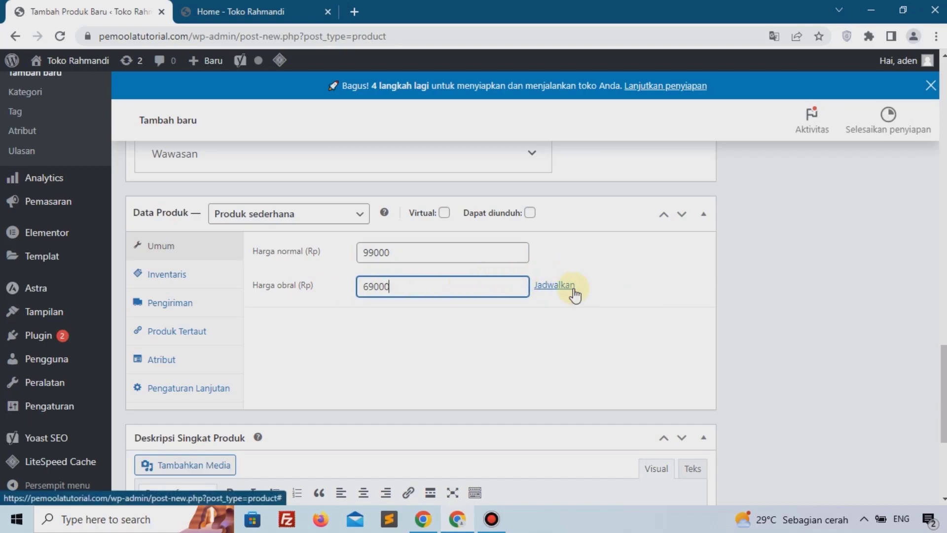
left_click(554, 285)
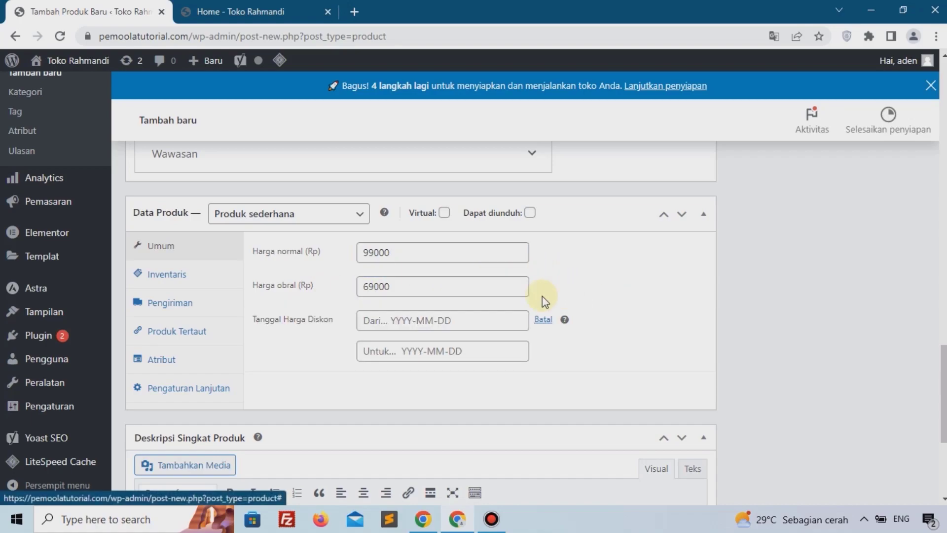
left_click(545, 321)
Step: Paste the Lorem ipsum placeholder text as the short product description
scroll(395, 258, "down", 1)
scroll(397, 262, "down", 4)
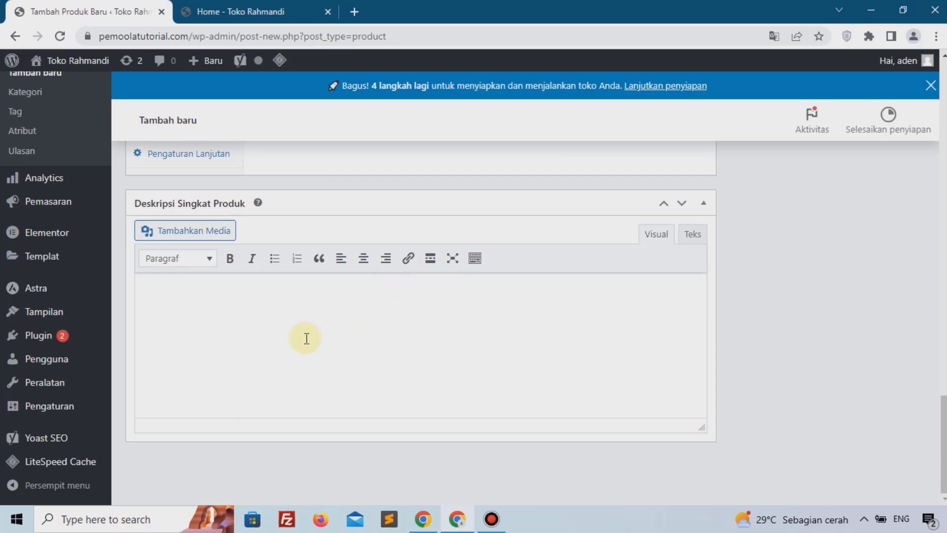
key("ctrl+v")
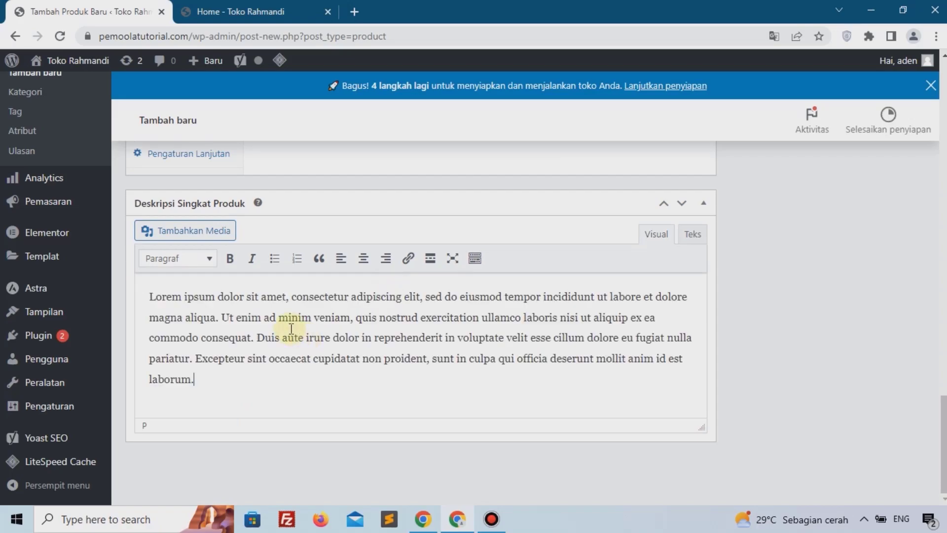
Step: Upload tshirt3-300x300-1.jpg and set it as the product image
scroll(762, 353, "up", 5)
scroll(762, 353, "up", 8)
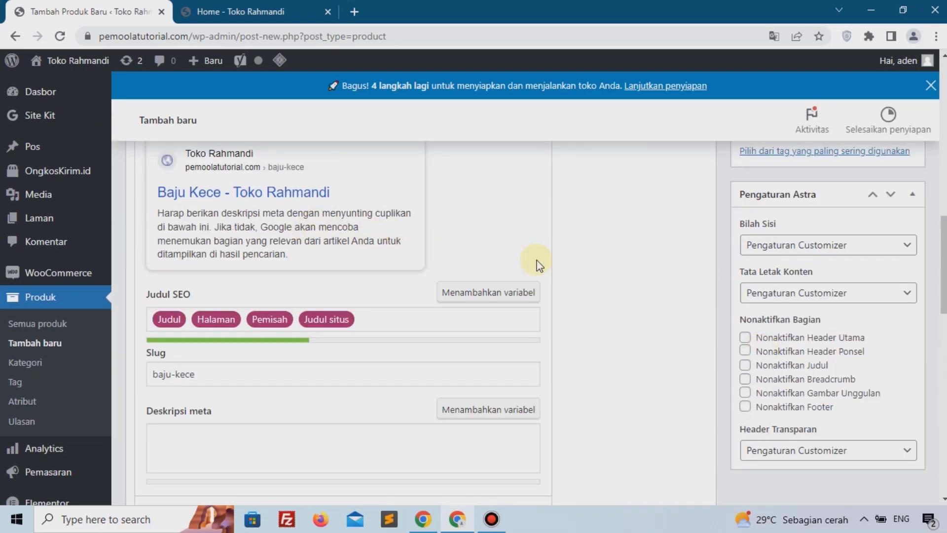
scroll(705, 295, "up", 5)
scroll(800, 316, "up", 5)
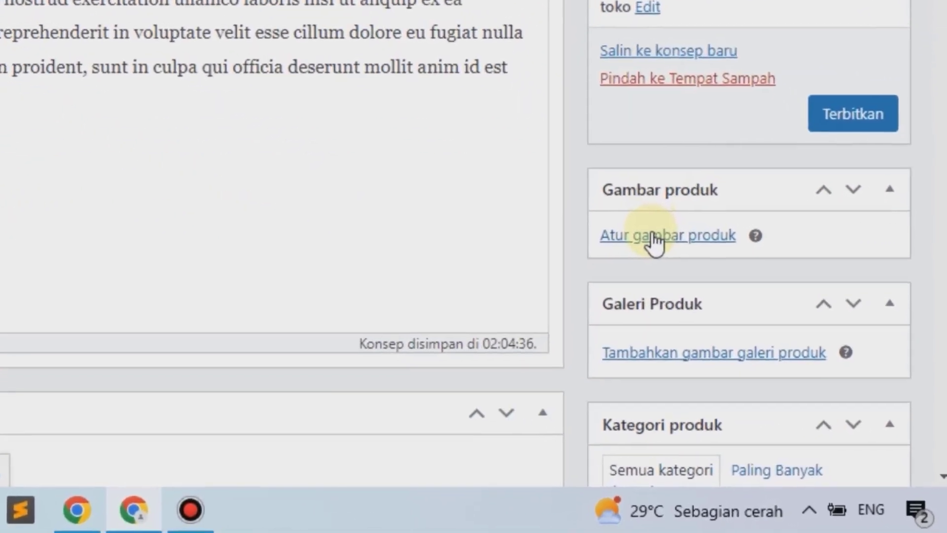
left_click(770, 355)
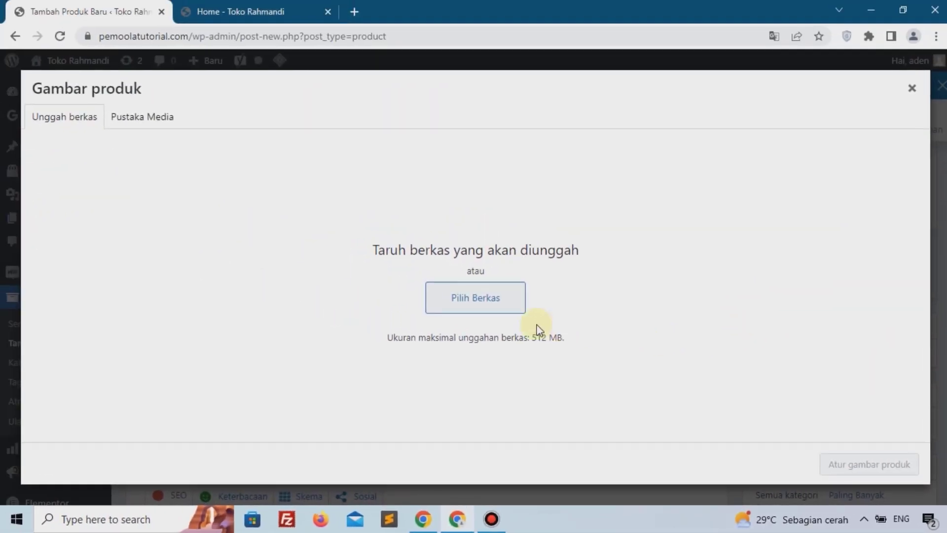
left_click(458, 299)
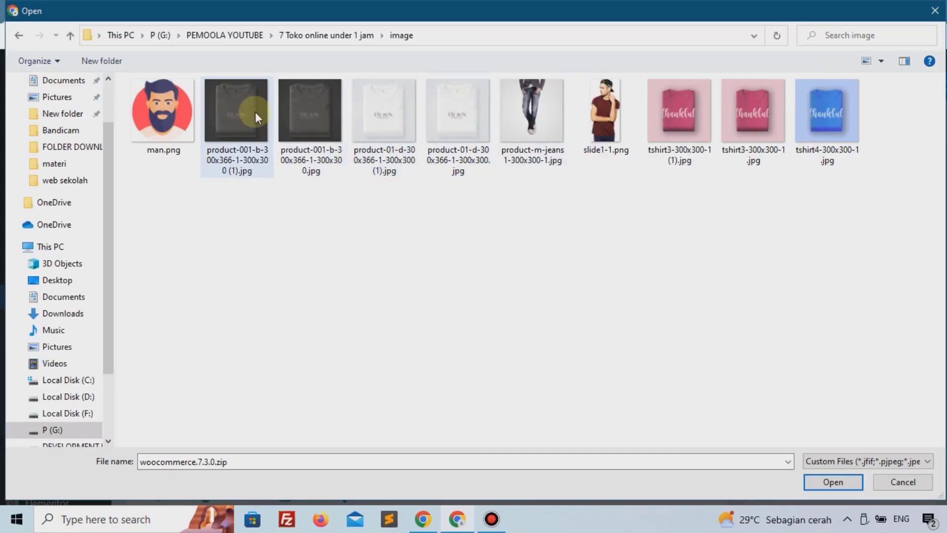
left_click(744, 117)
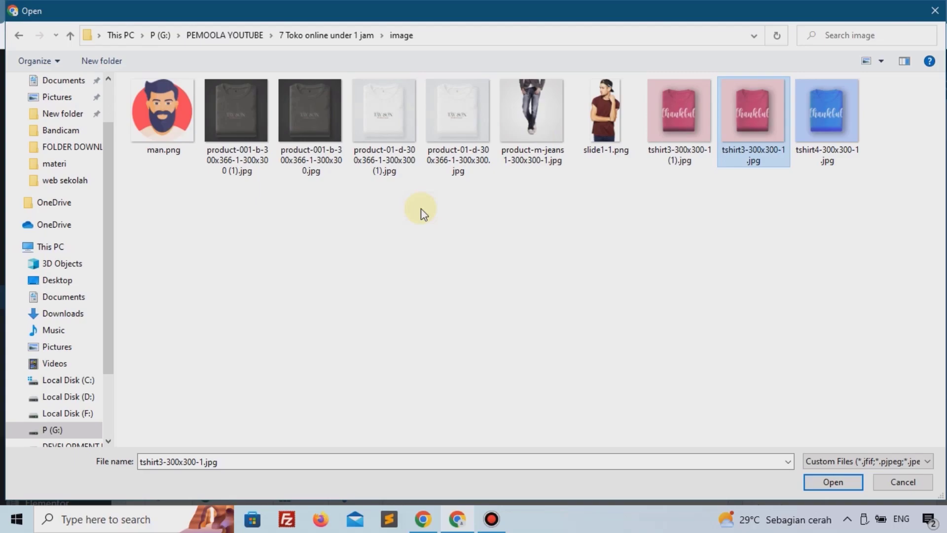
left_click(832, 482)
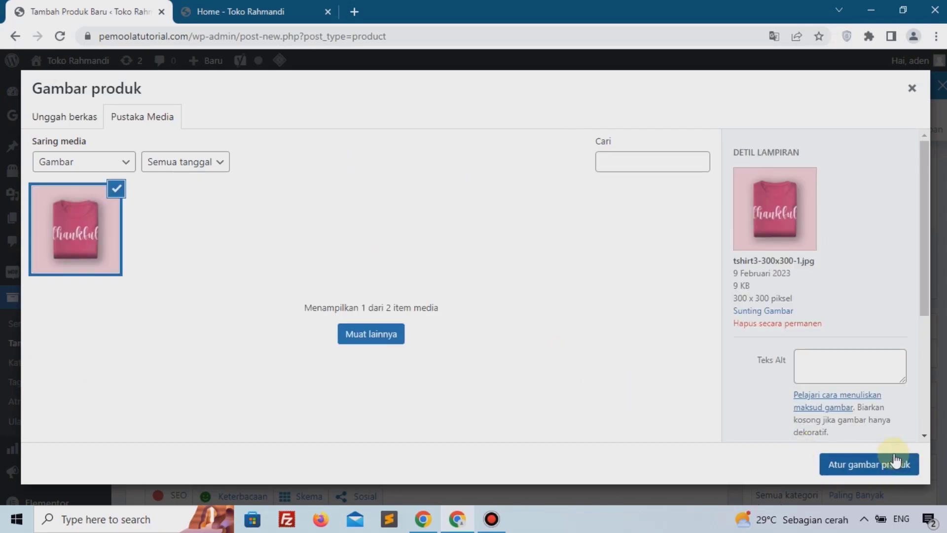
left_click(883, 464)
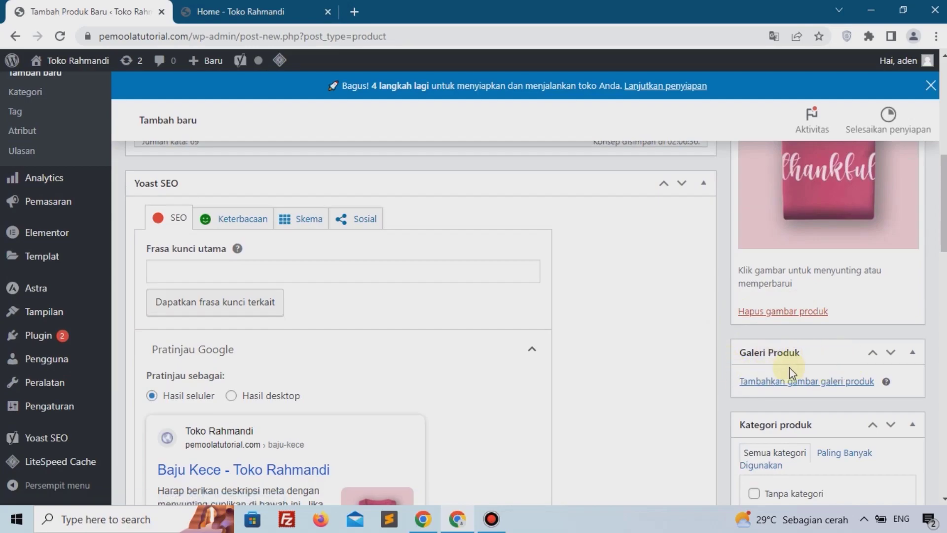
Step: Publish the Baju Kece product
scroll(762, 388, "up", 3)
scroll(762, 387, "up", 5)
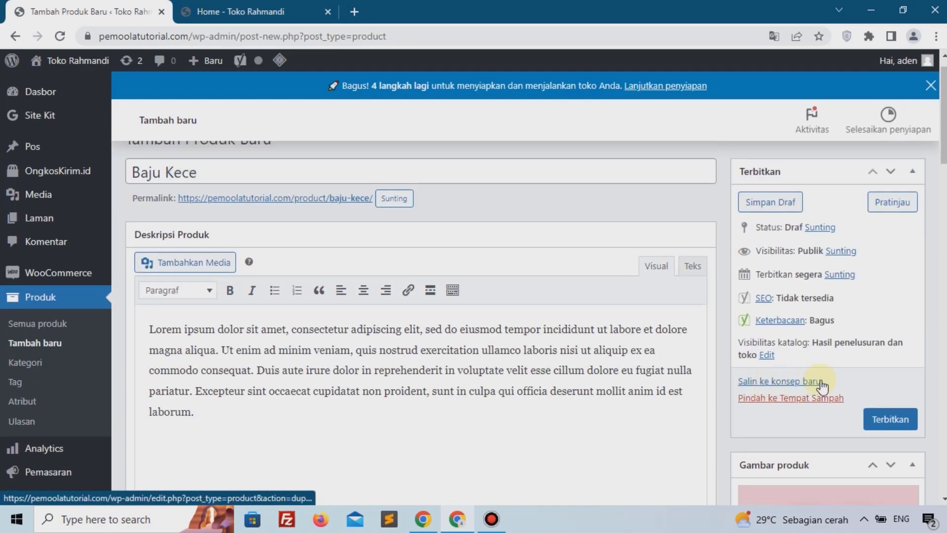
left_click(877, 420)
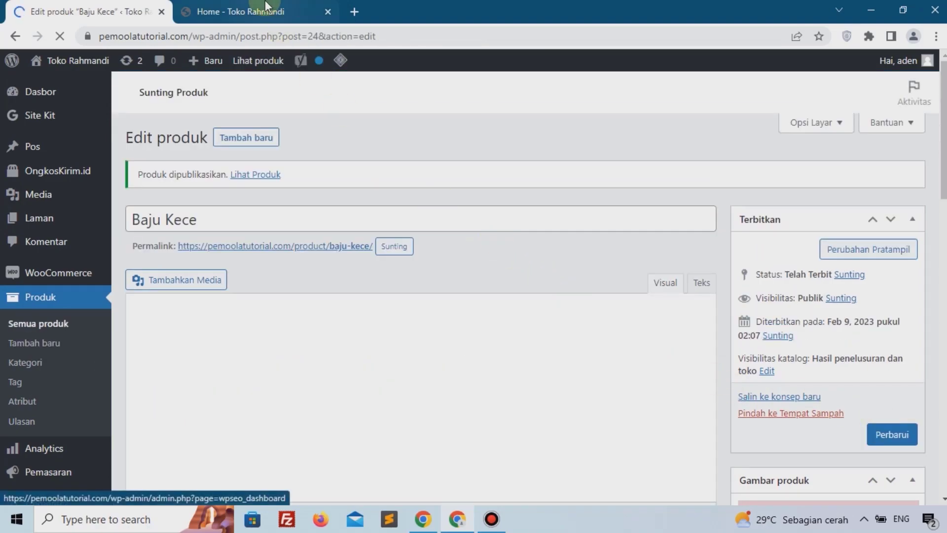
Step: Open the storefront's Toko shop page to check the published product, then return to the product editor
key("ctrl+Tab")
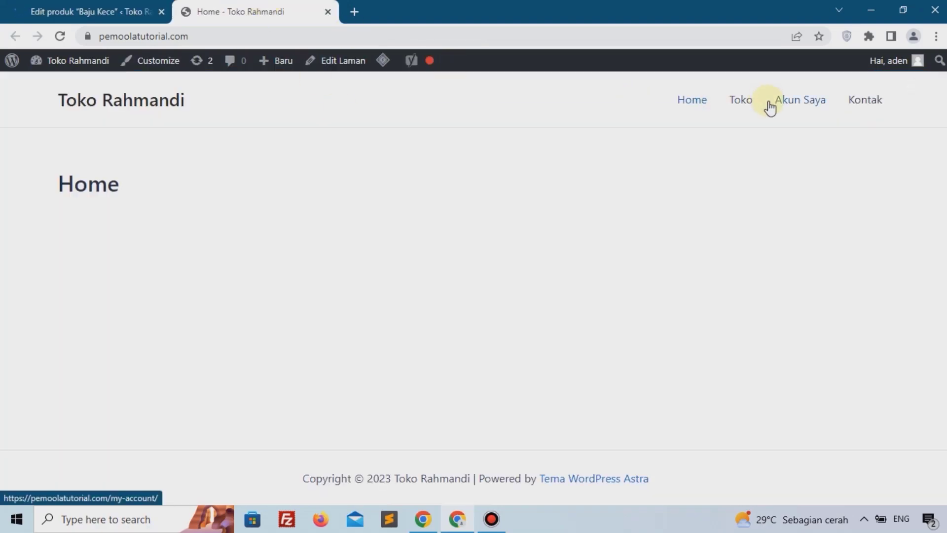
left_click(741, 113)
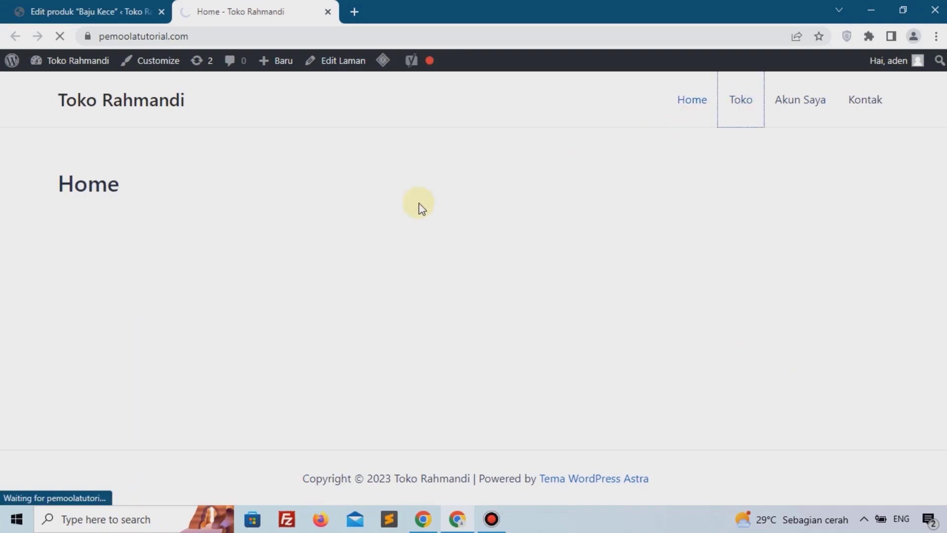
scroll(194, 300, "down", 4)
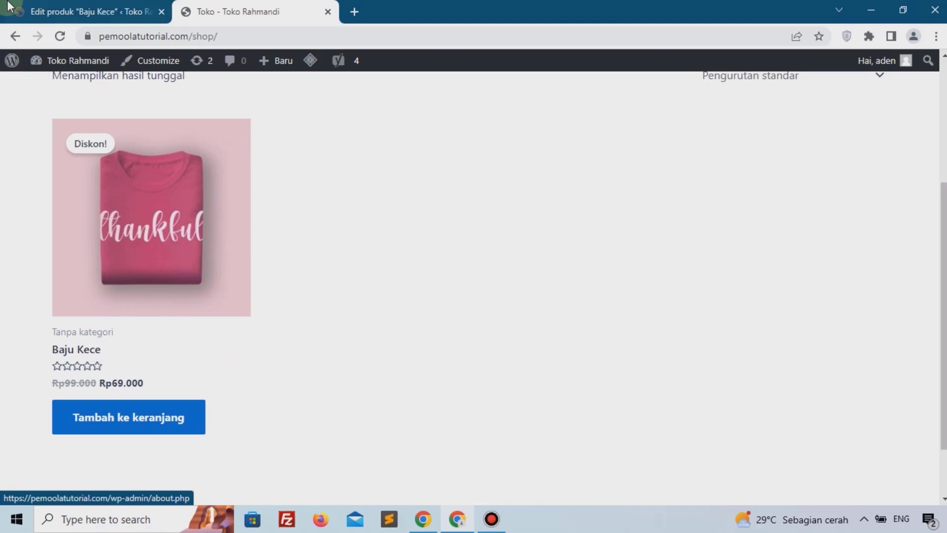
left_click(89, 12)
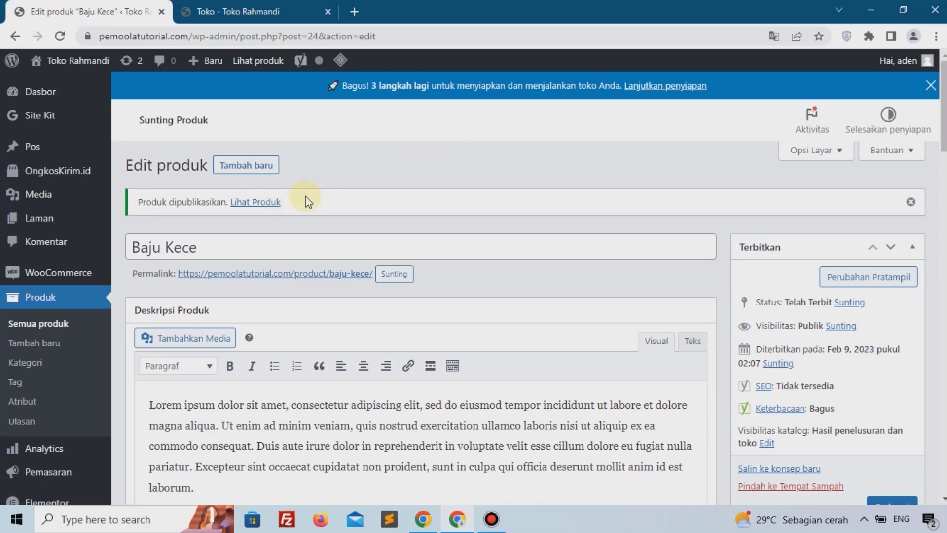
Step: Start adding another new product and name it Baju Keren
left_click(274, 167)
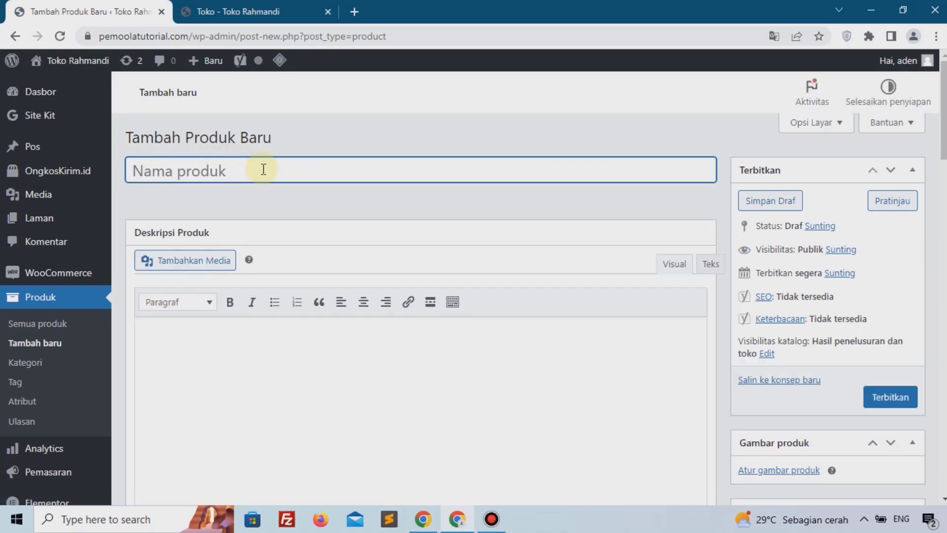
type("Baju ")
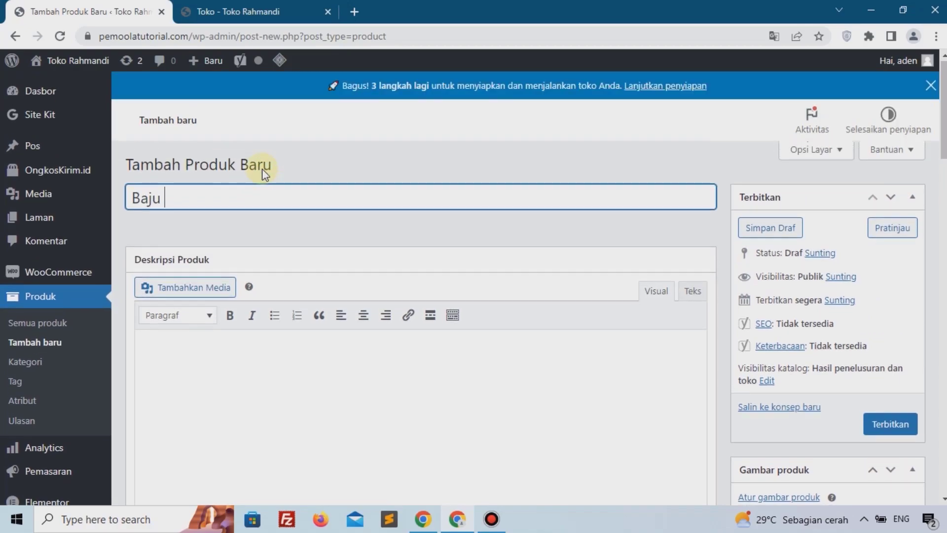
type("T")
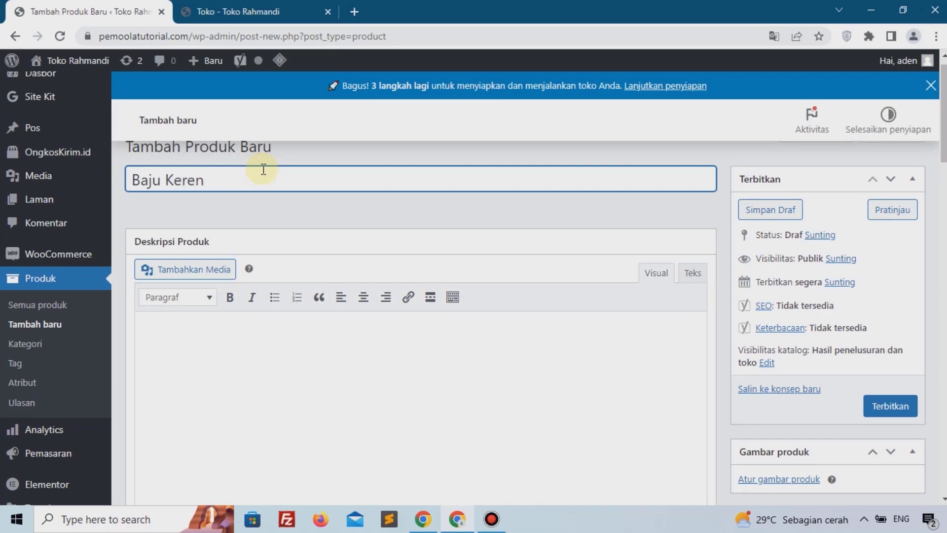
Step: Paste the Lorem ipsum placeholder text as the new product's description
scroll(317, 340, "down", 2)
left_click(324, 326)
type("Lorem ipsum dolor sit amet, consectetur adipiscing elit, sed do eiusmod tempor incididunt ut labore et dolore magna aliqua. Ut enim ad minim veniam, quis nostrud exercitation ullamco laboris nisi ut aliquip ex ea commodo consequat. Duis aute irure dolor in reprehenderit in voluptate velit esse cillum dolore eu fugiat nulla pariatur. Excepteur sint occaecat cupidatat non proident, sunt in culpa qui officia deserunt mollit anim id est laborum.")
Step: Change the product data type to Produk variabel
scroll(323, 327, "down", 15)
scroll(322, 327, "down", 1)
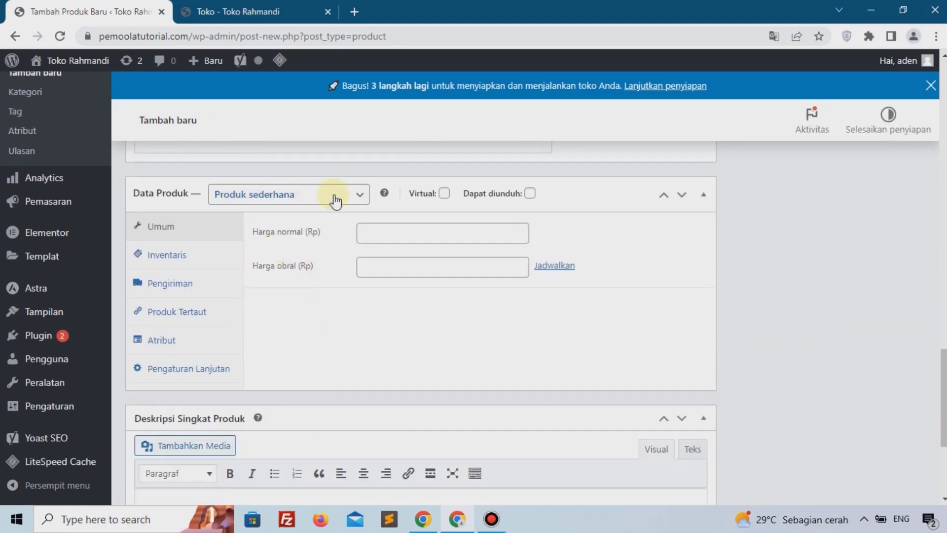
left_click(257, 198)
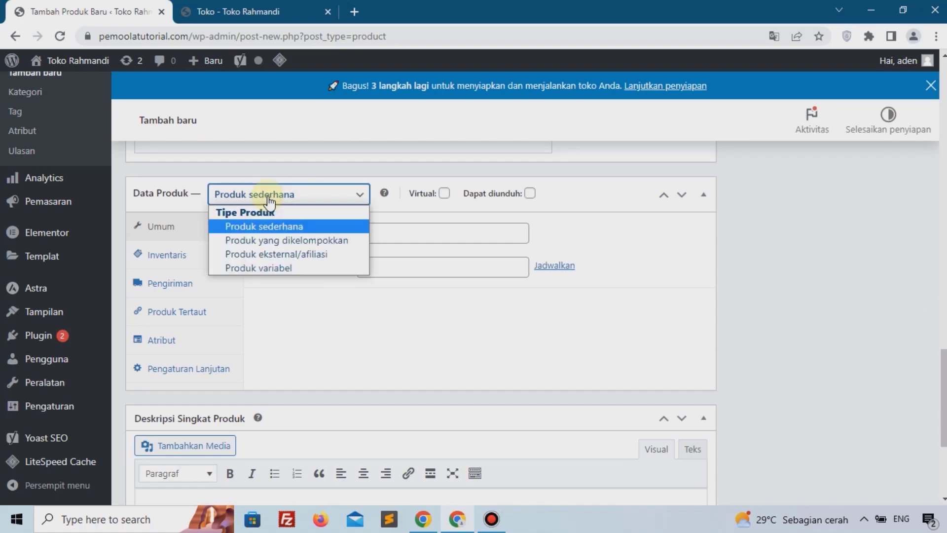
left_click(258, 269)
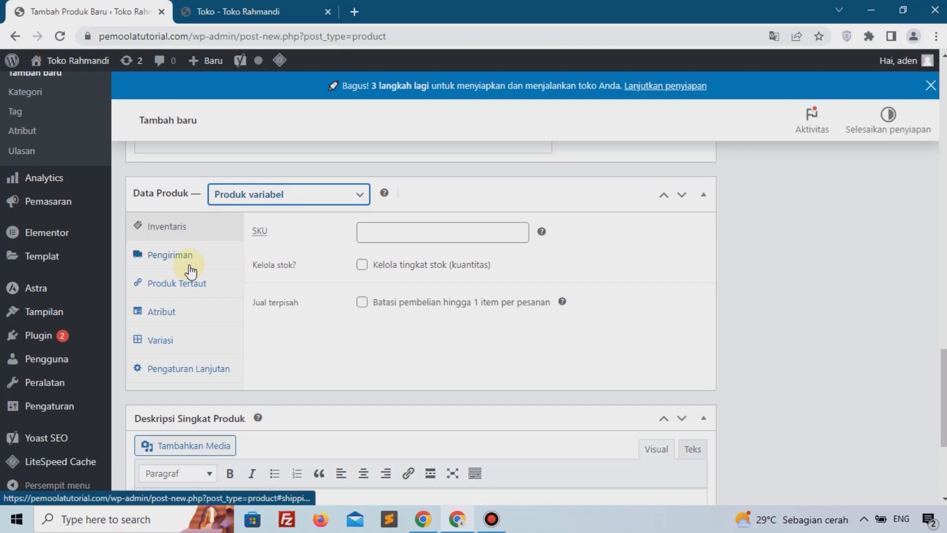
Step: Add the Ukuran attribute with all its terms, enable it for variations, and save the attributes
left_click(173, 312)
left_click(283, 233)
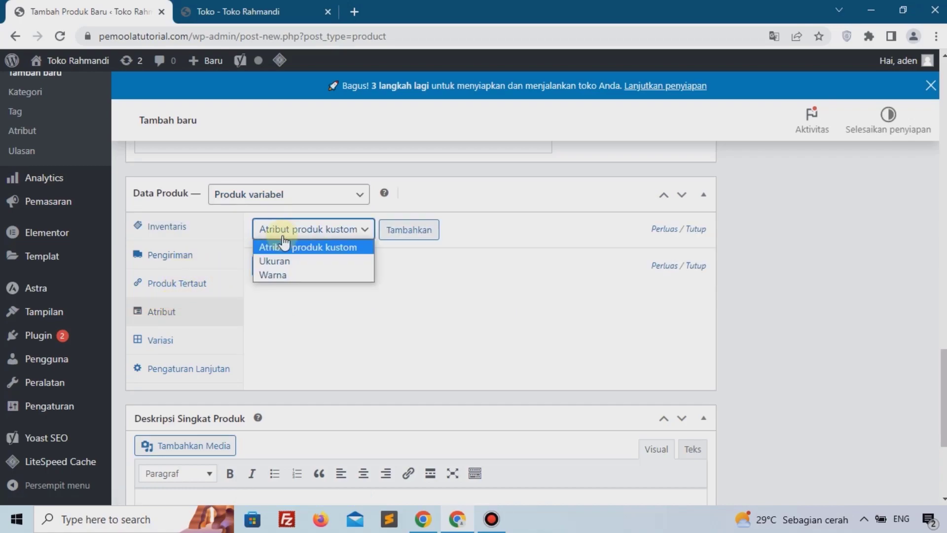
left_click(318, 262)
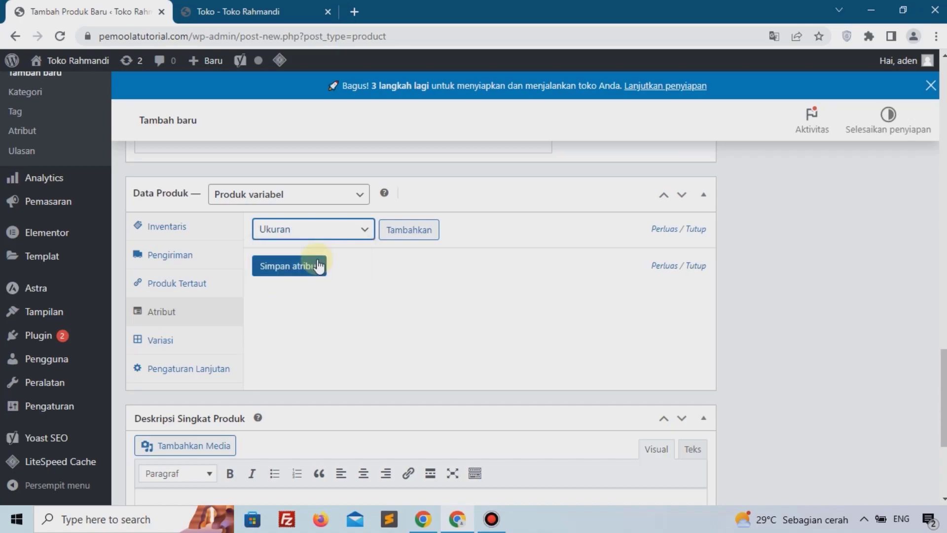
left_click(423, 237)
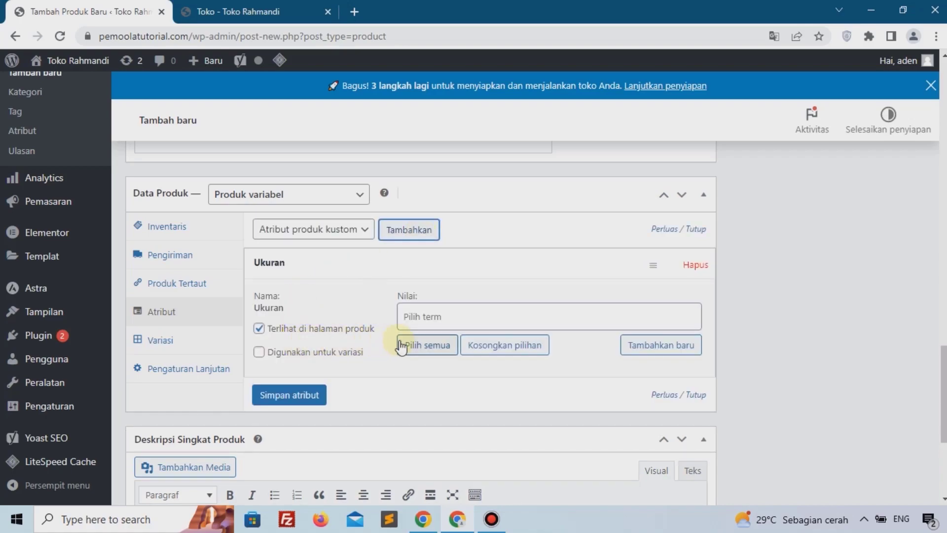
left_click(398, 340)
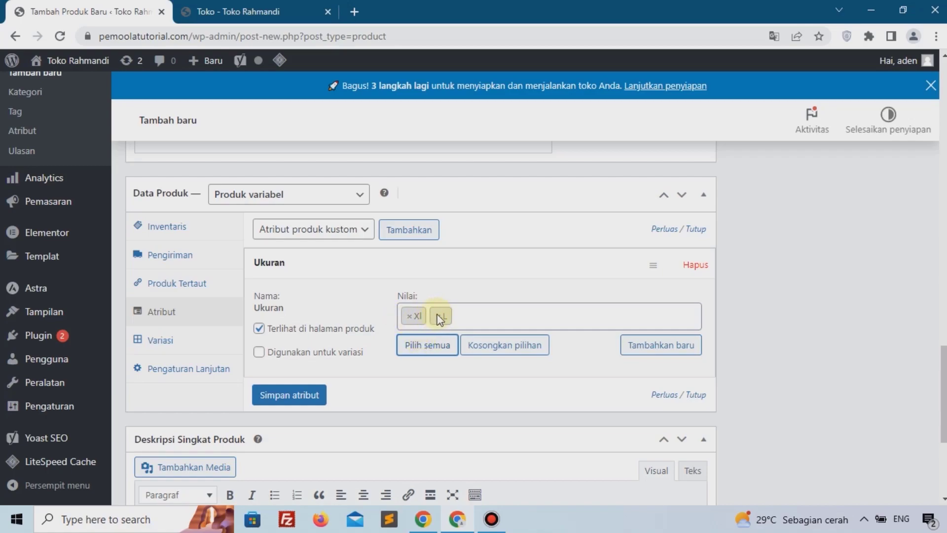
left_click(291, 352)
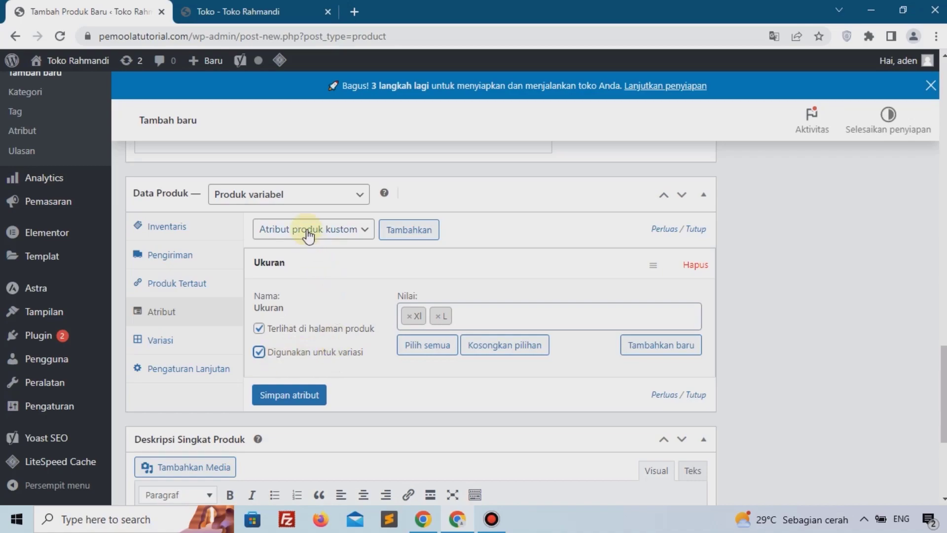
left_click(304, 395)
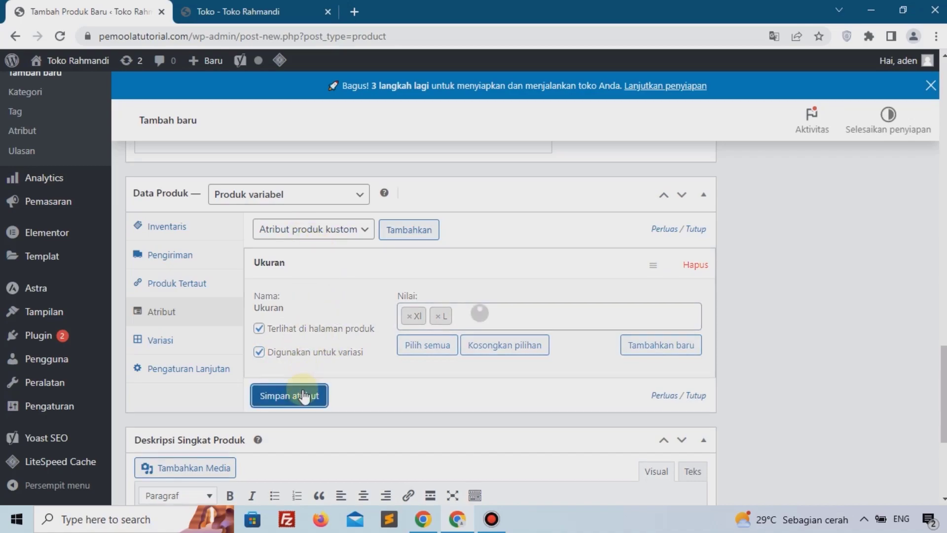
Step: Add the Warna attribute with all its colour terms and save the attributes
left_click(307, 232)
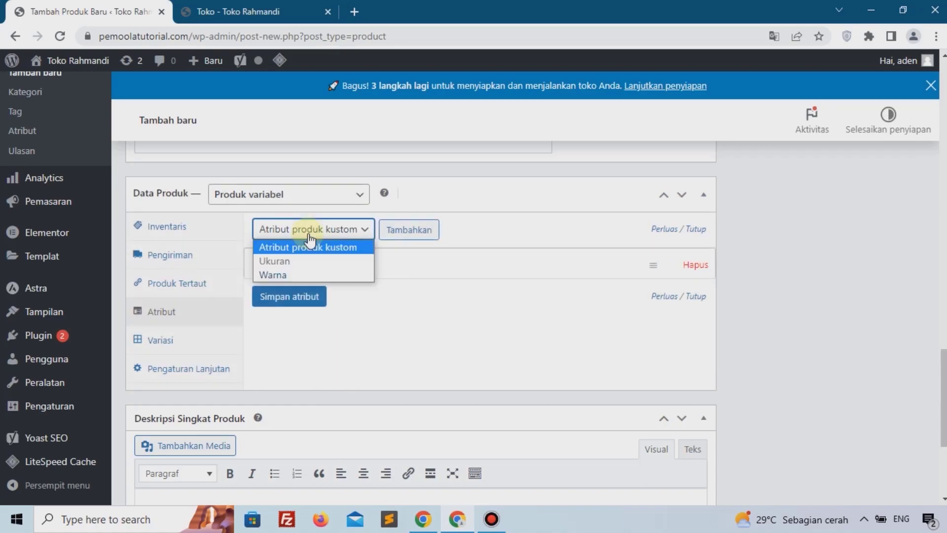
left_click(324, 271)
left_click(403, 232)
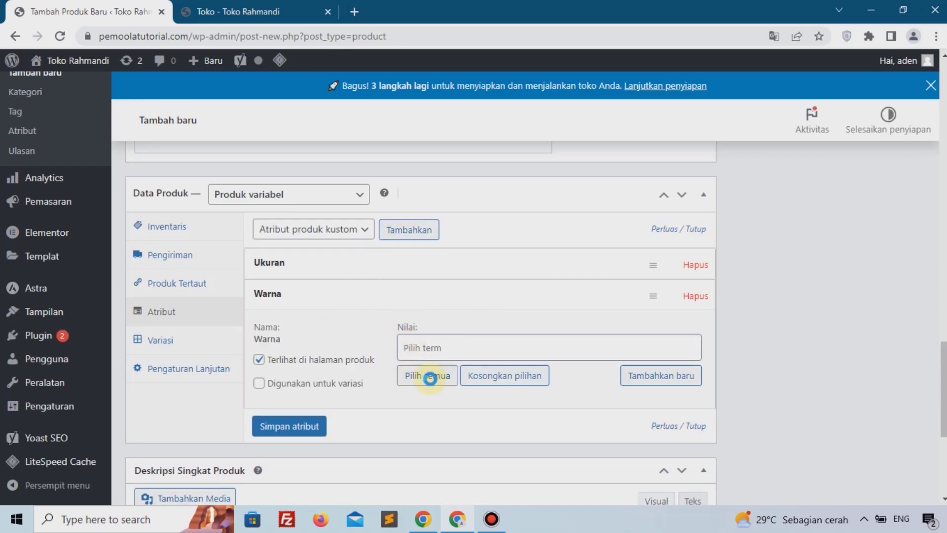
left_click(430, 377)
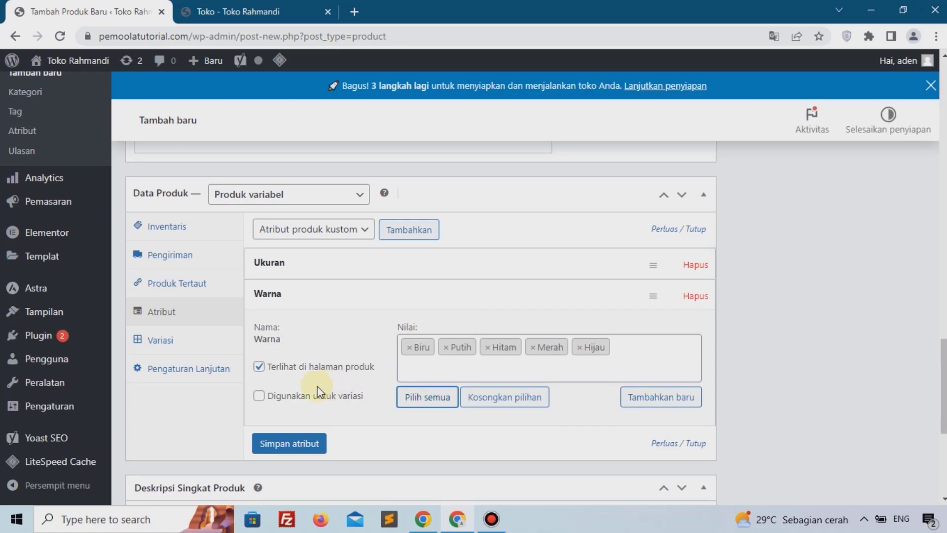
left_click(283, 446)
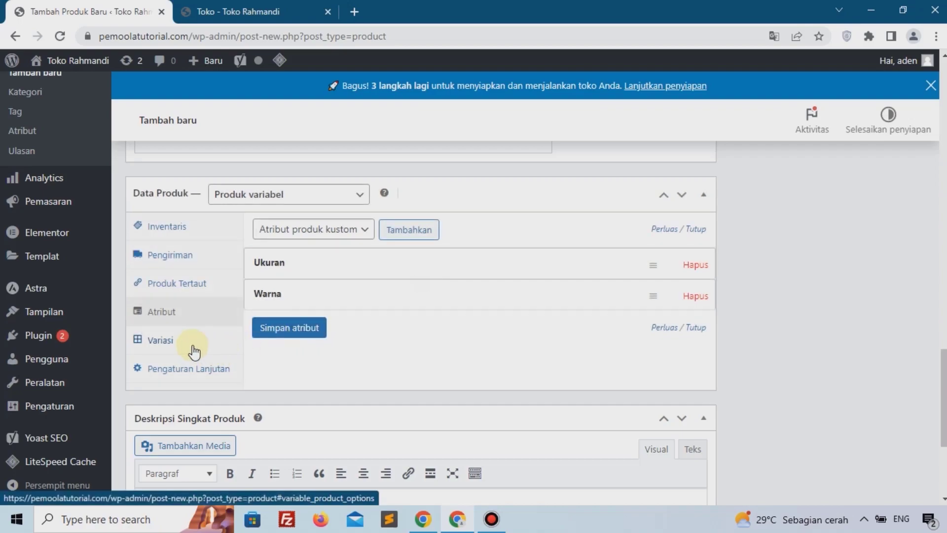
Step: Generate variations from all attributes in the Variasi section and confirm the creation
left_click(160, 341)
left_click(292, 237)
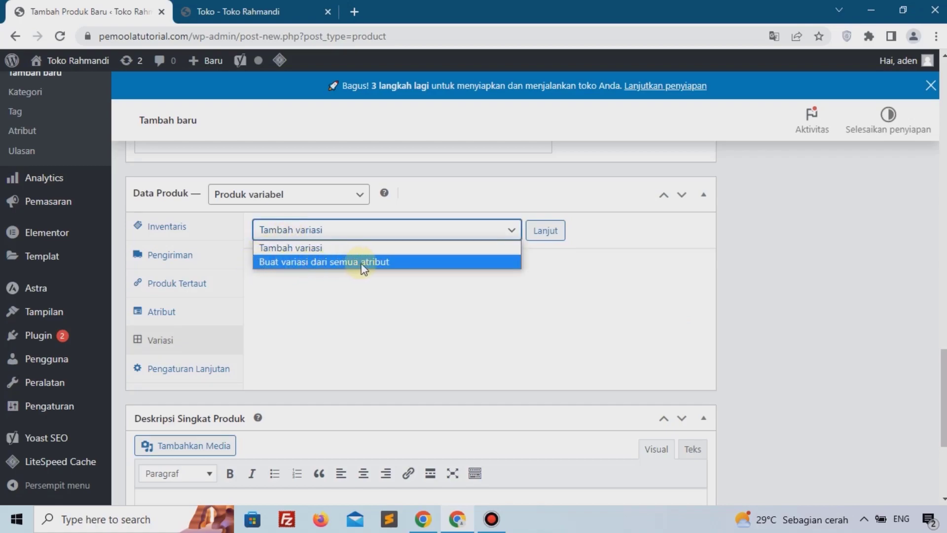
left_click(289, 263)
left_click(543, 236)
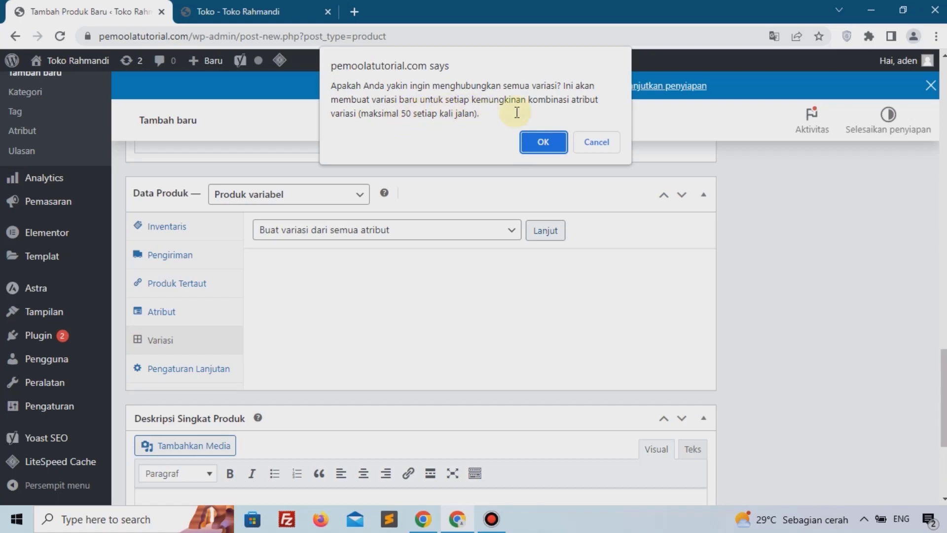
left_click(544, 144)
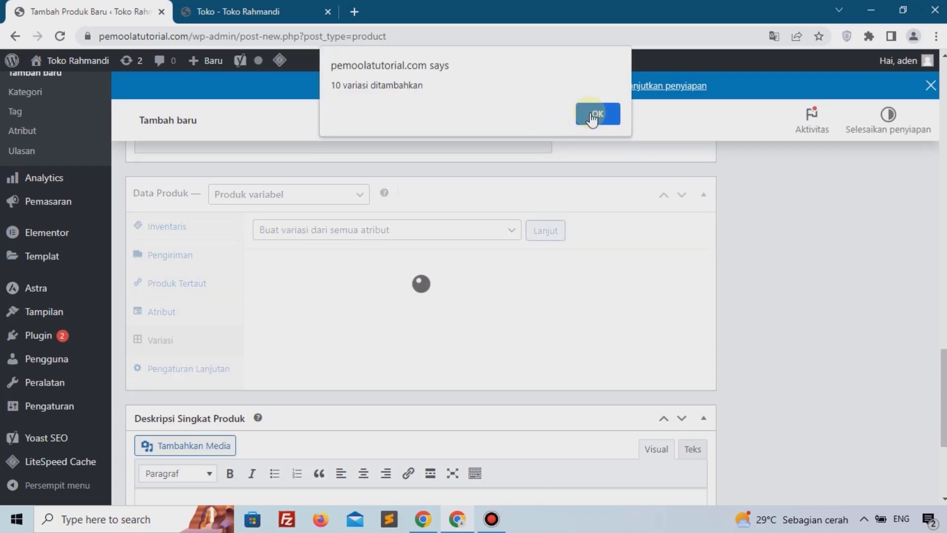
left_click(592, 116)
Step: Open one XL variation to inspect its price fields, then collapse it
scroll(508, 238, "down", 7)
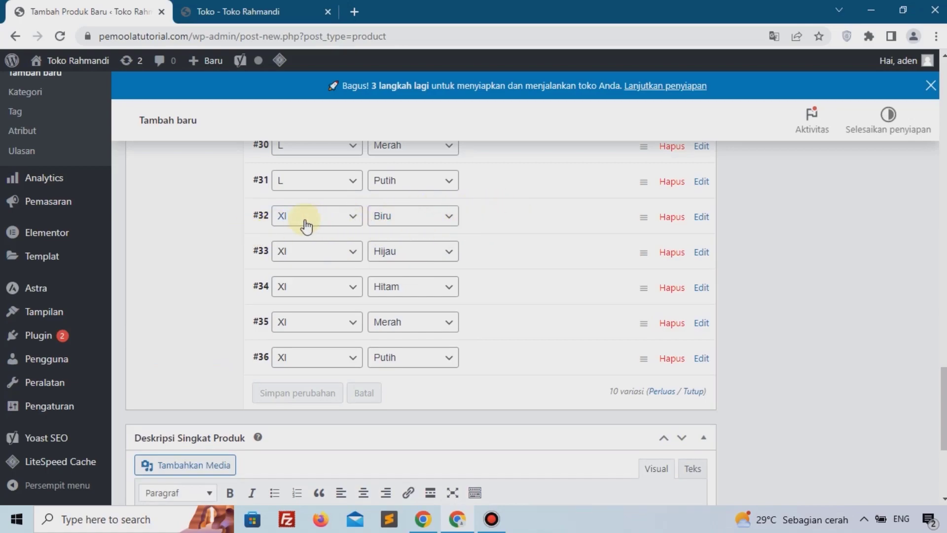
left_click(493, 226)
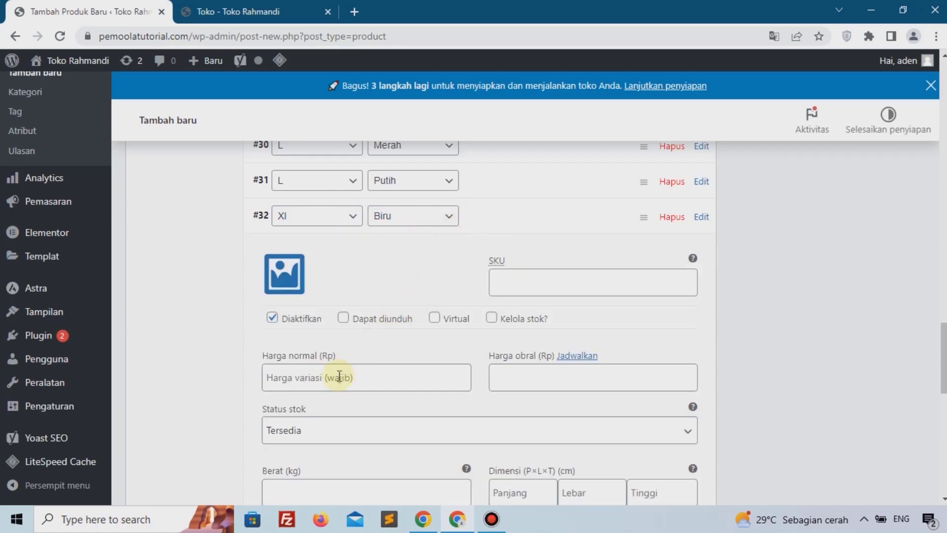
left_click(339, 377)
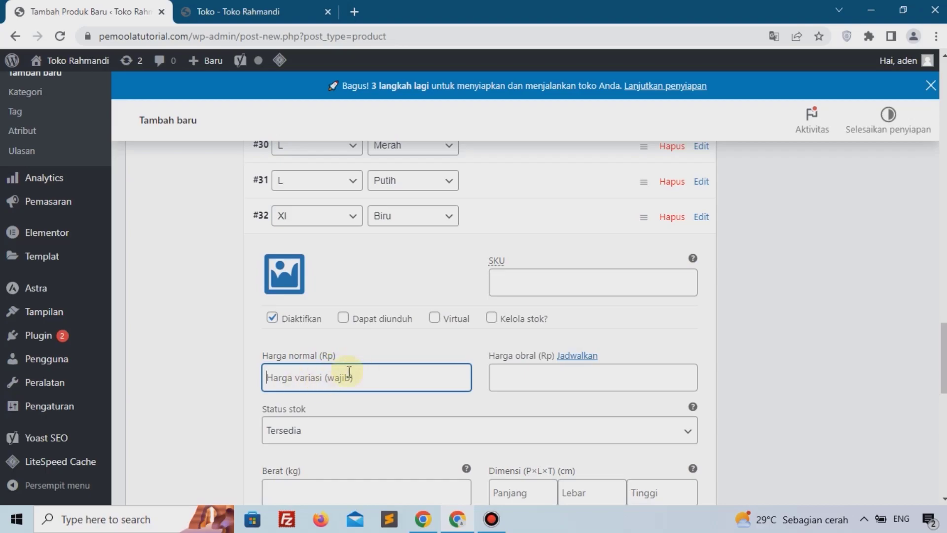
left_click(482, 226)
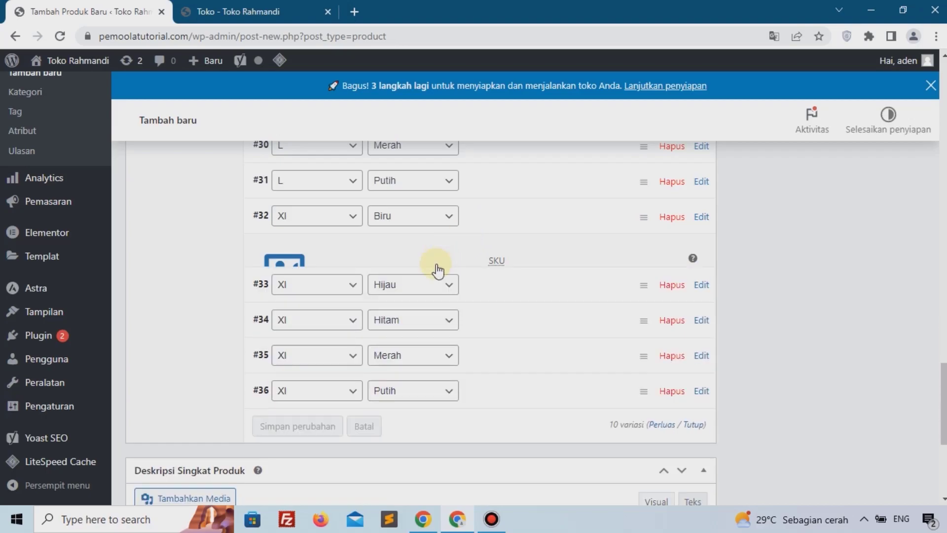
Step: Set the regular price for all variations to 199 using the bulk action
scroll(395, 353, "up", 7)
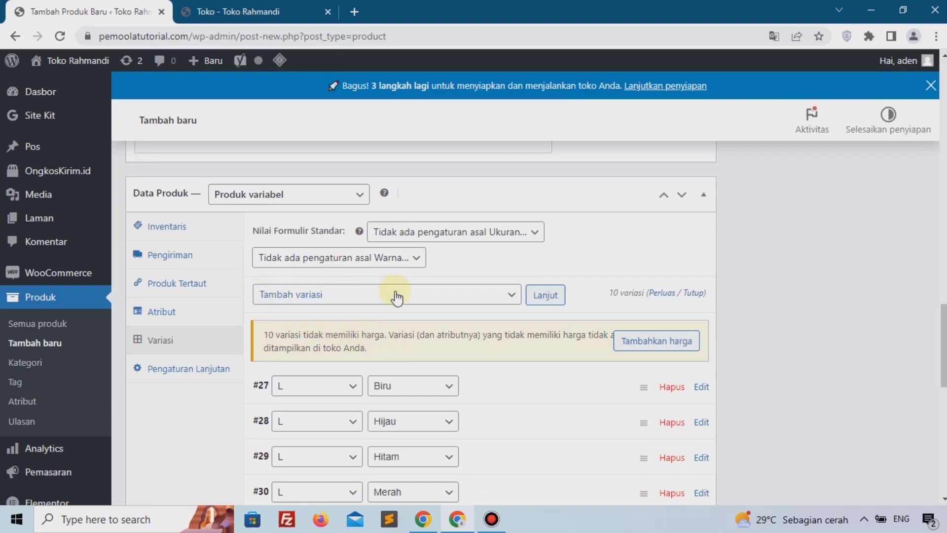
left_click(306, 296)
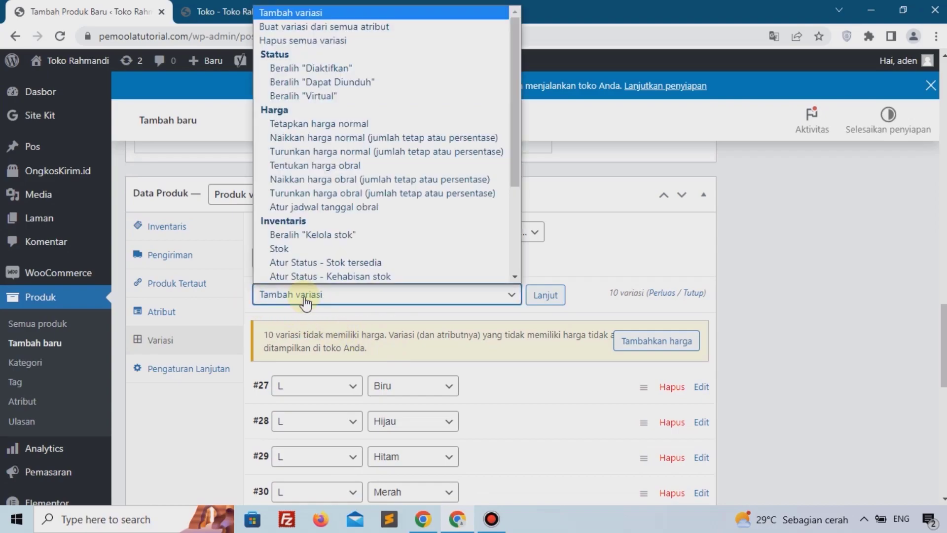
left_click(323, 125)
left_click(543, 295)
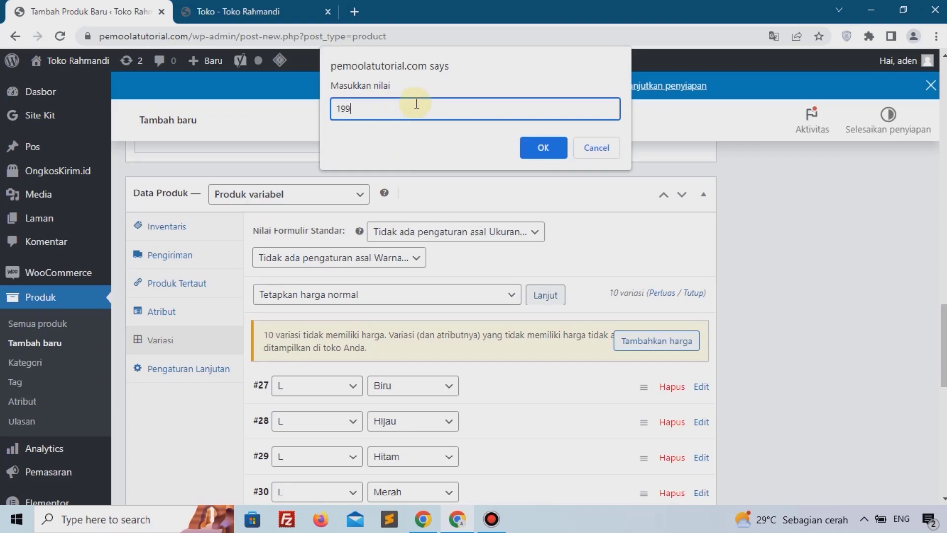
left_click(538, 147)
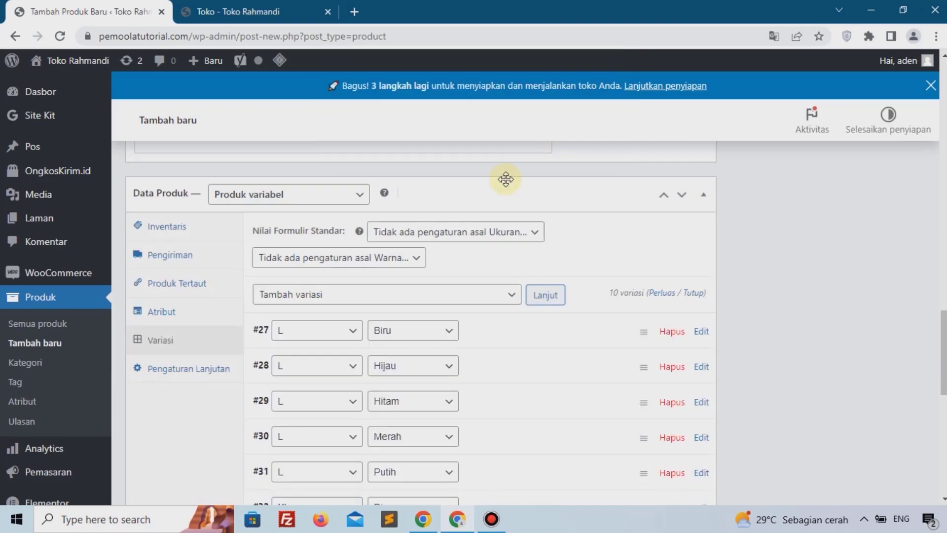
Step: Set the sale price for all variations to 145000 using the bulk action
left_click(311, 298)
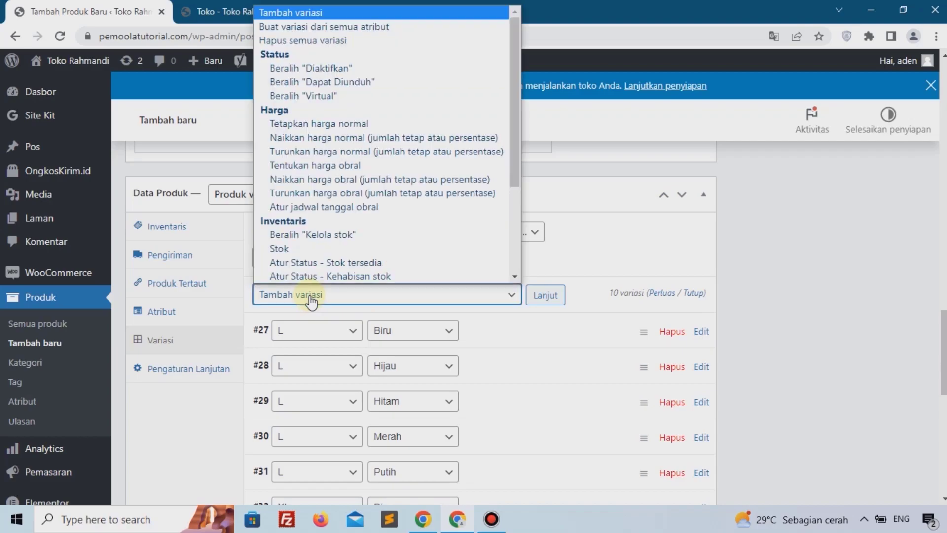
left_click(330, 166)
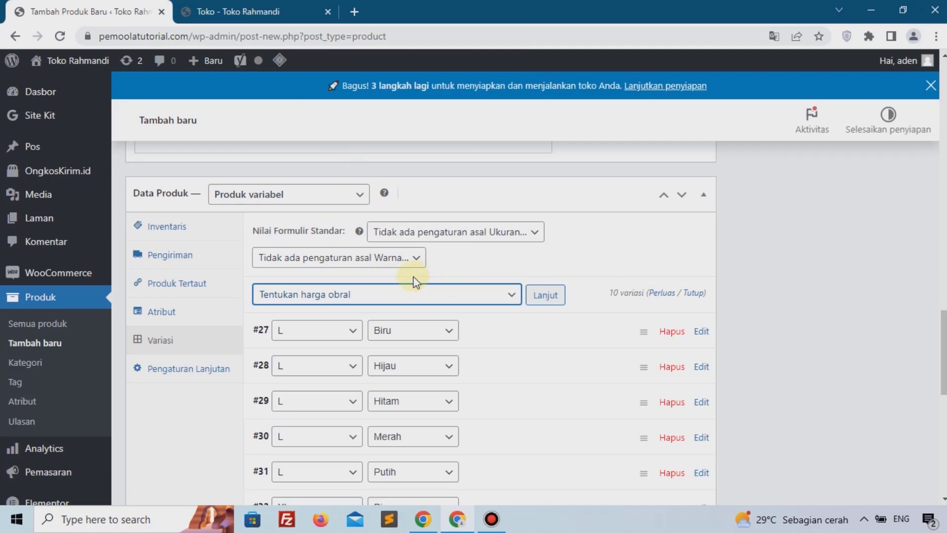
left_click(544, 296)
type("145000")
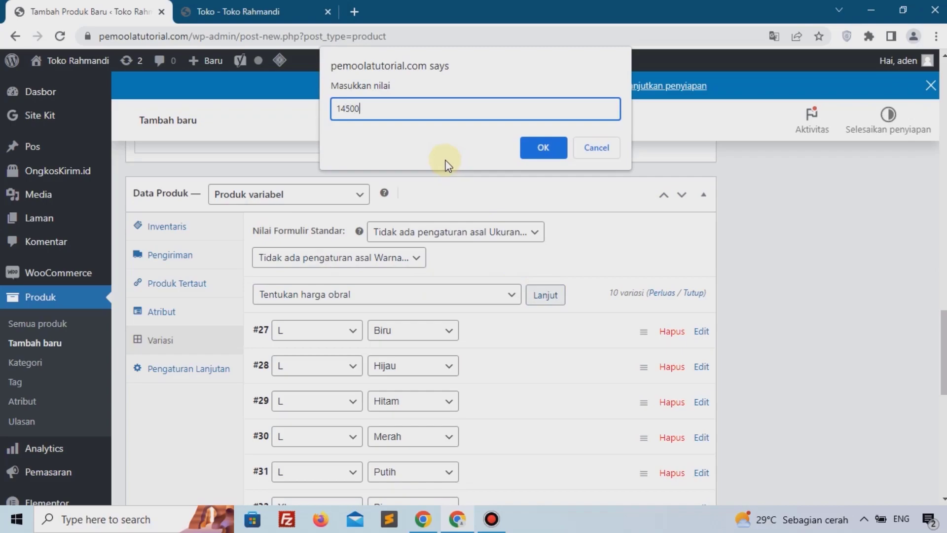
left_click(536, 157)
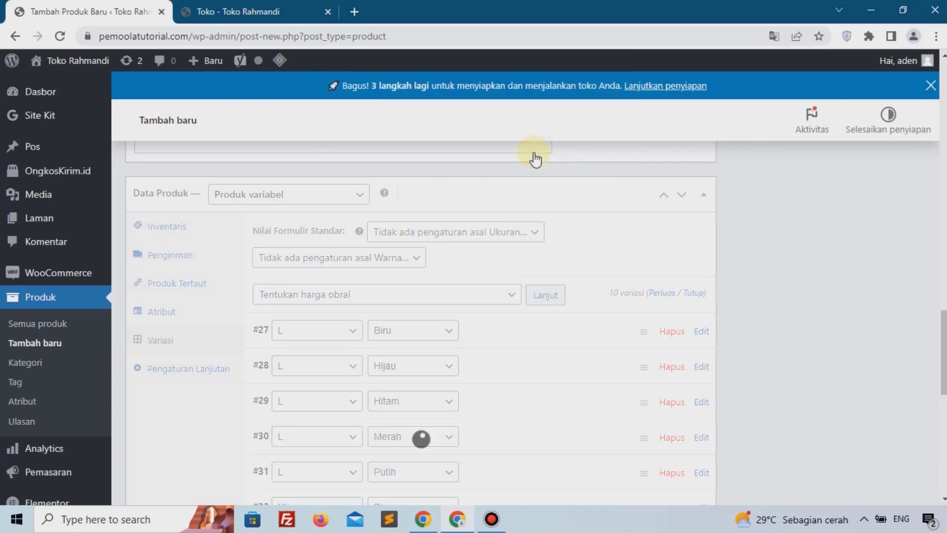
Step: Paste the Lorem ipsum placeholder text as the short product description
scroll(535, 155, "down", 10)
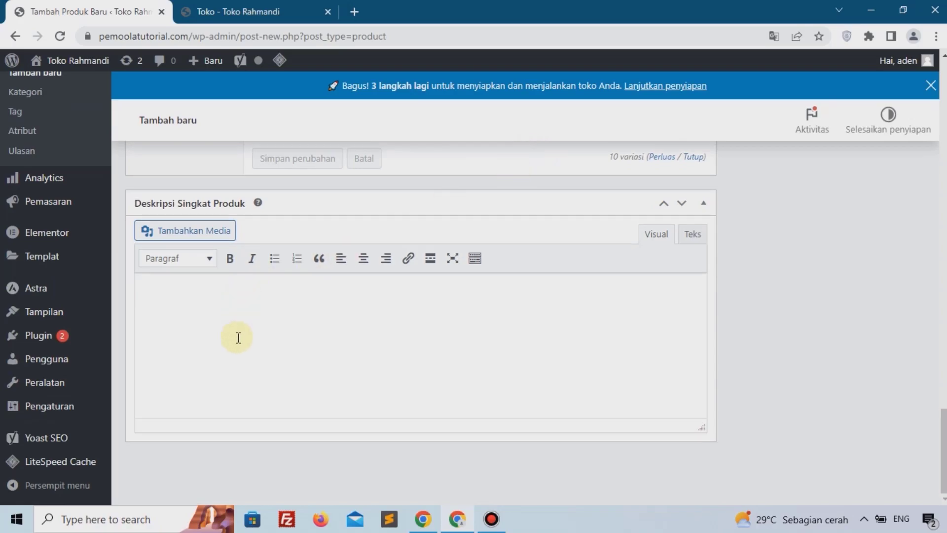
type("Lorem ipsum dolor sit amet, consectetur adipiscing elit, sed do eiusmod tempor incididunt ut labore et dolore magna aliqua. Ut enim ad minim veniam, quis nostrud exercitation ullamco laboris nisi ut aliquip ex ea commodo consequat. Duis aute irure dolor in reprehenderit in voluptate velit esse cillum dolore eu fugiat nulla pariatur. Excepteur sint occaecat cupidatat non proident, sunt in culpa qui officia deserunt mollit anim id est laborum.")
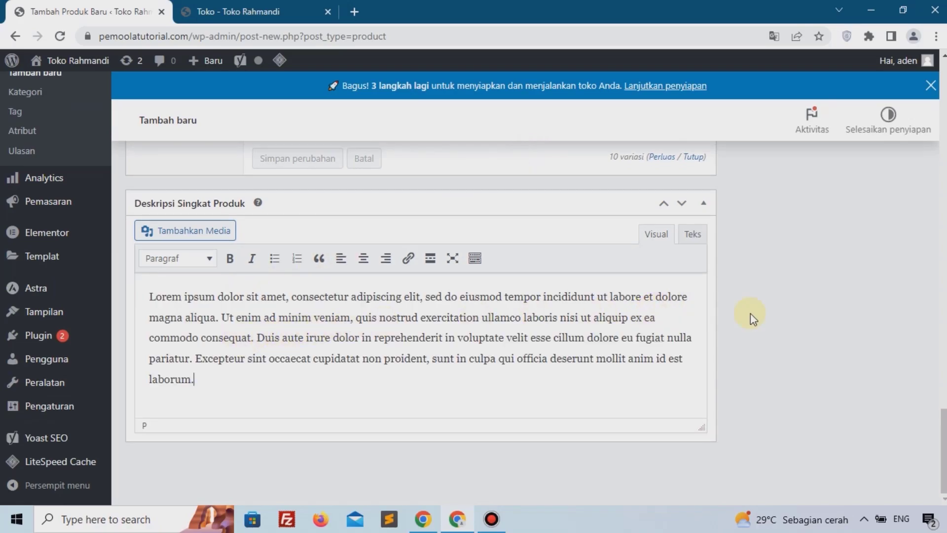
Step: Upload product-001-b-300x366-1-300x300.jpg from the computer and set it as the product image
scroll(750, 312, "up", 8)
scroll(750, 313, "up", 10)
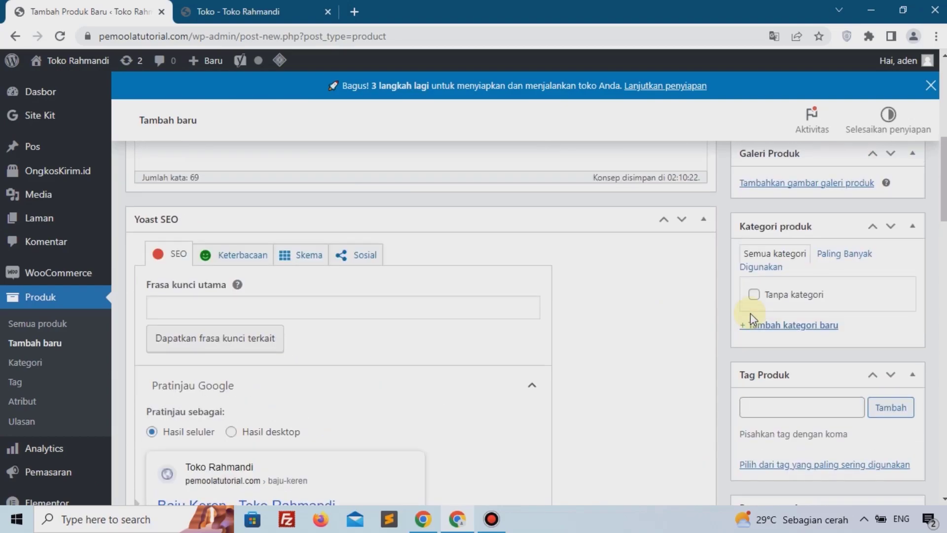
scroll(752, 314, "up", 3)
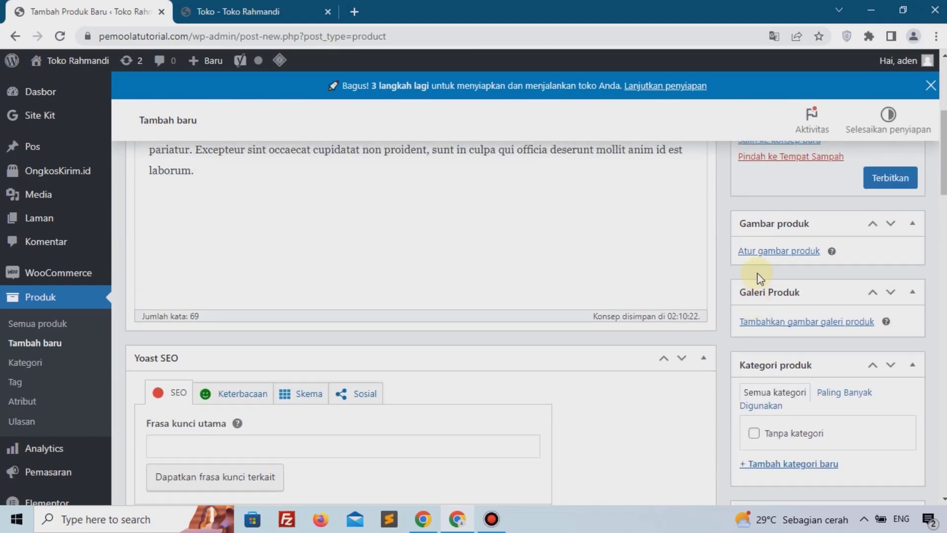
left_click(763, 261)
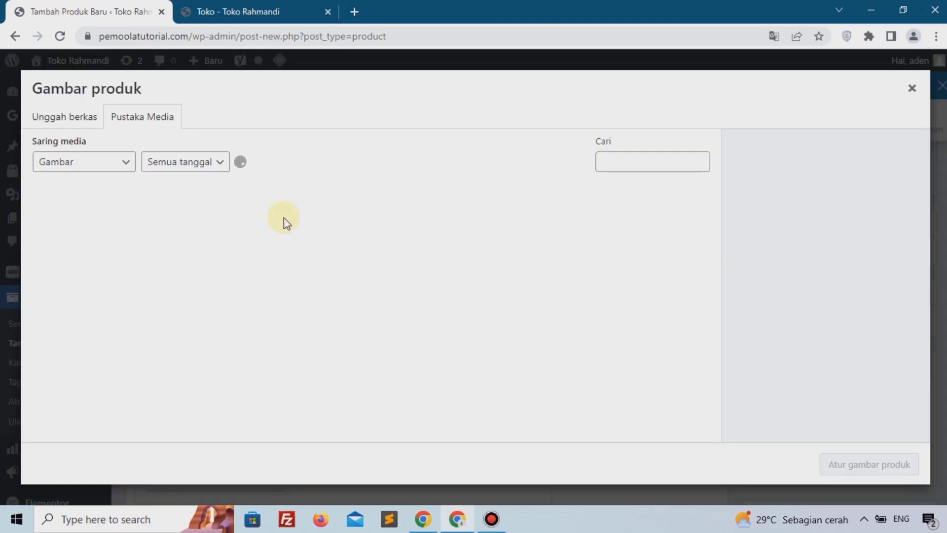
left_click(67, 124)
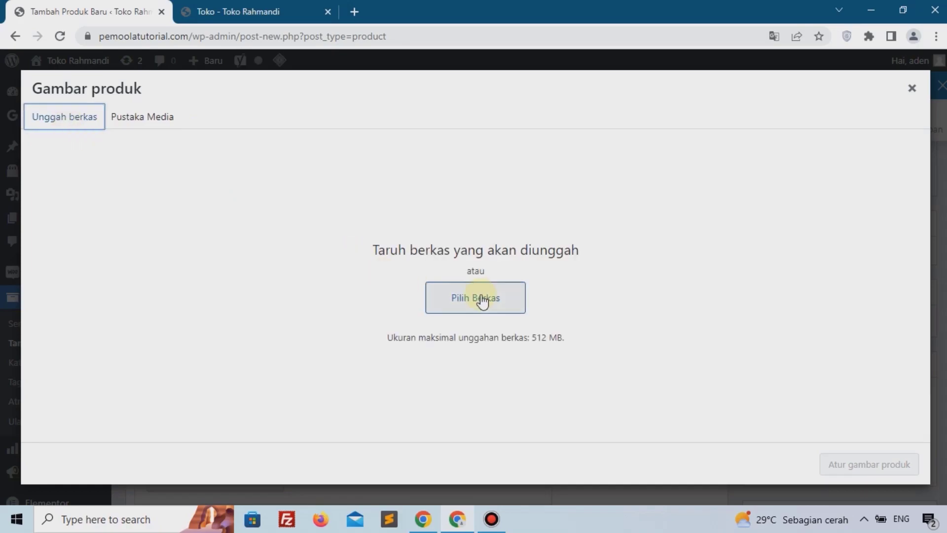
left_click(483, 300)
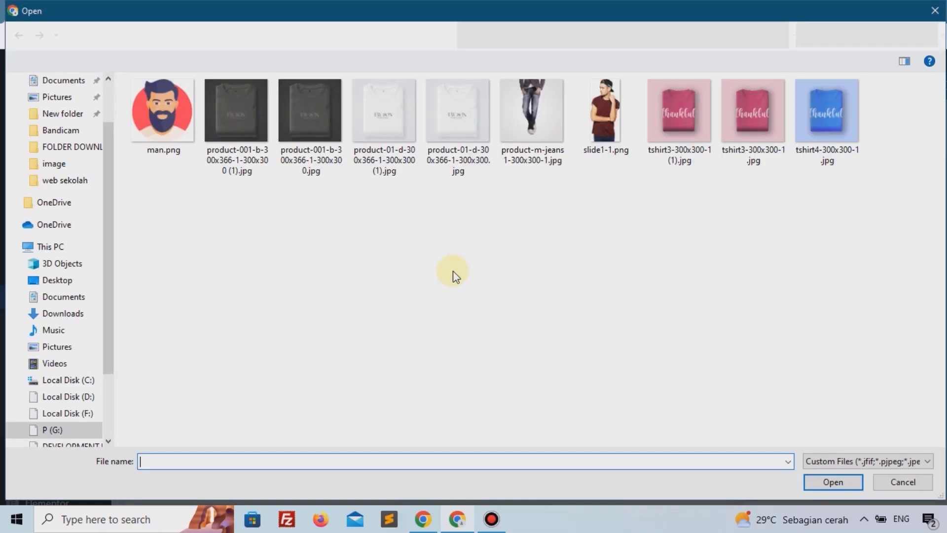
left_click(311, 129)
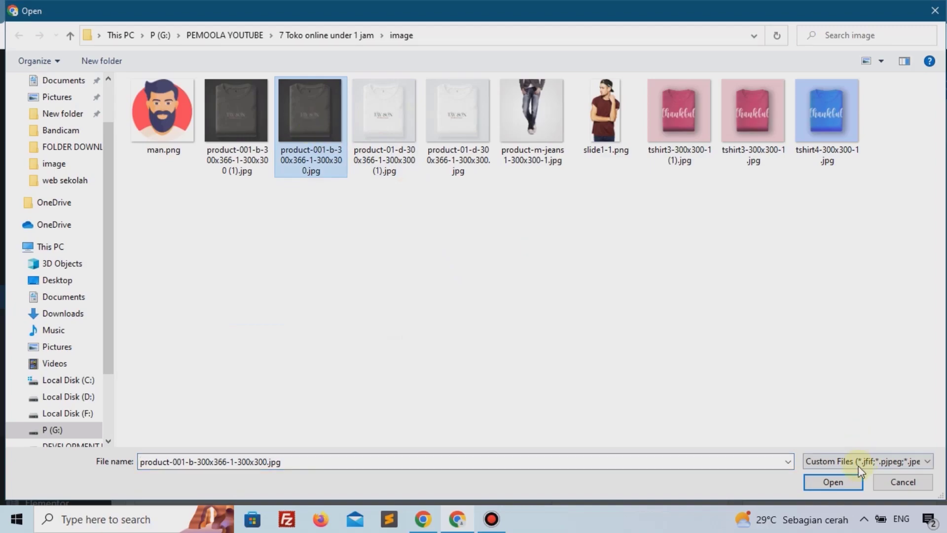
left_click(834, 478)
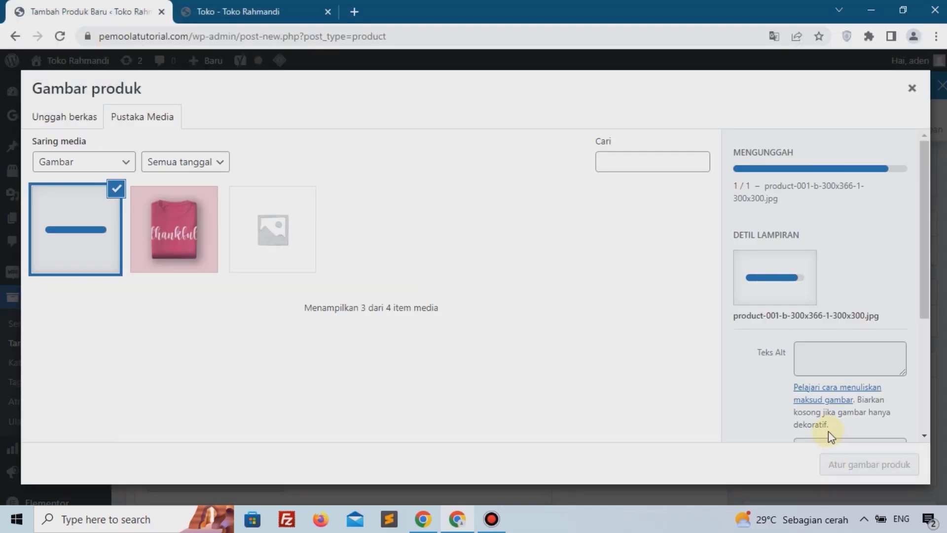
scroll(810, 384, "down", 3)
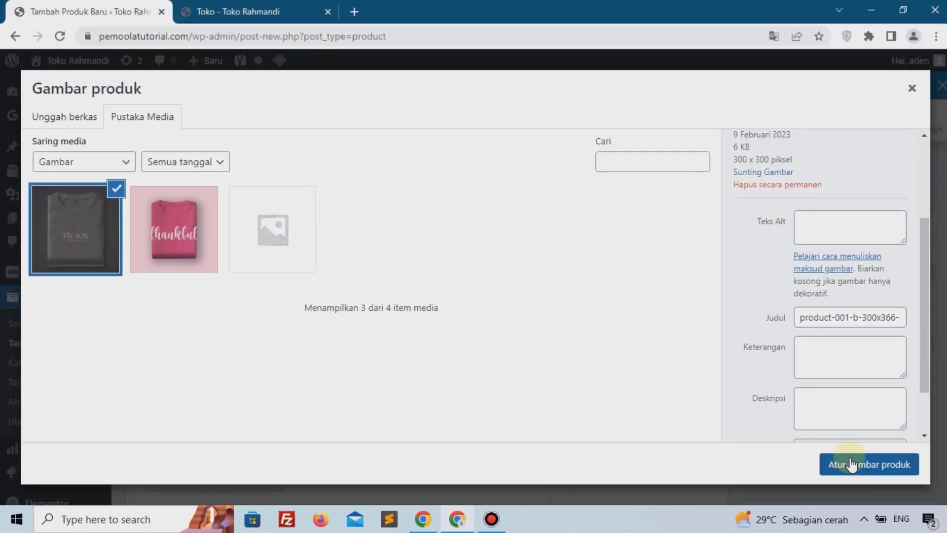
left_click(853, 465)
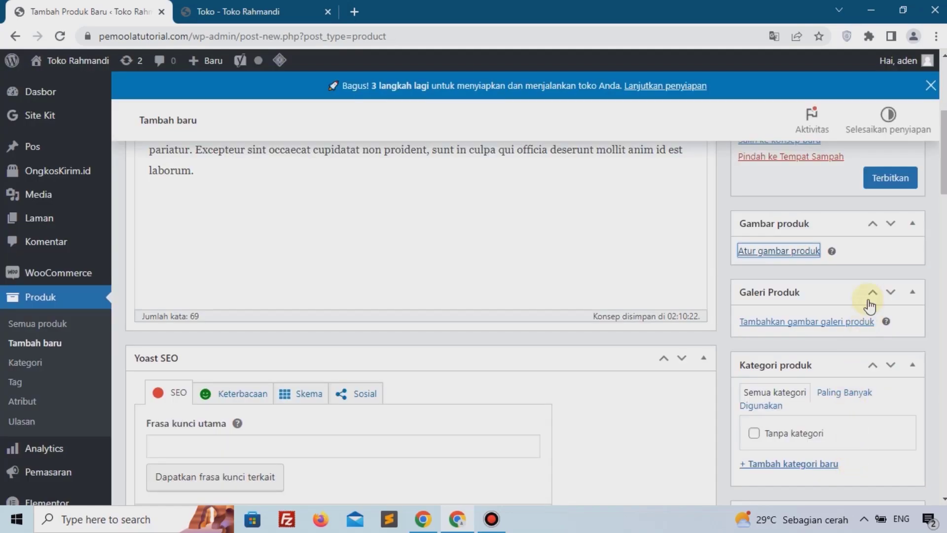
Step: Publish the Baju Keren product and reload the shop page in the other tab
left_click(884, 179)
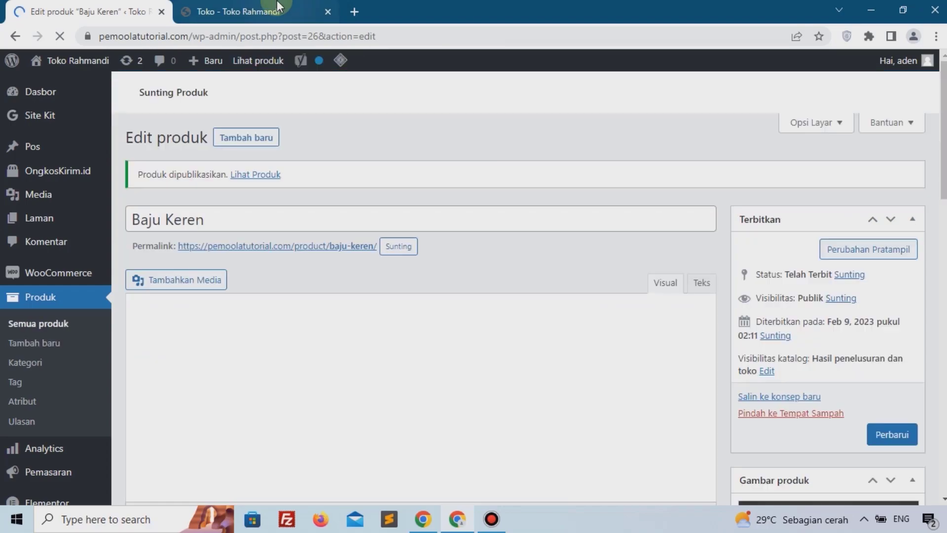
left_click(275, 11)
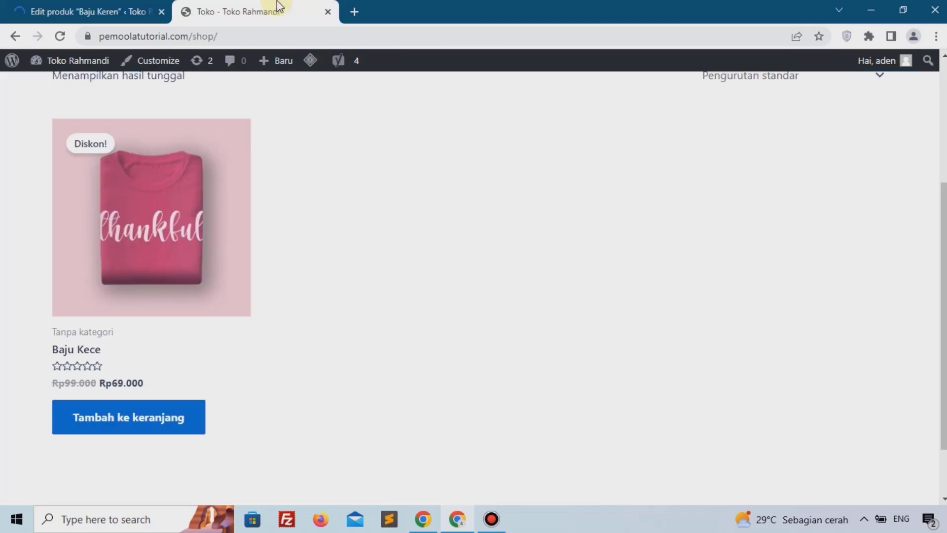
left_click(59, 36)
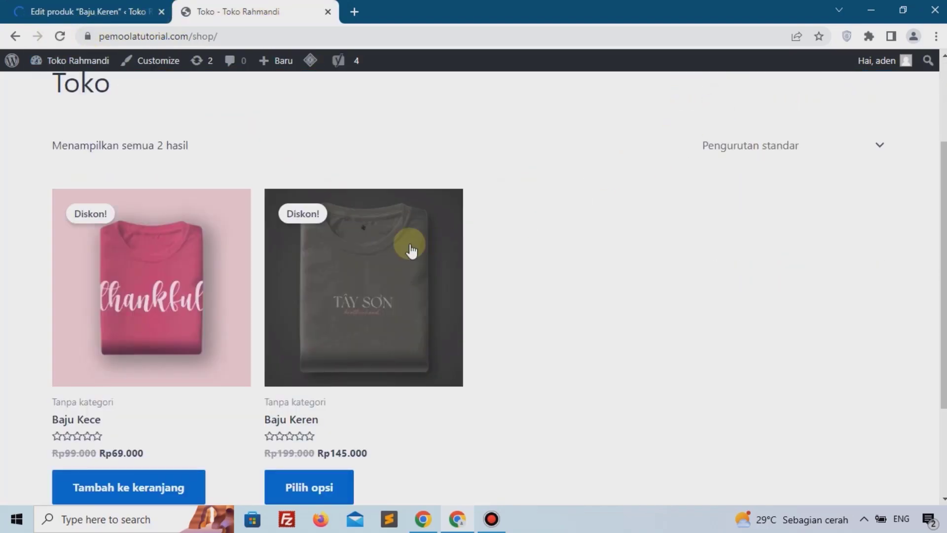
Step: Open the Baju Keren product page from the shop and try choosing size L and colour Hitam
scroll(347, 250, "down", 2)
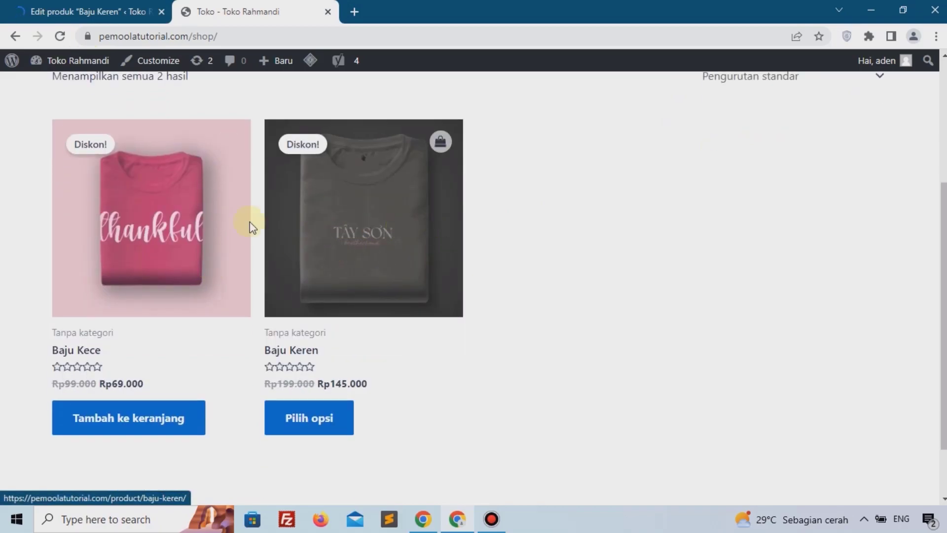
left_click(333, 220)
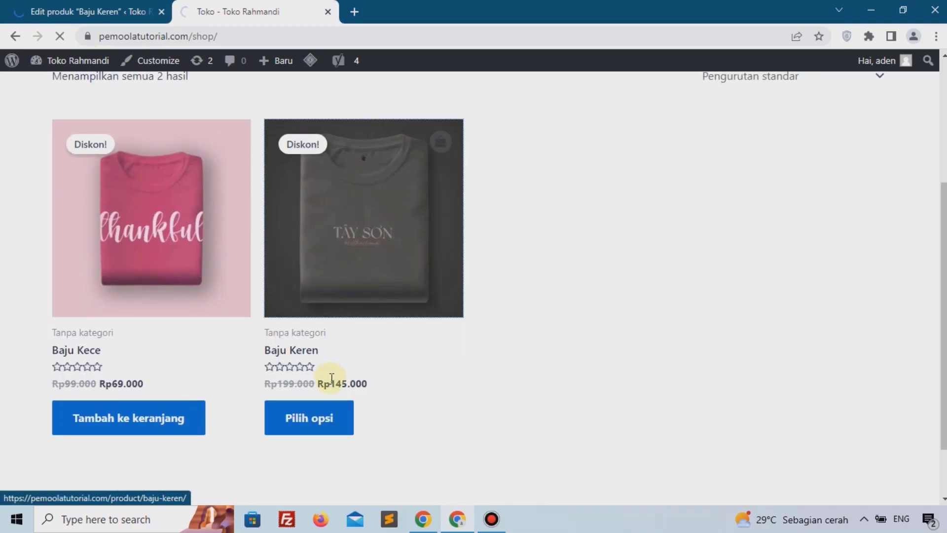
scroll(537, 325, "down", 3)
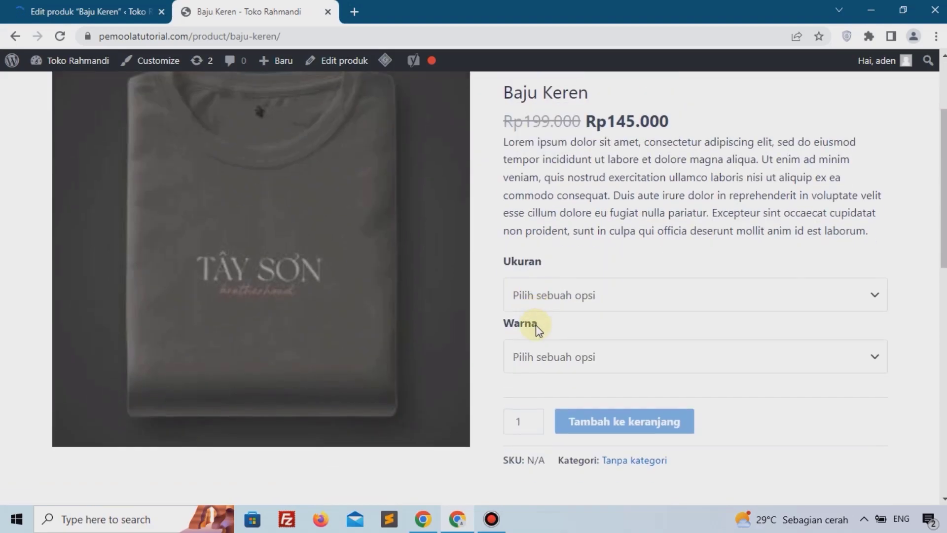
left_click(534, 299)
left_click(533, 333)
left_click(548, 350)
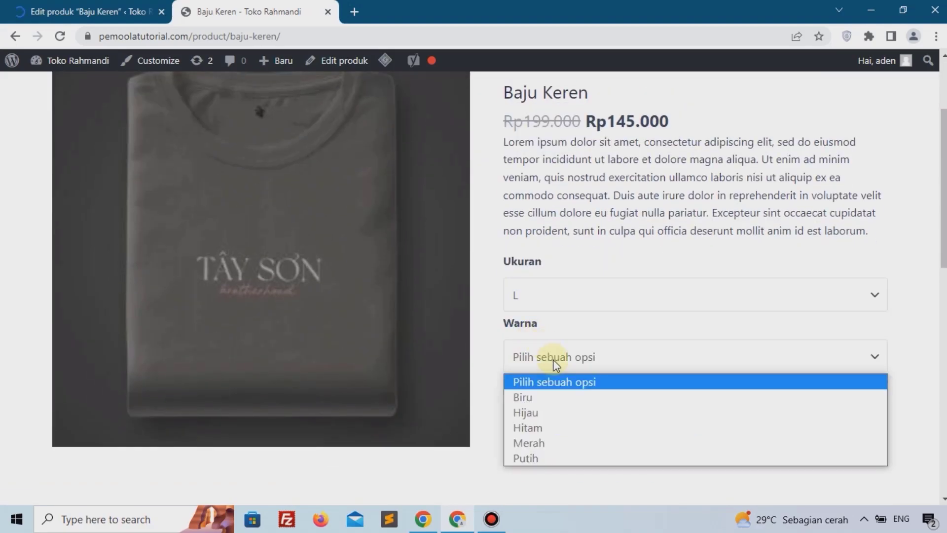
left_click(549, 421)
scroll(706, 363, "up", 3)
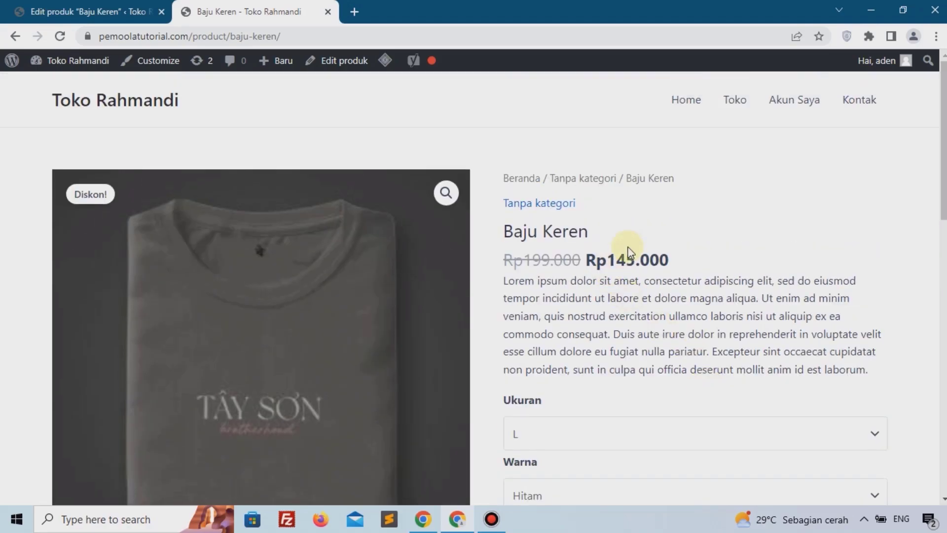
Step: Return to the shop page, then go back to the admin and open the list of all products
left_click(748, 112)
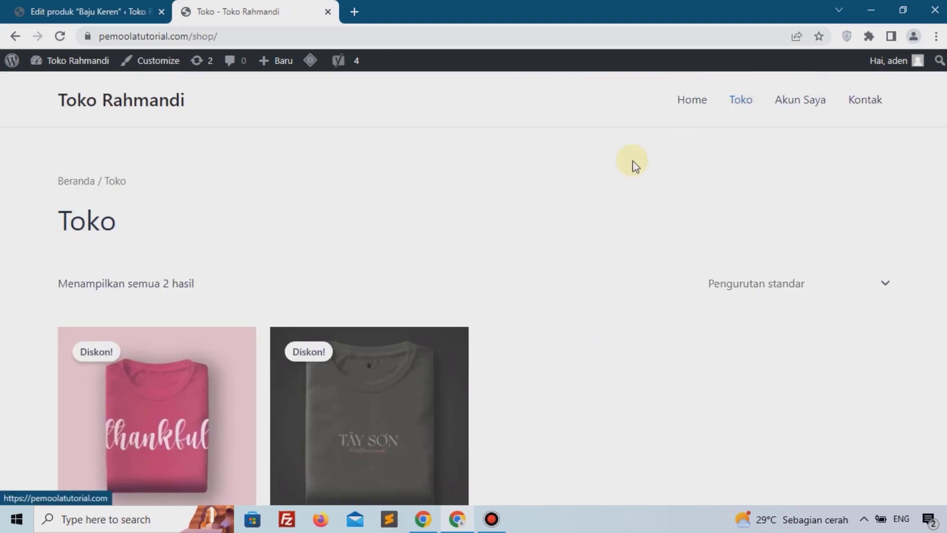
left_click(131, 10)
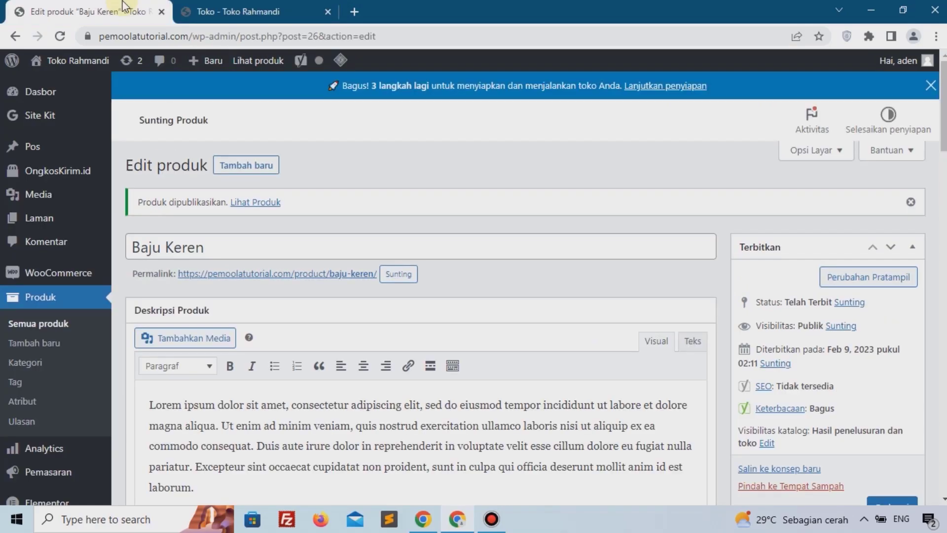
left_click(57, 323)
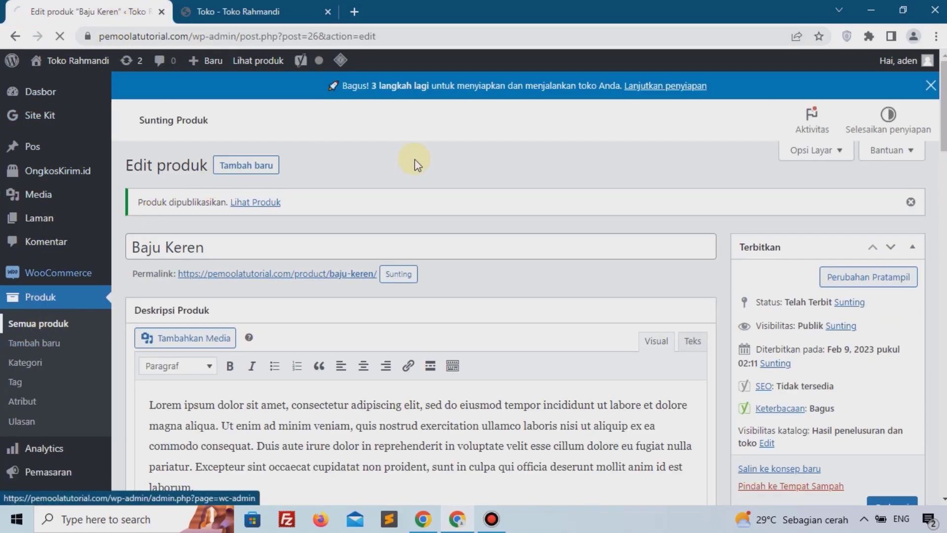
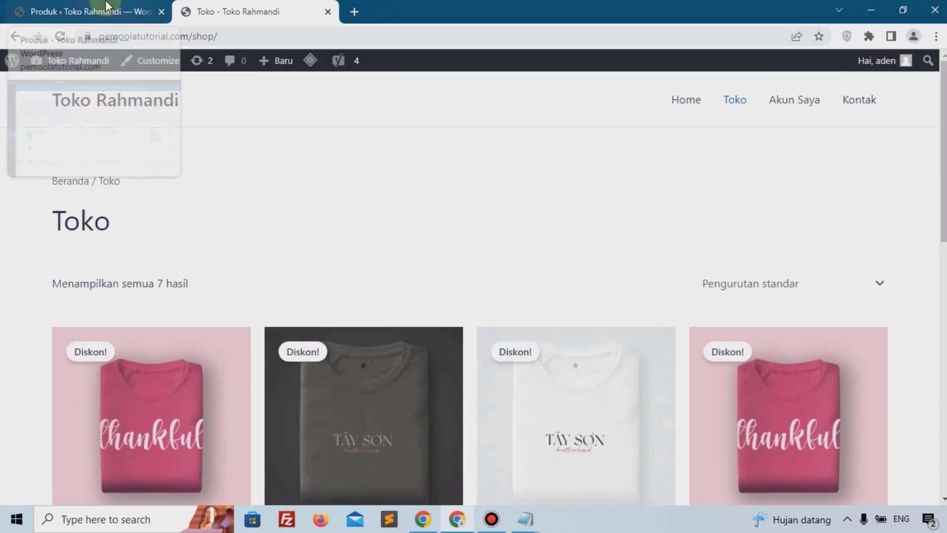
Step: Switch to the admin tab and open the Home page for editing from the list of all pages
left_click(104, 10)
mouse_move(76, 122)
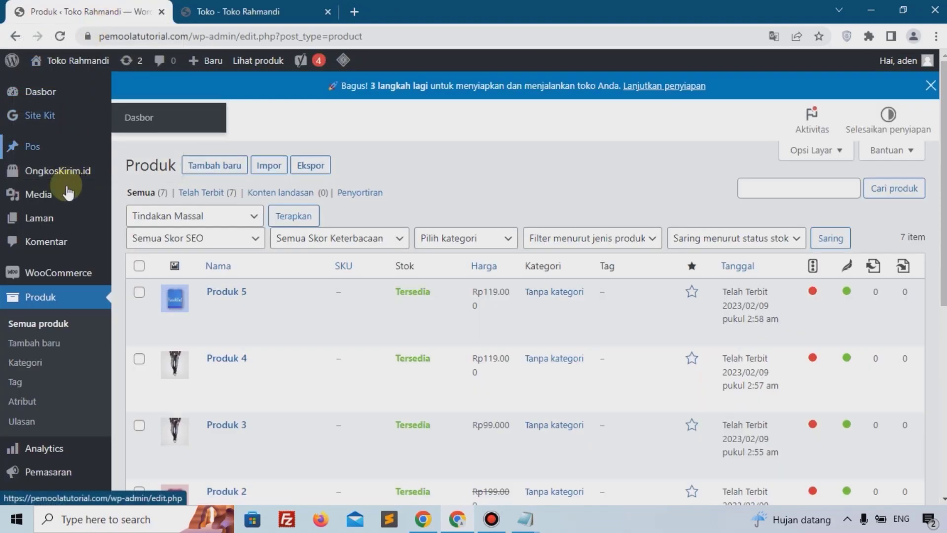
mouse_move(47, 219)
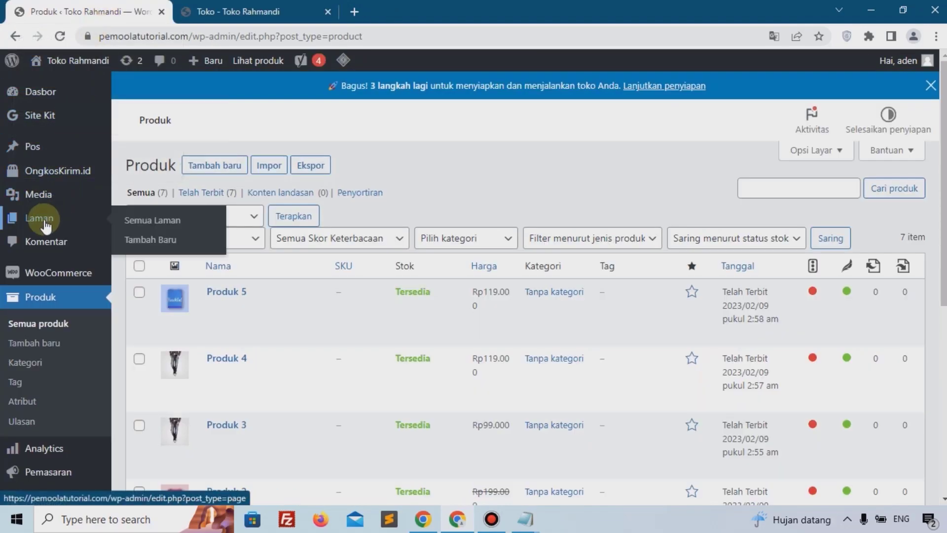
left_click(184, 230)
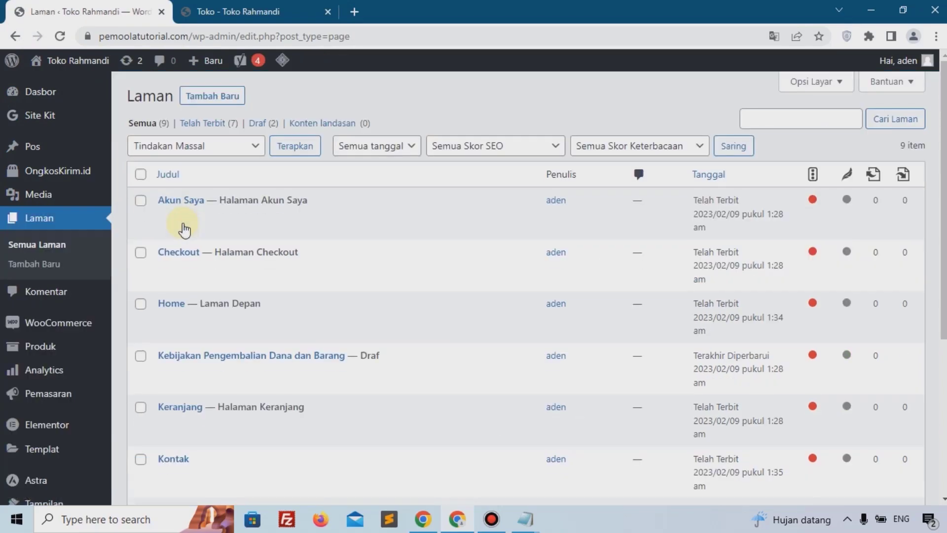
left_click(168, 317)
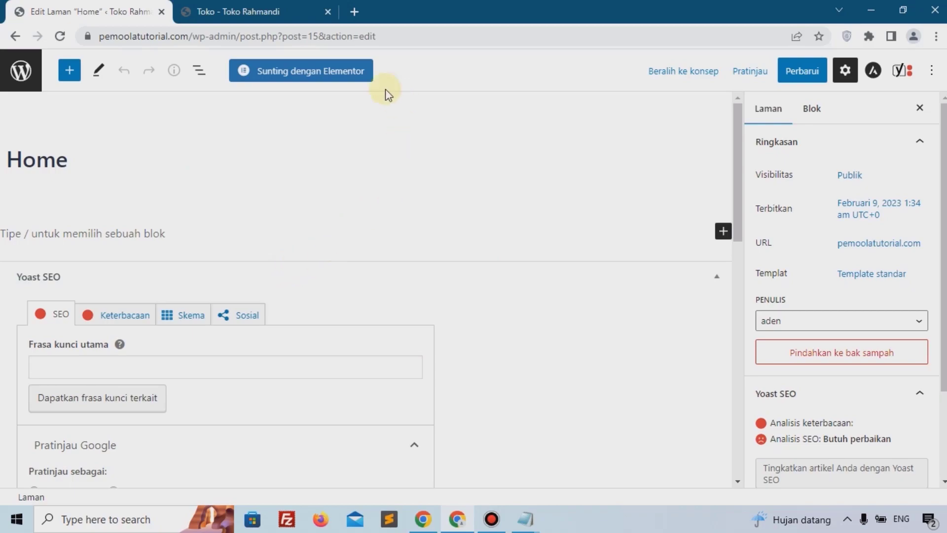
Step: Open the Home page in Elementor and dismiss the Yoast notice and the Navigator panel
left_click(279, 67)
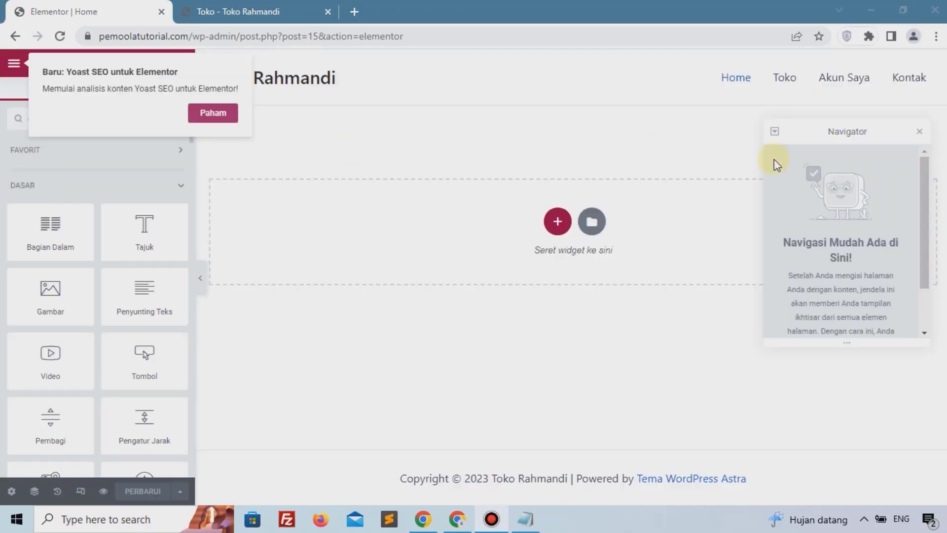
left_click(213, 114)
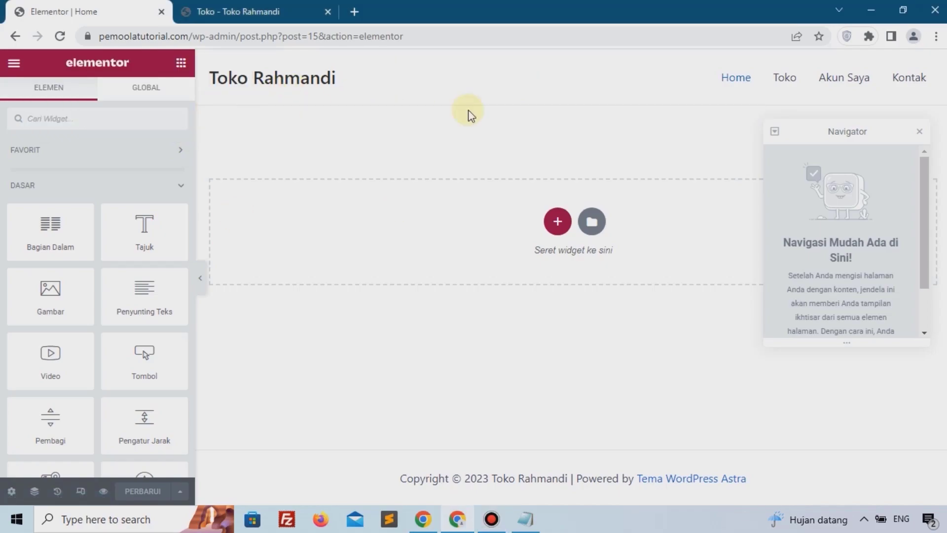
left_click(919, 133)
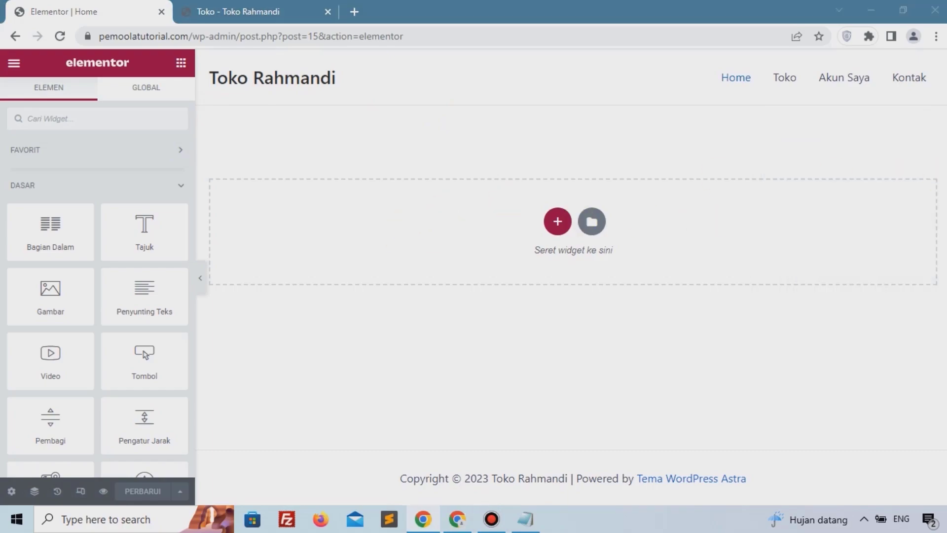
Step: Add a one-column section and set its height to fit the screen
left_click(558, 222)
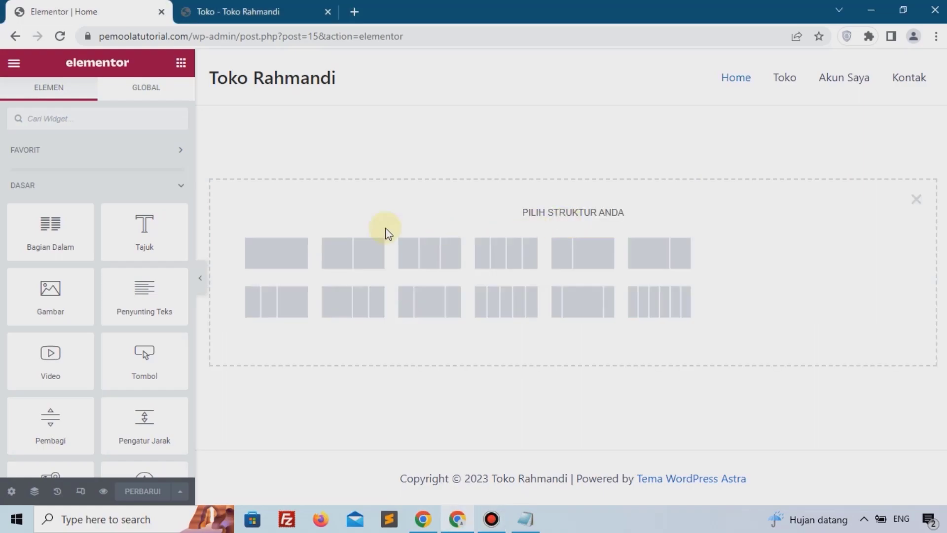
left_click(280, 254)
left_click(127, 279)
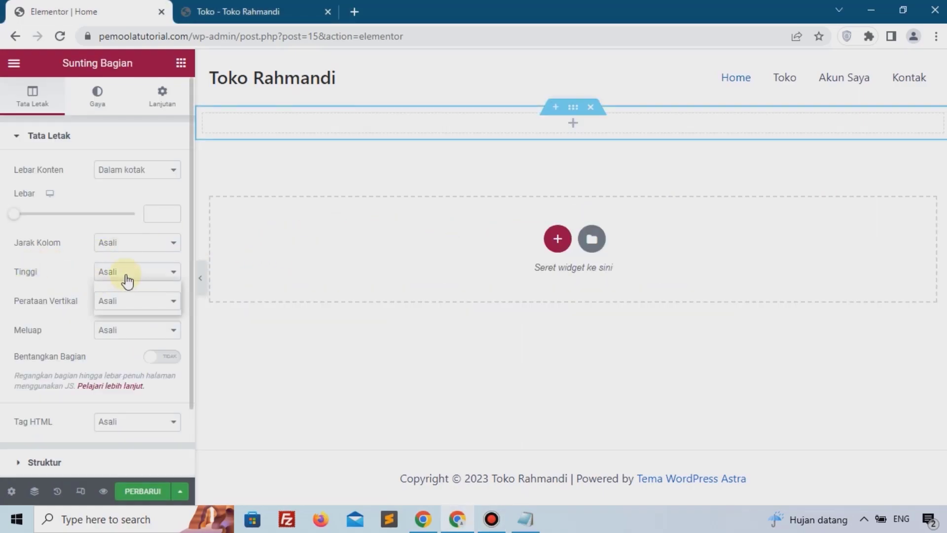
left_click(126, 303)
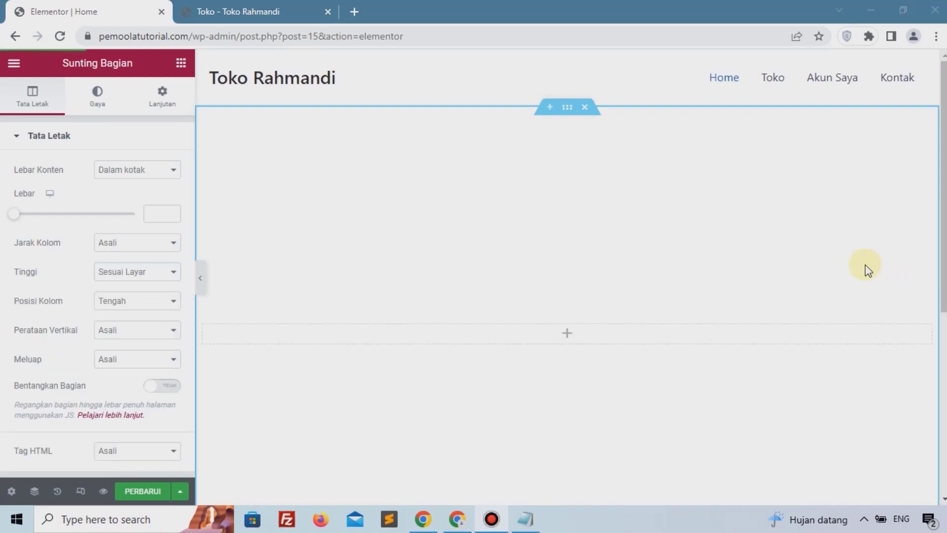
Step: Give the section a classic background colour of #F5F5F5
left_click(101, 94)
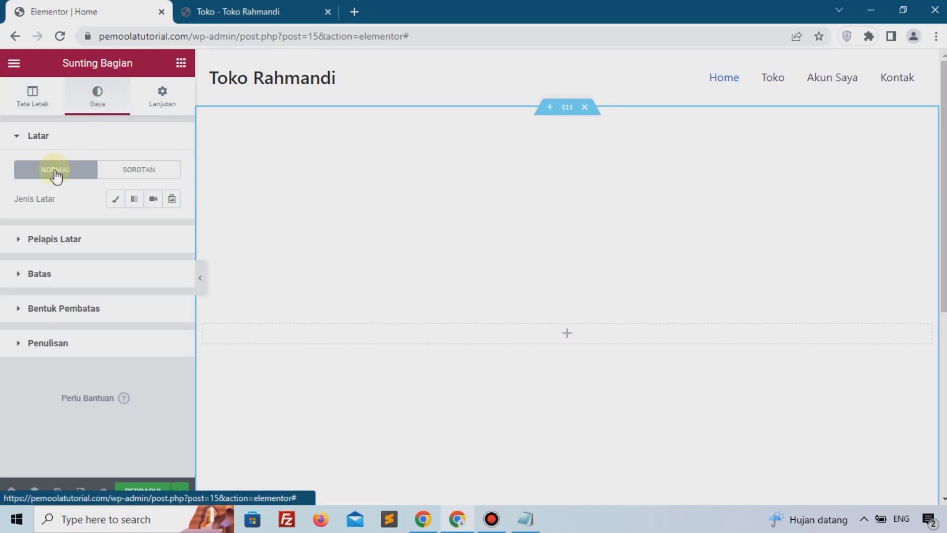
left_click(116, 200)
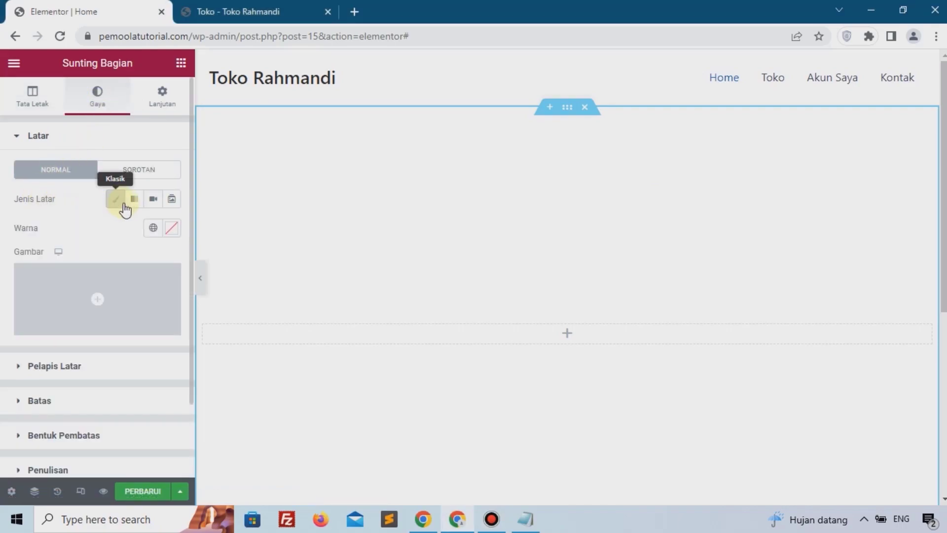
left_click(171, 228)
left_click(229, 321)
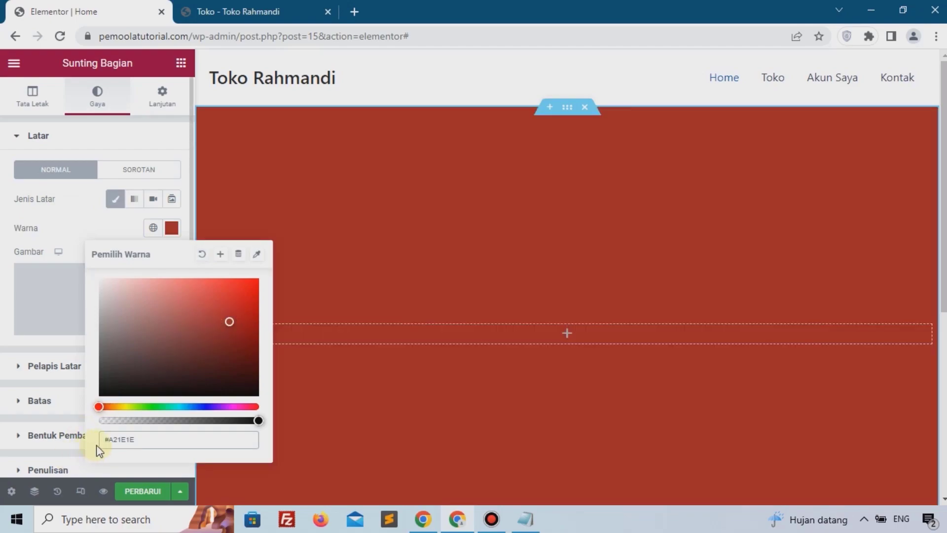
double_click(97, 445)
type("#F5F5F5")
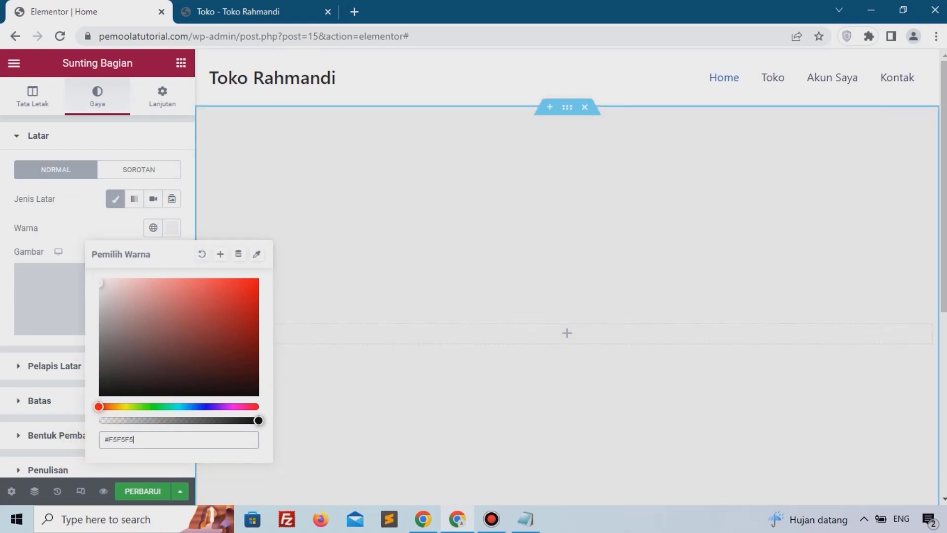
key("alt+Tab")
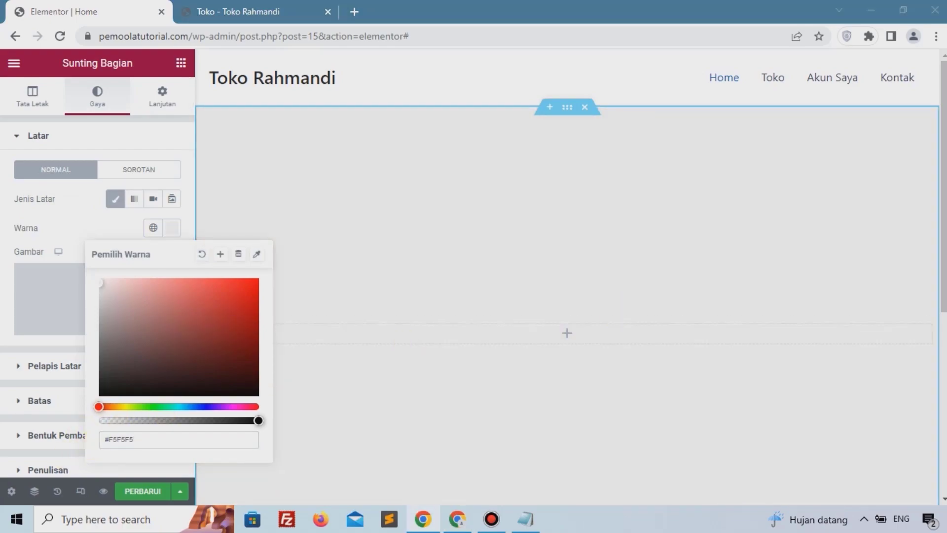
Step: Add an Inner Section widget inside the section and set its height to minimum height
left_click(570, 336)
left_click_drag(45, 220, 563, 331)
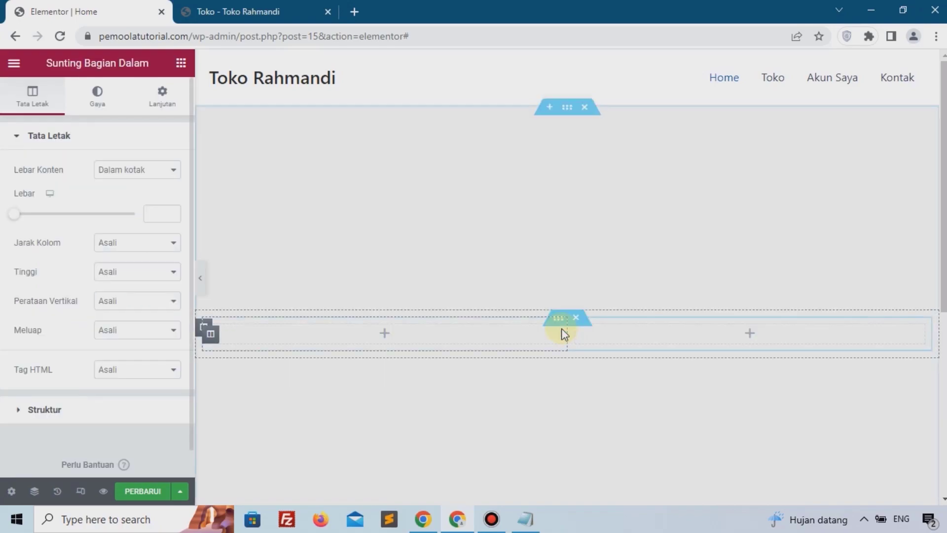
left_click(106, 271)
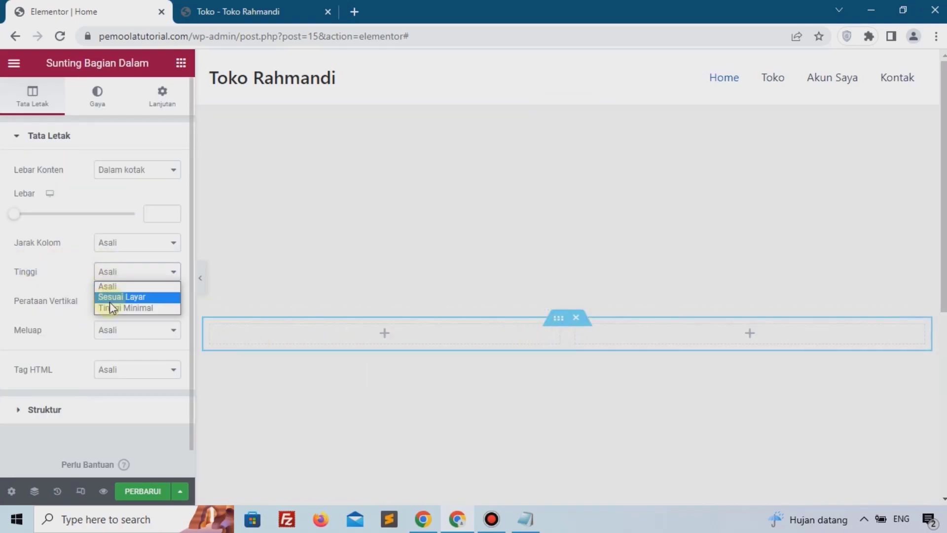
left_click(111, 308)
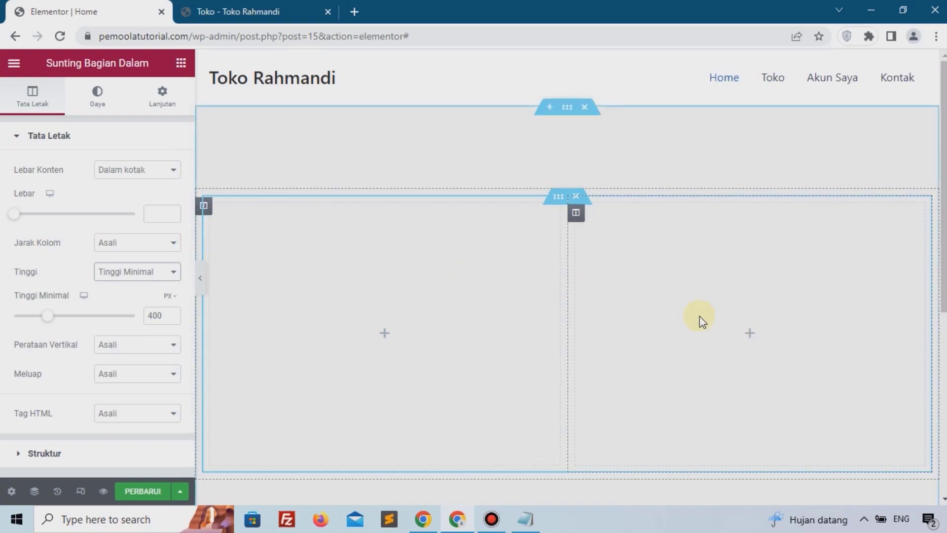
Step: Place an Image widget in the right column and upload slide1-1.png from the computer as its image
left_click(747, 334)
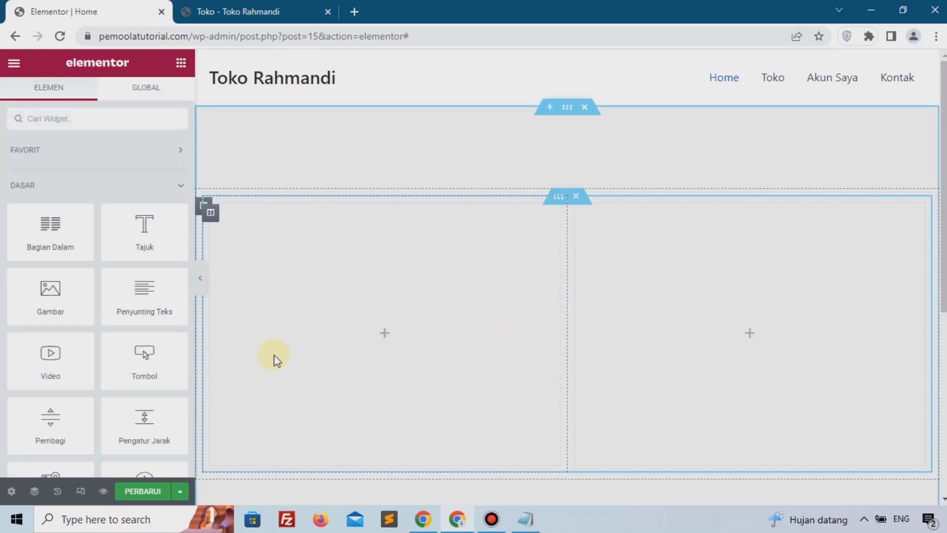
left_click_drag(47, 300, 726, 320)
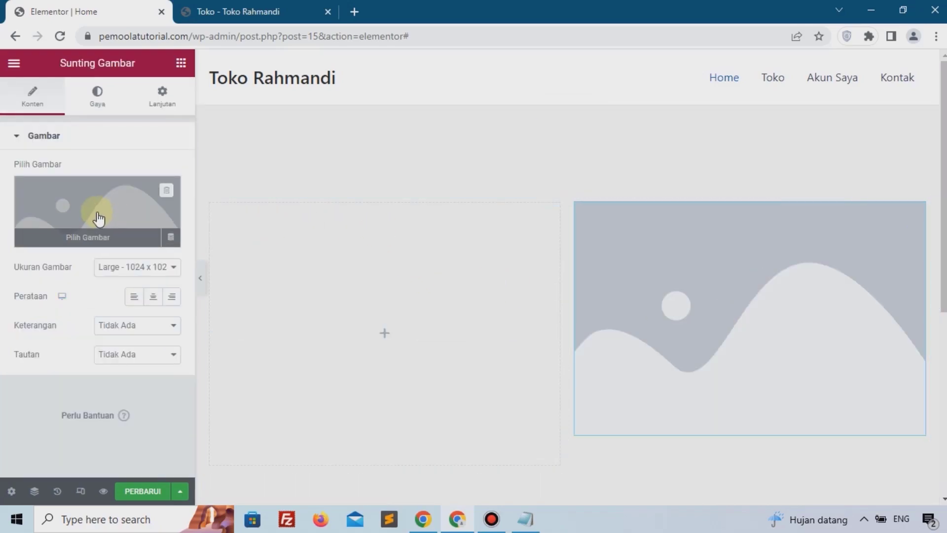
left_click(99, 218)
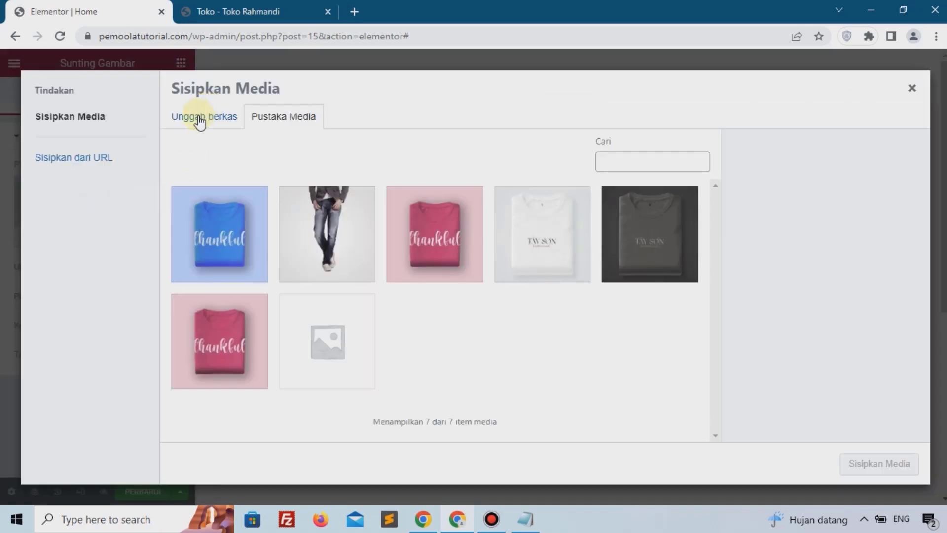
left_click(200, 117)
left_click(524, 293)
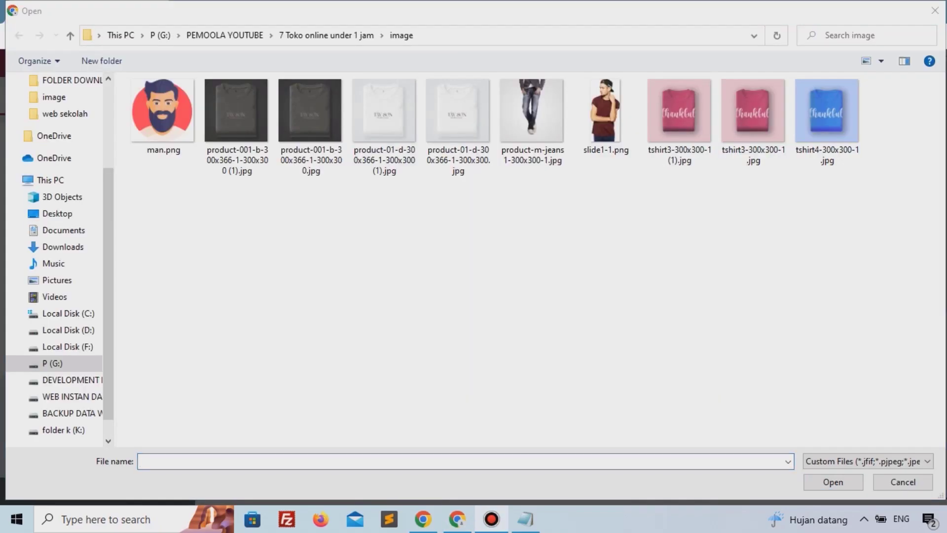
left_click(596, 114)
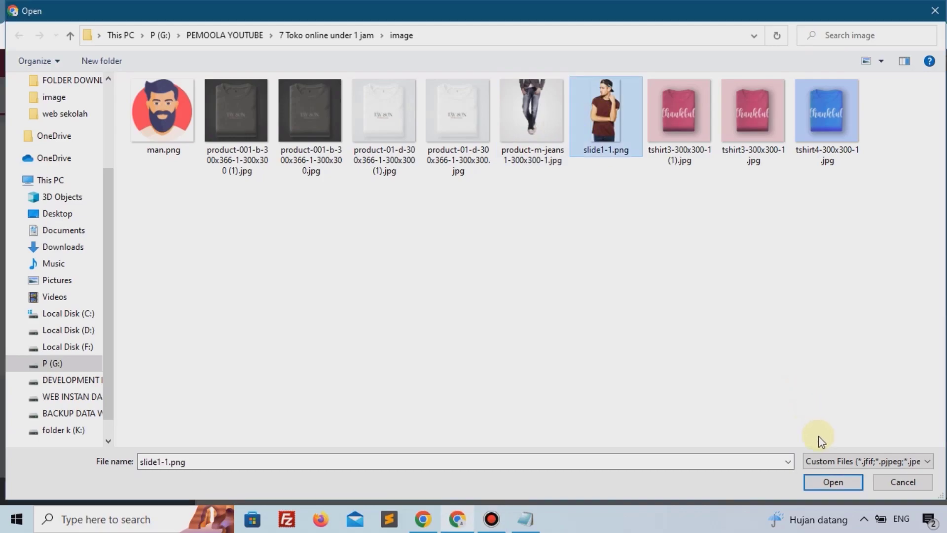
left_click(834, 482)
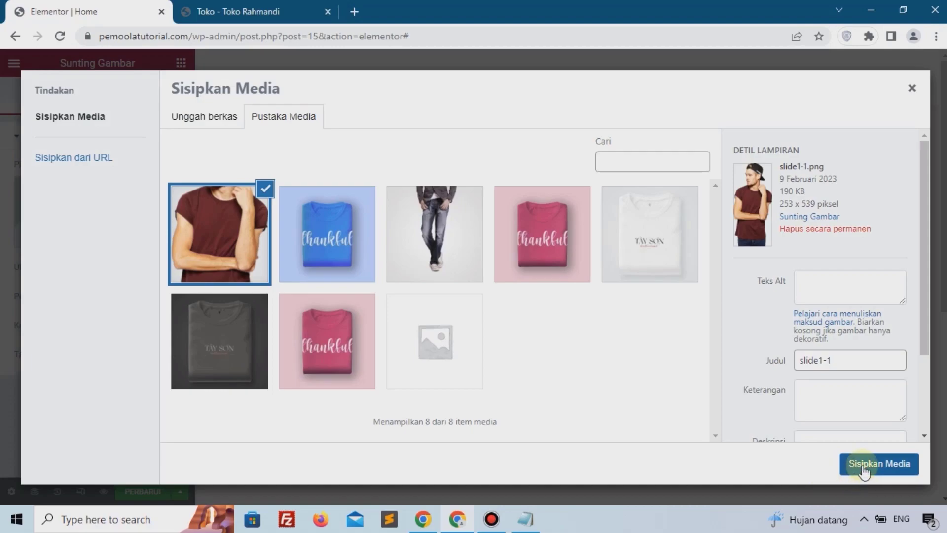
left_click(864, 468)
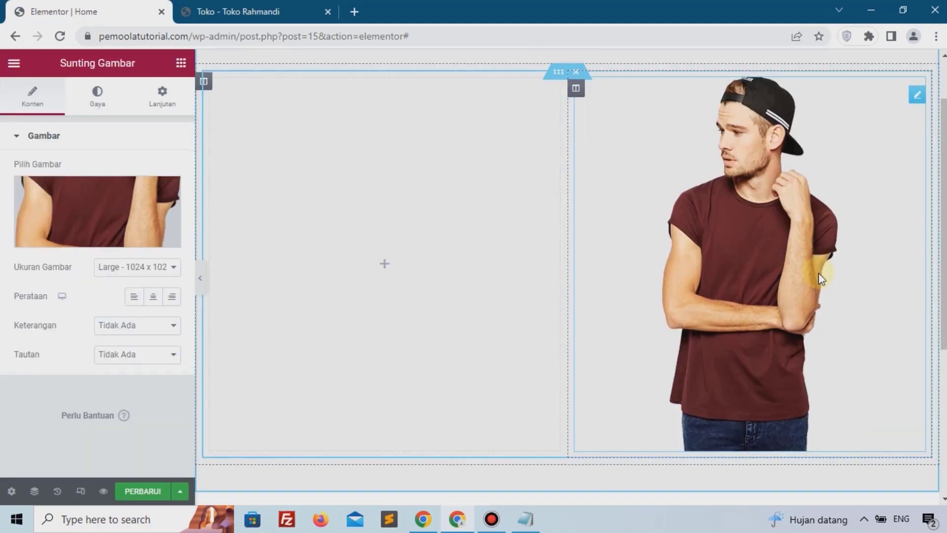
Step: Add a Heading widget to the left column with the text Toko Fashion Jakarta
scroll(819, 274, "up", 2)
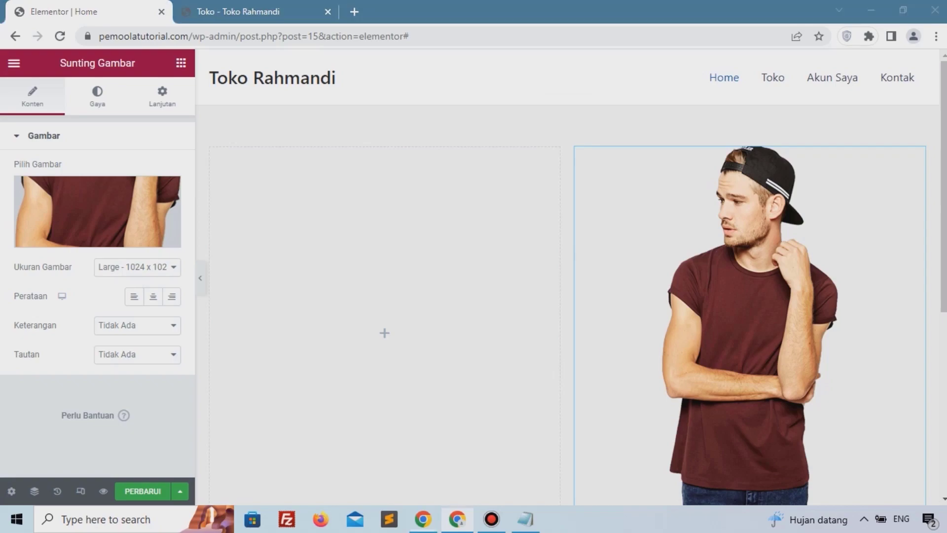
left_click(388, 337)
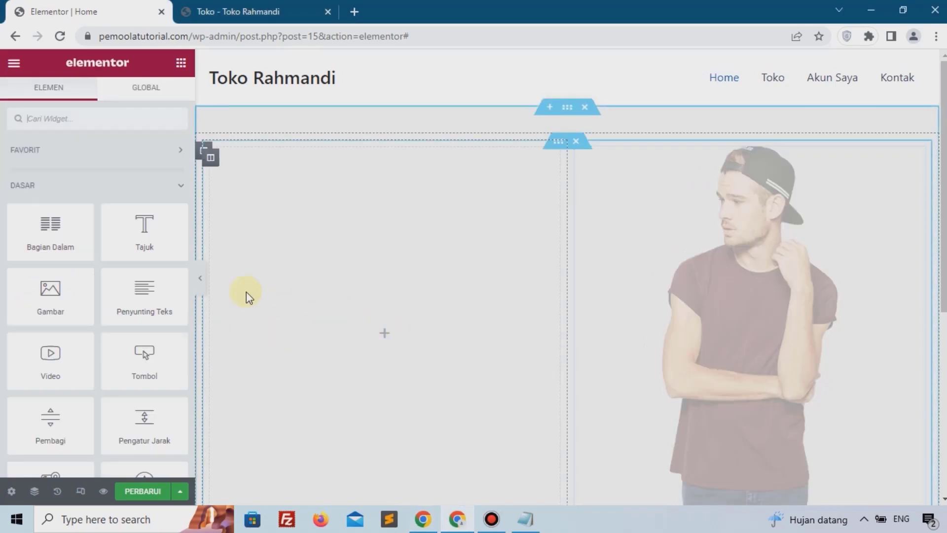
left_click_drag(143, 227, 349, 328)
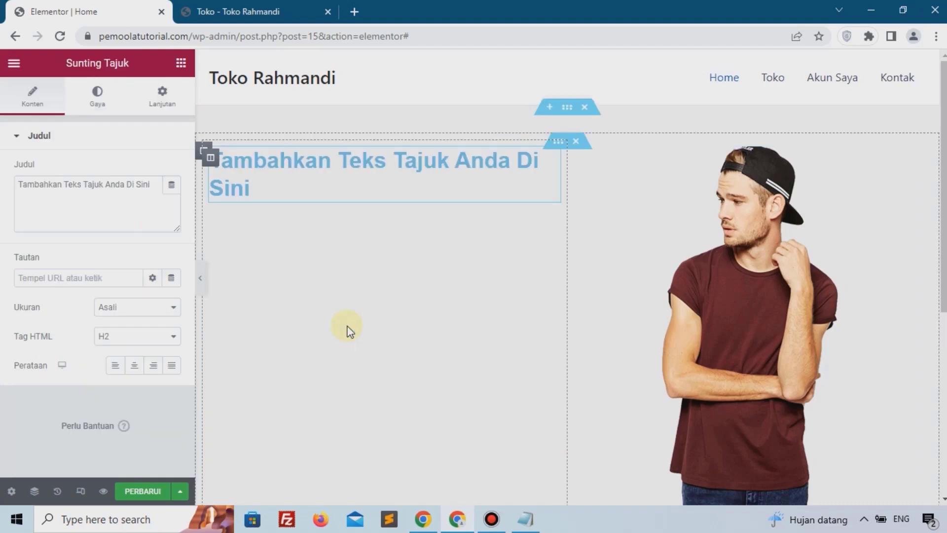
left_click(75, 180)
key("ctrl+a")
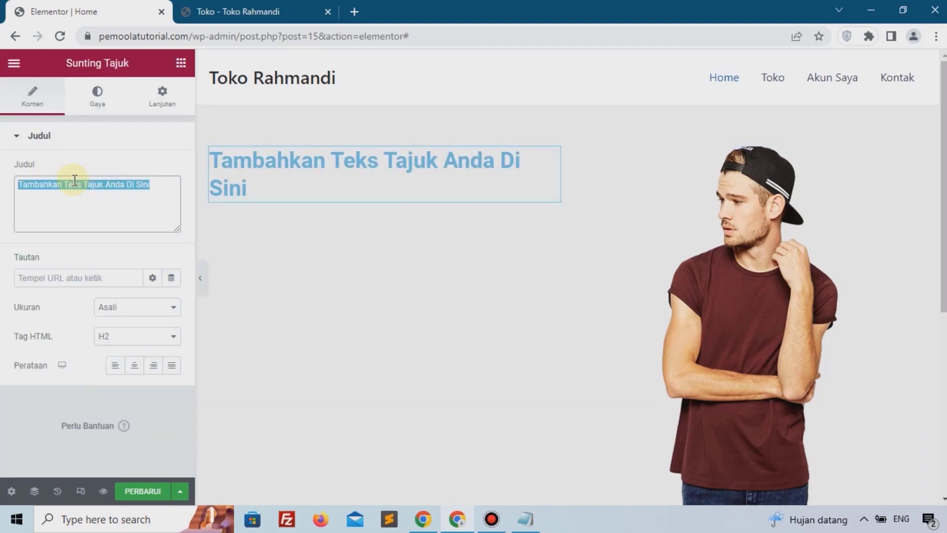
type("Toko Fashion Jakarta")
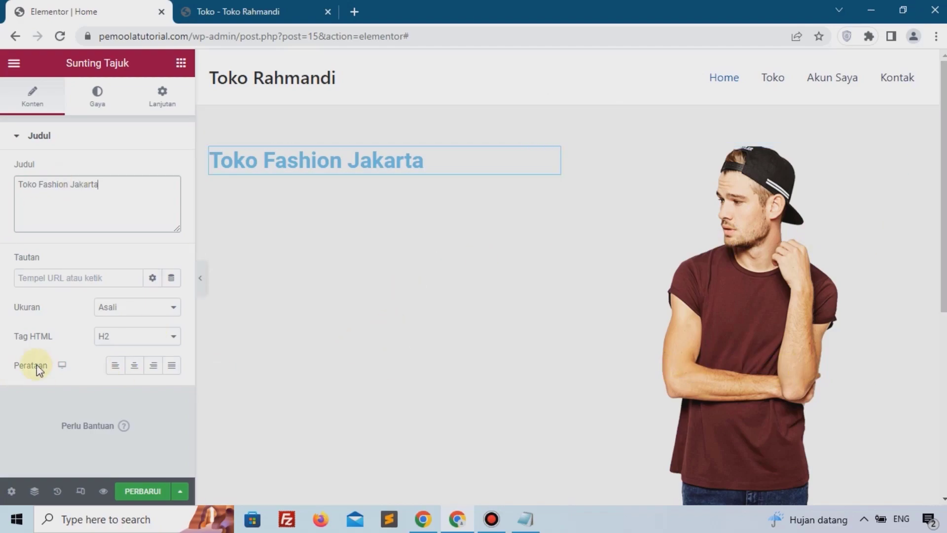
Step: Centre the heading and set its text colour to #000000
left_click(134, 366)
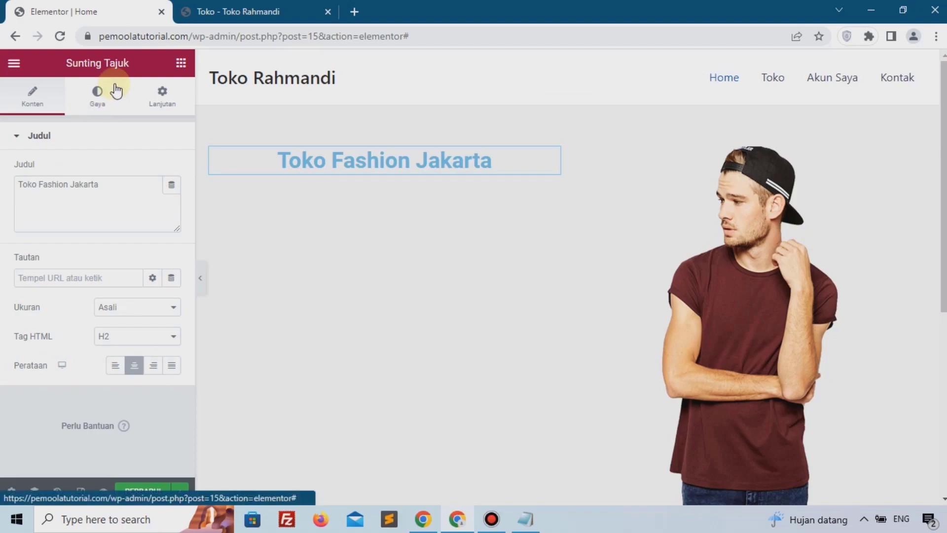
left_click(99, 98)
left_click(171, 170)
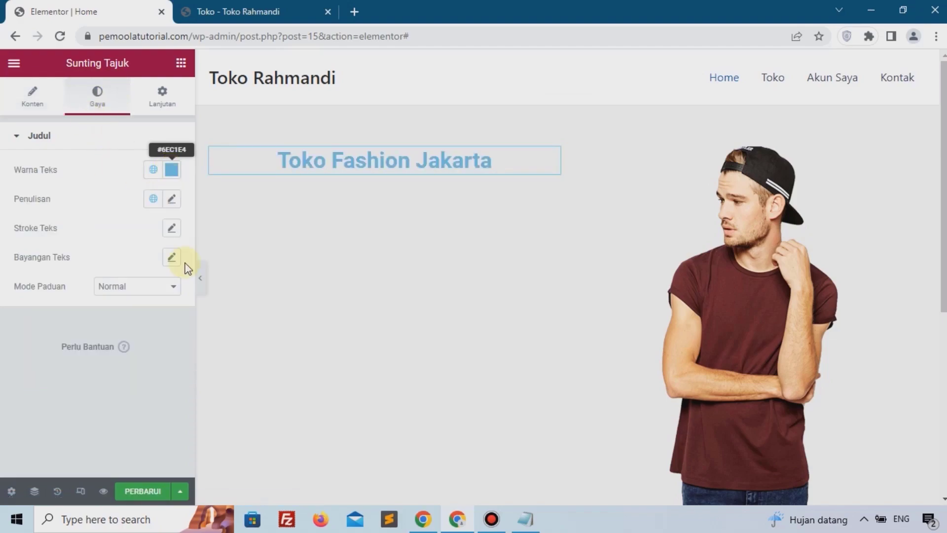
left_click_drag(196, 272, 228, 344)
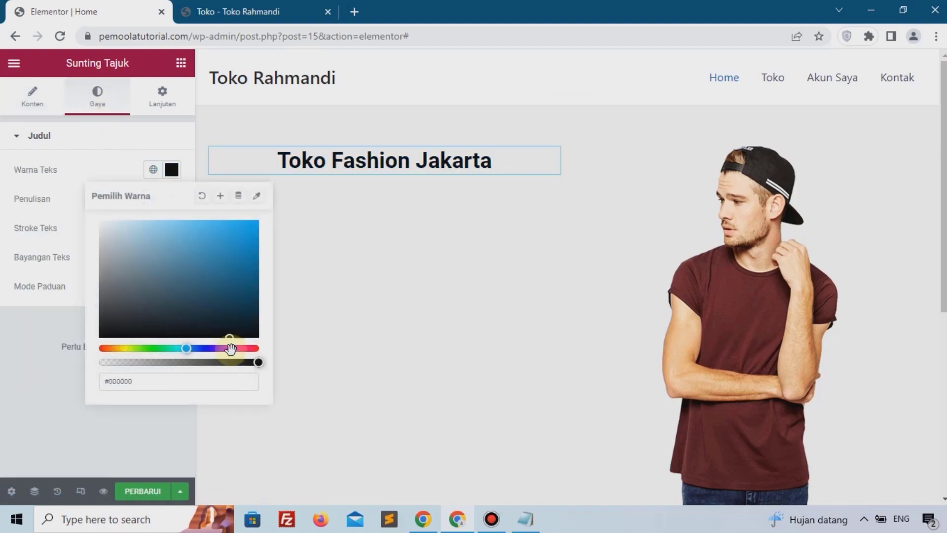
left_click(3, 390)
Step: Set the heading's typography size to 35 px
left_click(172, 200)
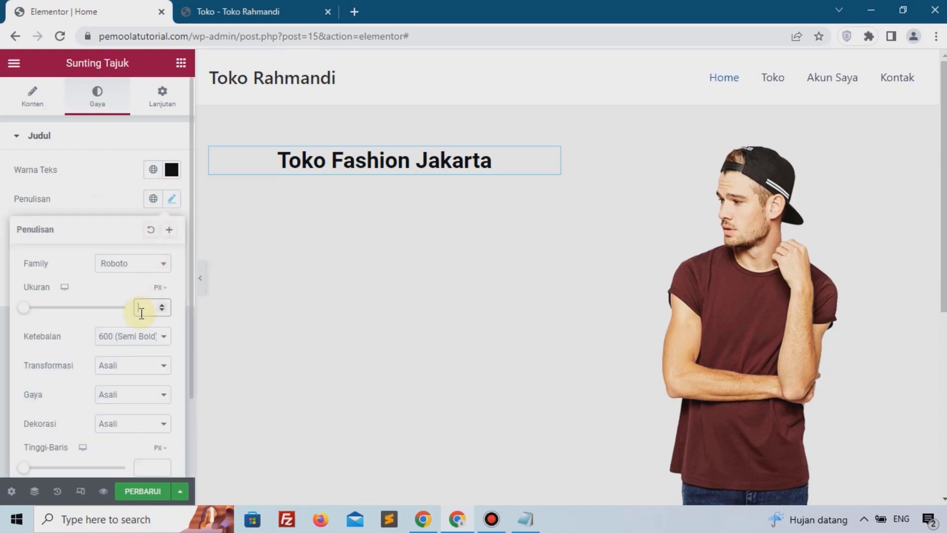
type("35")
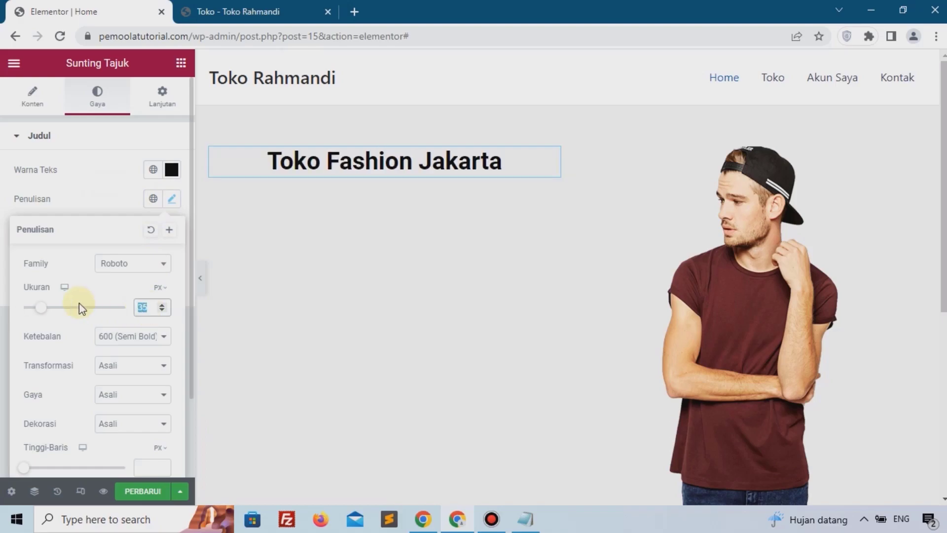
type("40")
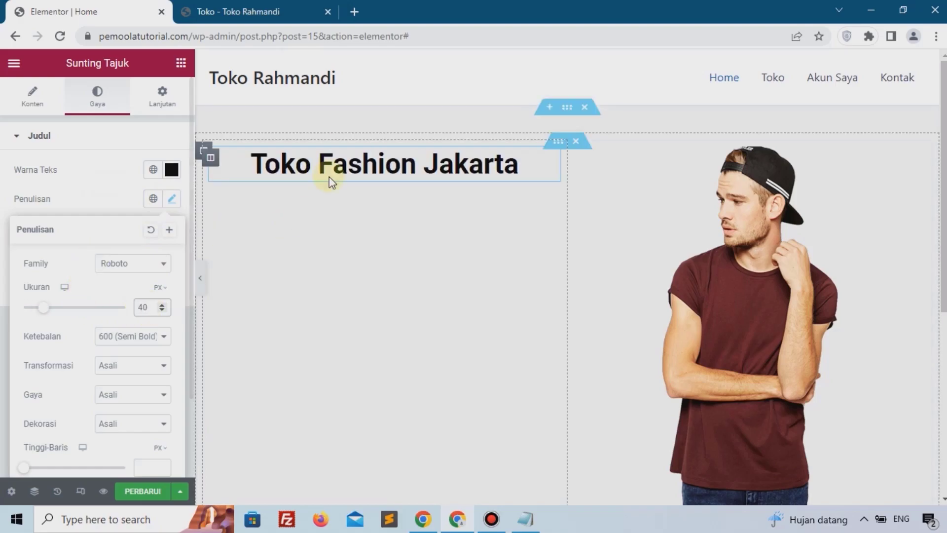
Step: Set the heading's typography size to 40 px
scroll(446, 261, "down", 3)
scroll(446, 262, "up", 5)
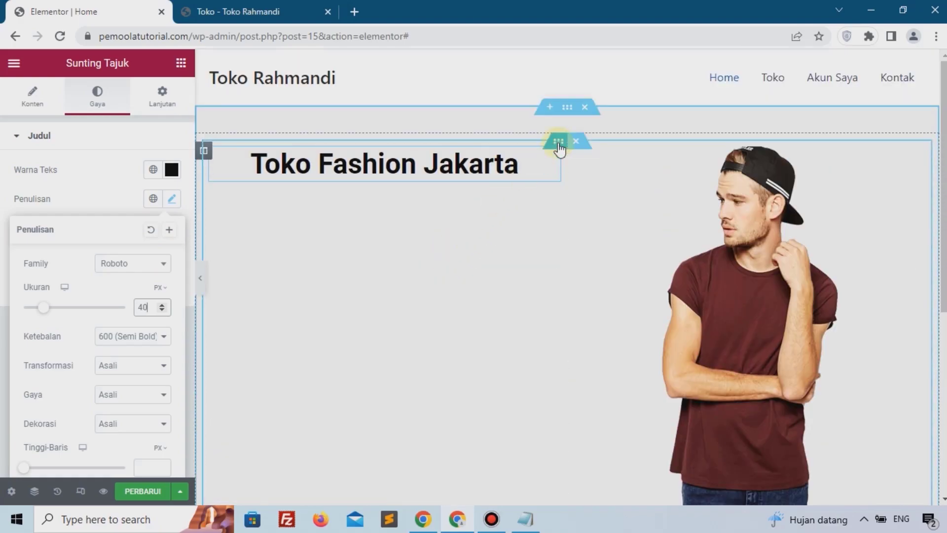
Step: Select the inner section and set its vertical alignment to Tengah
left_click(559, 143)
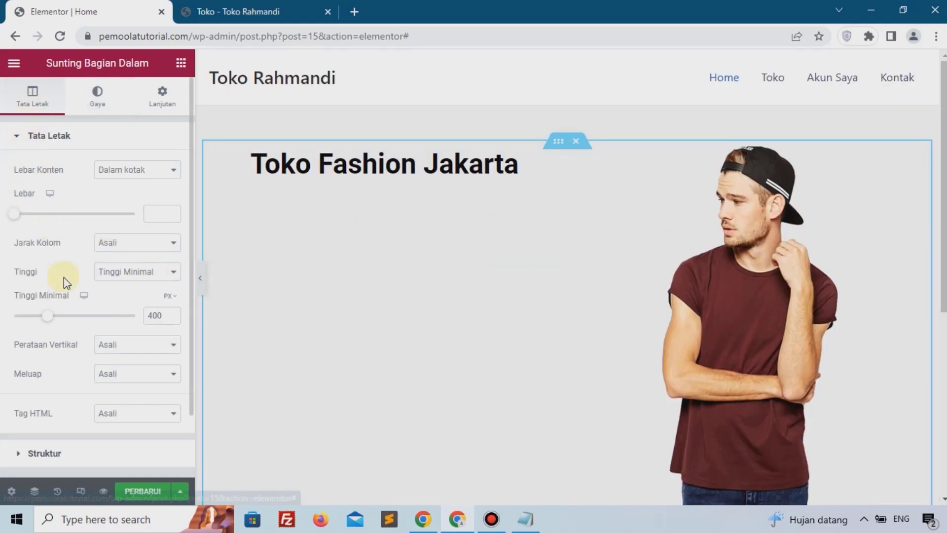
left_click(105, 347)
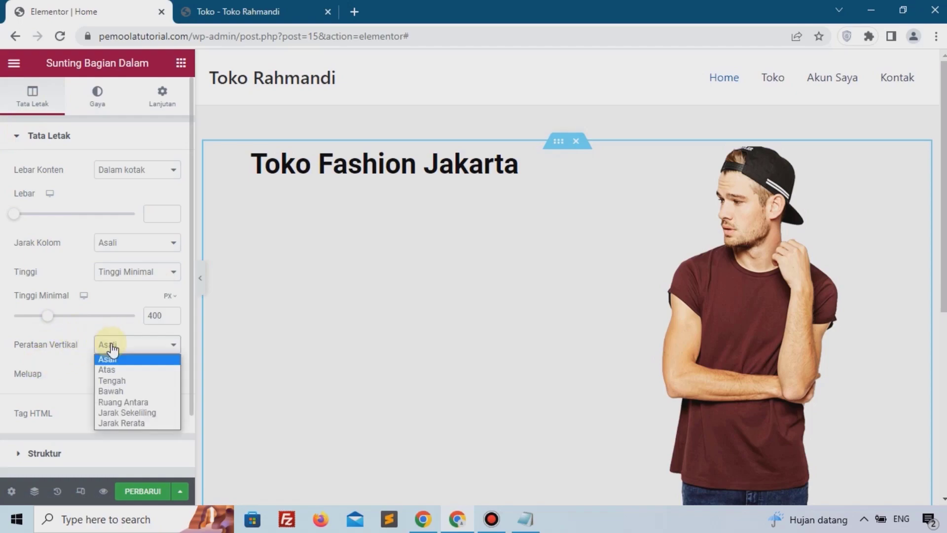
left_click(113, 377)
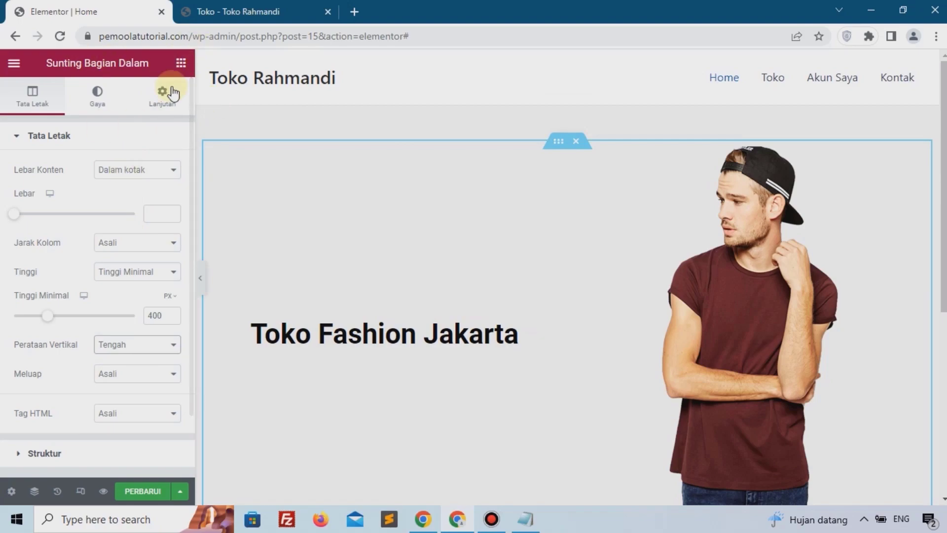
Step: Add a Button widget below the heading in the left column and set its text to Lihat Produk
left_click(181, 63)
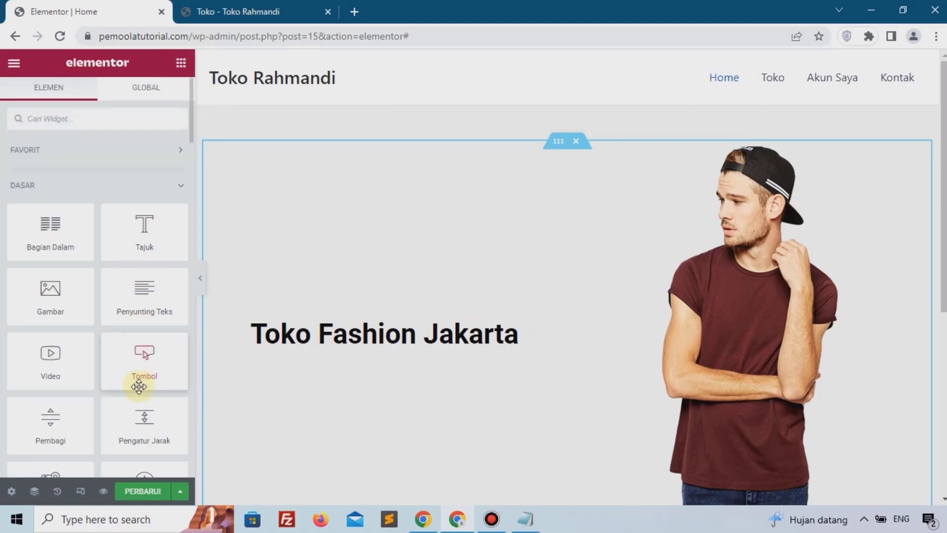
left_click_drag(127, 378, 315, 339)
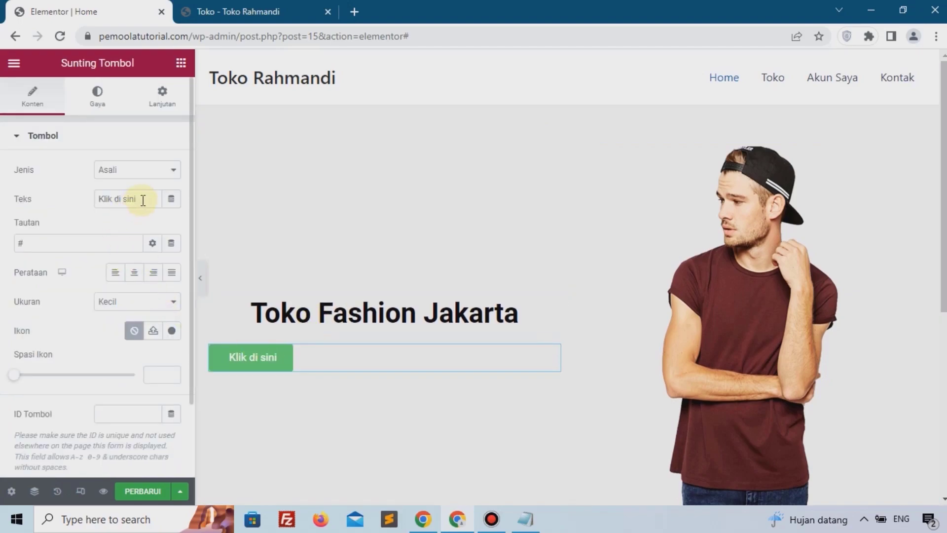
left_click_drag(143, 200, 3, 205)
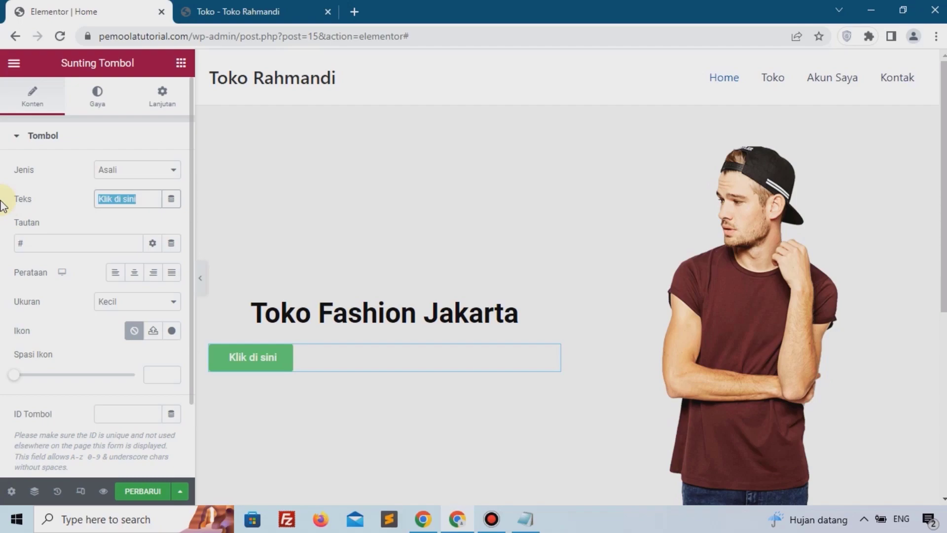
type("Lihat Produk")
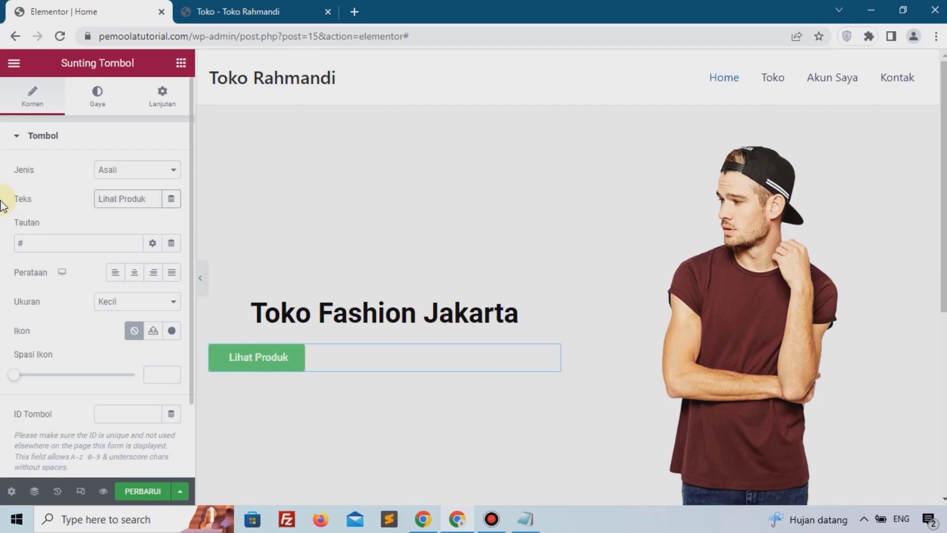
Step: Copy the shop page link from the site tab and paste it as the button's link
left_click(240, 10)
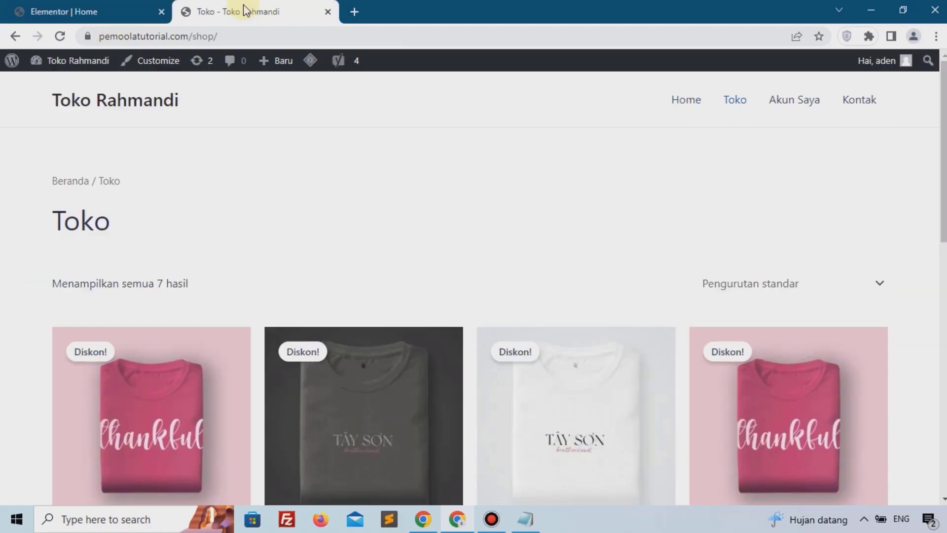
right_click(730, 105)
left_click(733, 201)
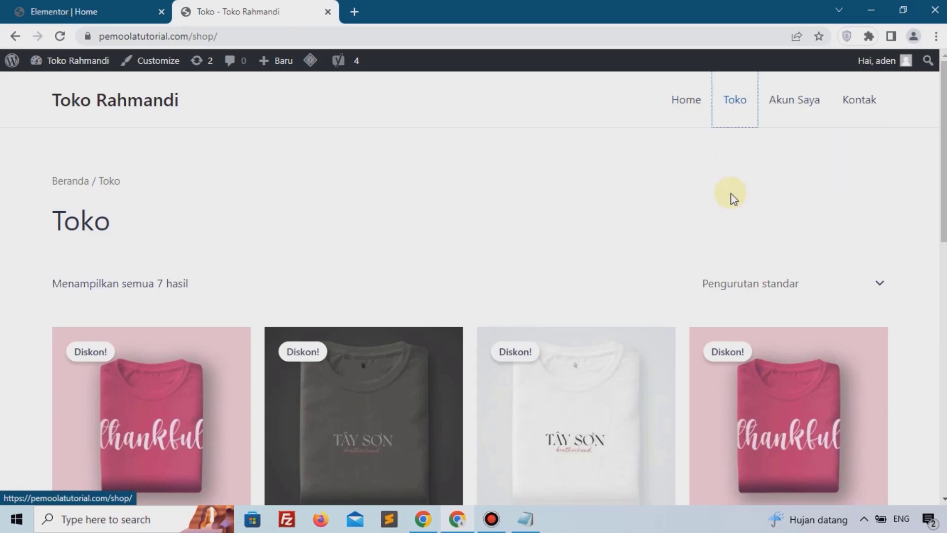
left_click(124, 11)
double_click(44, 244)
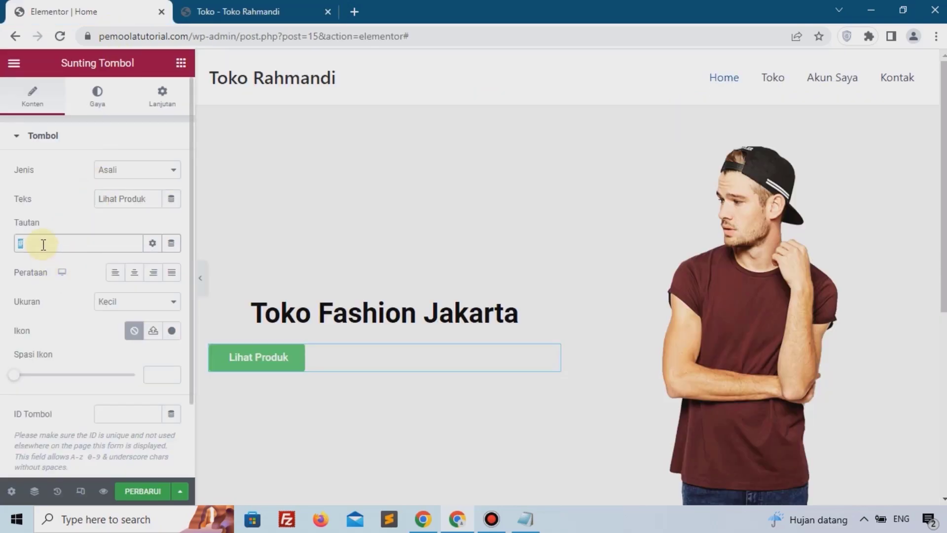
key("ctrl+v")
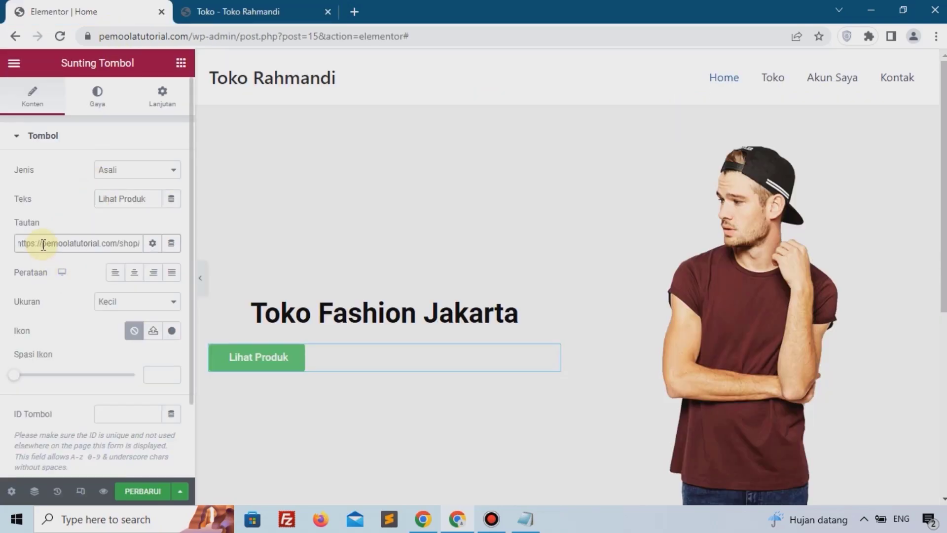
Step: Centre the Lihat Produk button within its column
left_click(134, 282)
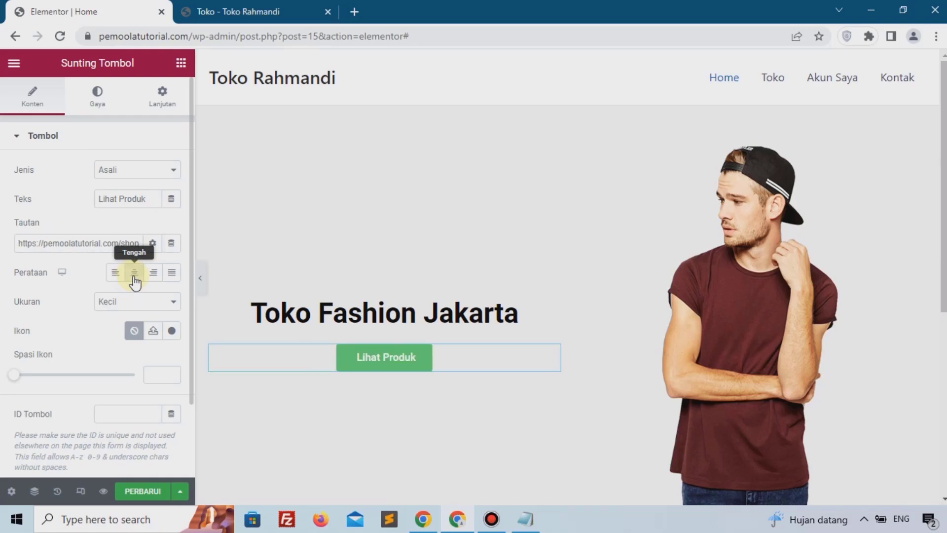
scroll(393, 393, "down", 3)
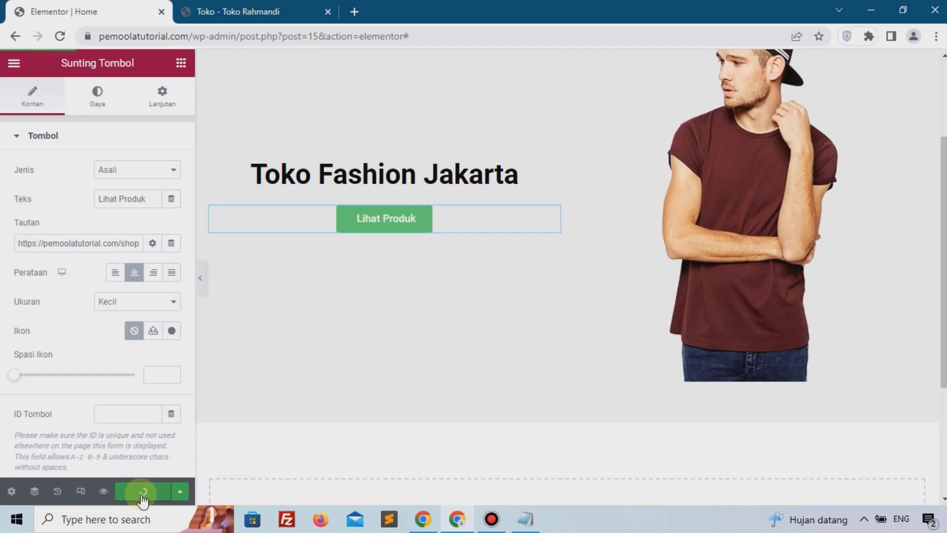
Step: Open the live Home page in the site tab to review the hero section
left_click(276, 11)
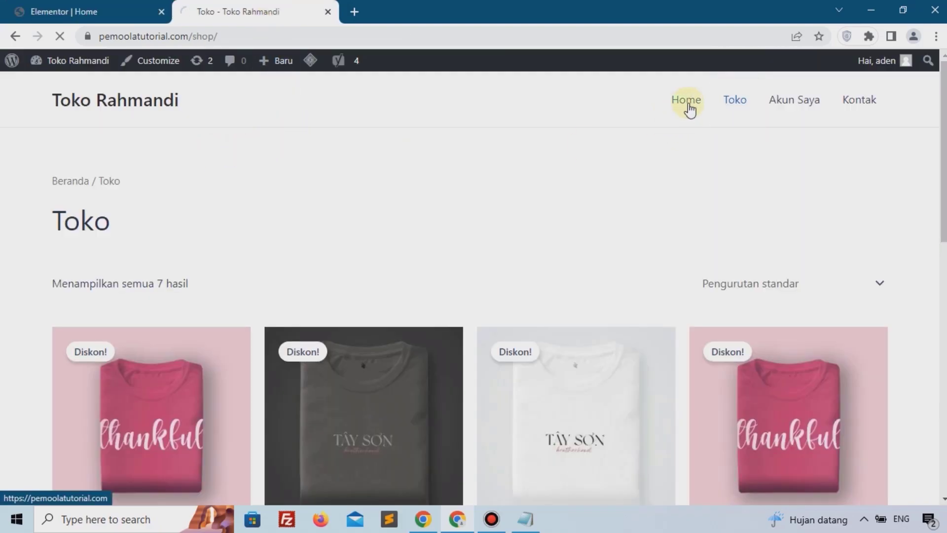
scroll(541, 213, "down", 3)
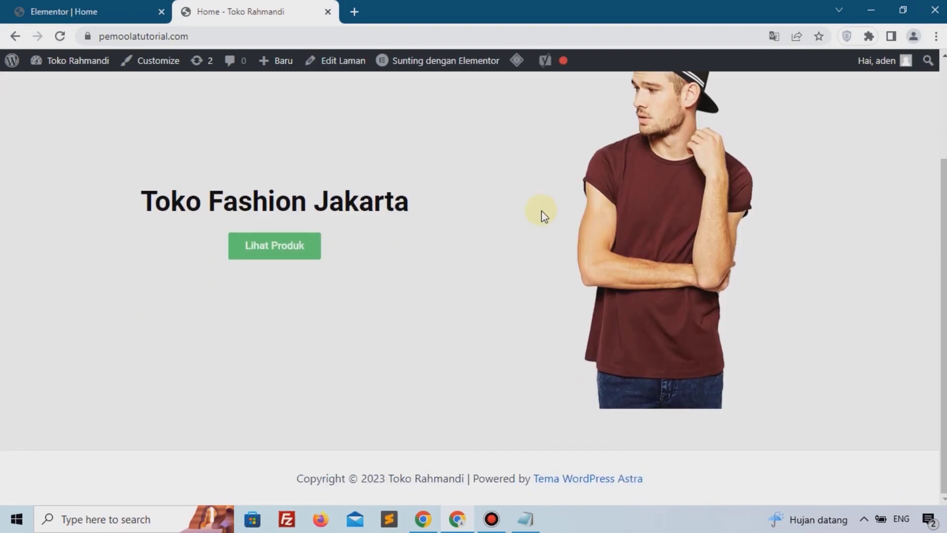
scroll(548, 212, "up", 3)
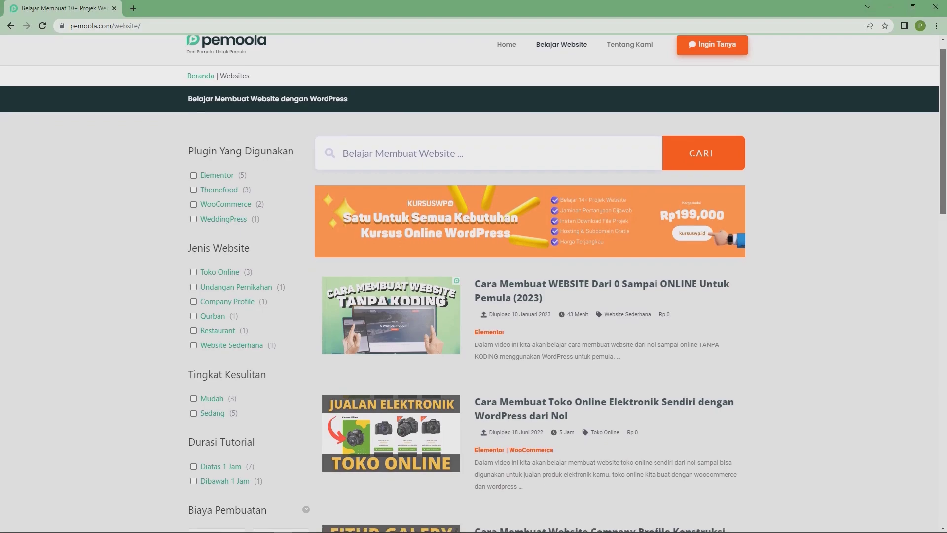
scroll(473, 276, "down", 3)
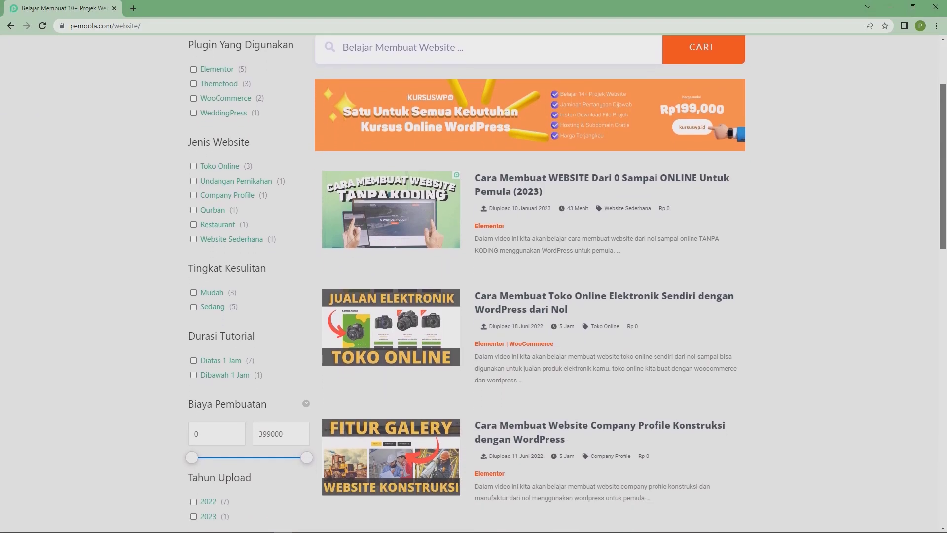
scroll(473, 276, "down", 3)
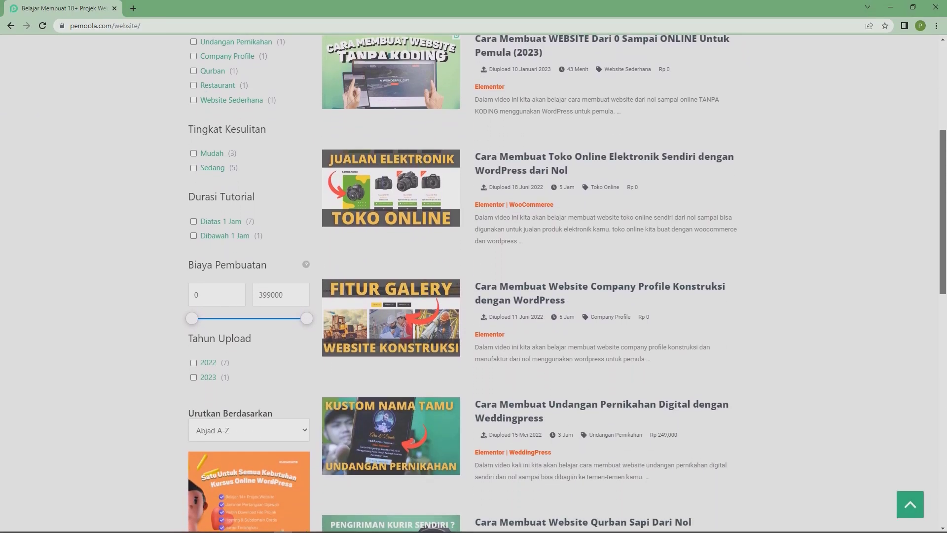
scroll(473, 276, "down", 6)
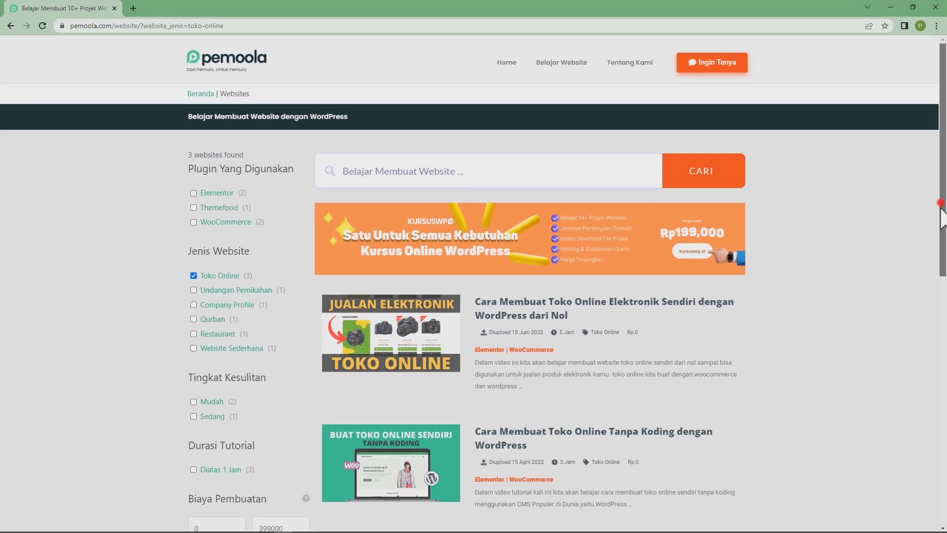
left_click_drag(940, 207, 943, 187)
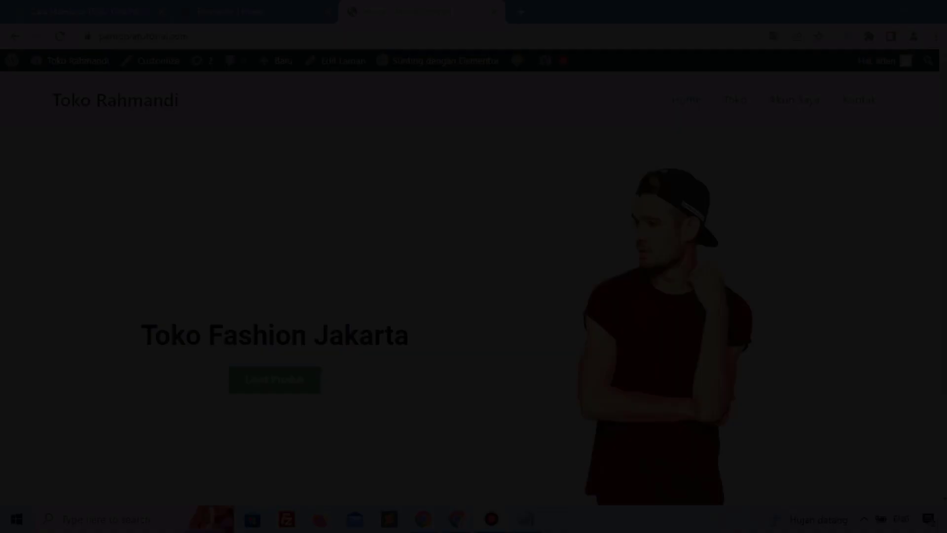
Step: Return to the editor and add a new single-column section below the hero section
scroll(197, 249, "down", 3)
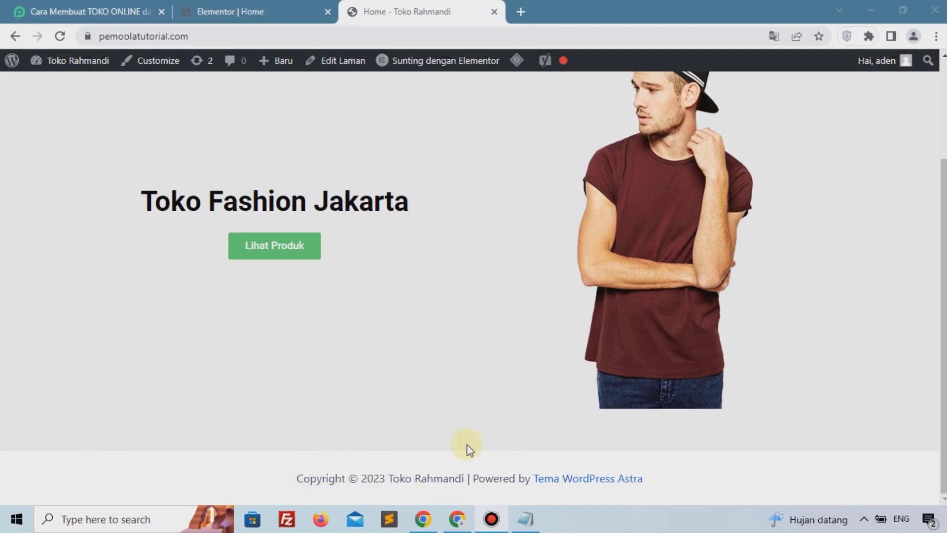
left_click(238, 8)
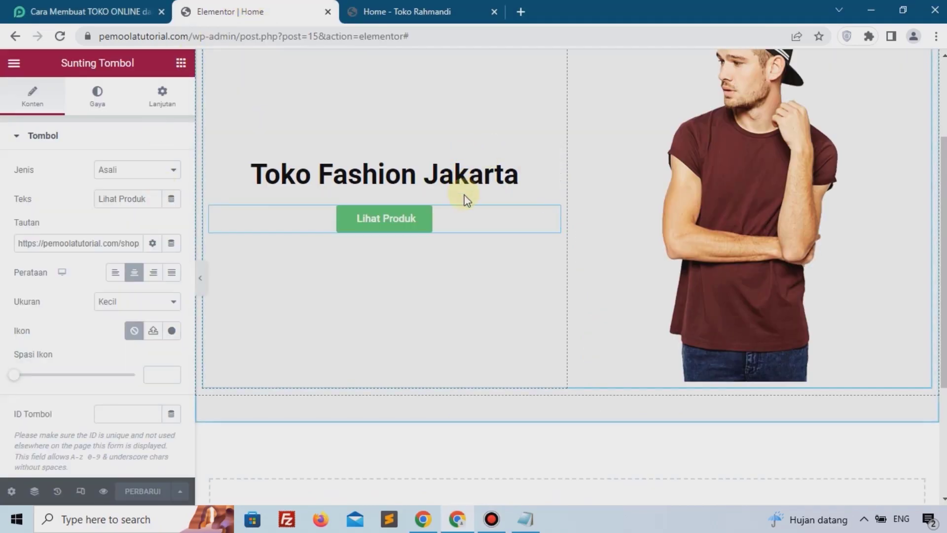
scroll(467, 200, "down", 4)
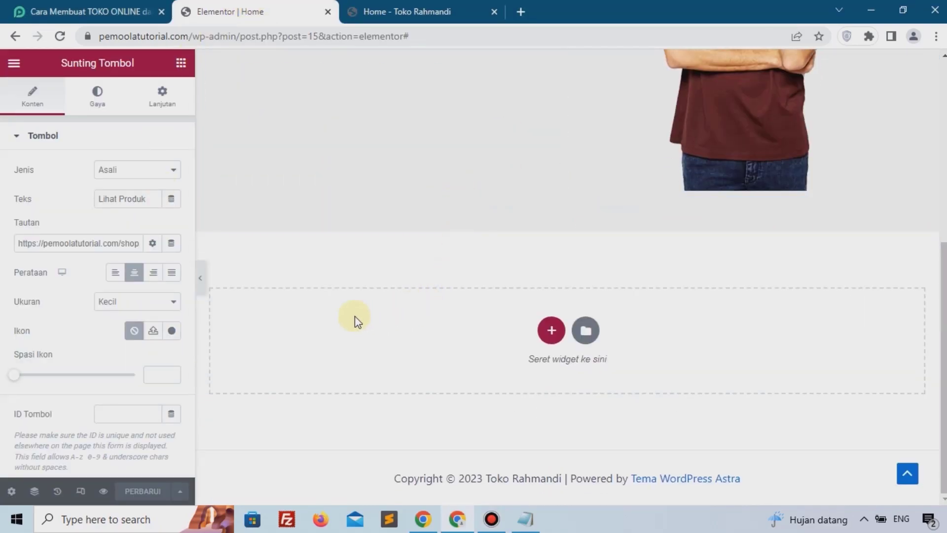
left_click(546, 334)
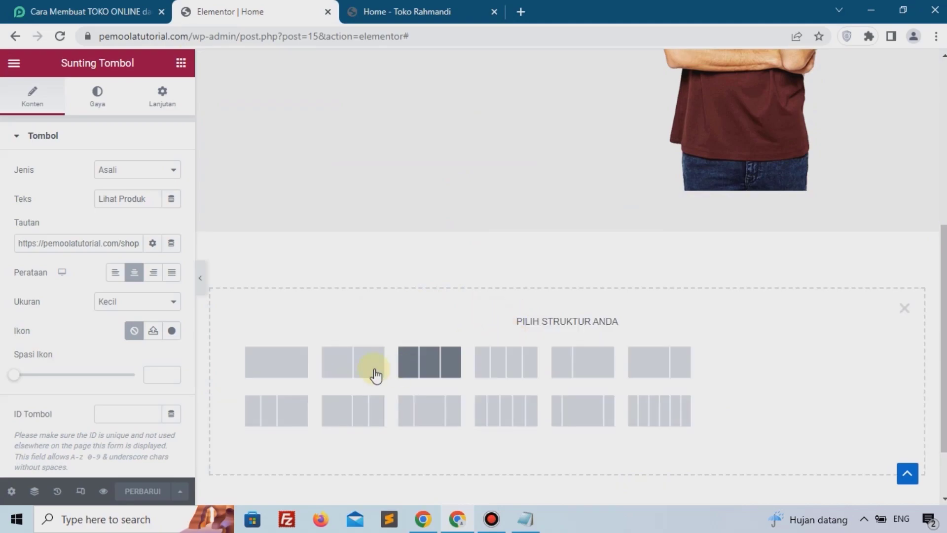
left_click(288, 363)
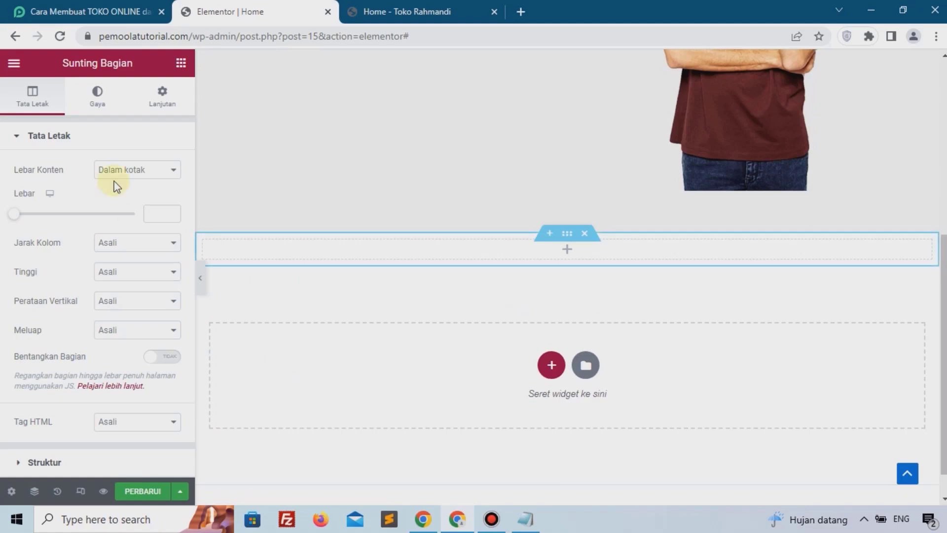
Step: Add a Heading widget to the new section with the text Produk Kami
left_click(565, 260)
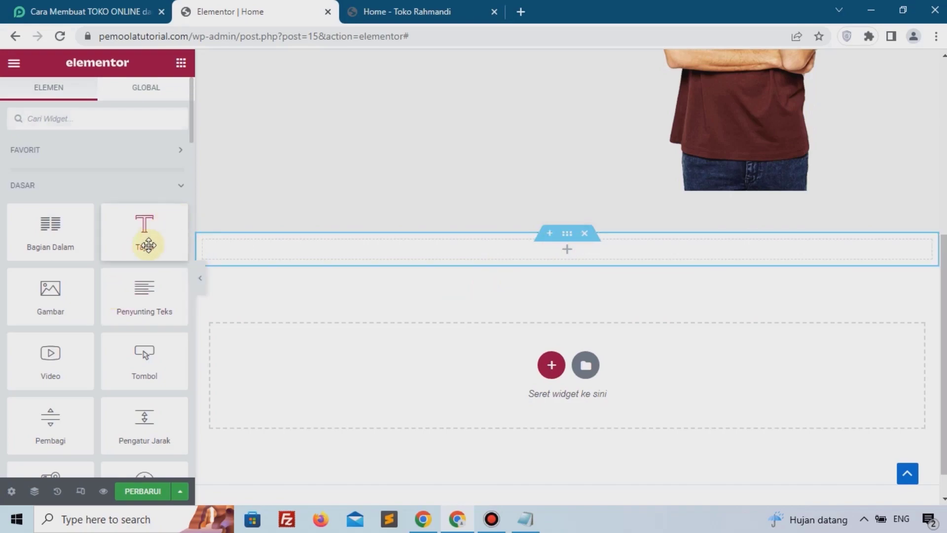
left_click_drag(140, 234, 266, 246)
left_click(112, 207)
key("ctrl+a")
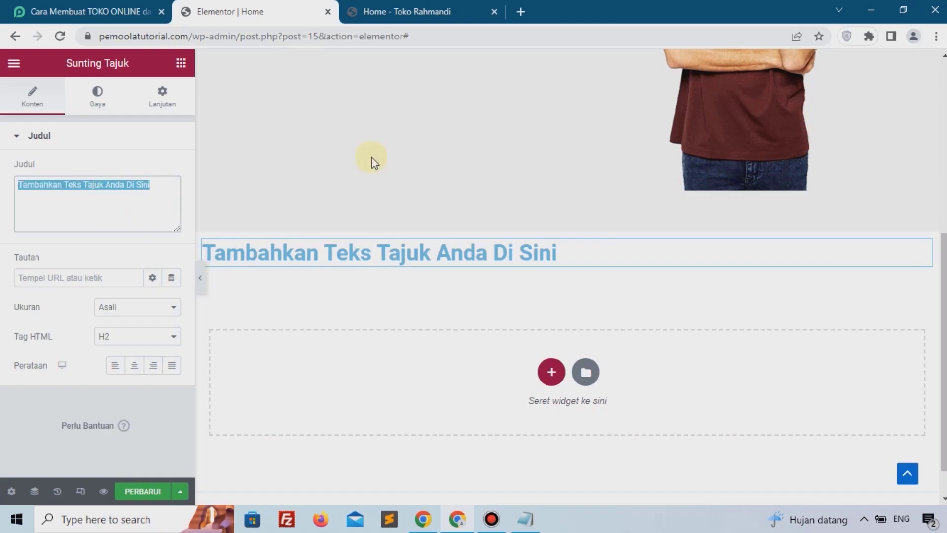
key("alt+Tab")
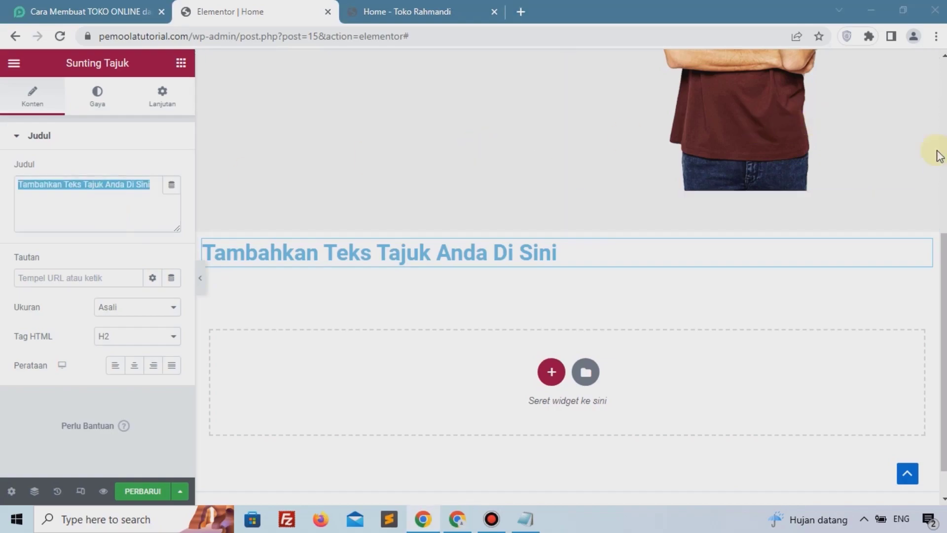
left_click(104, 240)
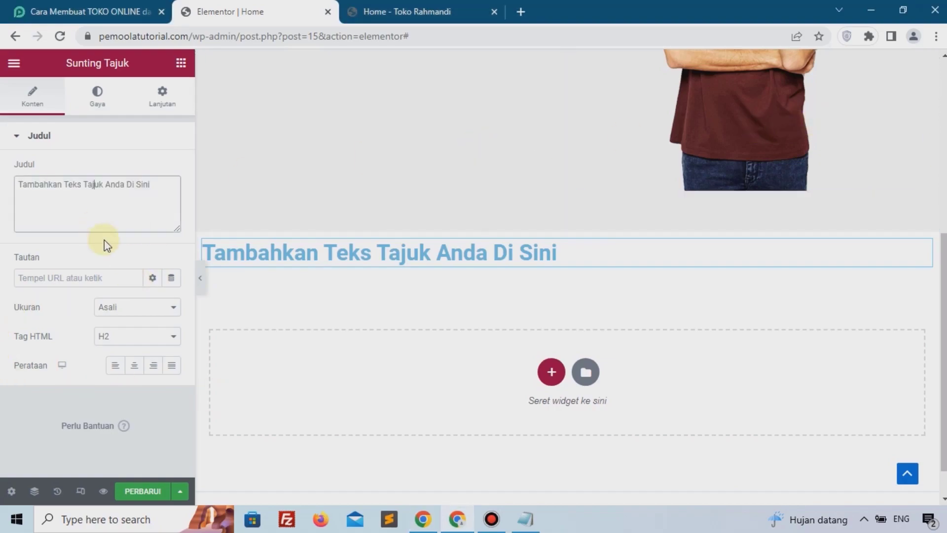
key("ctrl+a")
type("Produk kami")
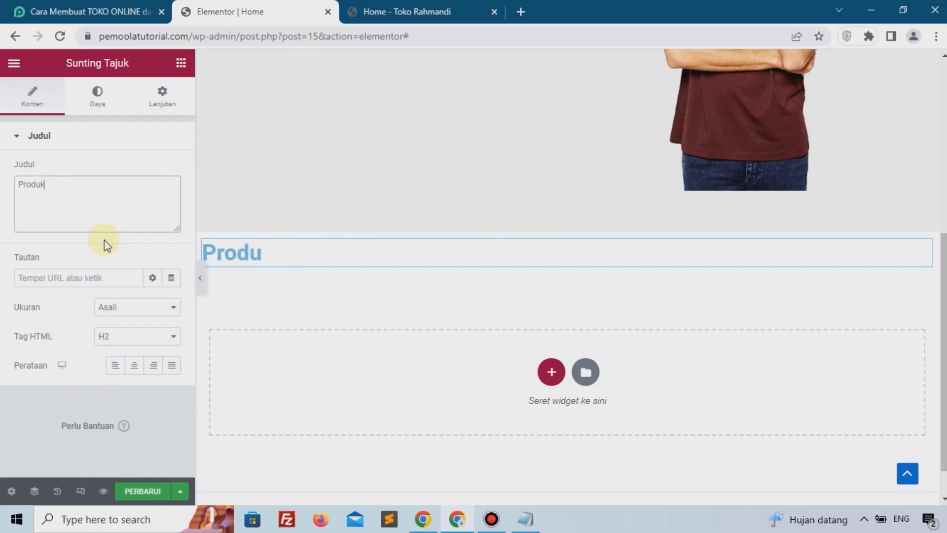
key("BackSpace")
key("BackSpace")
key("BackSpace")
key("BackSpace")
type("Kami")
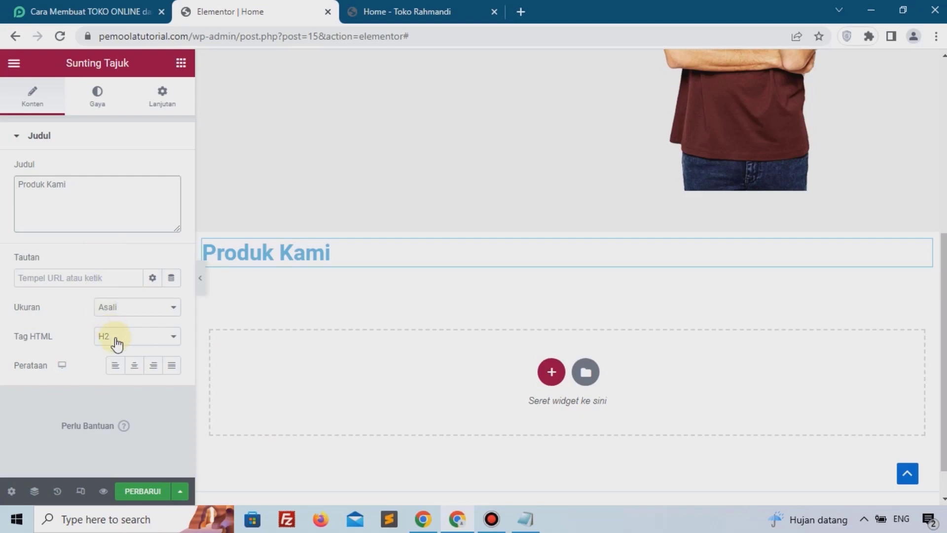
Step: Centre the Produk Kami heading and reopen the widget list
left_click(133, 365)
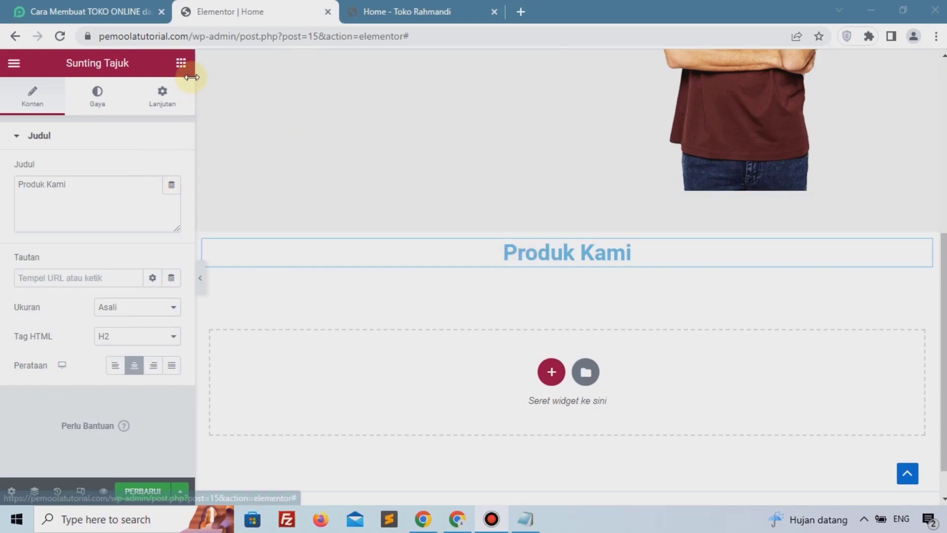
left_click(181, 63)
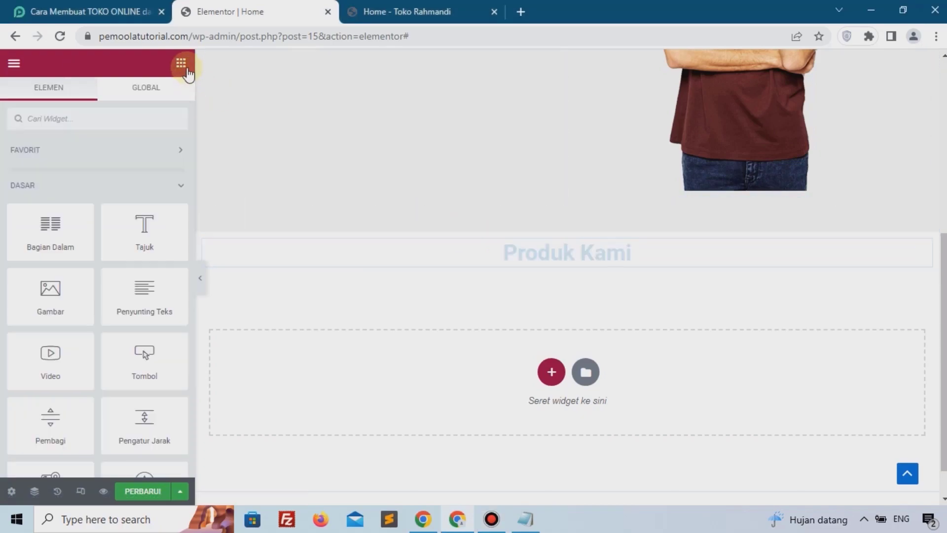
Step: Add a Shortcode widget below the Produk Kami heading
left_click(121, 124)
type("shor")
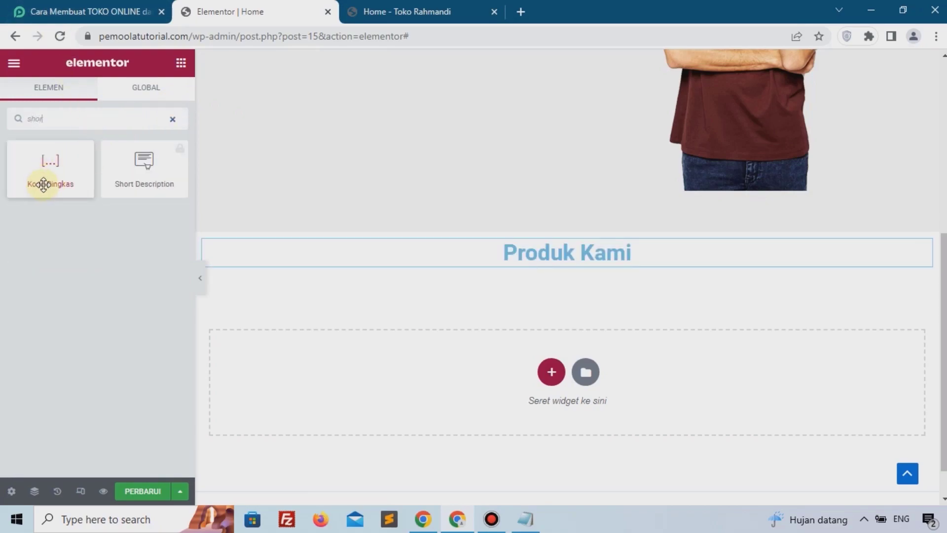
left_click_drag(43, 182, 546, 265)
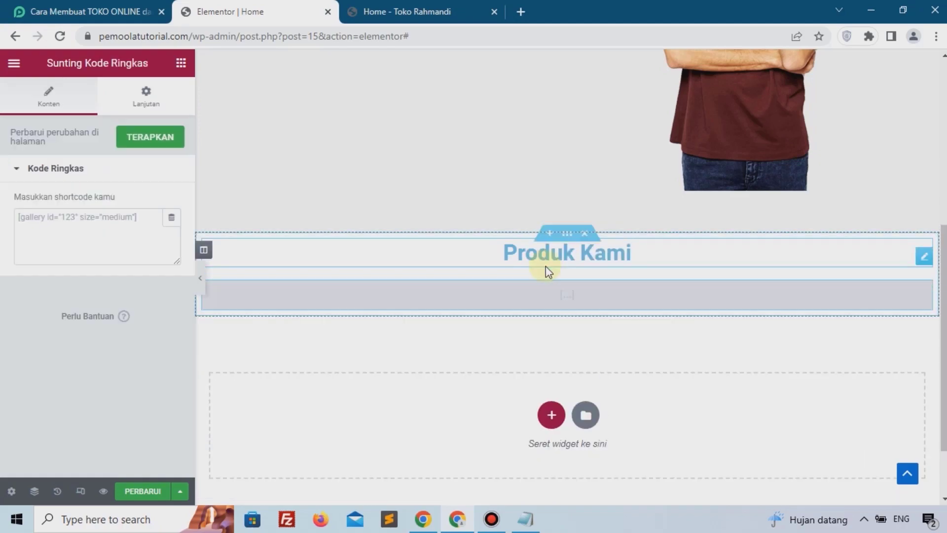
Step: Open the WooCommerce shortcode link from the tutorial page and browse the shortcode documentation for product examples
left_click(104, 6)
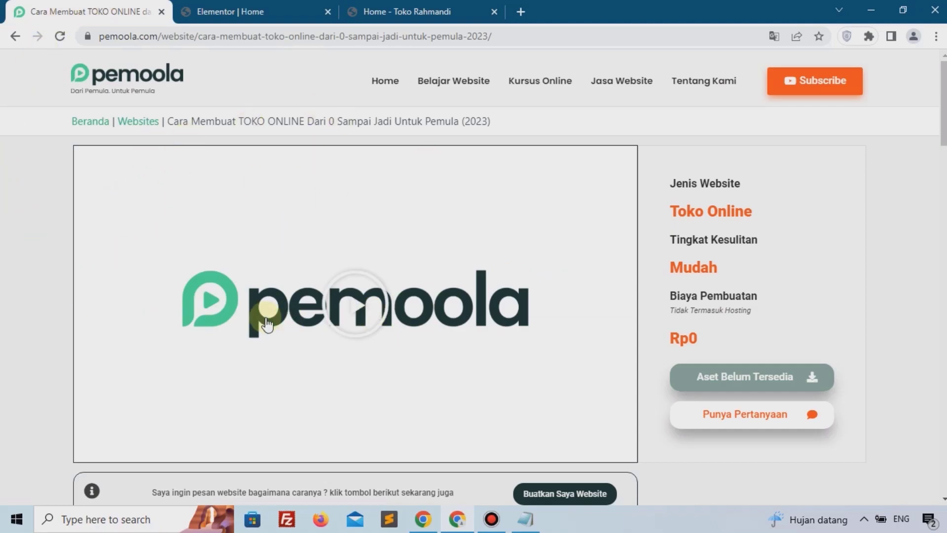
scroll(390, 157, "down", 8)
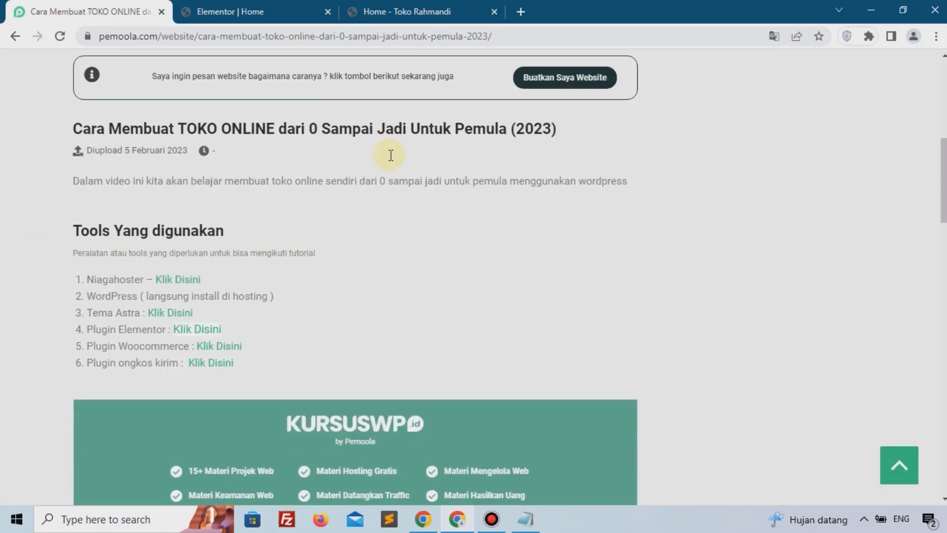
scroll(110, 307, "down", 1)
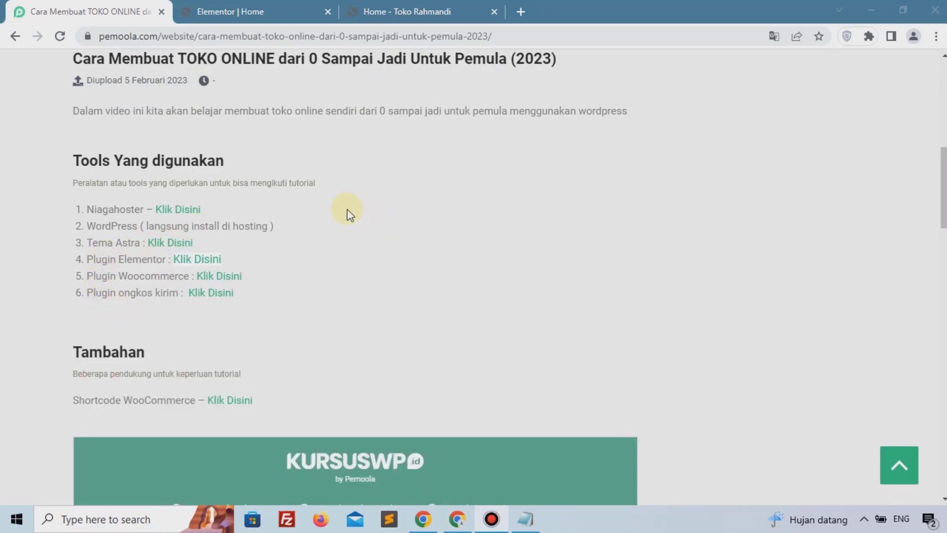
scroll(202, 268, "down", 1)
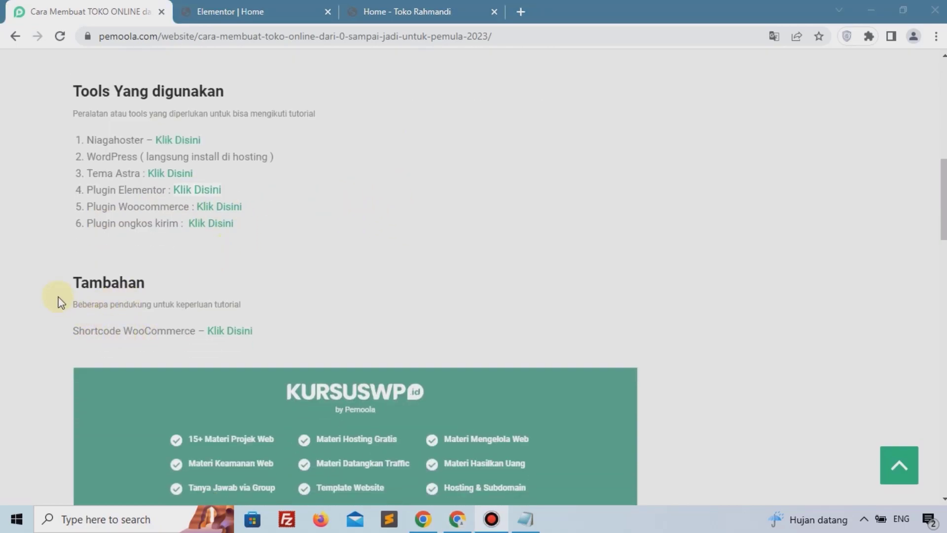
left_click(243, 334)
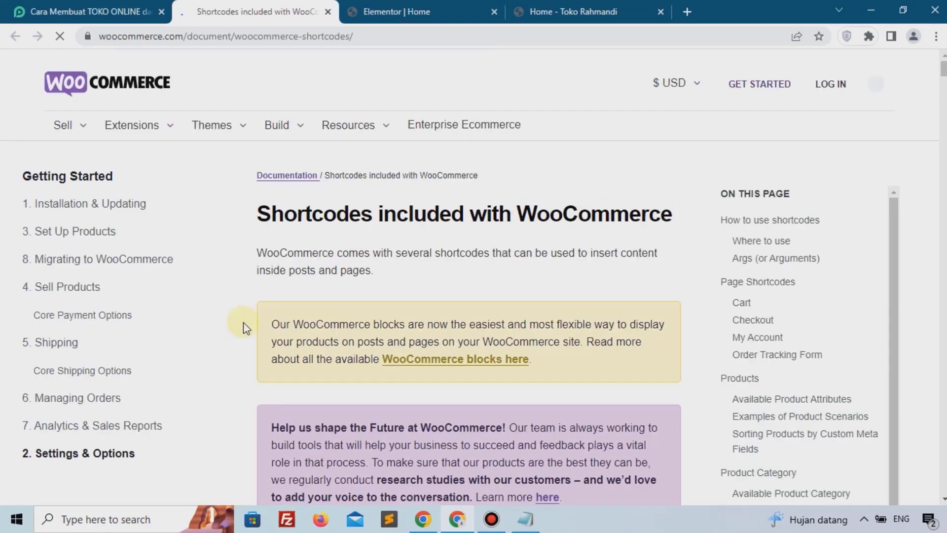
scroll(554, 247, "down", 7)
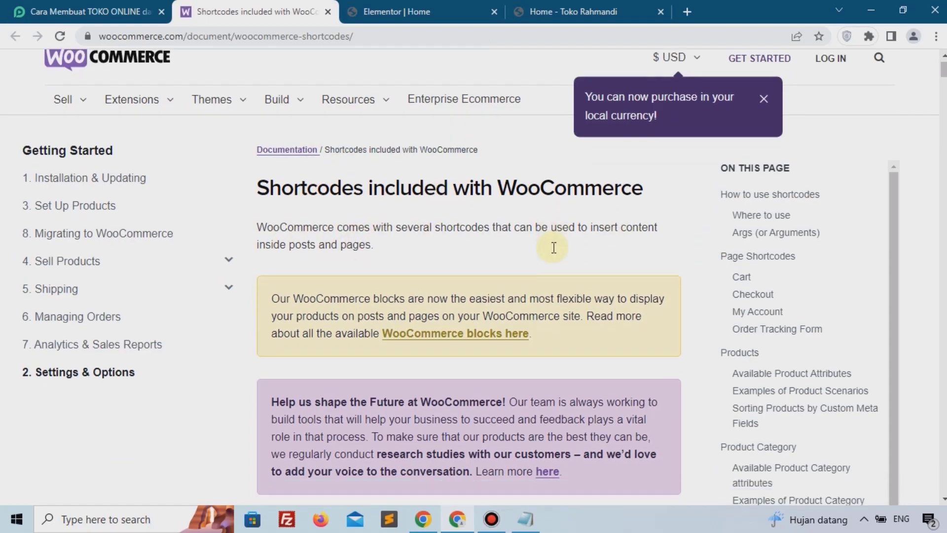
scroll(387, 245, "down", 8)
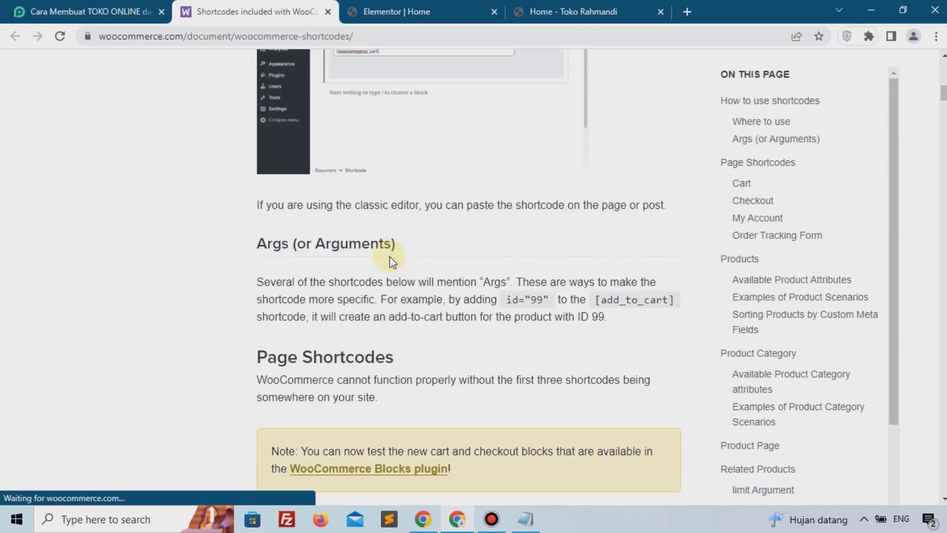
scroll(390, 261, "down", 13)
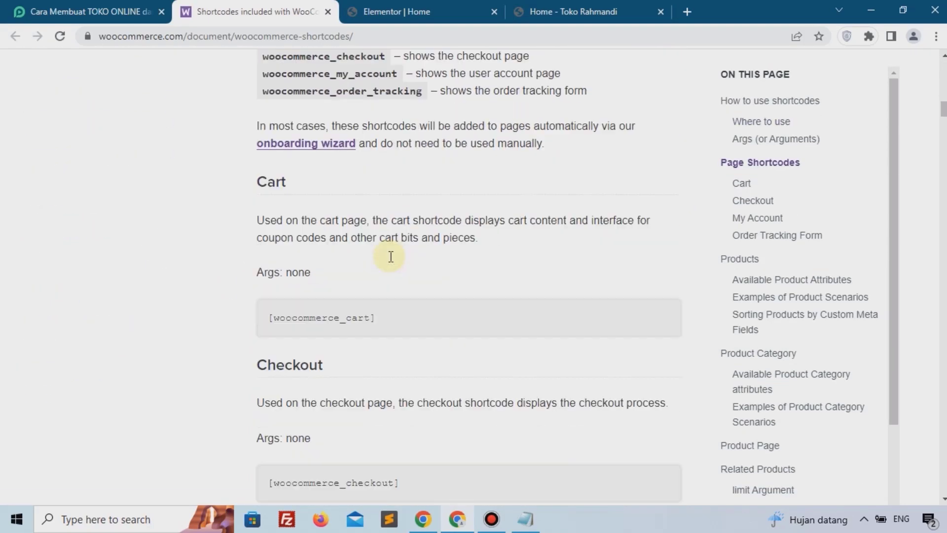
scroll(391, 256, "down", 19)
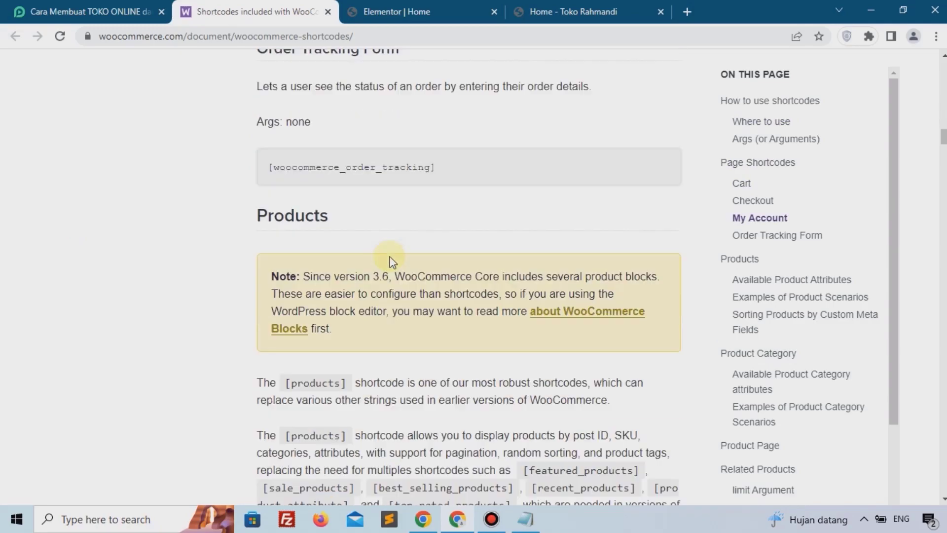
scroll(391, 256, "down", 20)
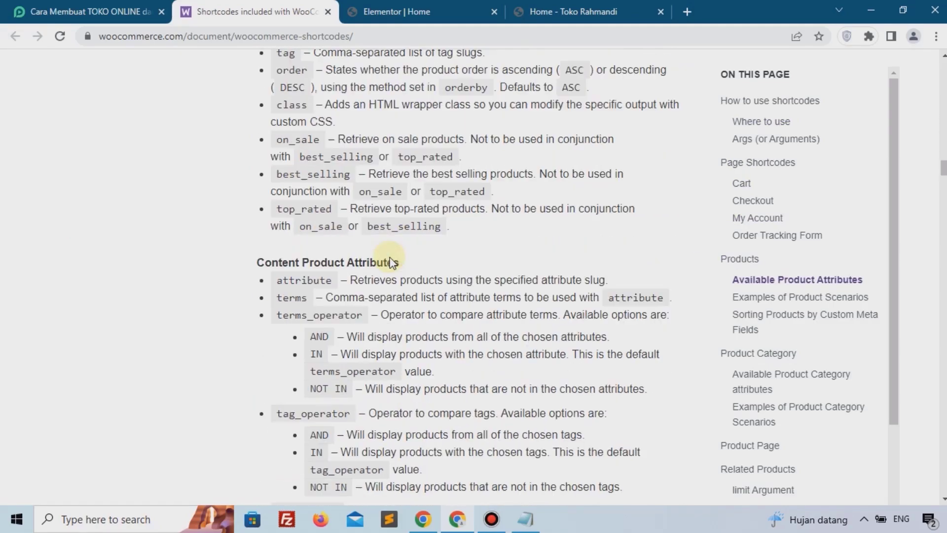
scroll(391, 260, "down", 20)
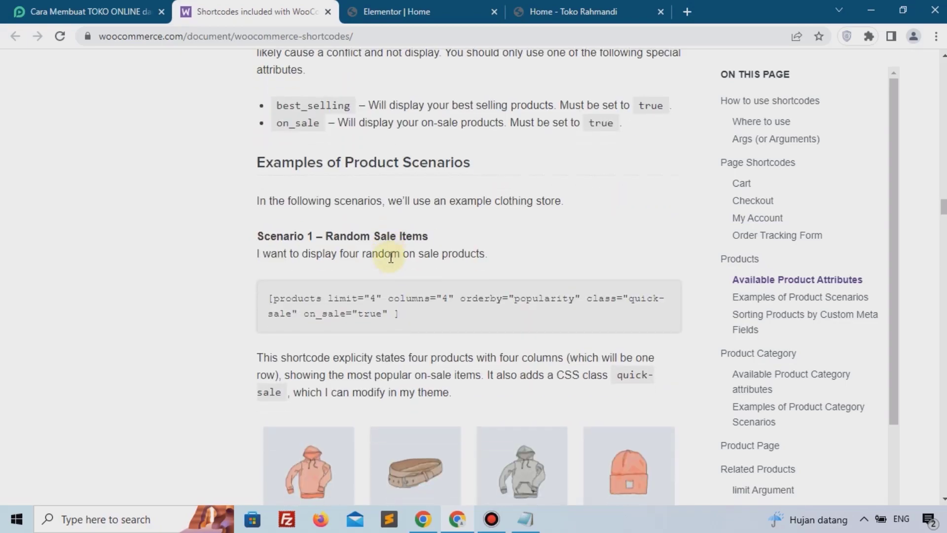
scroll(391, 262, "down", 18)
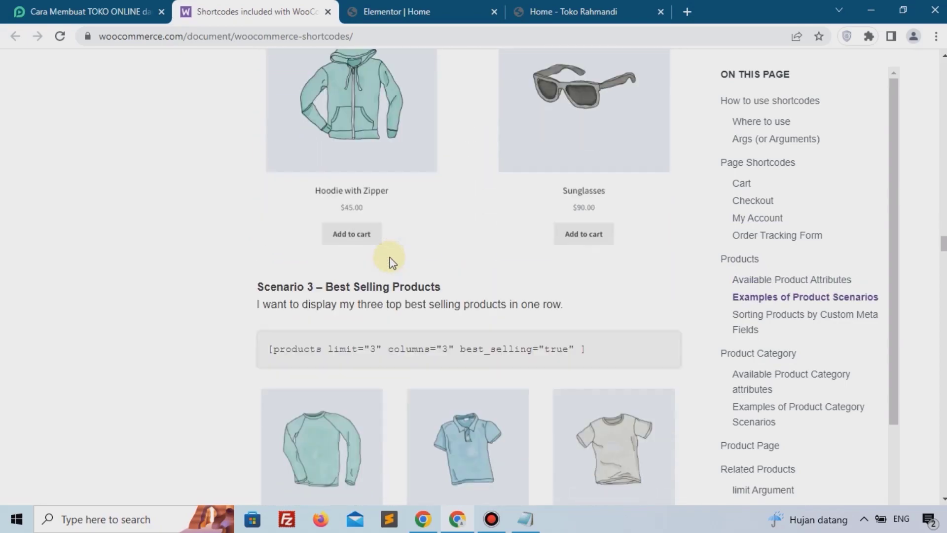
scroll(389, 258, "down", 7)
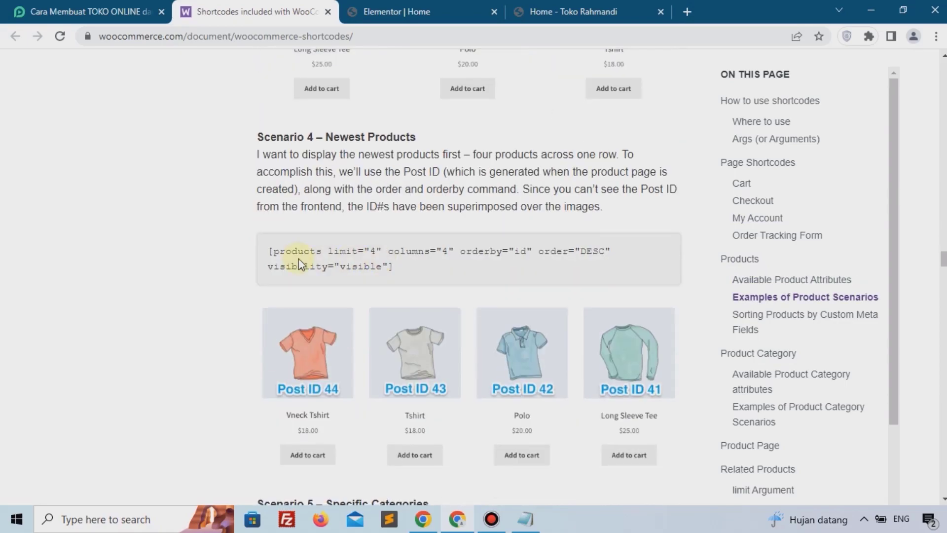
Step: Copy the Scenario 4 newest-products shortcode and paste it into the Shortcode widget
left_click_drag(427, 292, 267, 249)
right_click(302, 251)
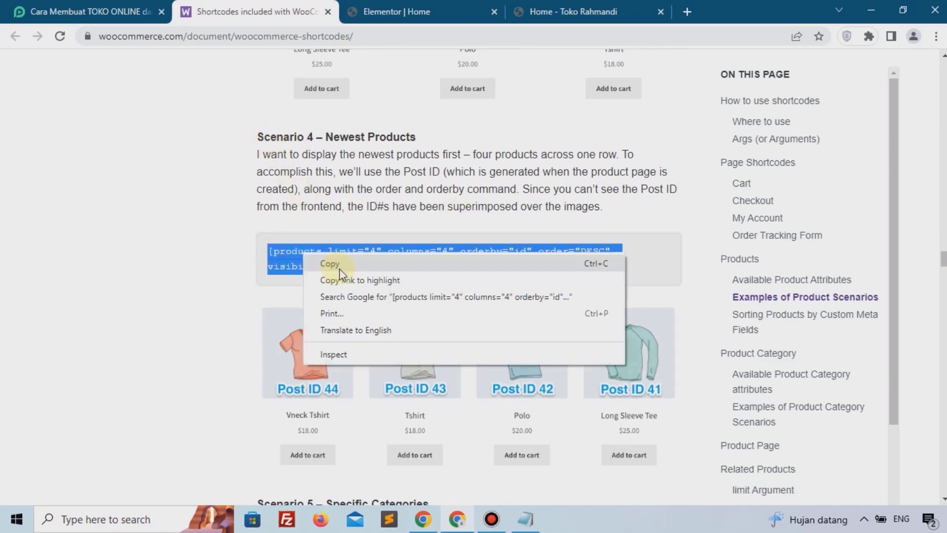
left_click(339, 268)
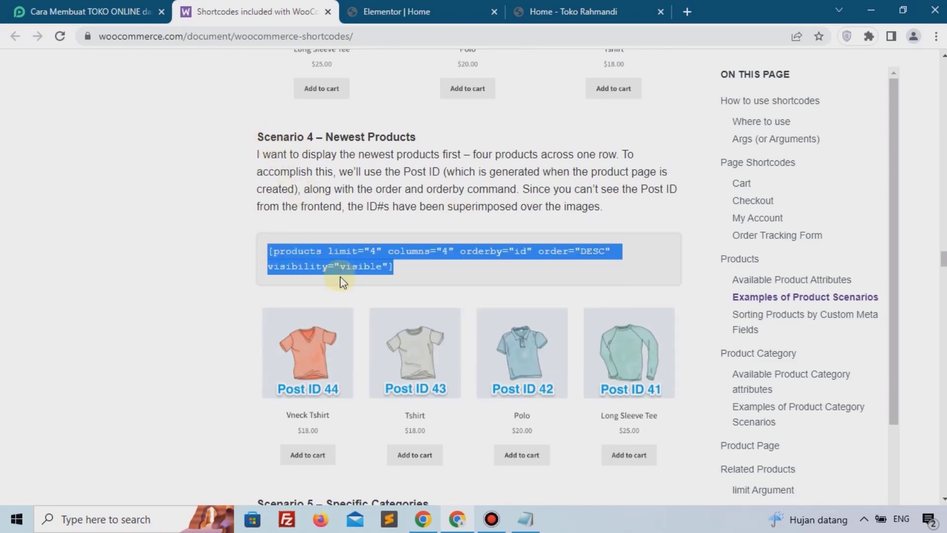
left_click(394, 10)
left_click(81, 220)
key("ctrl+v")
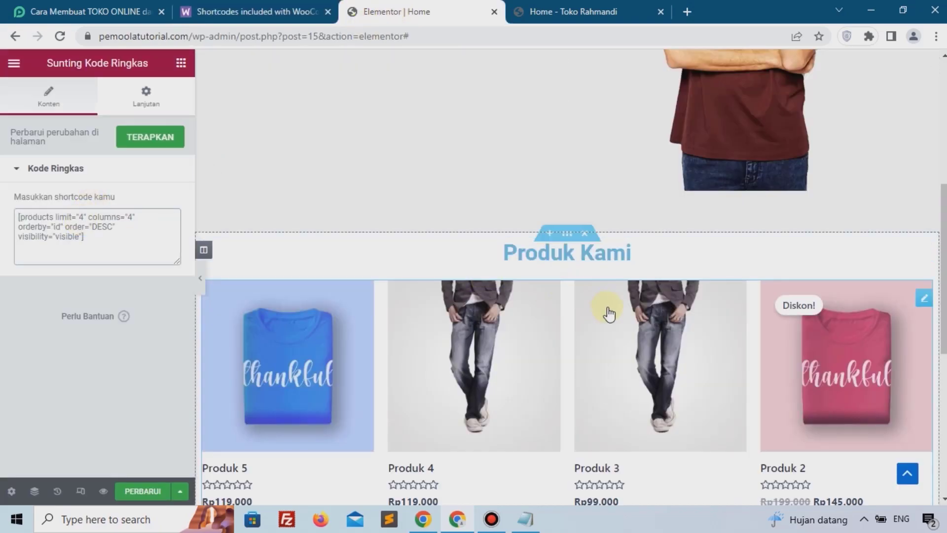
Step: Set the shortcode's product limit to 8 and update the page
scroll(609, 313, "down", 5)
scroll(608, 311, "up", 2)
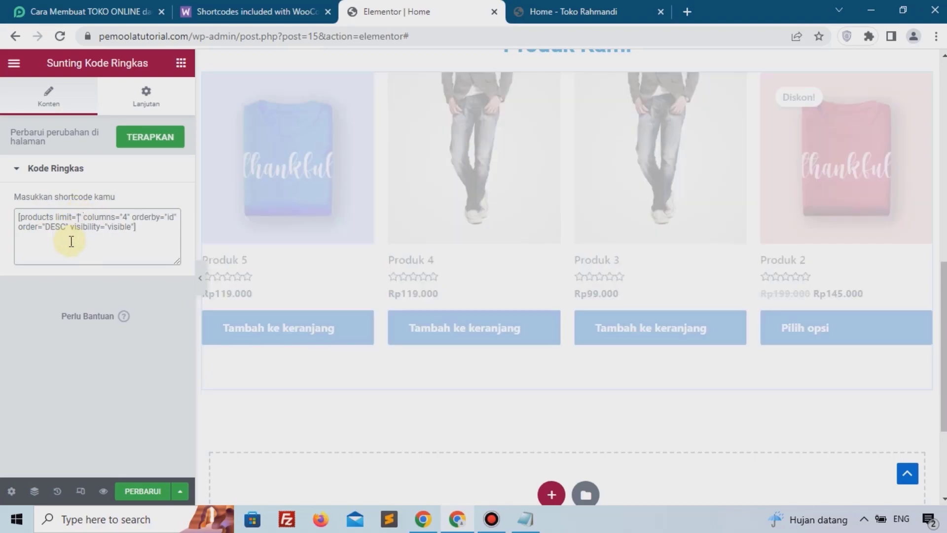
key("BackSpace")
type("8")
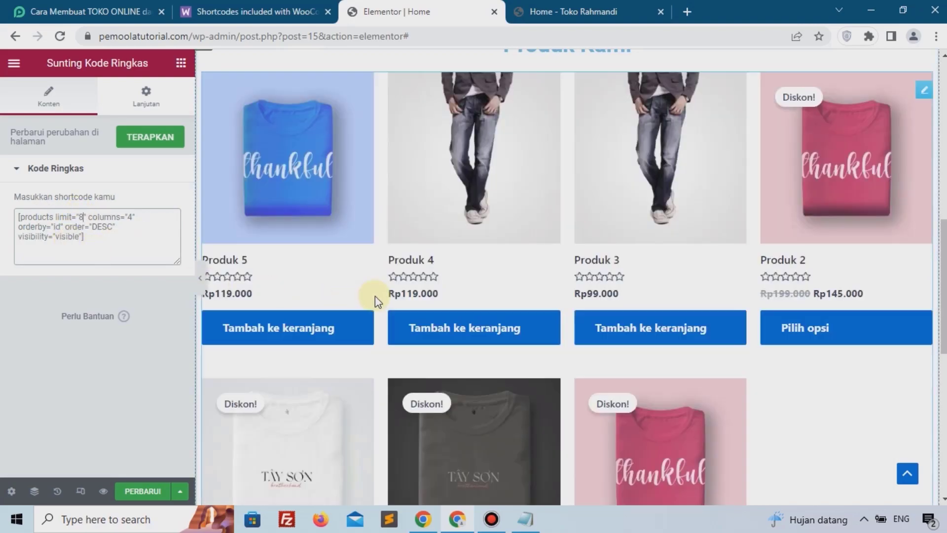
scroll(372, 296, "down", 3)
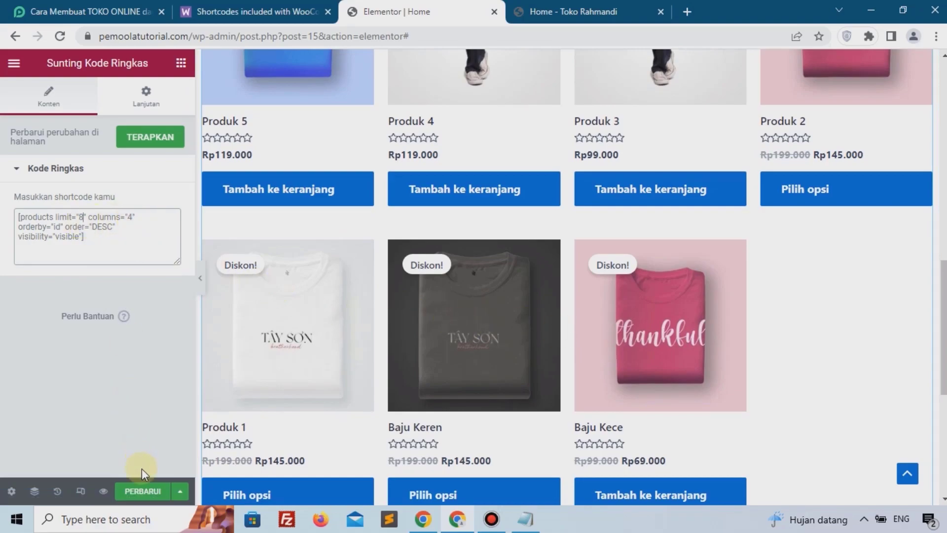
left_click(140, 488)
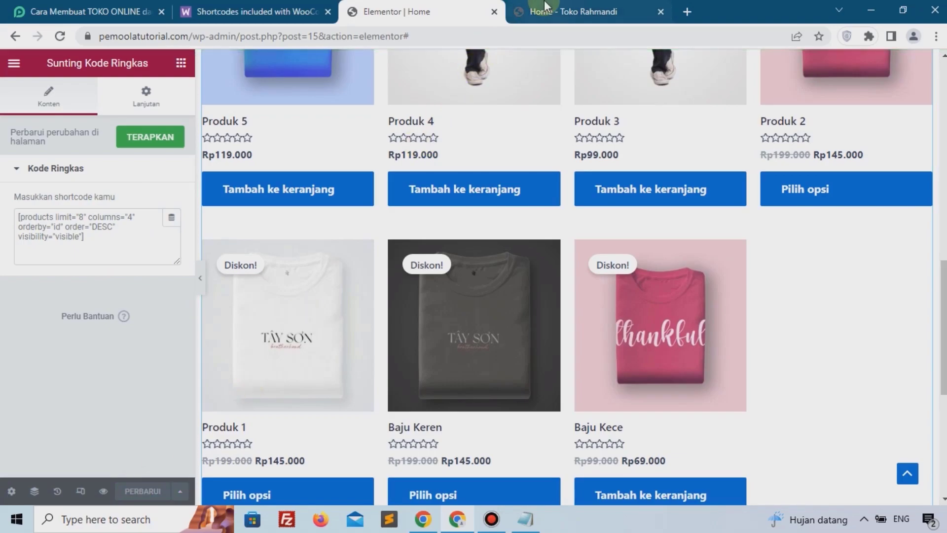
Step: Reload the live Home page to review the Produk Kami products
left_click(567, 12)
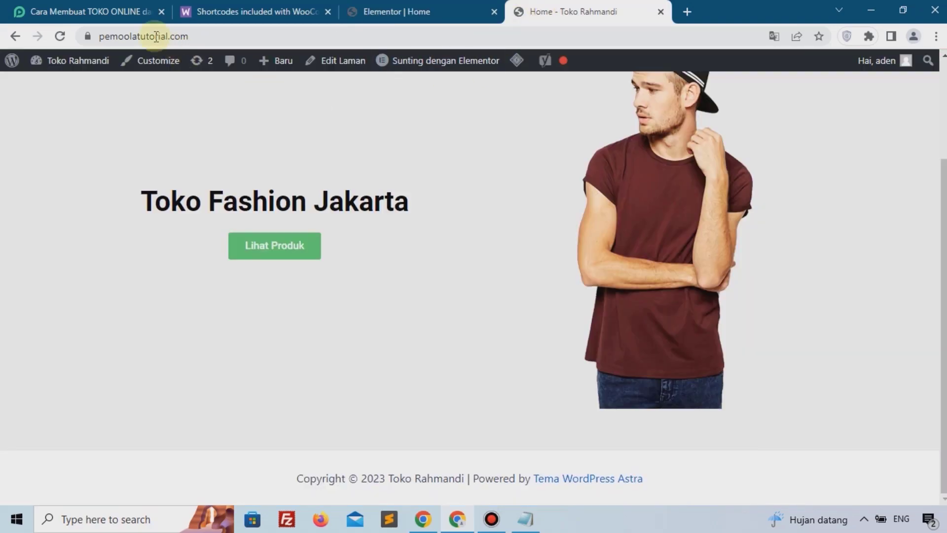
left_click(60, 36)
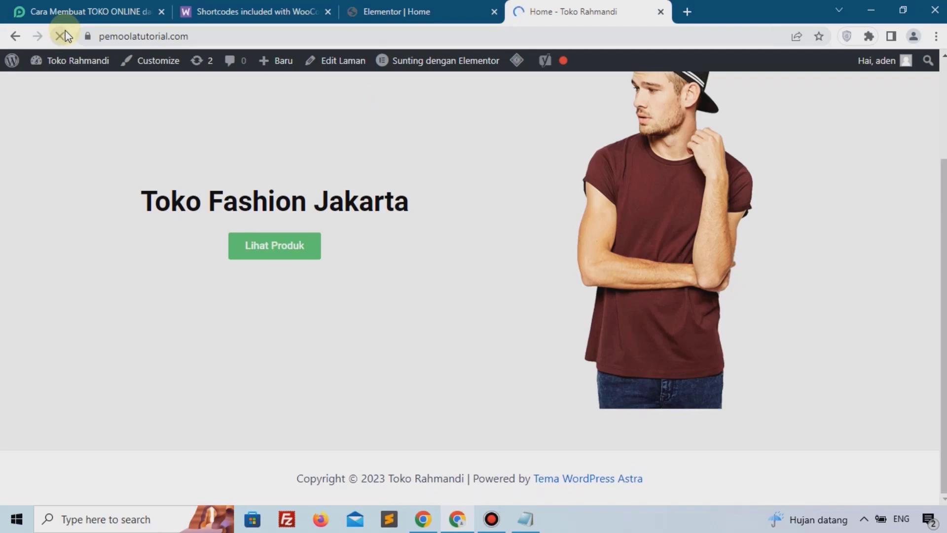
scroll(296, 257, "down", 3)
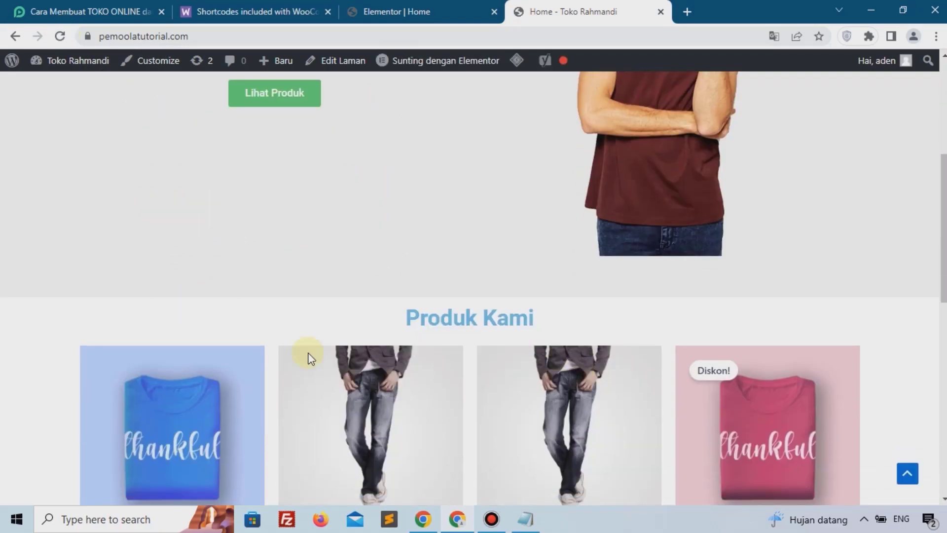
Step: Give the Produk Kami section an unlinked top margin of 5% and update the page
left_click(401, 7)
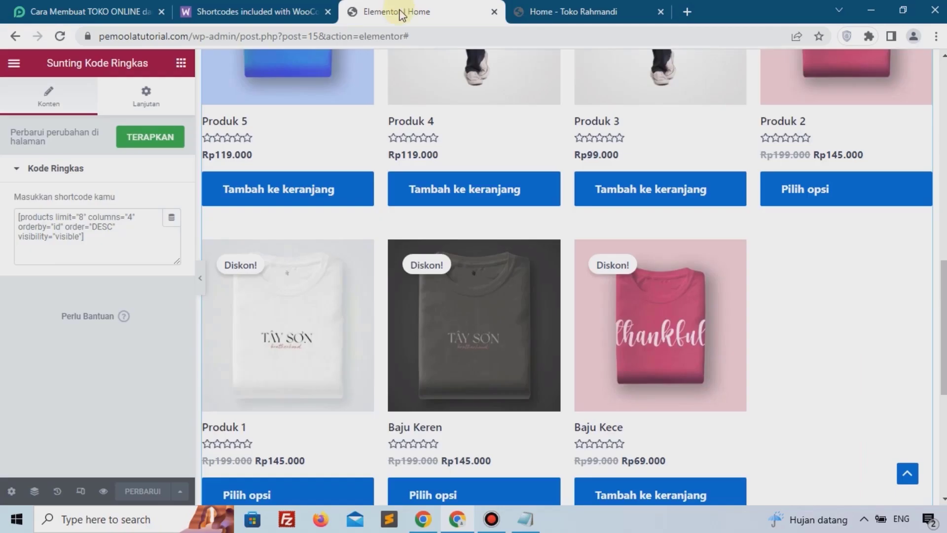
scroll(493, 246, "up", 5)
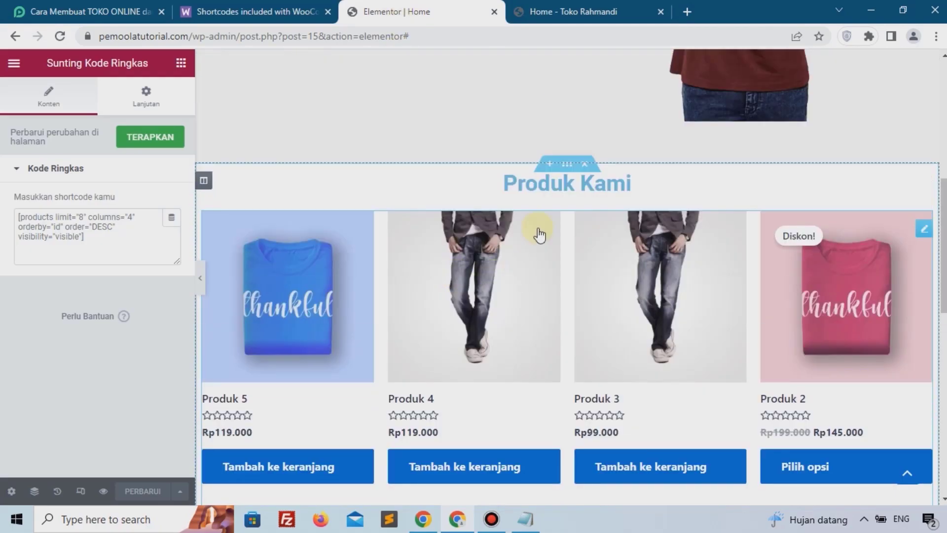
left_click(567, 165)
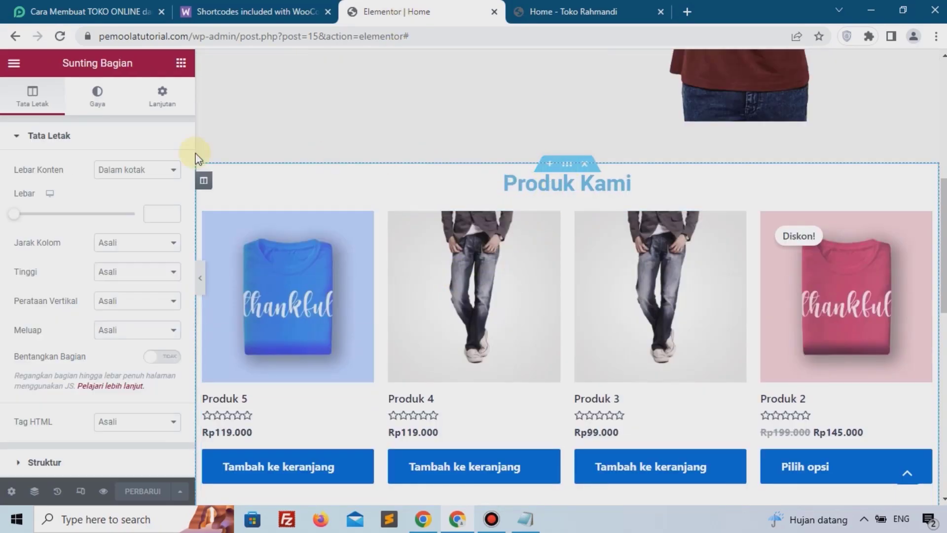
left_click(149, 101)
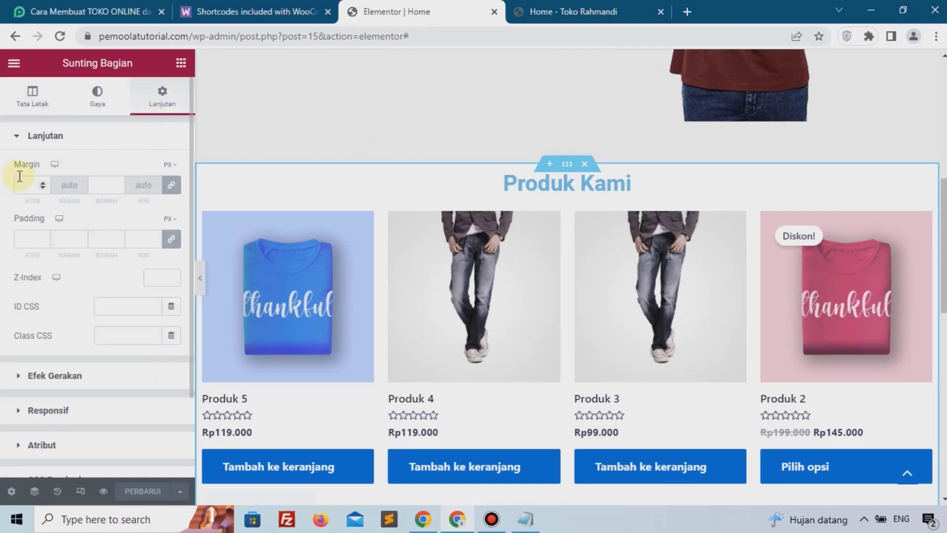
left_click(167, 166)
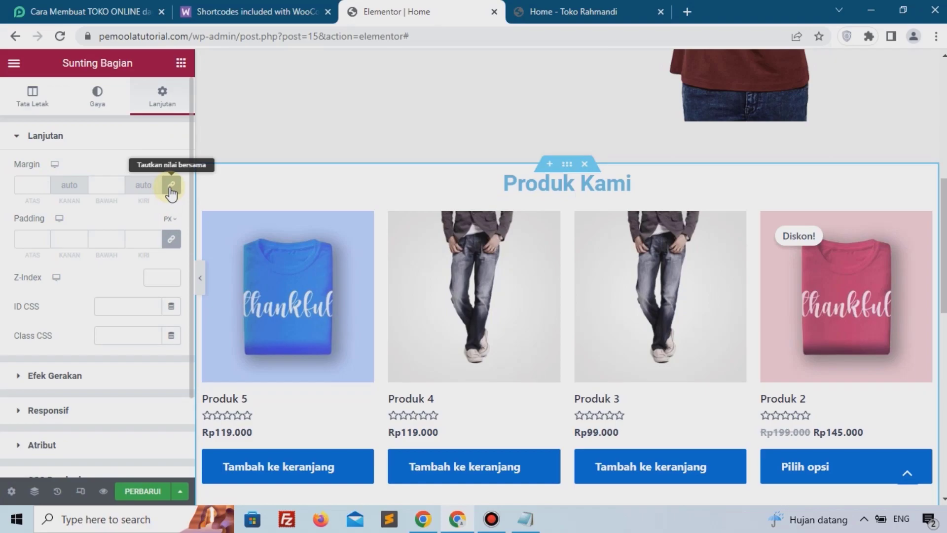
left_click(170, 186)
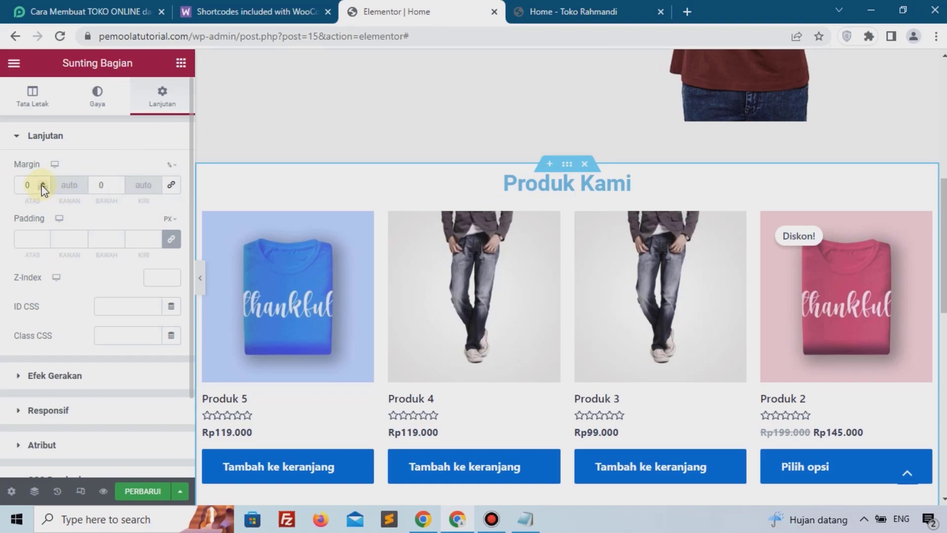
left_click(43, 186)
left_click(42, 186)
left_click(43, 185)
left_click(42, 186)
left_click(43, 186)
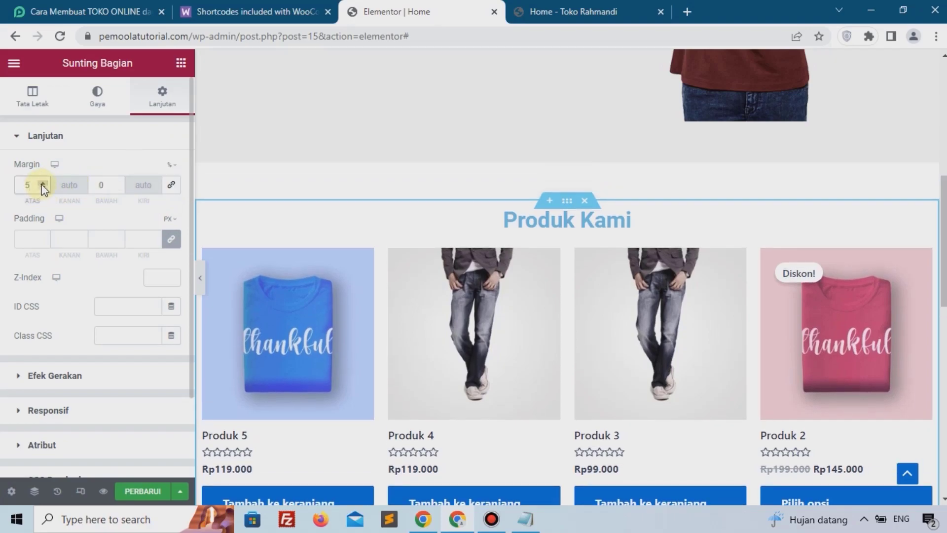
left_click(140, 493)
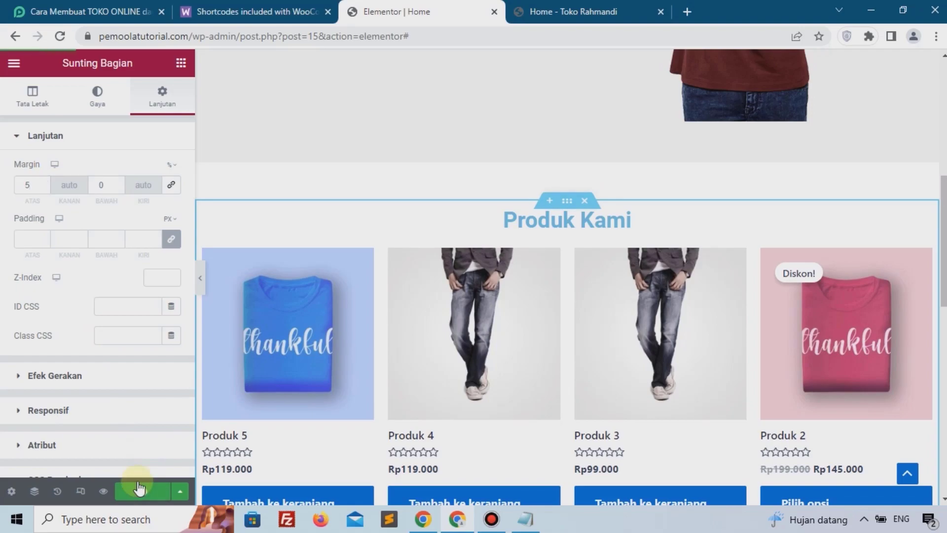
Step: Reload the live Home page to check the section spacing
left_click(538, 10)
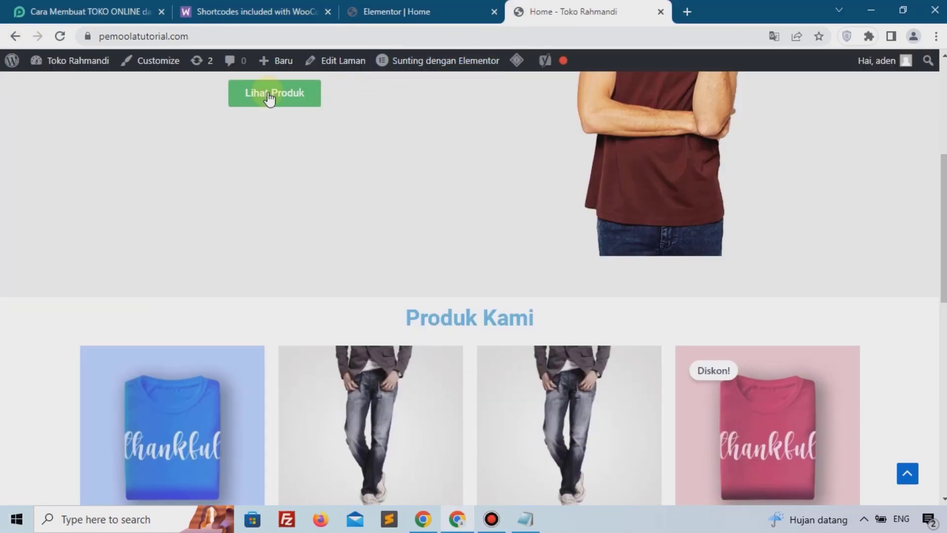
left_click(69, 33)
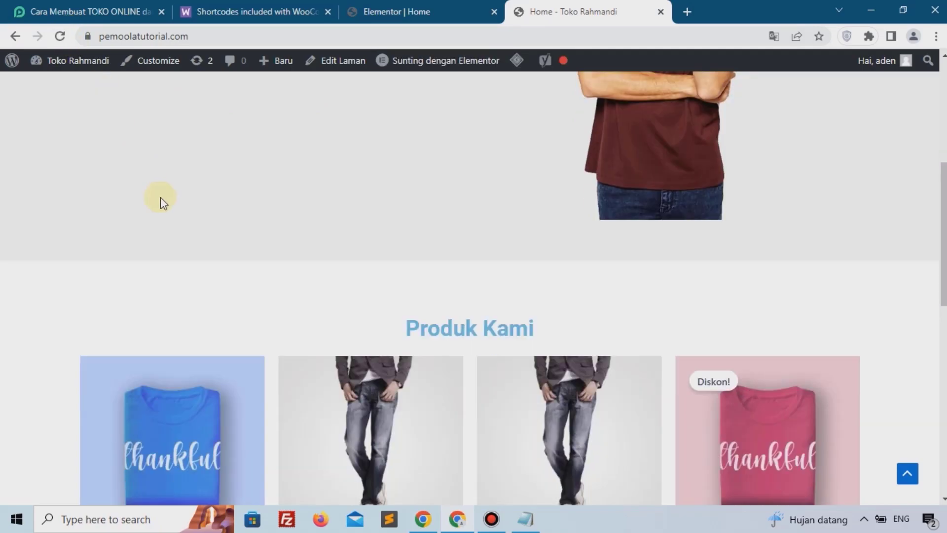
Step: Scroll through the live Home page to review the product grid and footer
scroll(161, 197, "down", 8)
scroll(160, 197, "down", 3)
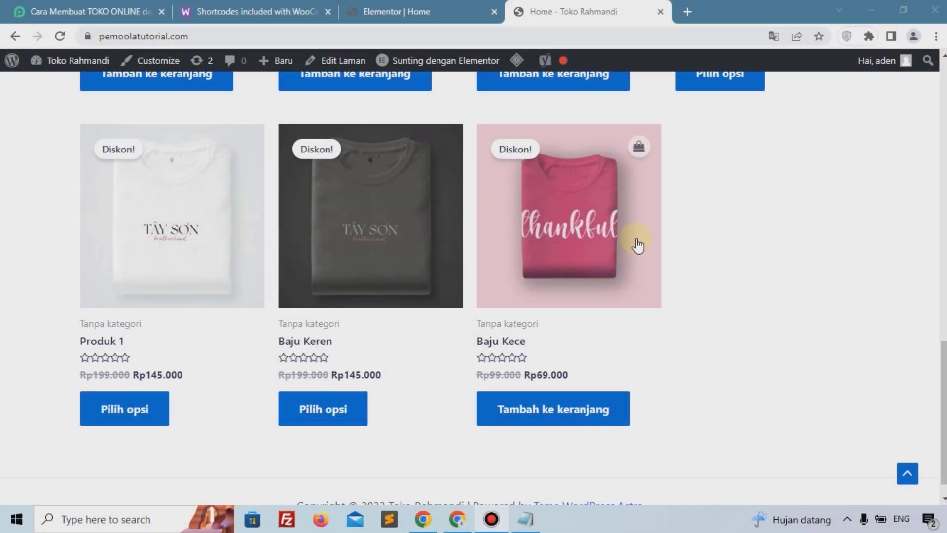
scroll(345, 192, "down", 1)
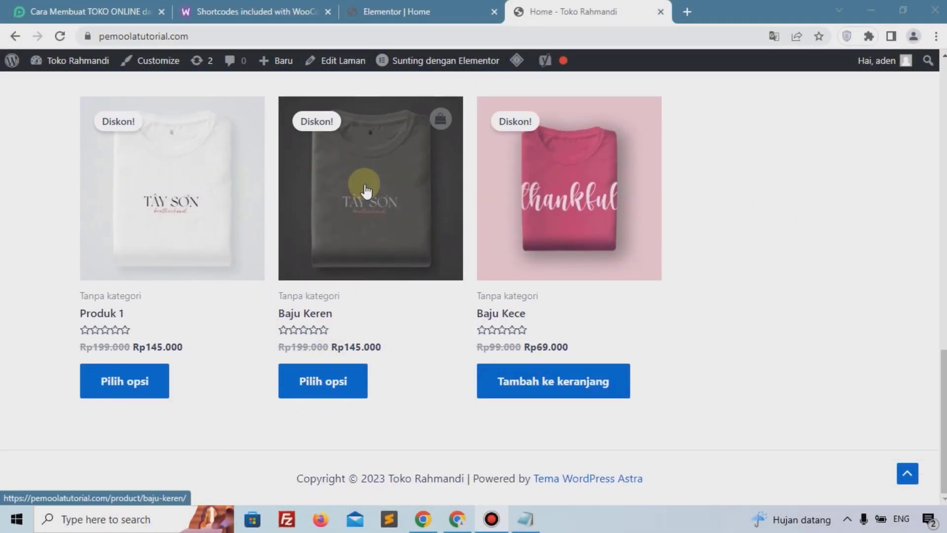
Step: In the Elementor editor, add a new one-column section below the product grid
left_click(458, 11)
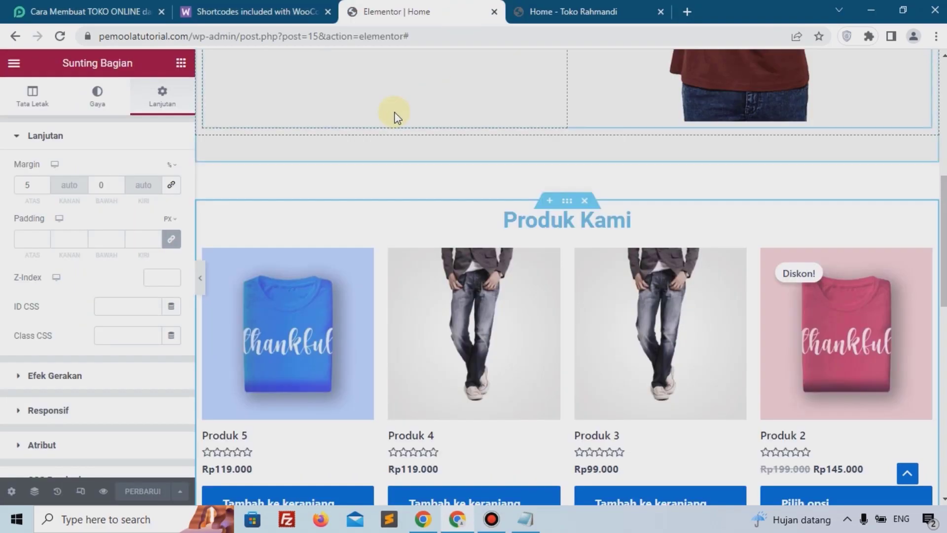
scroll(395, 113, "down", 8)
scroll(527, 247, "down", 3)
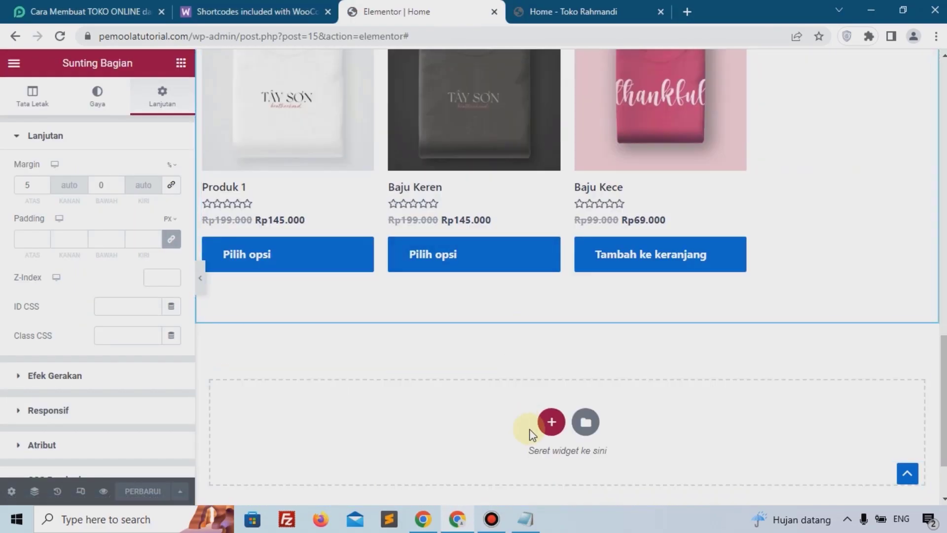
left_click(553, 423)
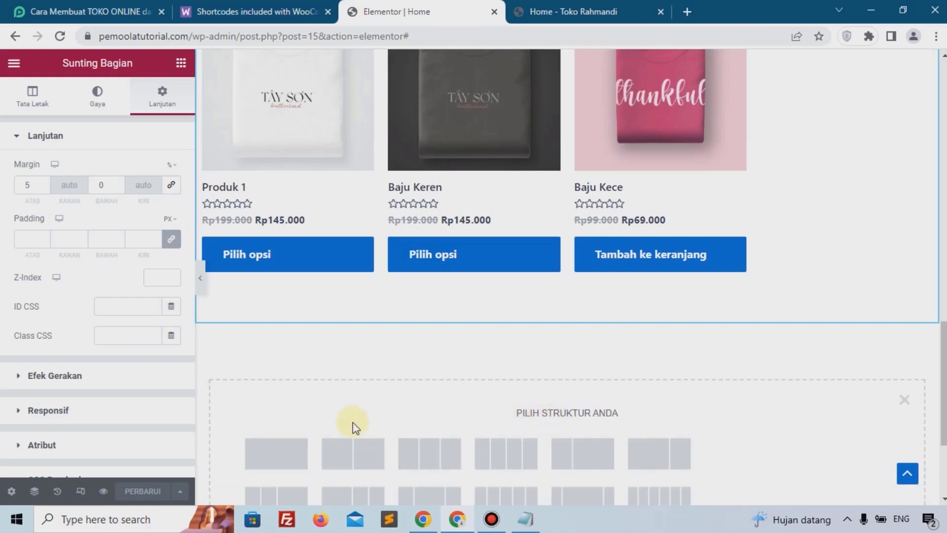
left_click(296, 455)
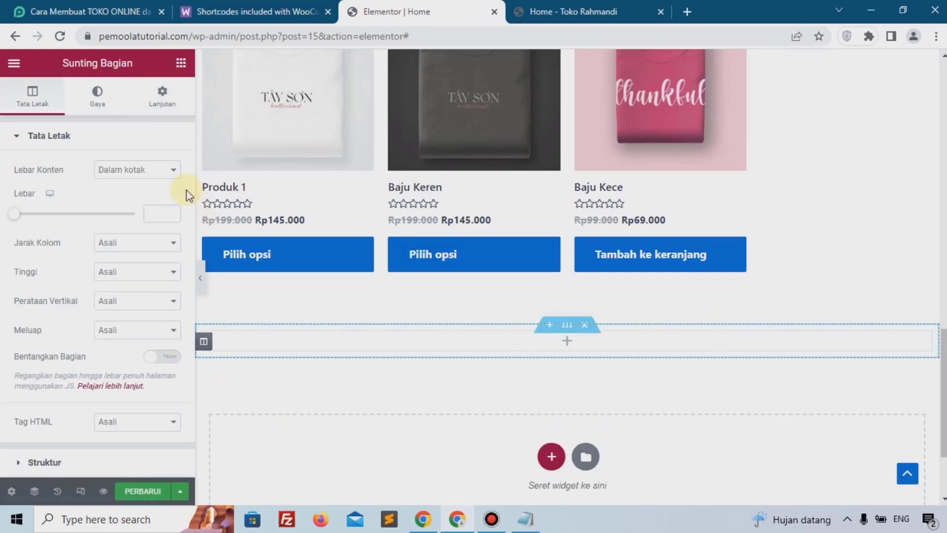
Step: Give the new section an unlinked margin in % with 5 at the top and 8 at the bottom
left_click(157, 109)
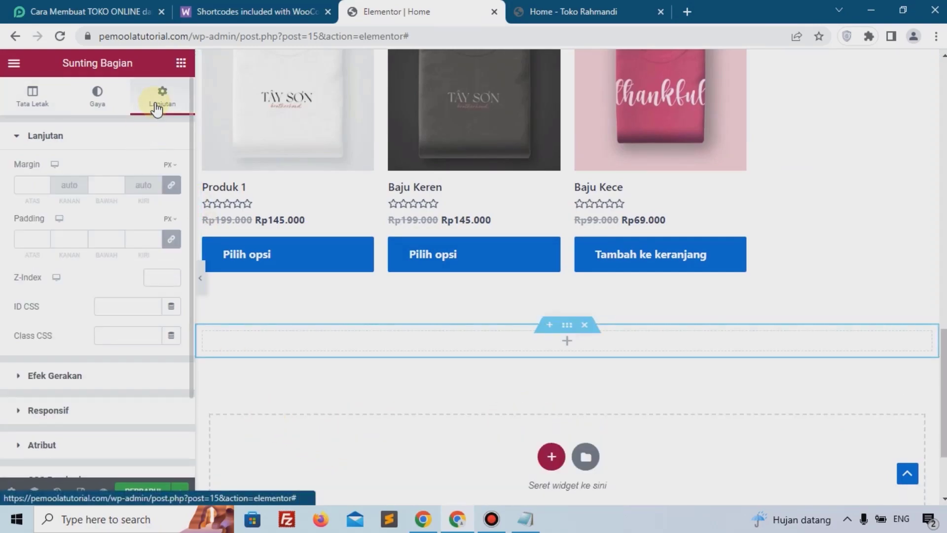
left_click(169, 167)
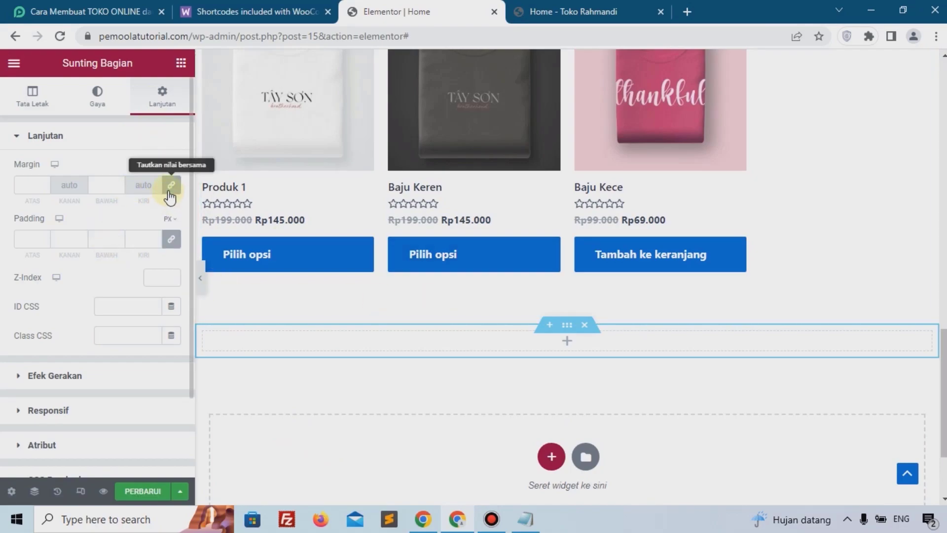
left_click(171, 186)
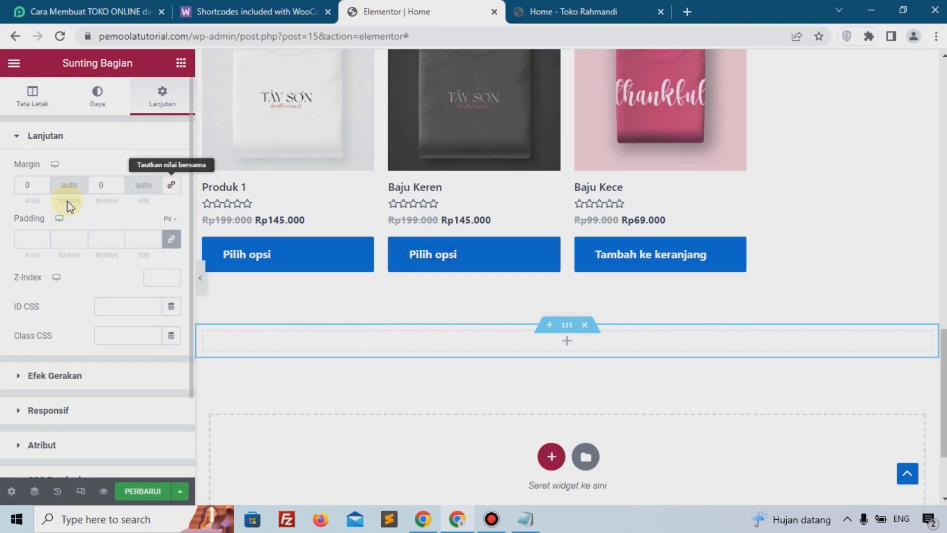
left_click(41, 183)
left_click(40, 183)
left_click(40, 183)
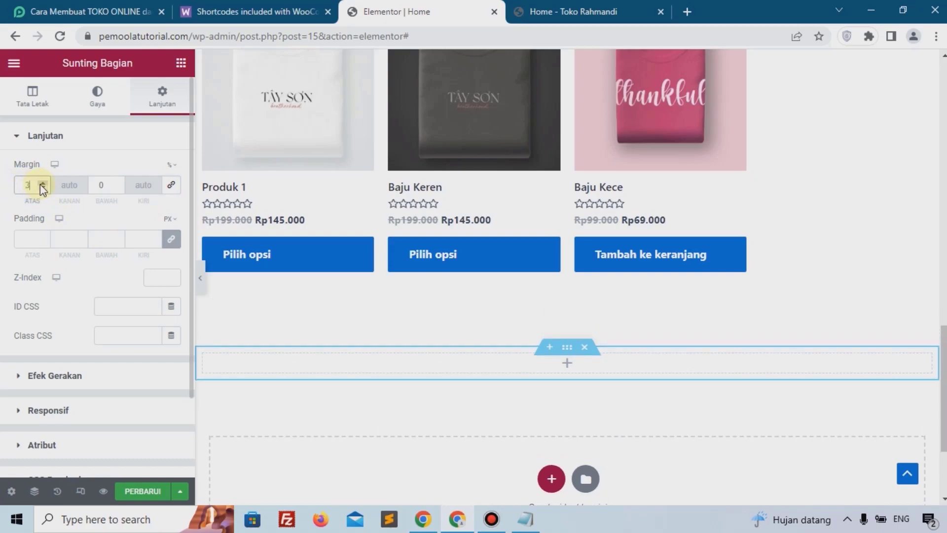
left_click(40, 183)
left_click(43, 183)
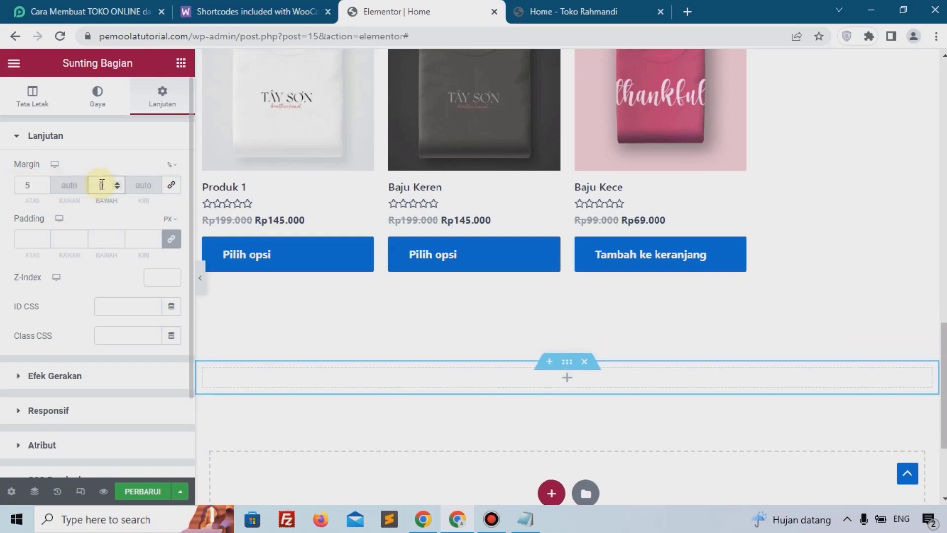
type("8")
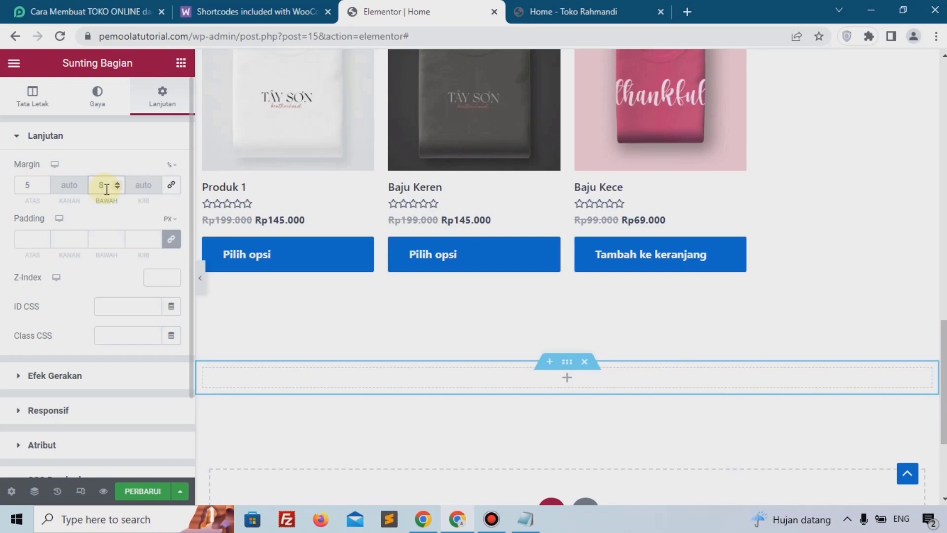
Step: Insert a two-column Inner Section into the new section
left_click(567, 379)
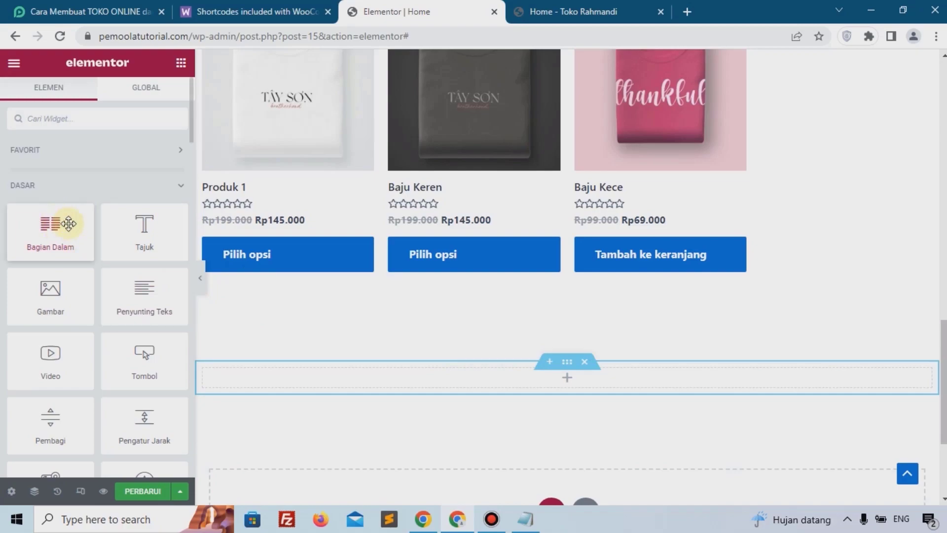
left_click_drag(68, 224, 434, 378)
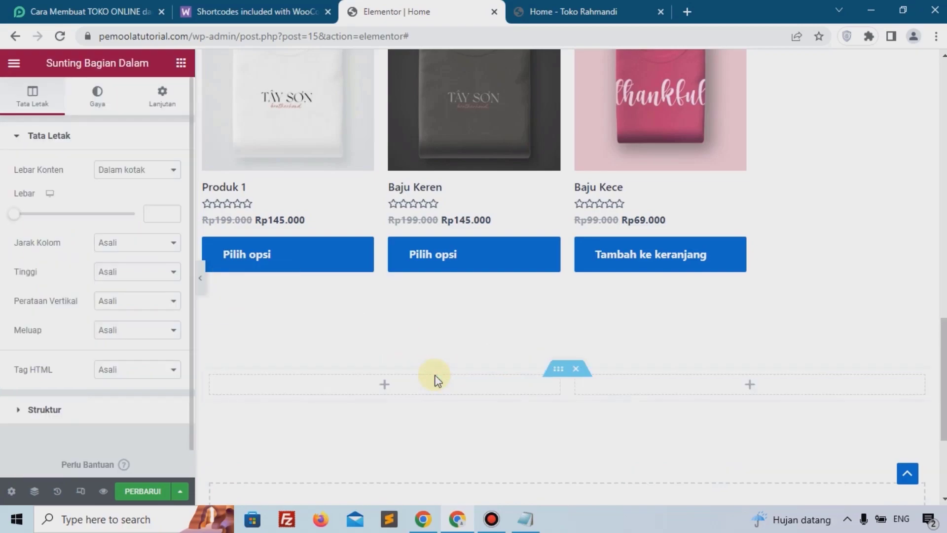
Step: Search the widgets for tes and place a Testimonial widget in the left column
left_click(180, 64)
type("tes")
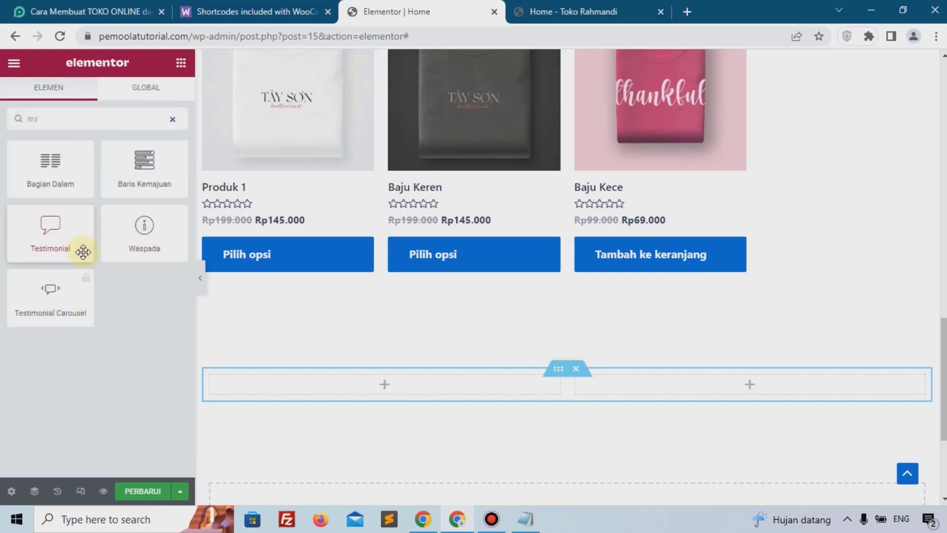
left_click_drag(81, 248, 339, 378)
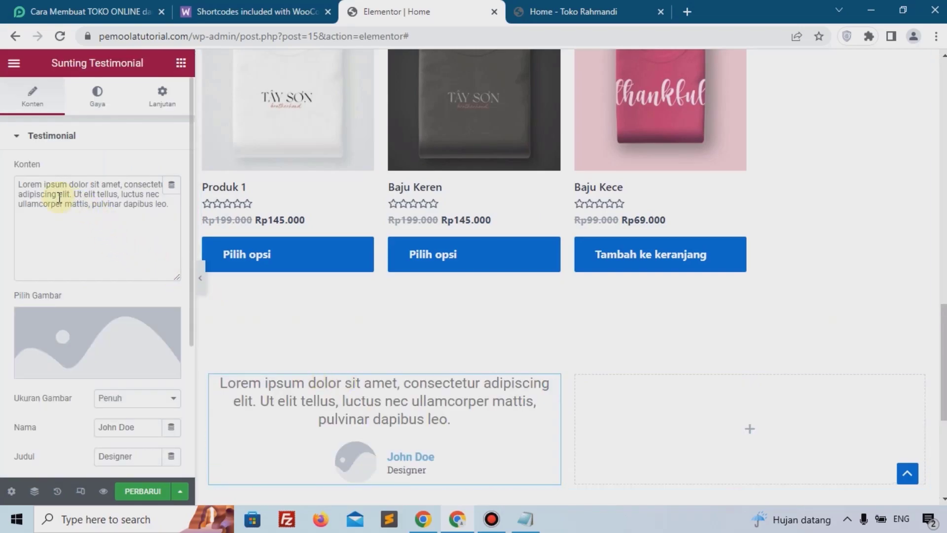
Step: Upload man.png and insert it as the testimonial's image
left_click_drag(58, 196, 92, 206)
scroll(99, 208, "down", 3)
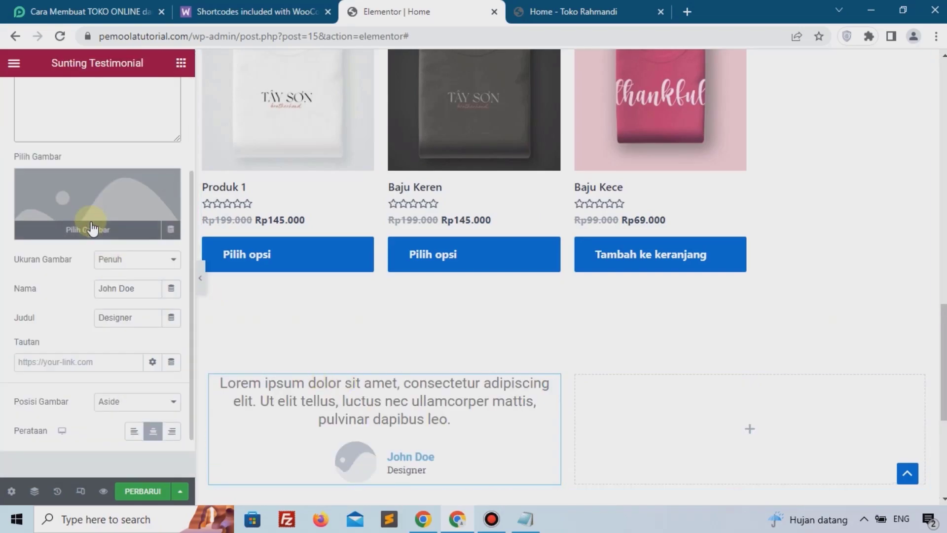
left_click(66, 188)
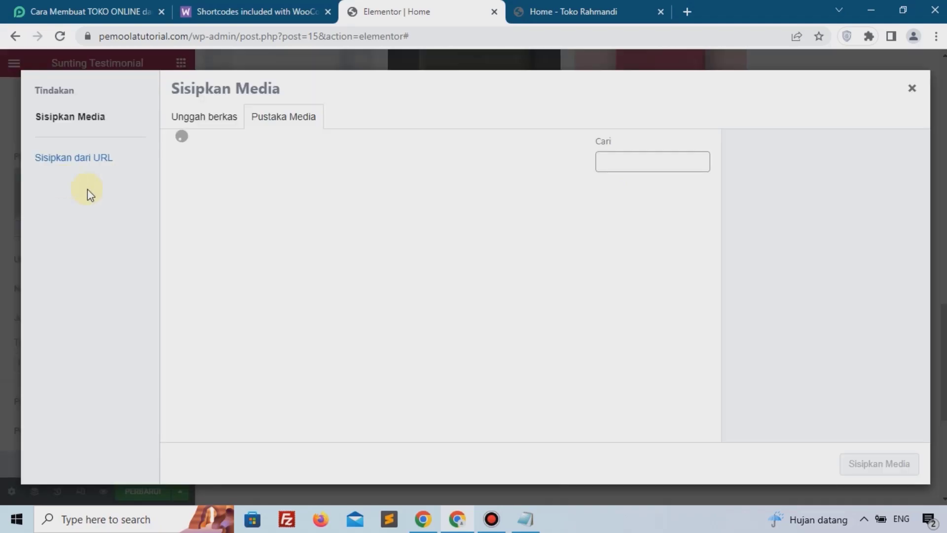
left_click(204, 119)
left_click(517, 292)
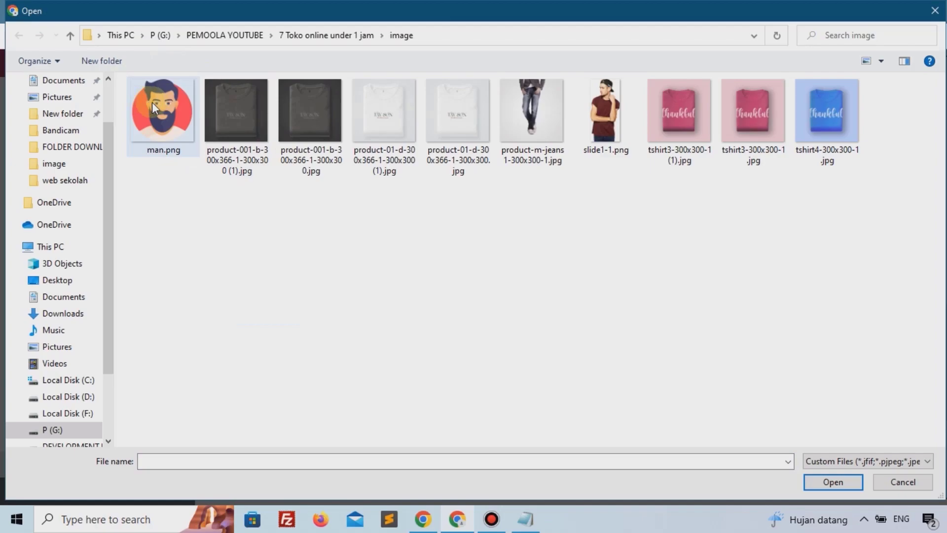
left_click(152, 102)
left_click(832, 482)
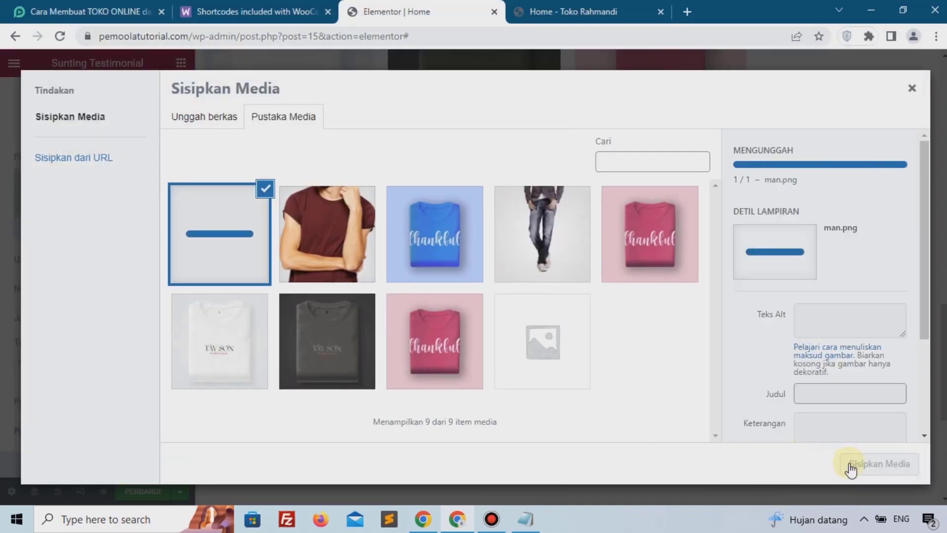
left_click(871, 471)
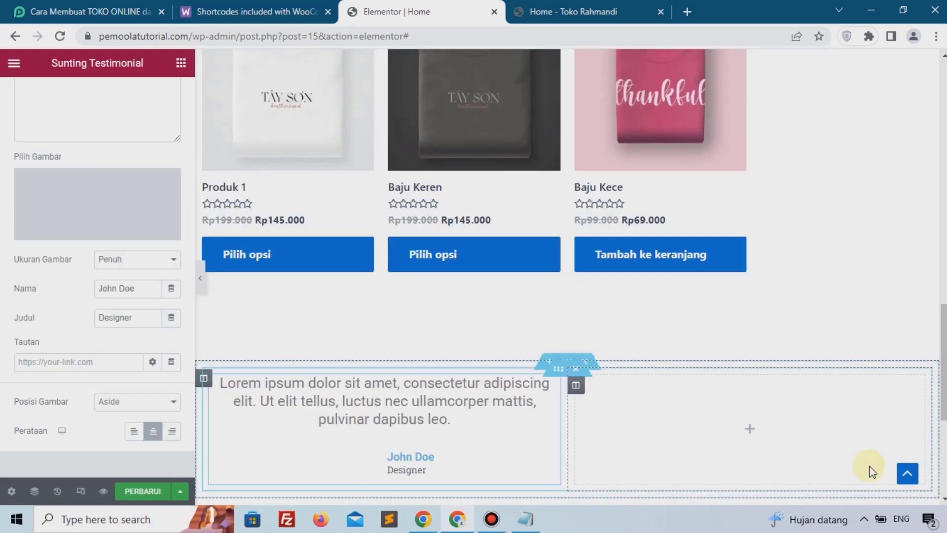
scroll(493, 395, "down", 2)
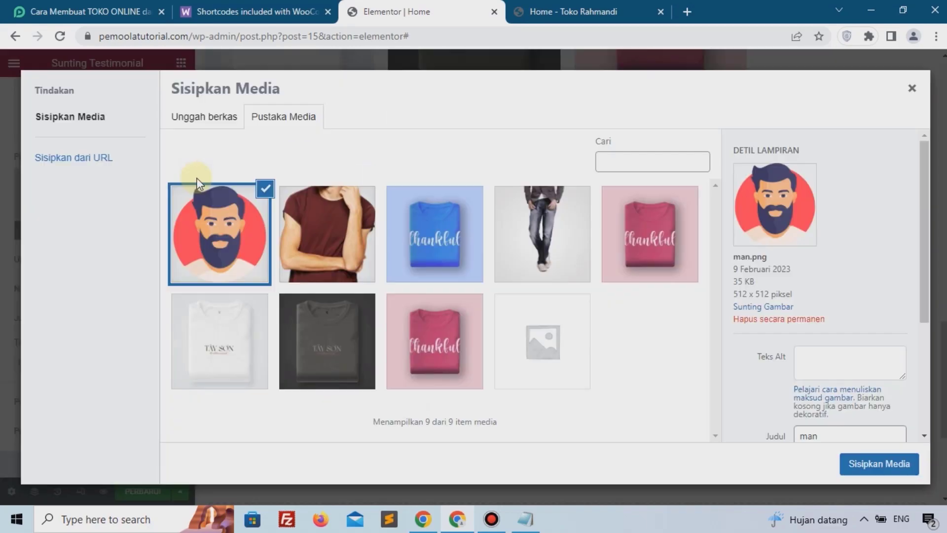
left_click(873, 466)
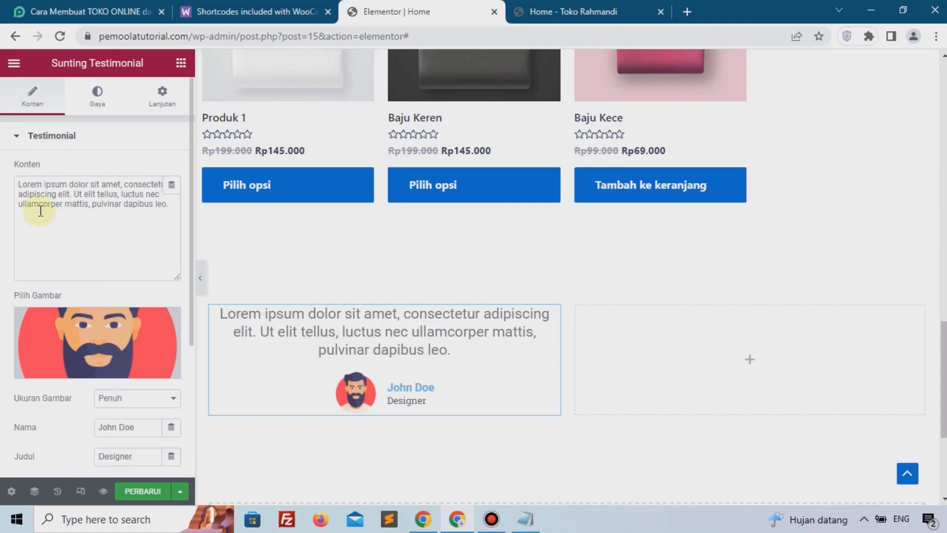
Step: Copy the testimonial widget and paste it into the empty right column
left_click_drag(38, 204, 130, 206)
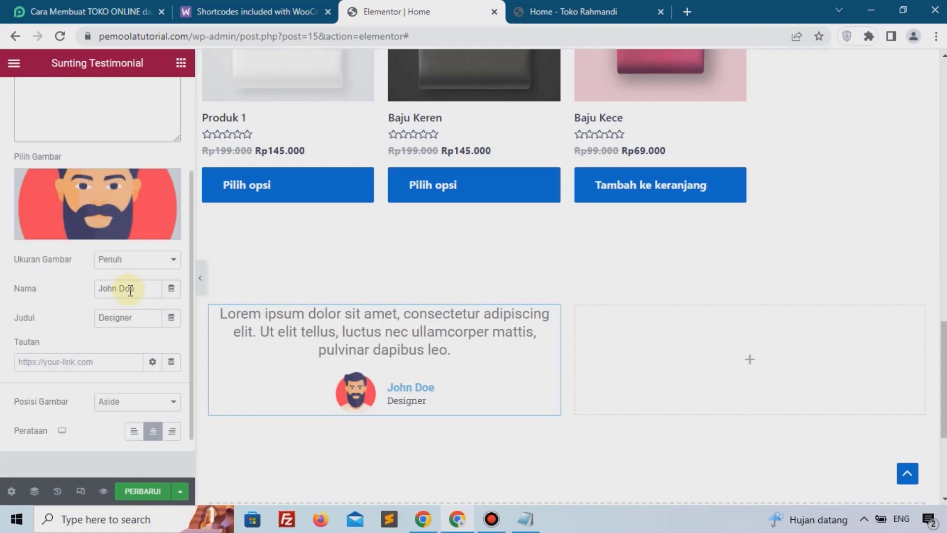
left_click(123, 286)
left_click_drag(135, 317, 97, 314)
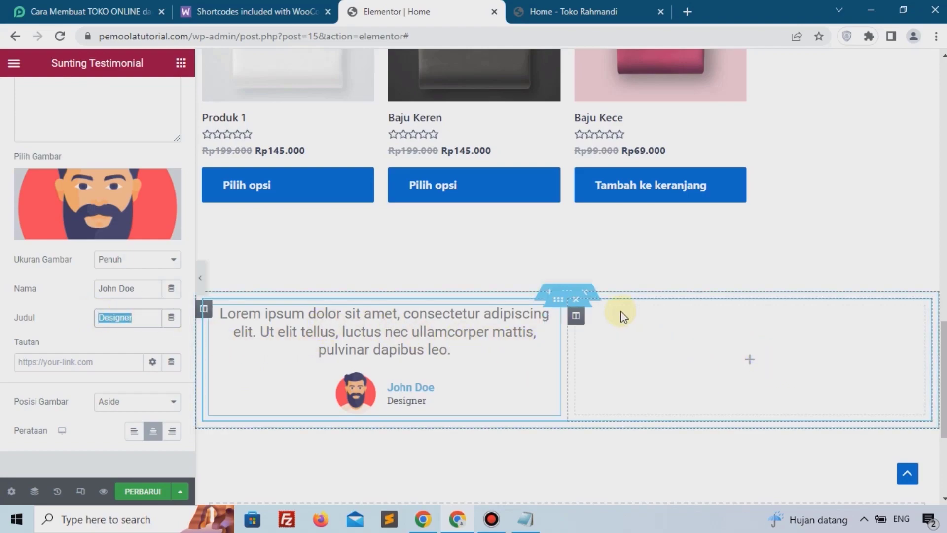
right_click(550, 325)
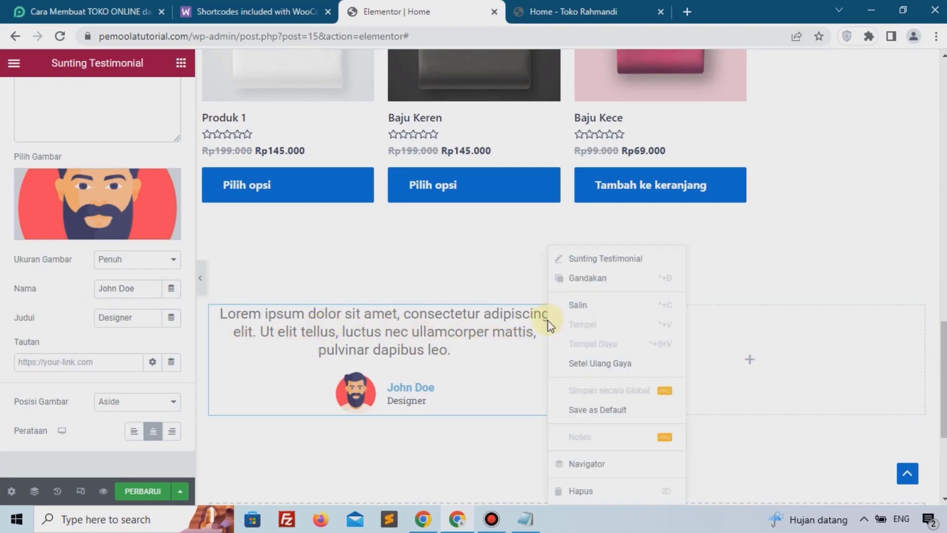
left_click(571, 311)
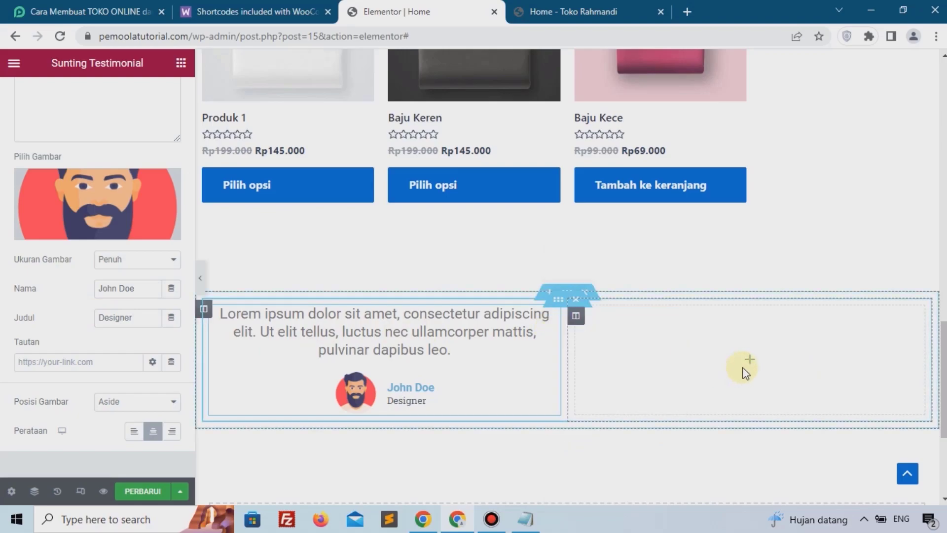
right_click(745, 373)
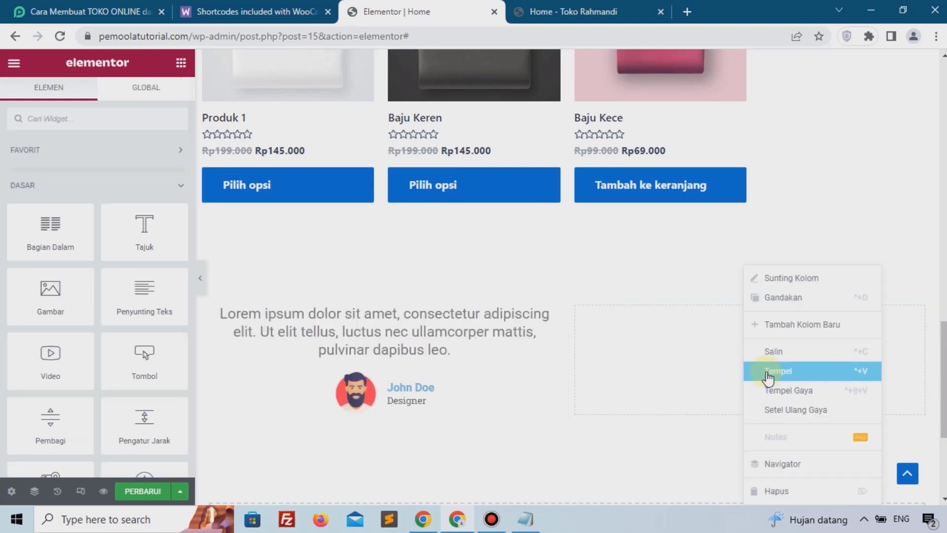
left_click(768, 371)
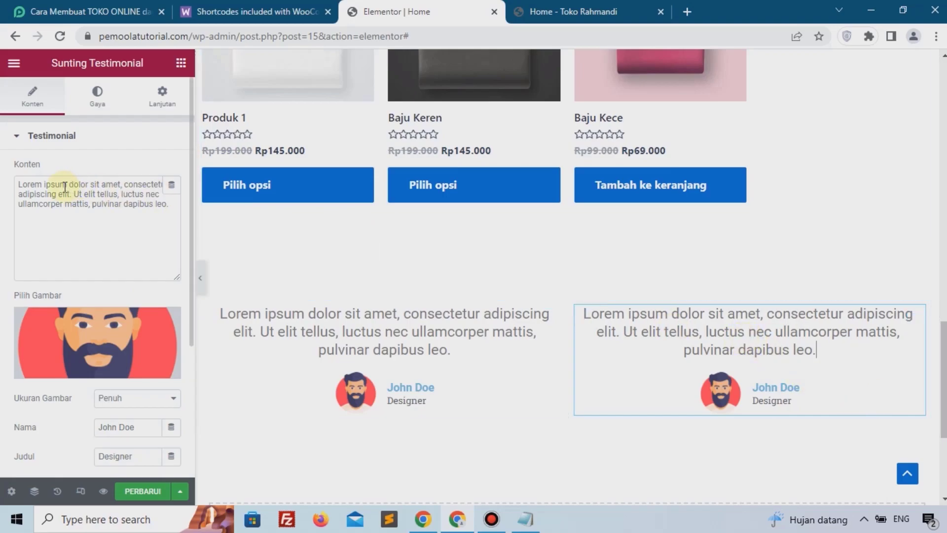
Step: Update the page
left_click_drag(67, 184, 83, 204)
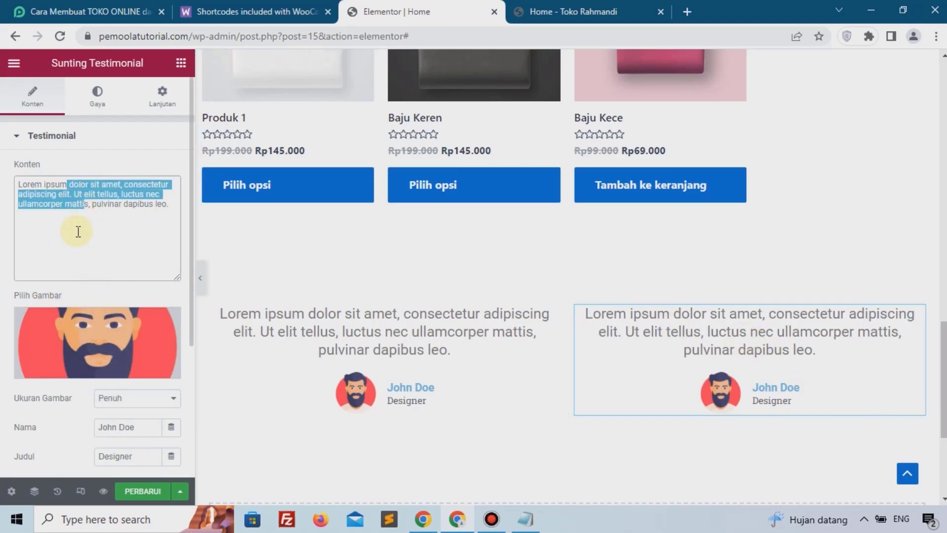
left_click(79, 207)
scroll(117, 350, "down", 2)
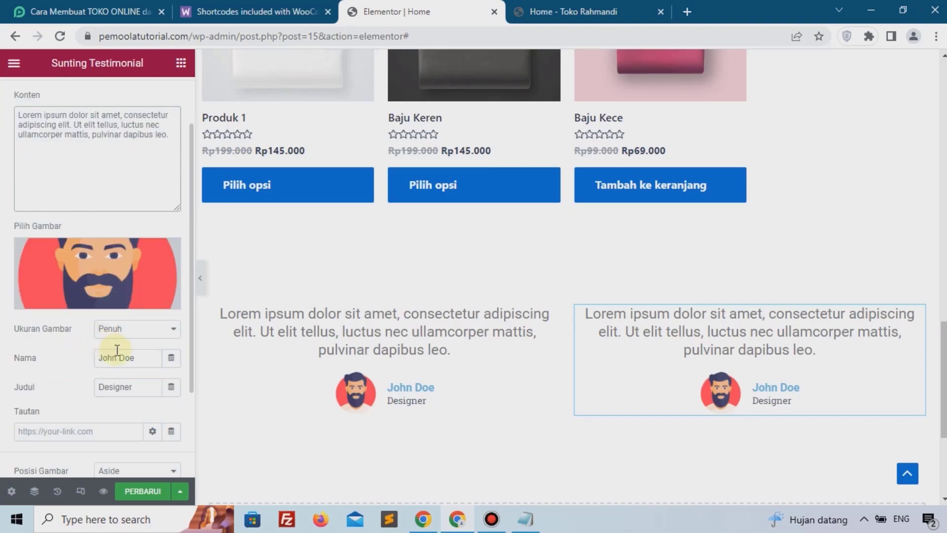
left_click_drag(156, 358, 100, 361)
left_click_drag(140, 385, 59, 394)
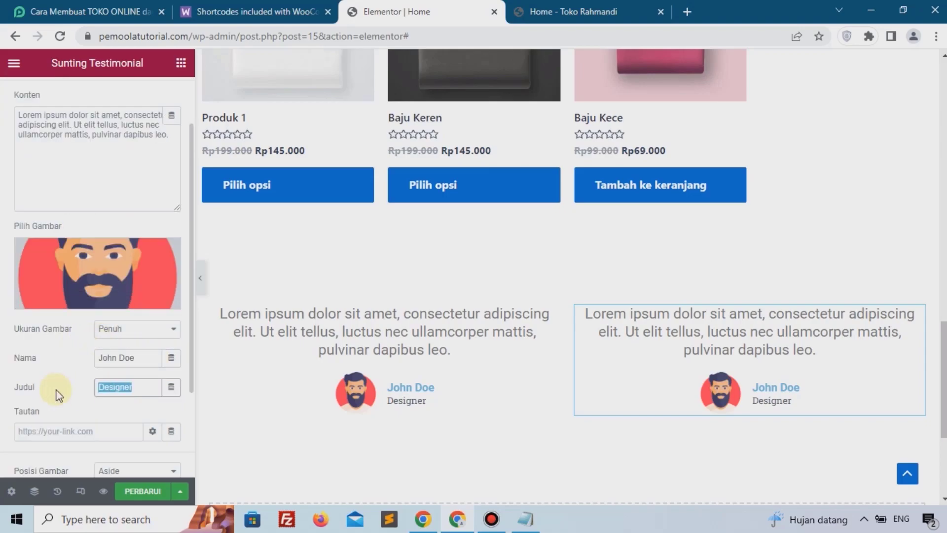
left_click(152, 494)
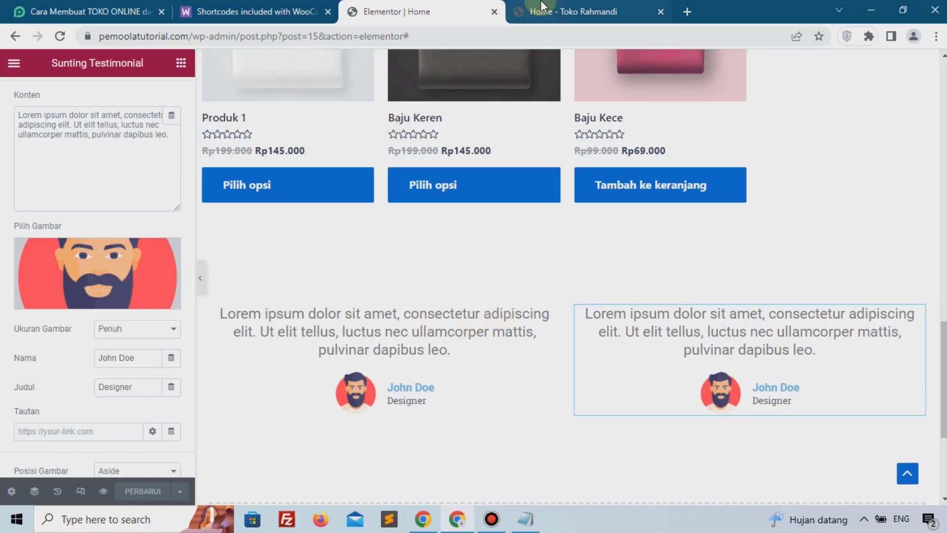
Step: Reload the live Home page and scroll to review the testimonial row
key("ctrl+Tab")
left_click(59, 36)
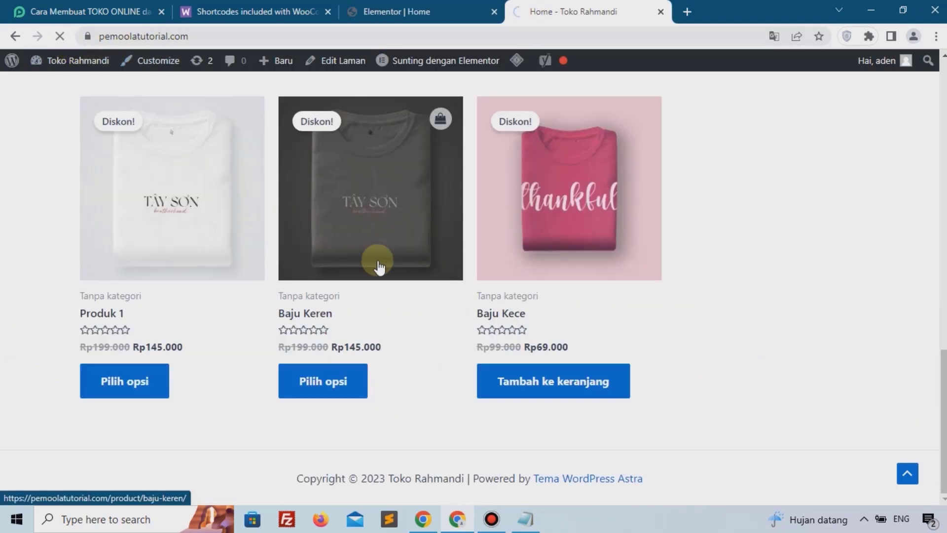
scroll(374, 264, "down", 4)
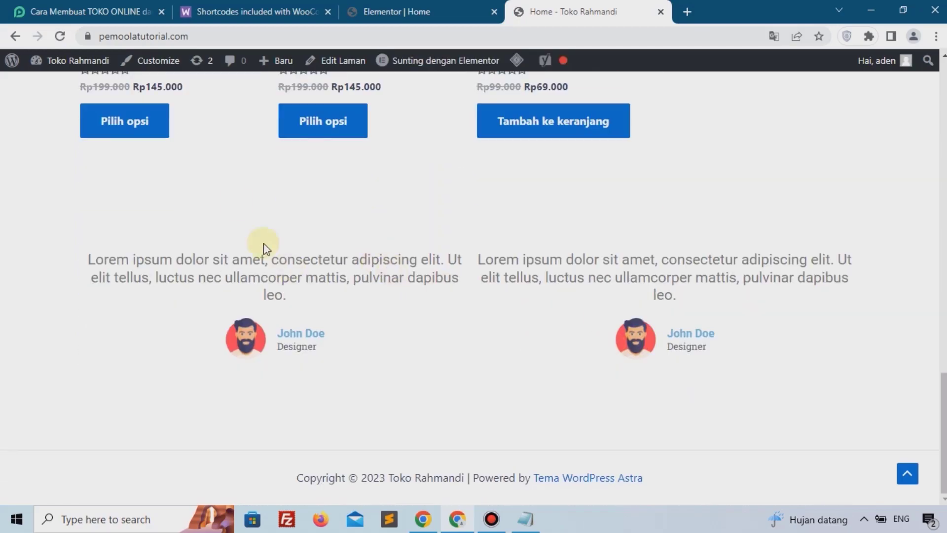
Step: Paste the copied "Produk Kami" heading into the testimonial section of the Home page
left_click(421, 5)
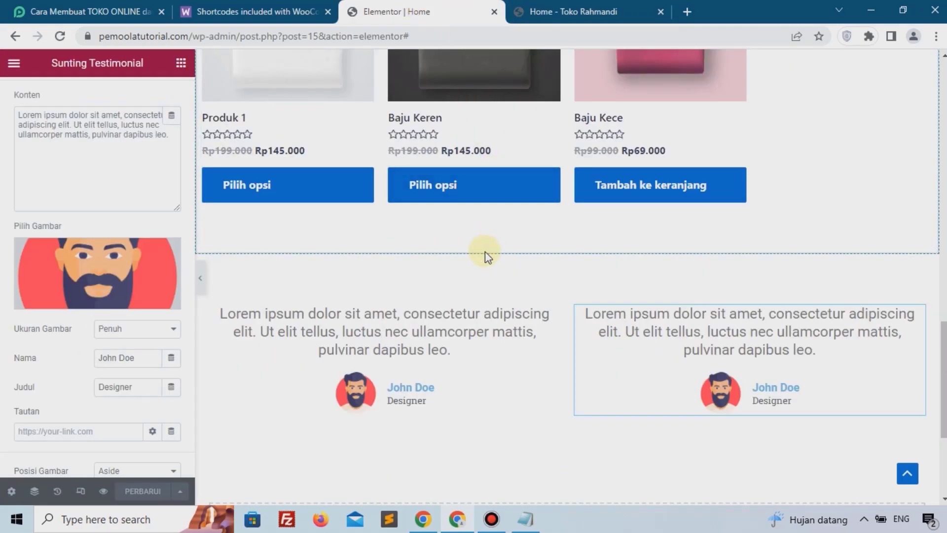
scroll(472, 288, "up", 5)
scroll(486, 285, "up", 5)
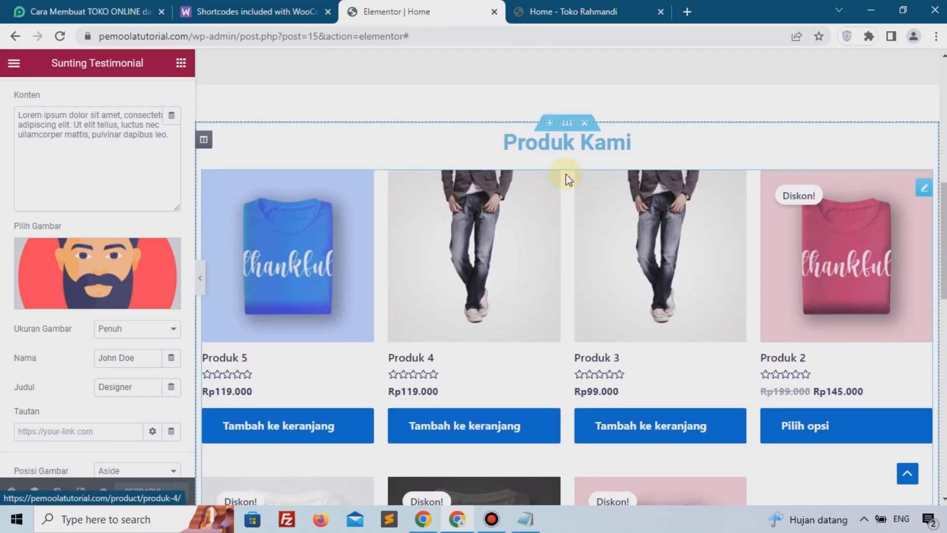
right_click(551, 157)
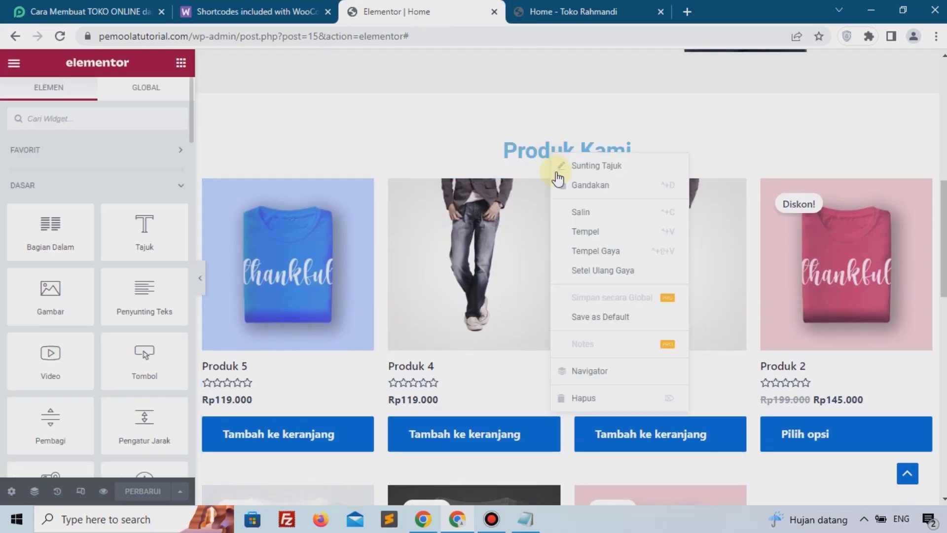
key("Escape")
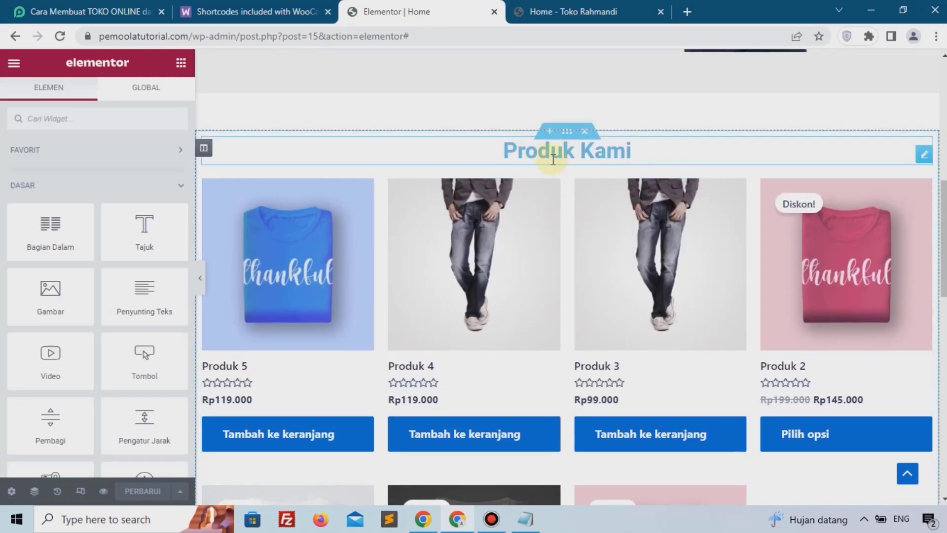
scroll(528, 217, "down", 10)
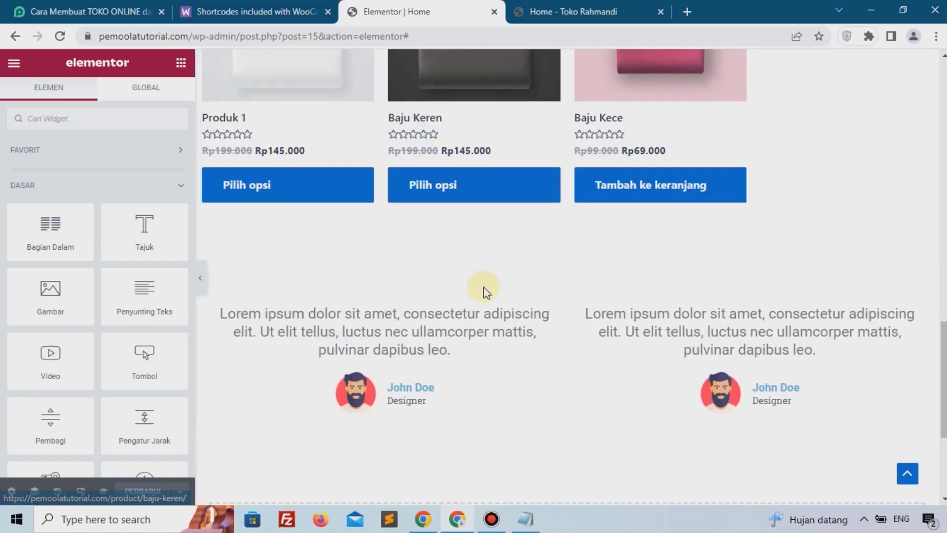
right_click(484, 288)
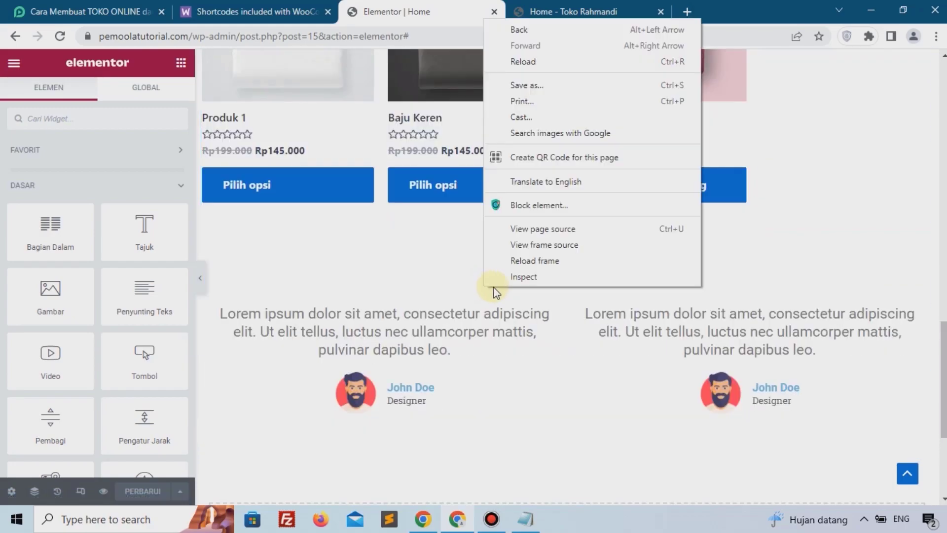
left_click(465, 330)
right_click(464, 330)
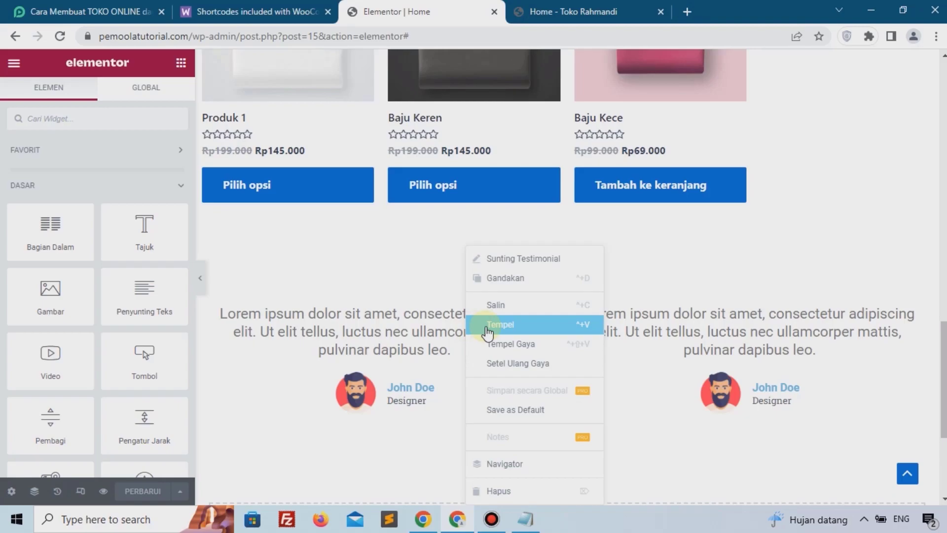
left_click(488, 325)
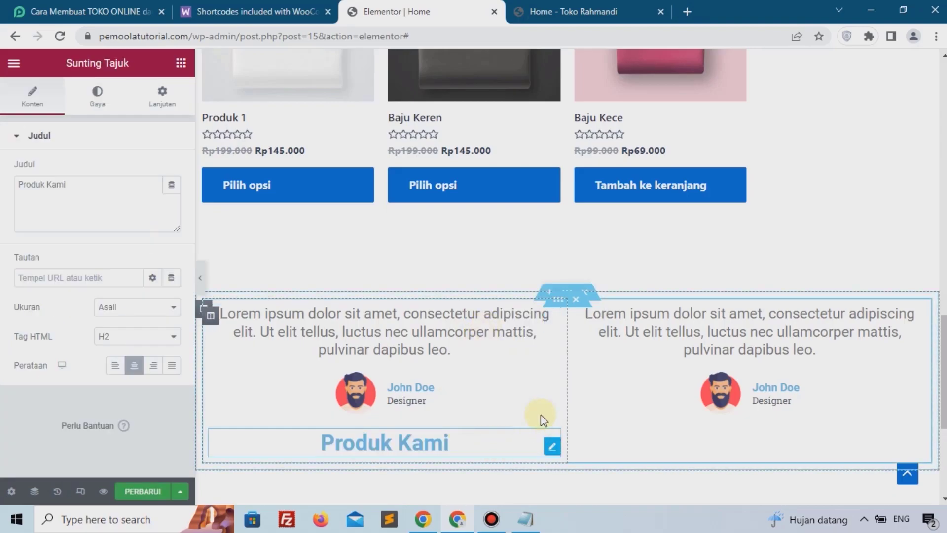
Step: Move the pasted heading above the two testimonial columns and update the page
left_click_drag(545, 442, 528, 280)
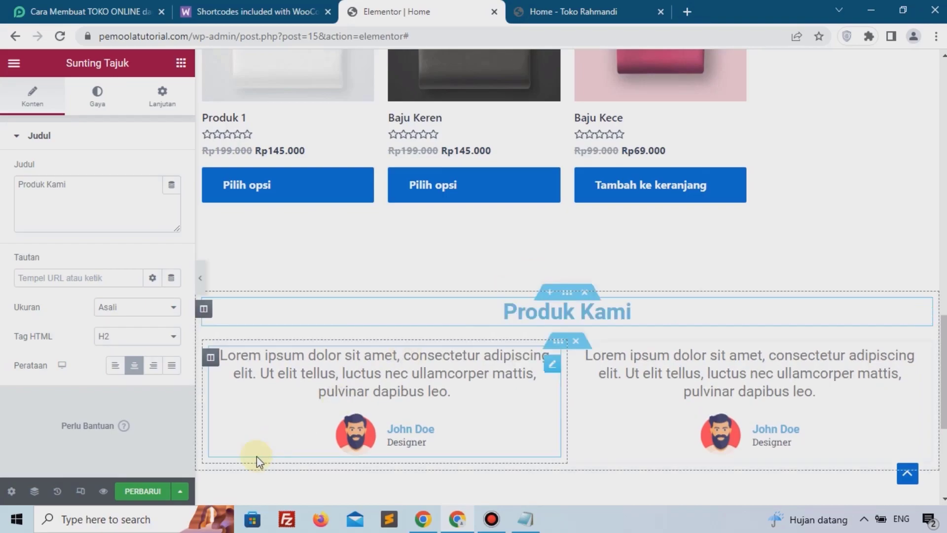
left_click(150, 491)
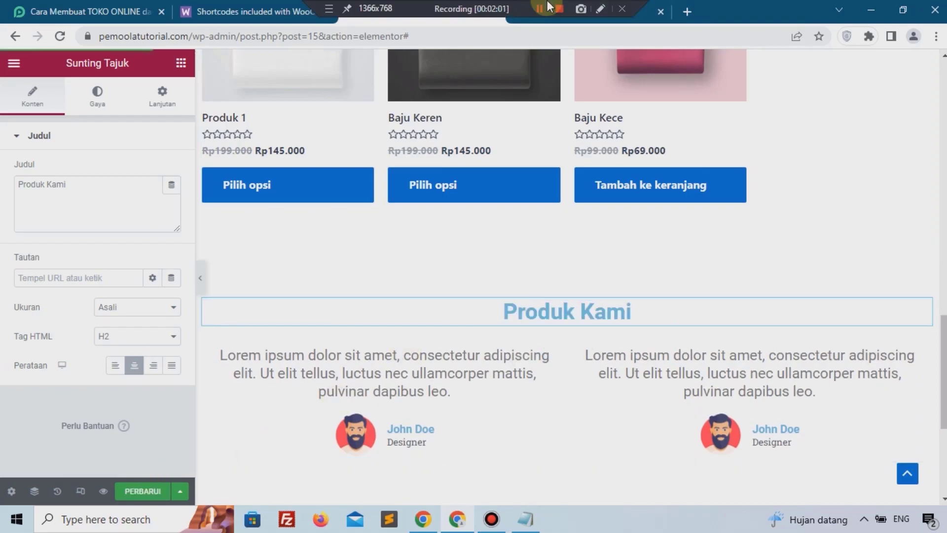
Step: Reload the live Home page and scroll to review the heading above the testimonials
left_click(568, 14)
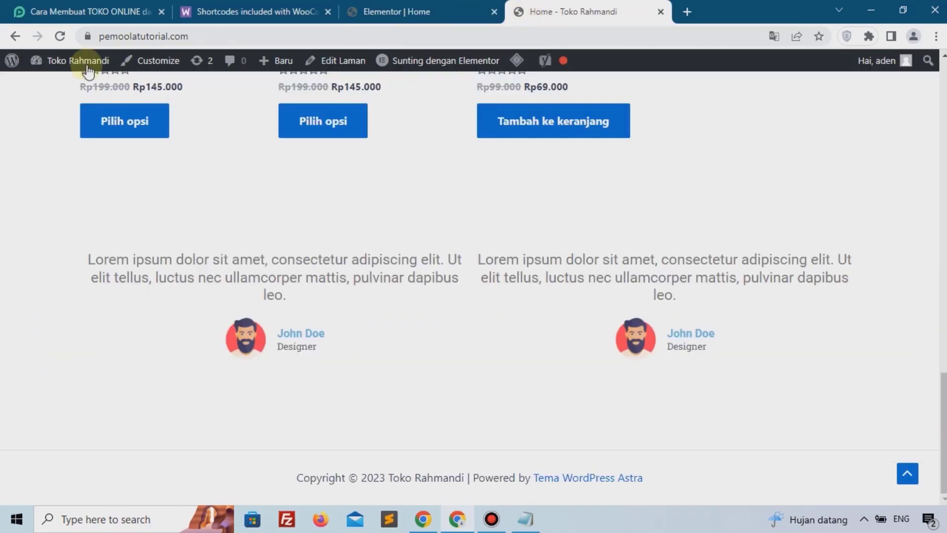
left_click(60, 36)
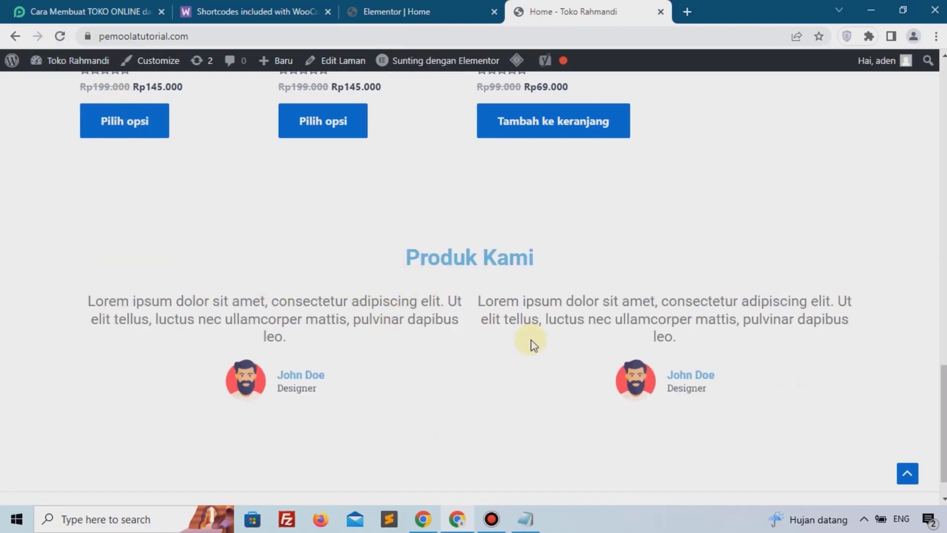
scroll(430, 334, "down", 1)
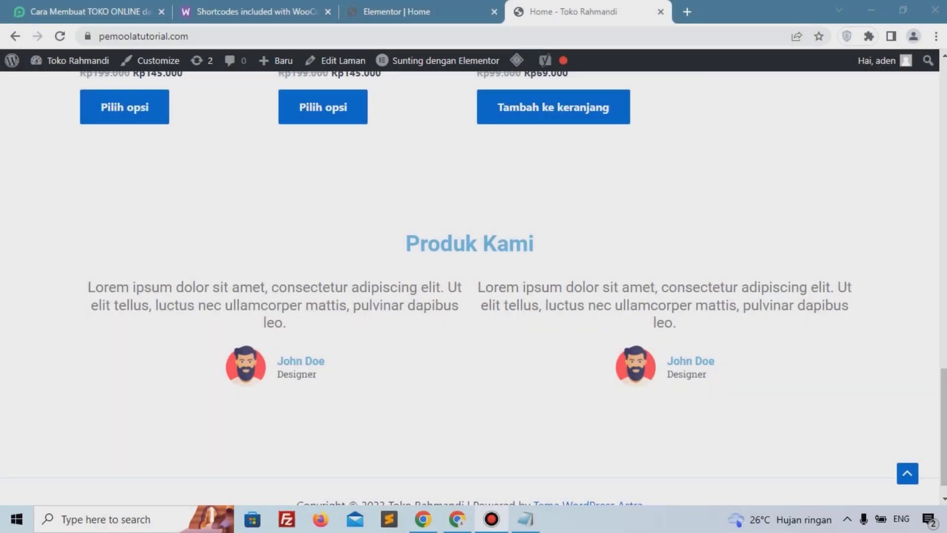
scroll(316, 394, "down", 1)
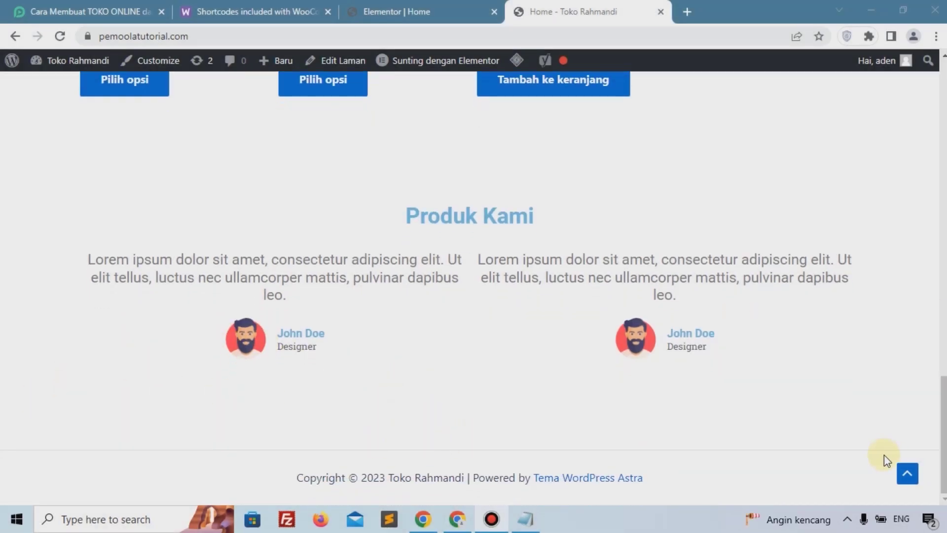
Step: Close the WooCommerce shortcode docs, the tutorial page and the Elementor editor tabs
left_click(218, 7)
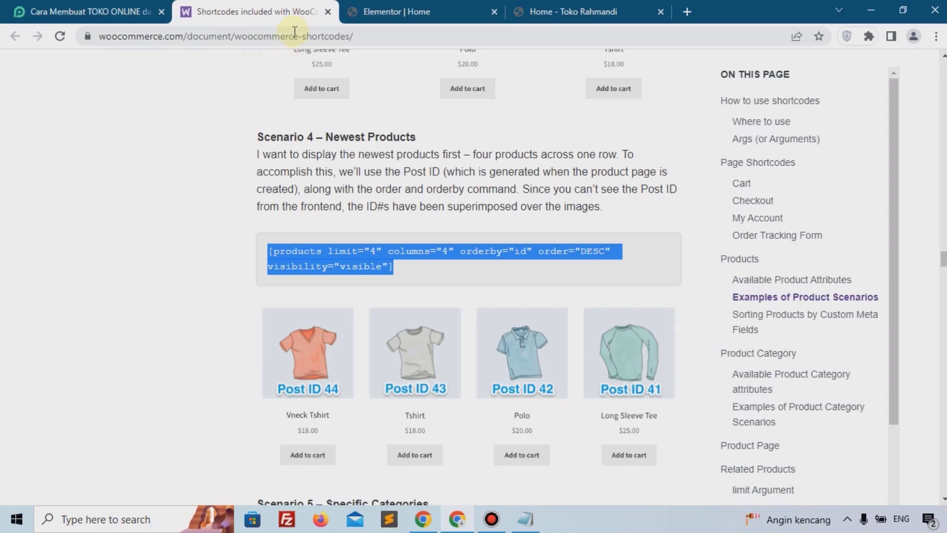
left_click(327, 12)
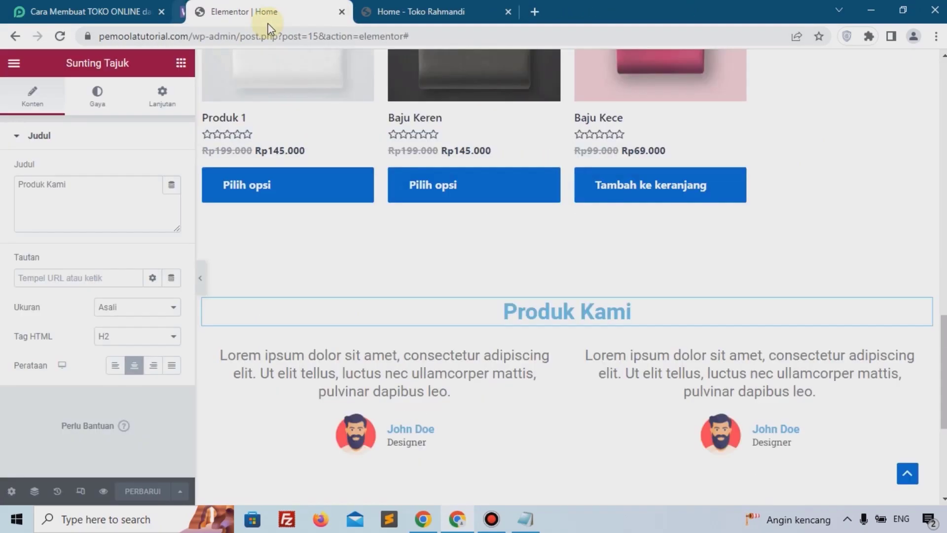
left_click(116, 5)
scroll(152, 78, "up", 12)
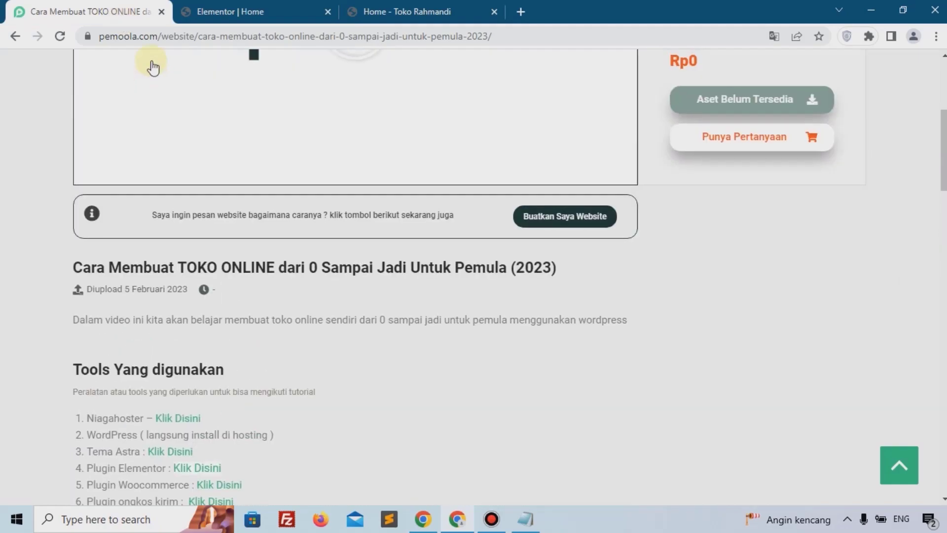
left_click(161, 12)
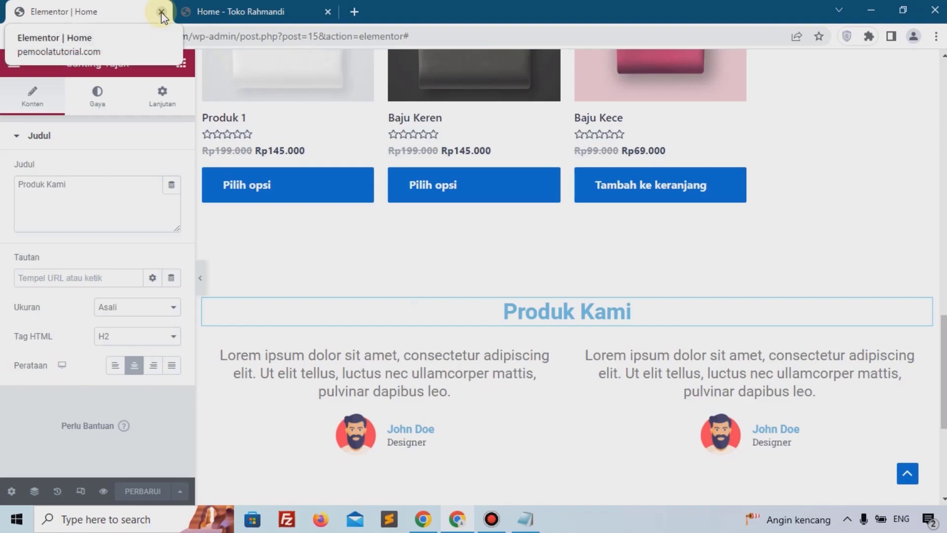
left_click(161, 12)
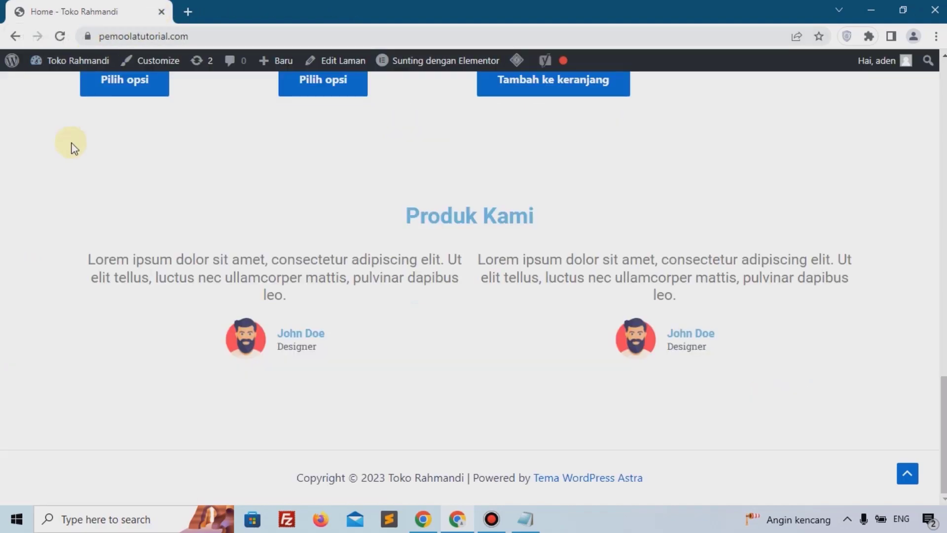
Step: Open the WordPress dashboard from the live site and launch the theme Customizer
scroll(72, 148, "up", 7)
scroll(72, 148, "up", 10)
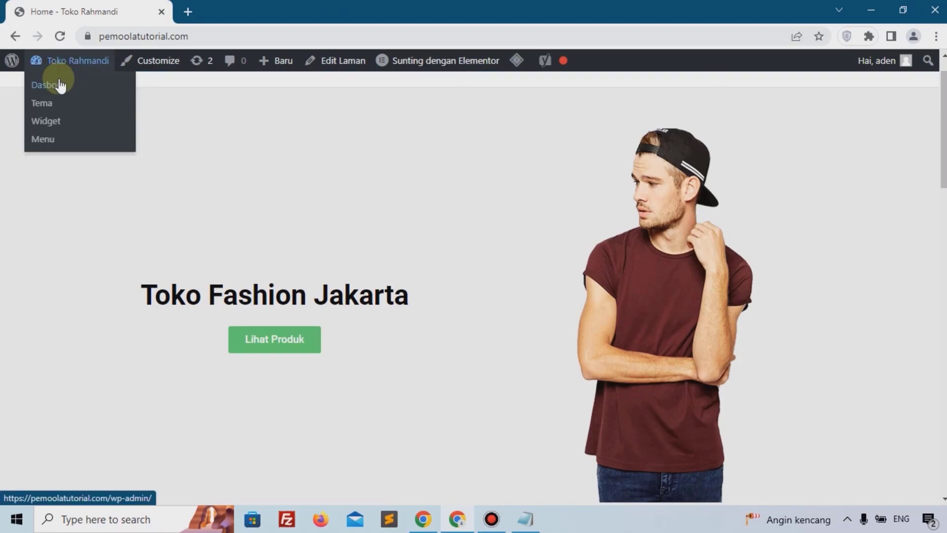
right_click(61, 83)
left_click(122, 90)
left_click_drag(212, 11, 64, 12)
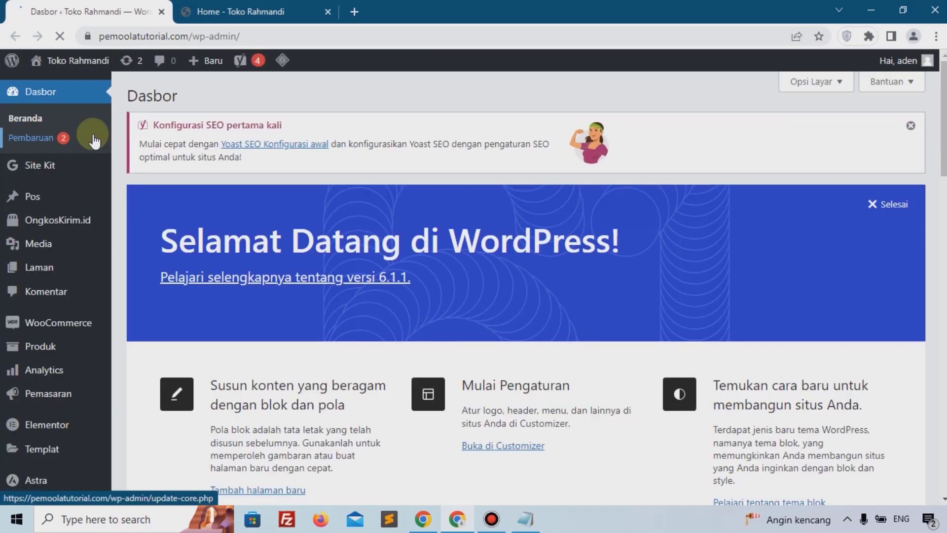
scroll(80, 184, "down", 3)
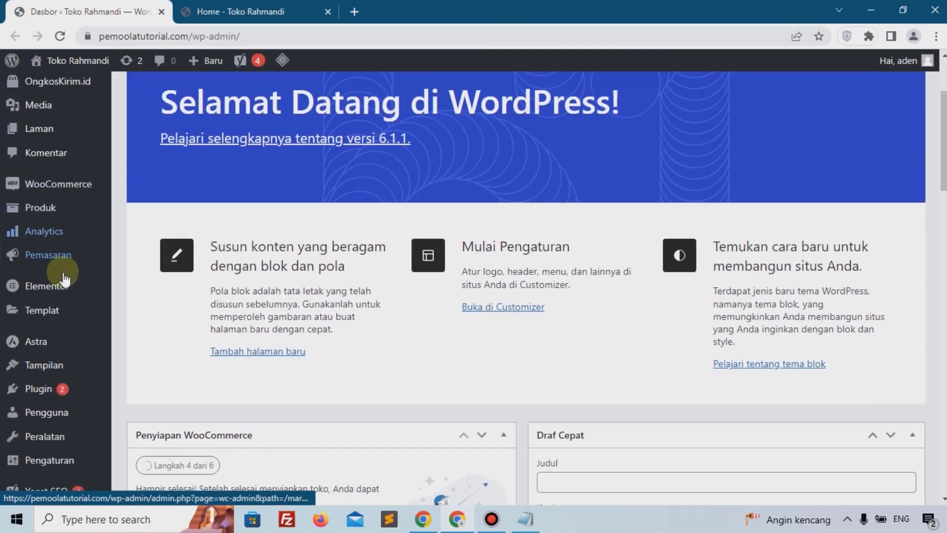
mouse_move(50, 366)
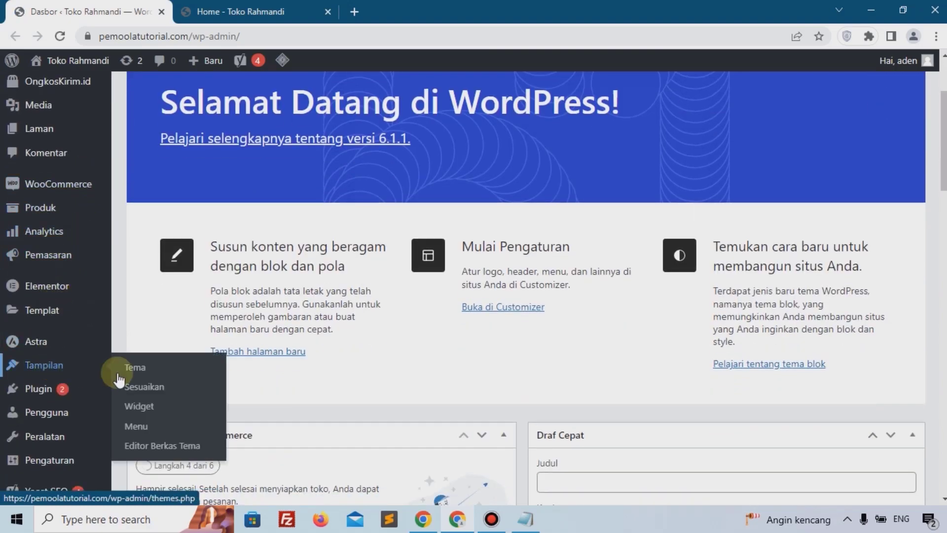
left_click(152, 383)
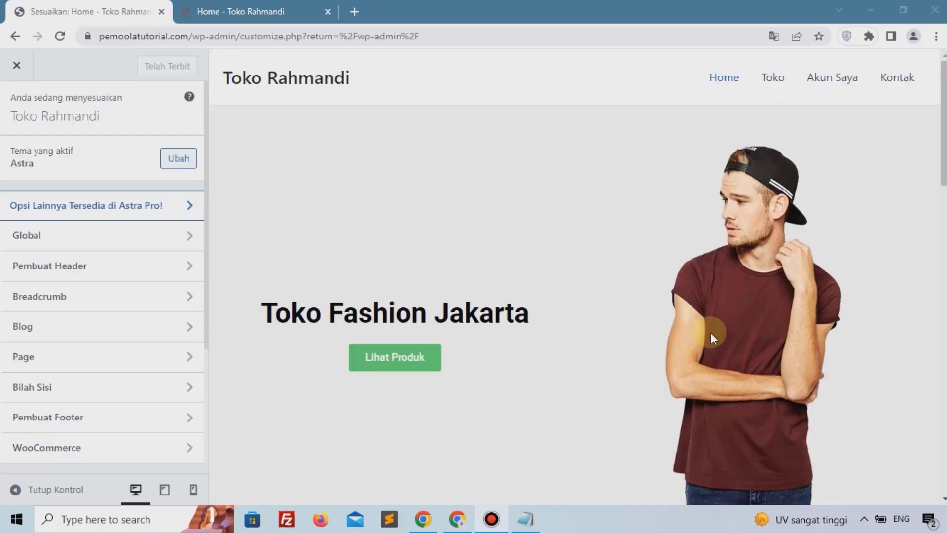
Step: In the footer builder, set the bottom footer row's background colour to near-black 090000
scroll(78, 332, "down", 3)
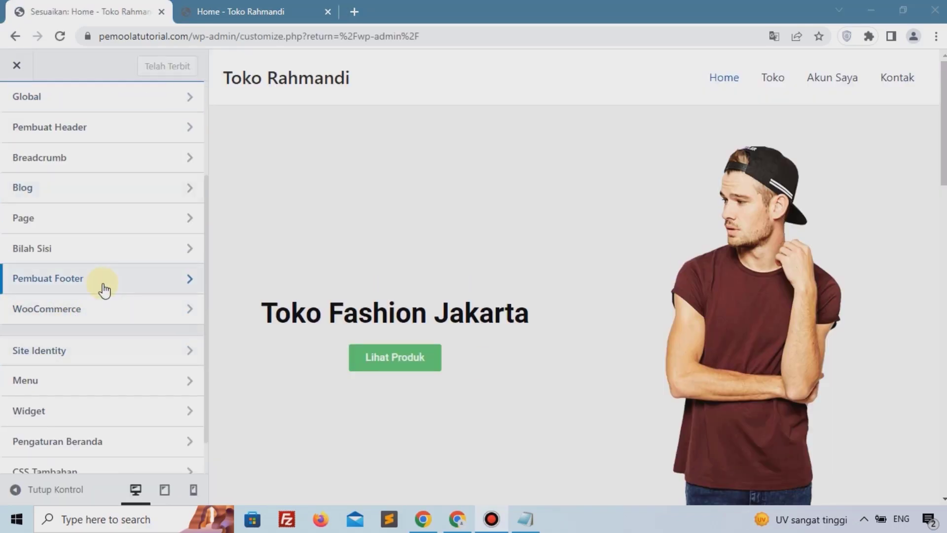
left_click(40, 282)
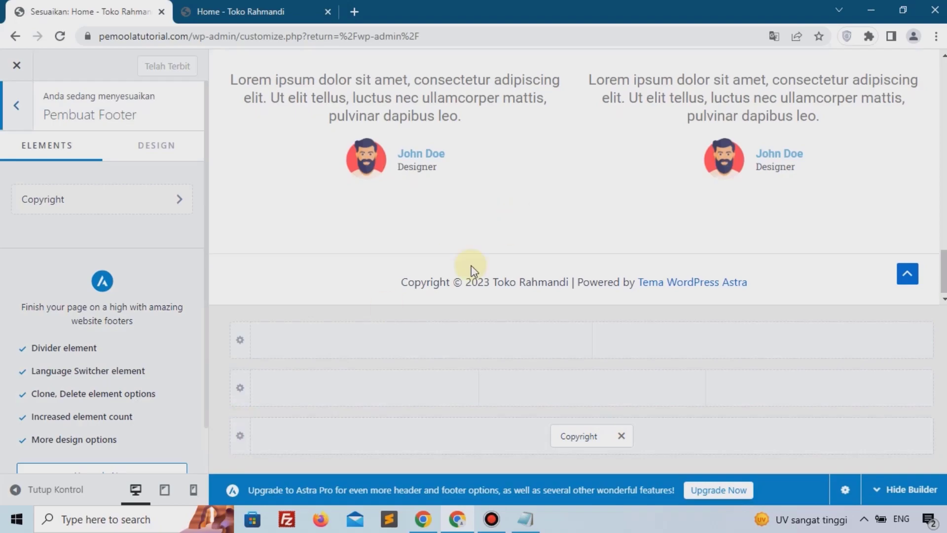
left_click(249, 439)
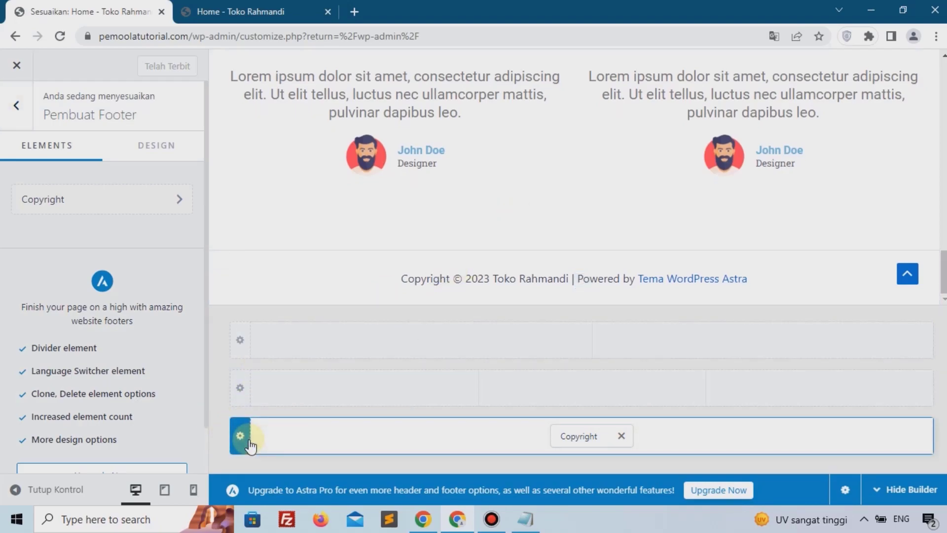
left_click(155, 157)
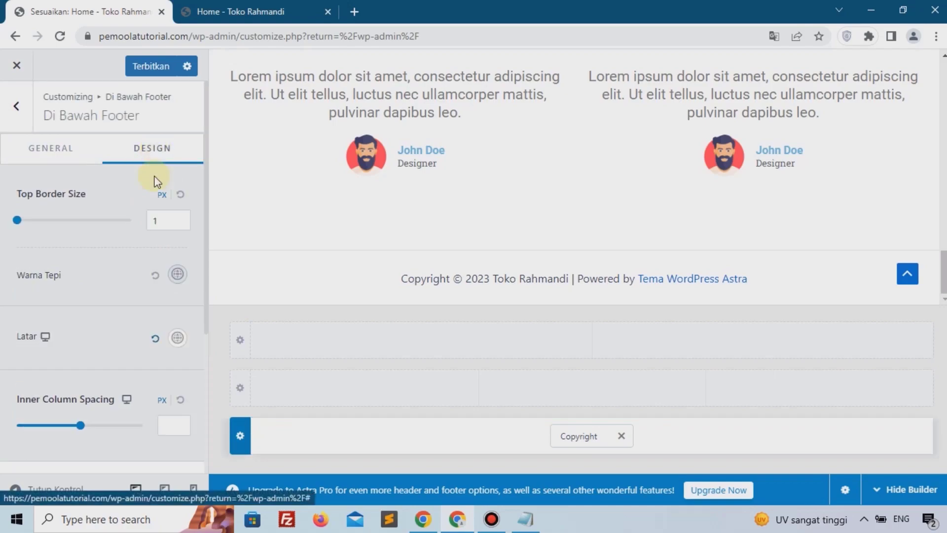
left_click(180, 340)
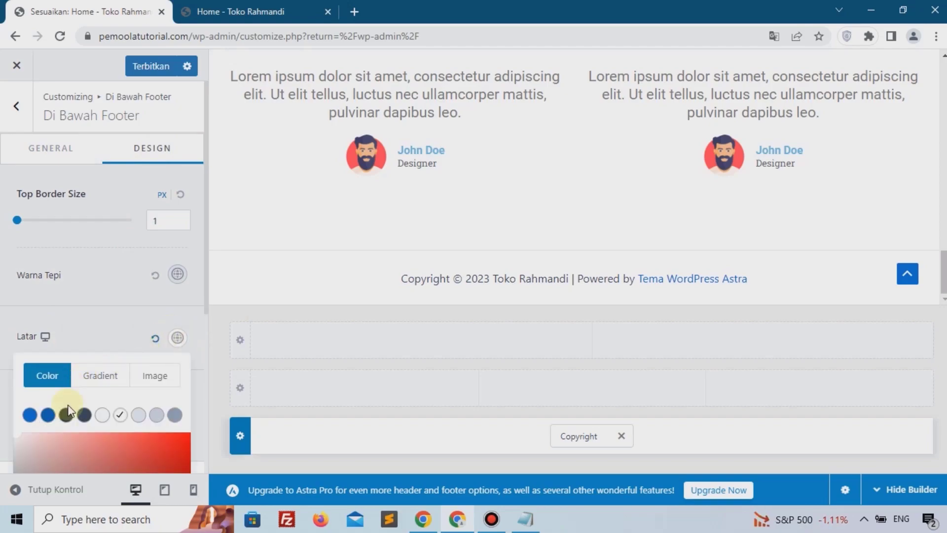
scroll(97, 380, "down", 5)
left_click(176, 287)
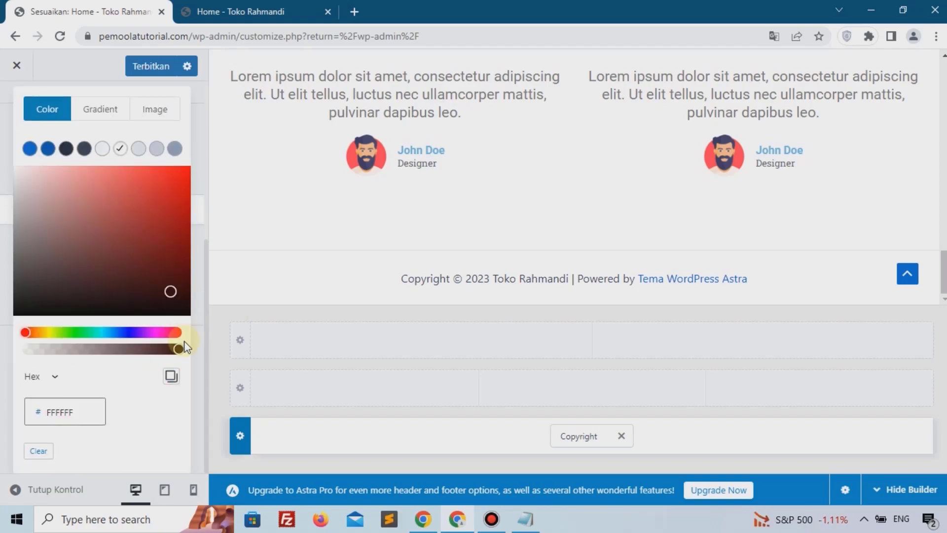
left_click(182, 316)
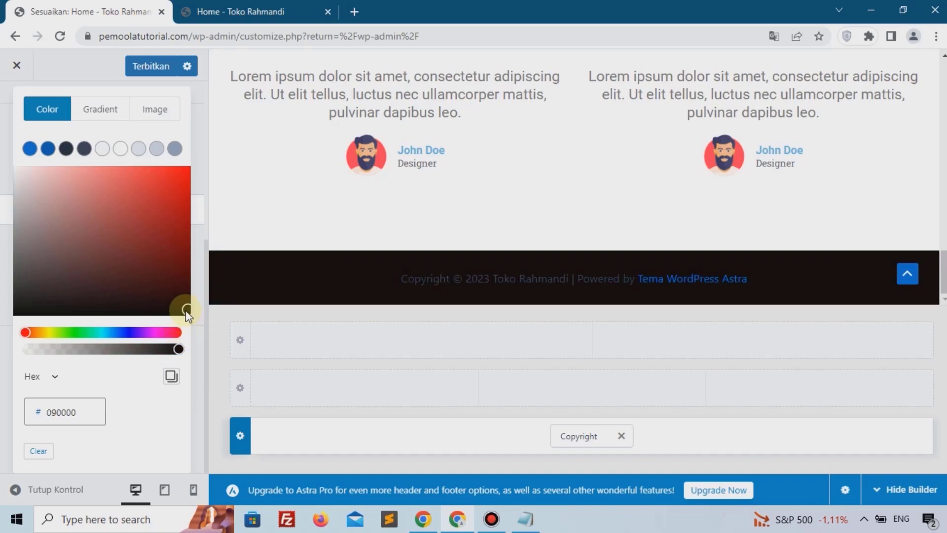
Step: Replace the footer copyright text with "Copyright | toko rahmandi 2022"
left_click(578, 436)
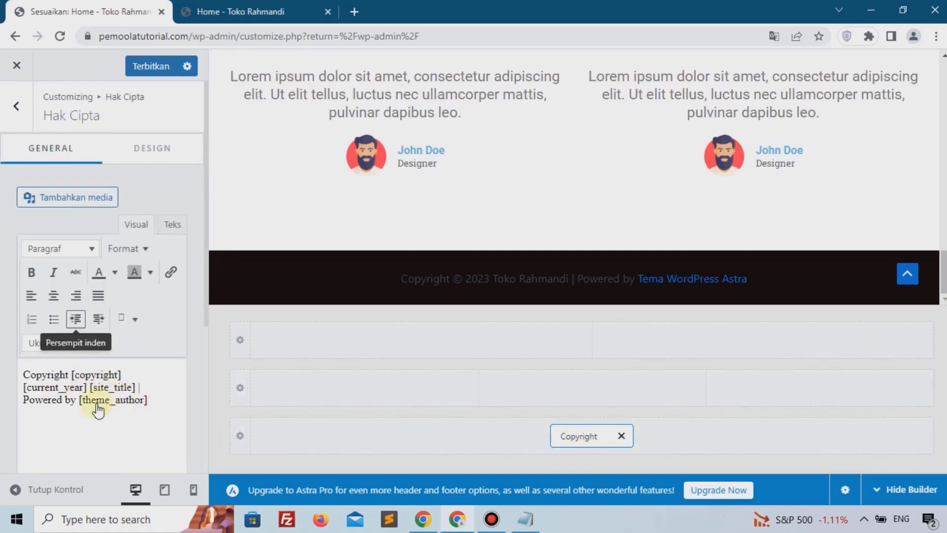
left_click(158, 396)
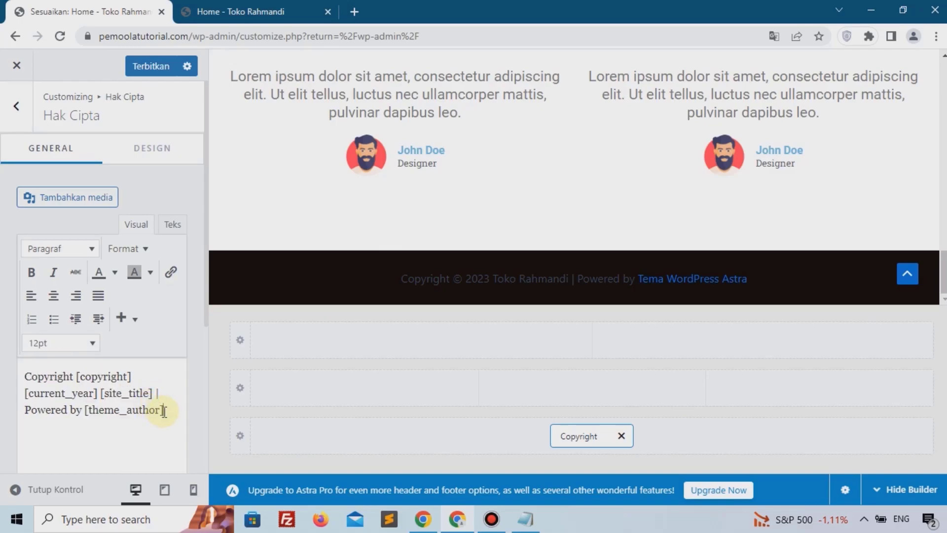
left_click_drag(164, 411, 85, 404)
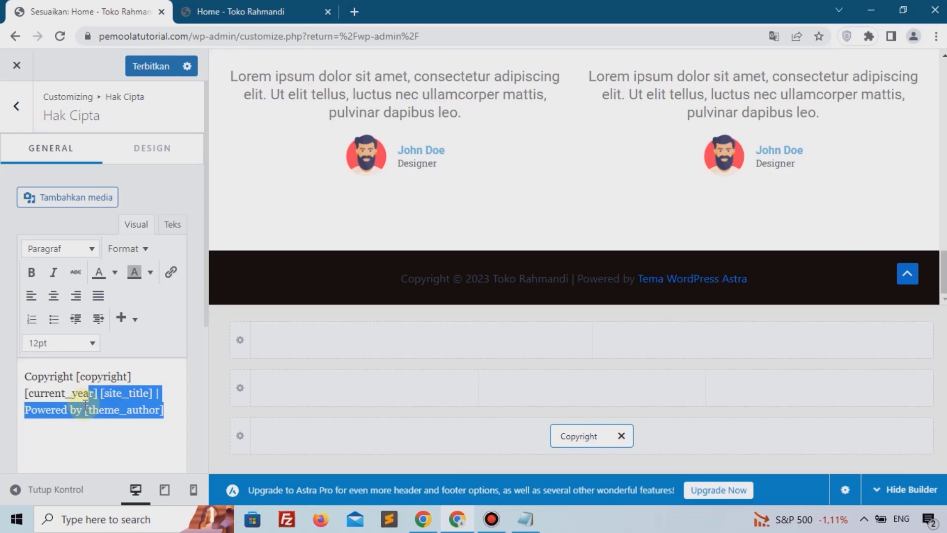
key("BackSpace")
key("BackSpace")
key("BackSpace")
key("BackSpace")
key("BackSpace")
key("BackSpace")
key("BackSpace")
key("BackSpace")
key("BackSpace")
key("BackSpace")
key("BackSpace")
key("BackSpace")
key("BackSpace")
key("BackSpace")
key("BackSpace")
key("BackSpace")
key("BackSpace")
key("BackSpace")
key("BackSpace")
key("BackSpace")
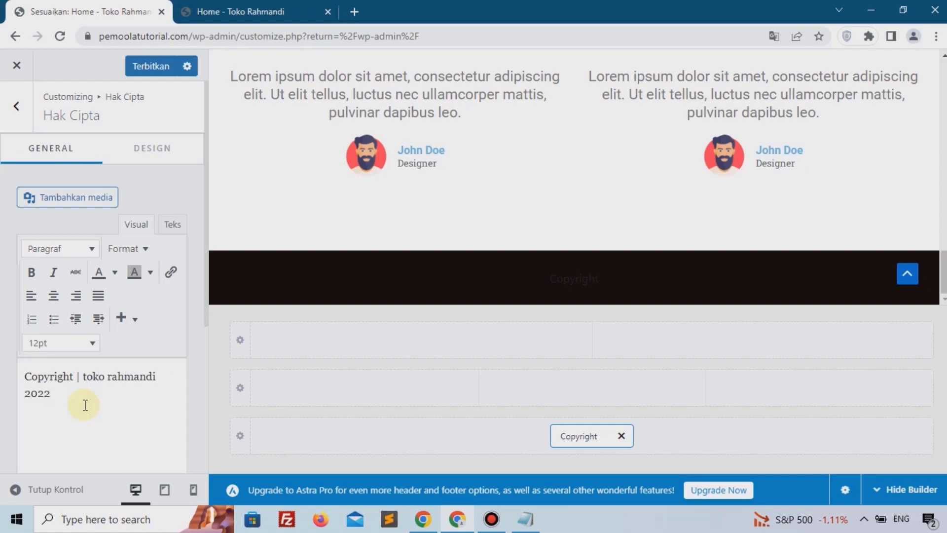
Step: Set the copyright text colour to the light palette swatch and publish the Customizer changes
left_click(154, 150)
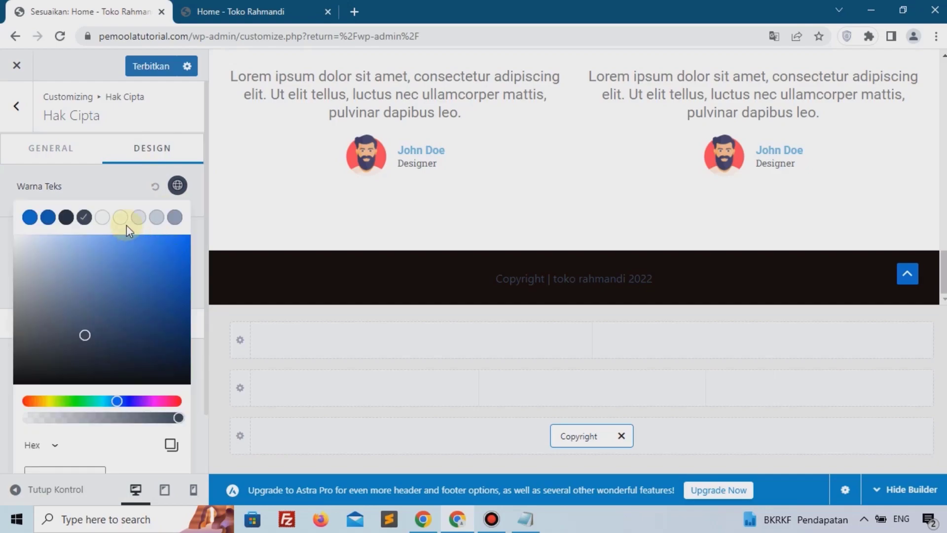
left_click(120, 217)
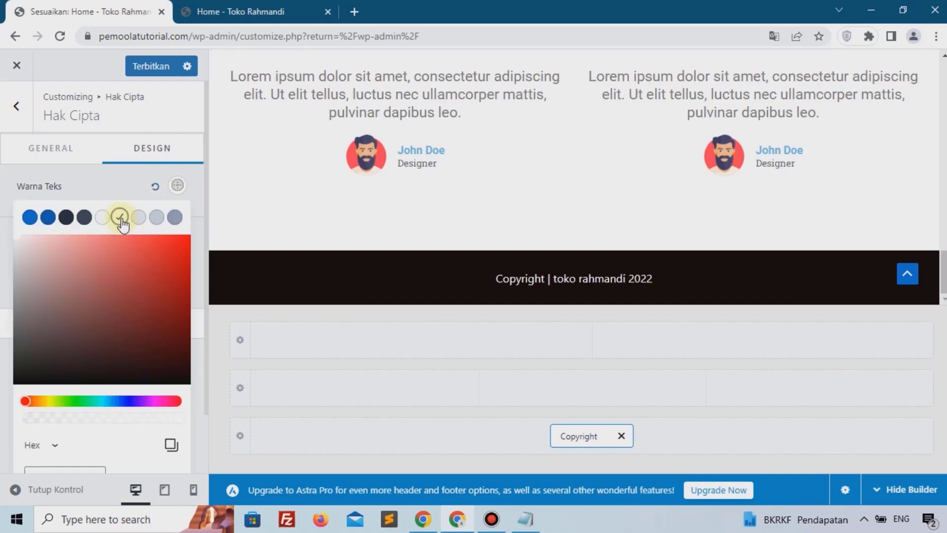
left_click(144, 66)
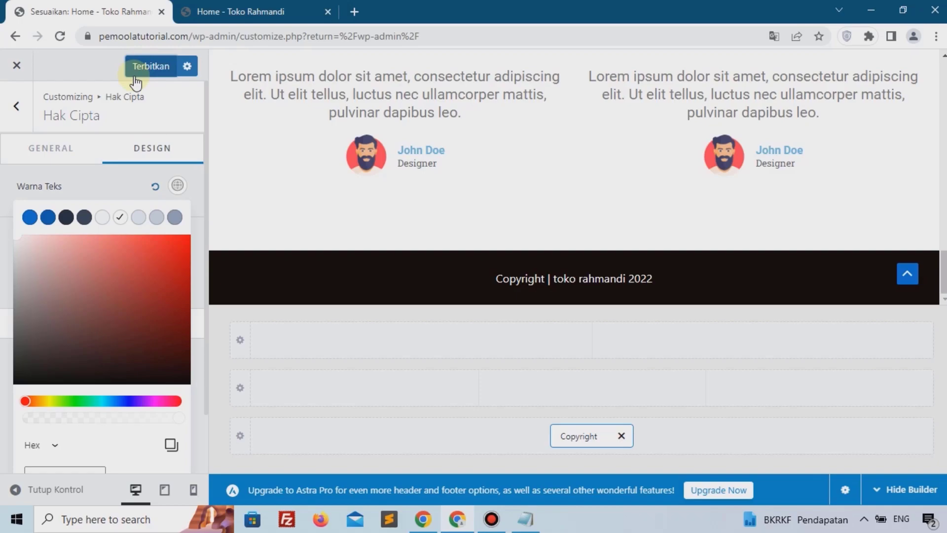
Step: Reload the live site and scroll down to review the updated footer
left_click(231, 11)
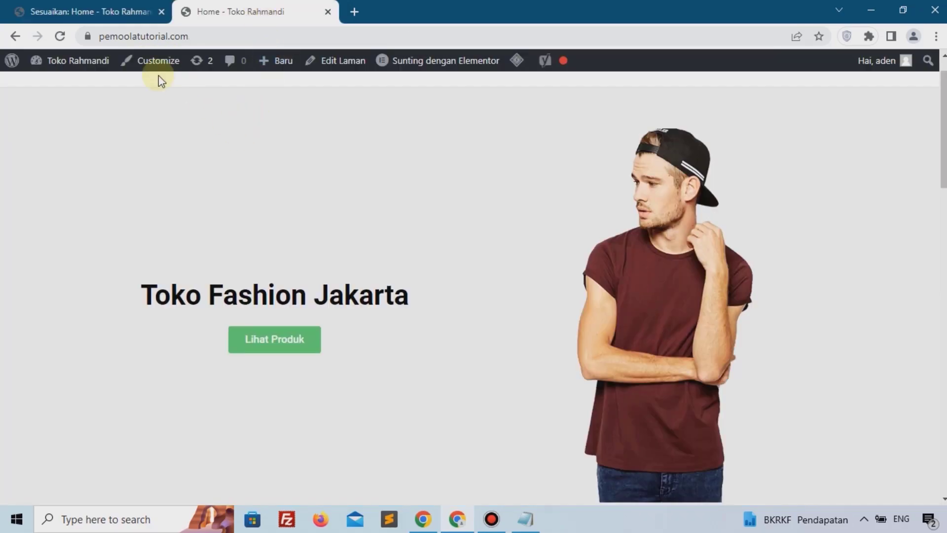
left_click(59, 36)
scroll(265, 239, "down", 8)
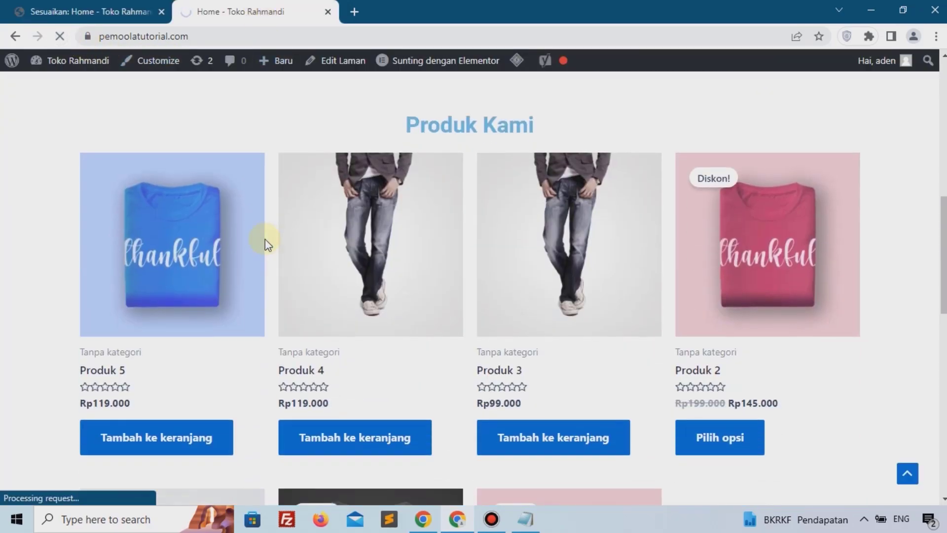
scroll(265, 238, "down", 12)
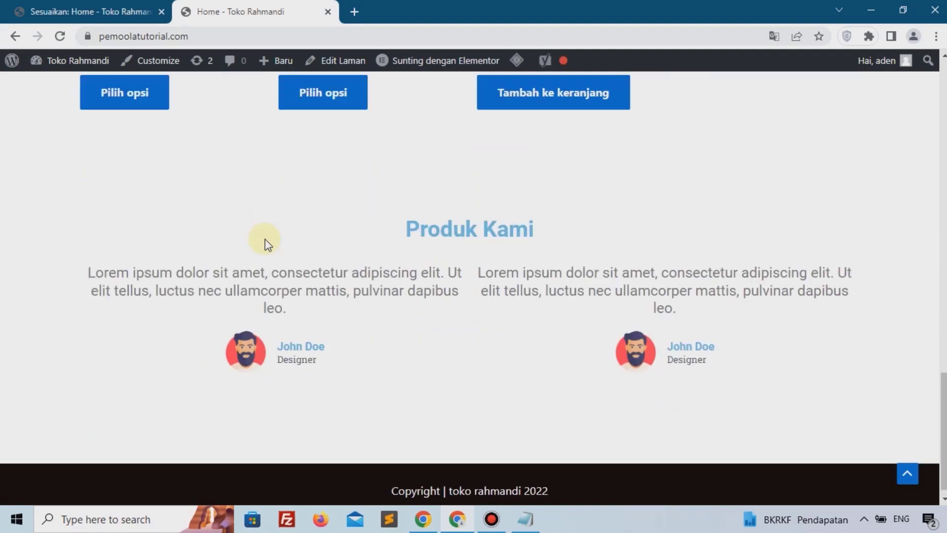
Step: Close the Customizer and view the Akun Saya page on the live site
left_click(127, 8)
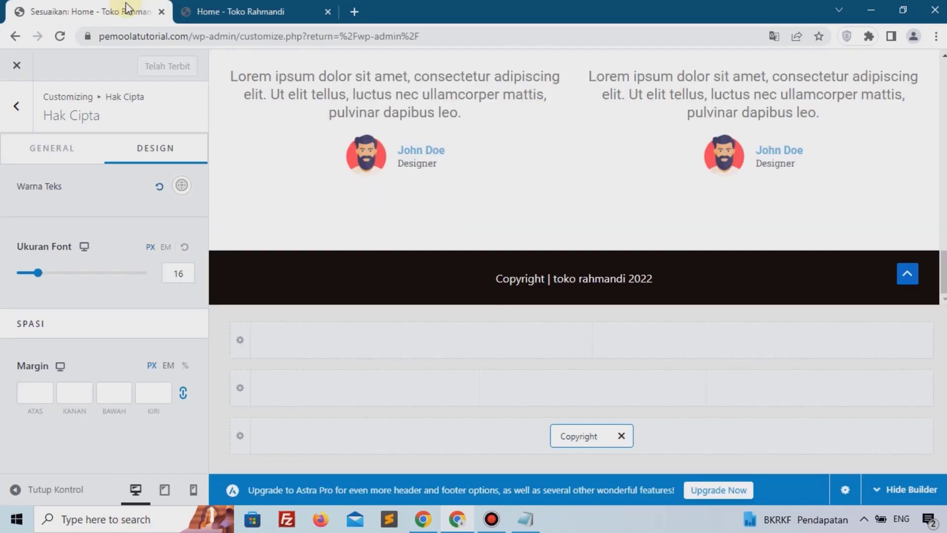
left_click(18, 68)
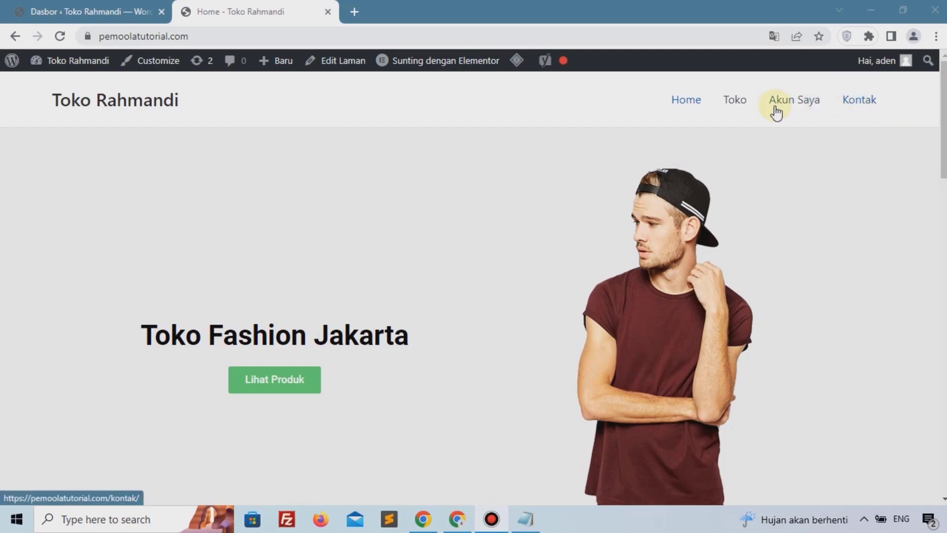
left_click(740, 113)
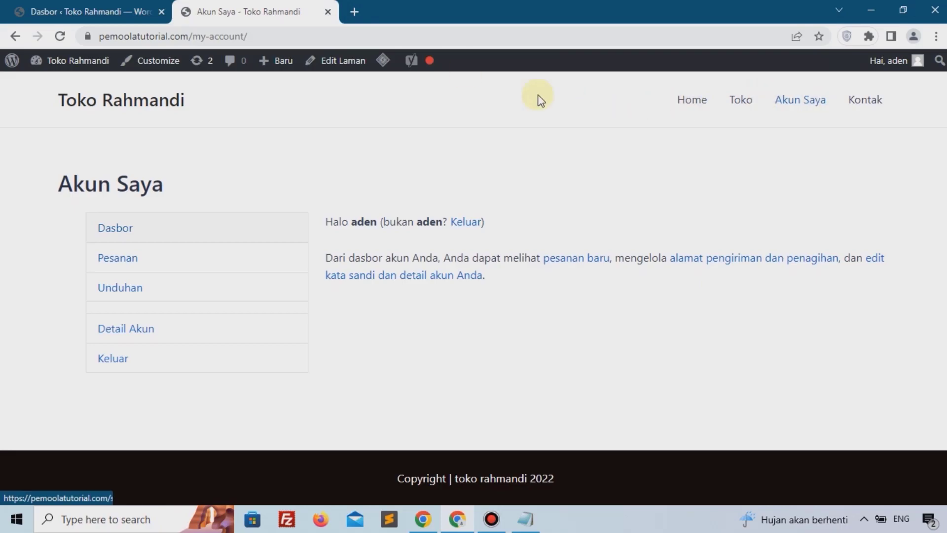
left_click(35, 6)
Step: Open the Kontak page from the pages list and edit it with Elementor
mouse_move(60, 271)
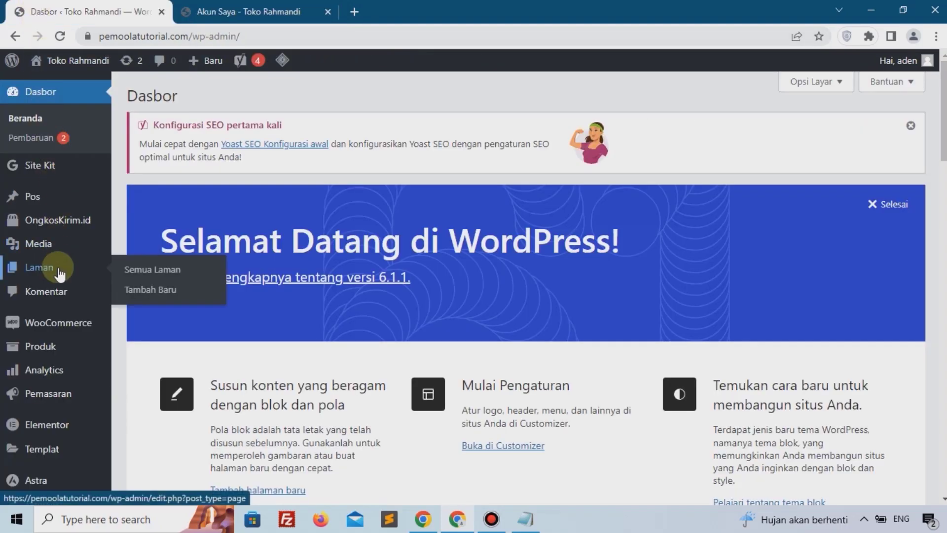
left_click(192, 276)
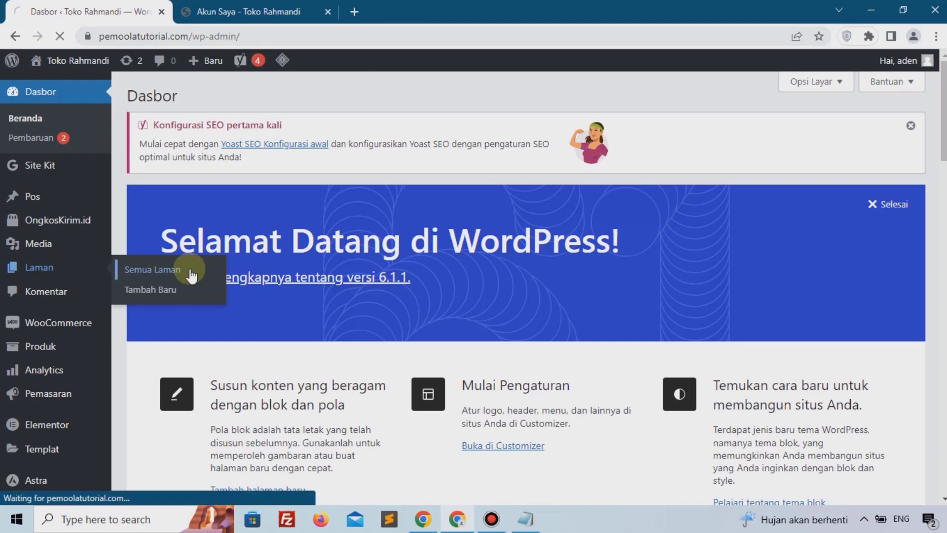
scroll(207, 222, "down", 5)
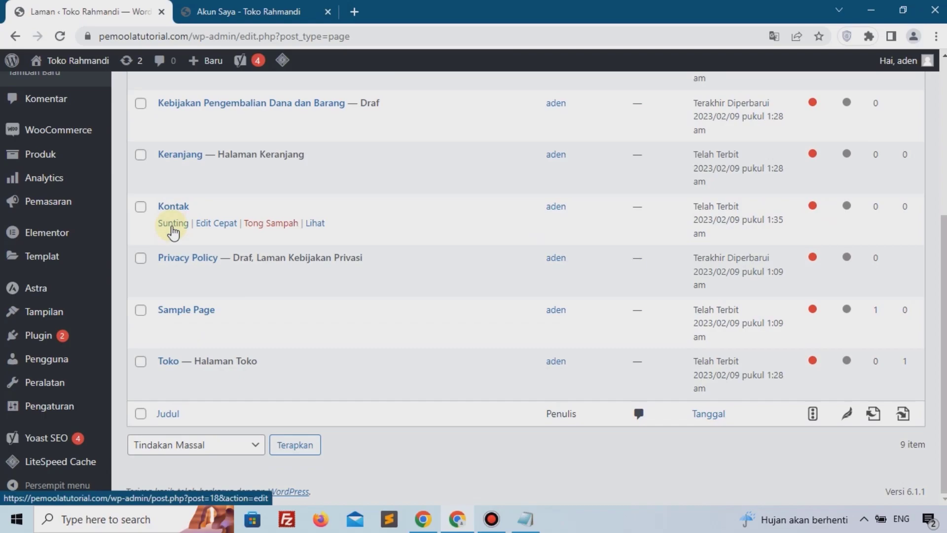
left_click(173, 223)
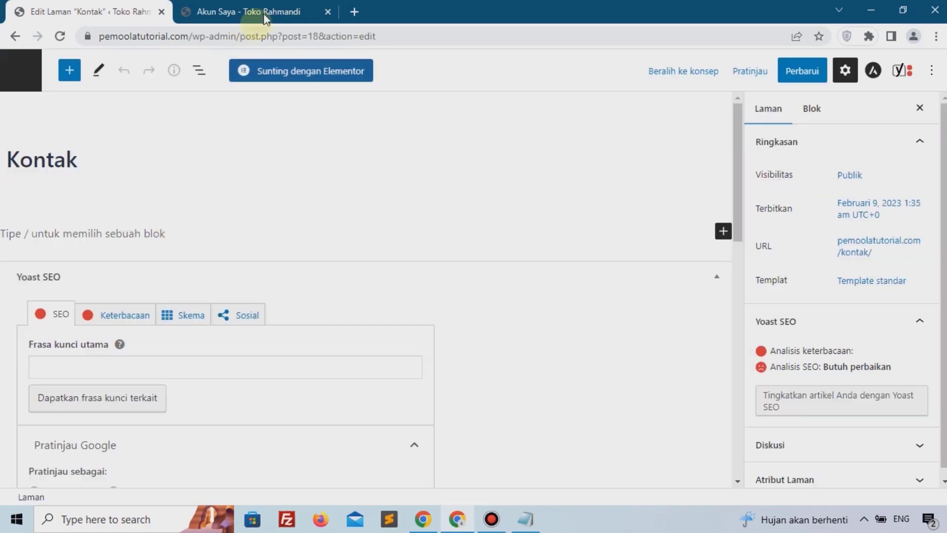
left_click(259, 79)
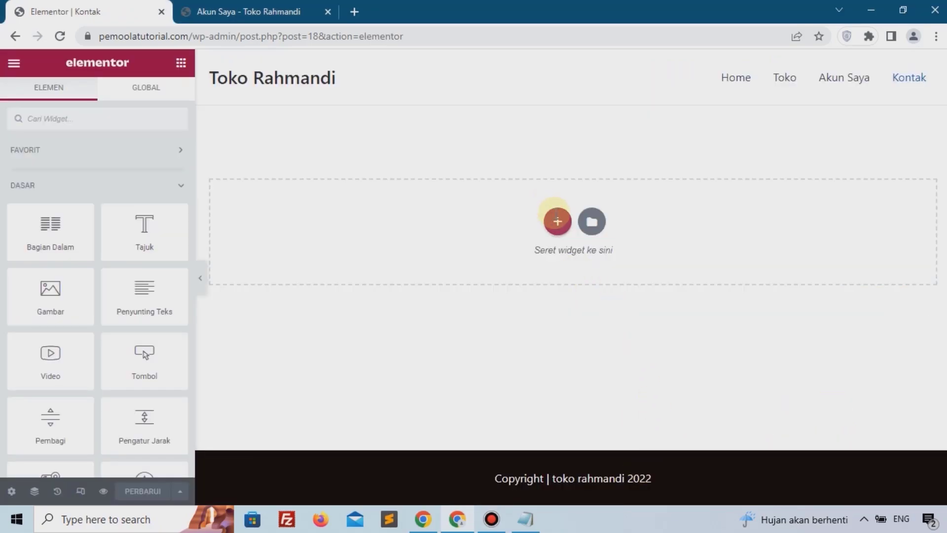
Step: Add a one-column section with a minimum height of 200 px
left_click(556, 219)
left_click(267, 257)
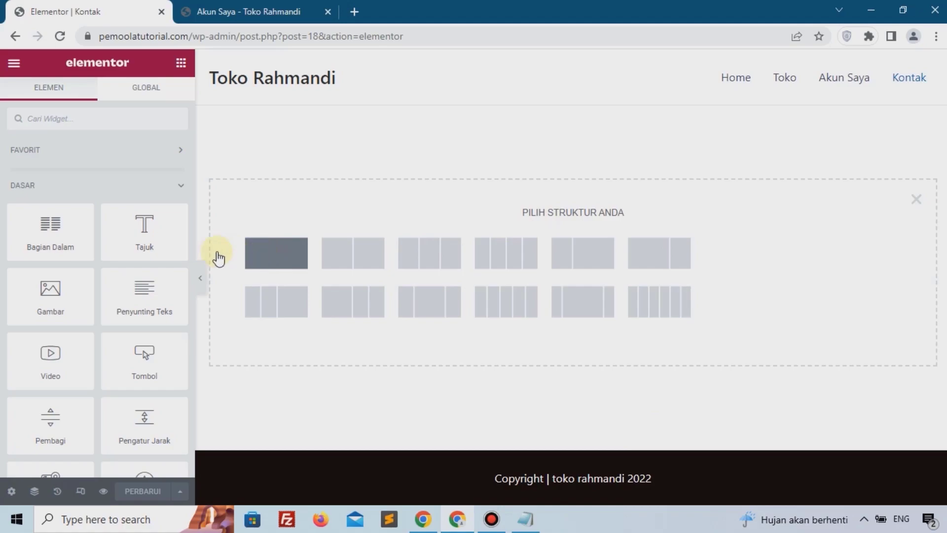
left_click(115, 273)
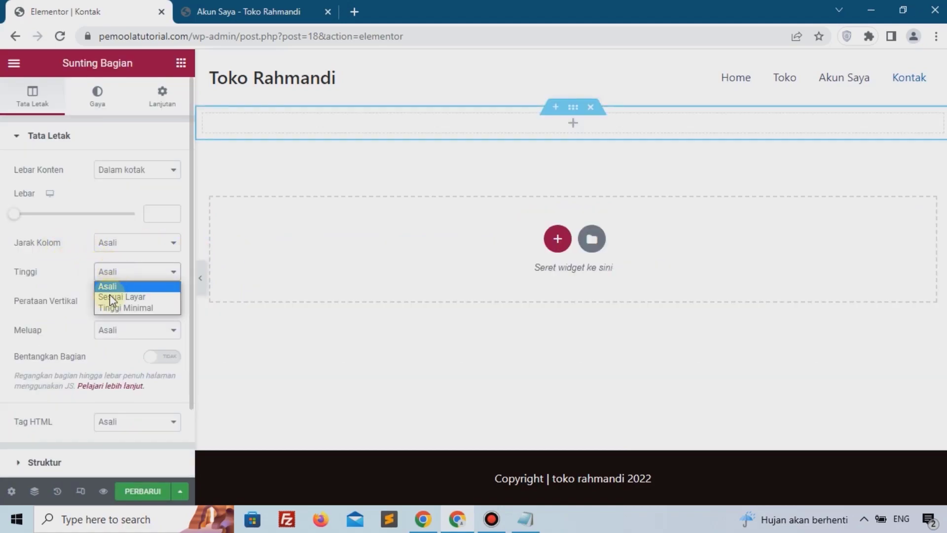
left_click(115, 313)
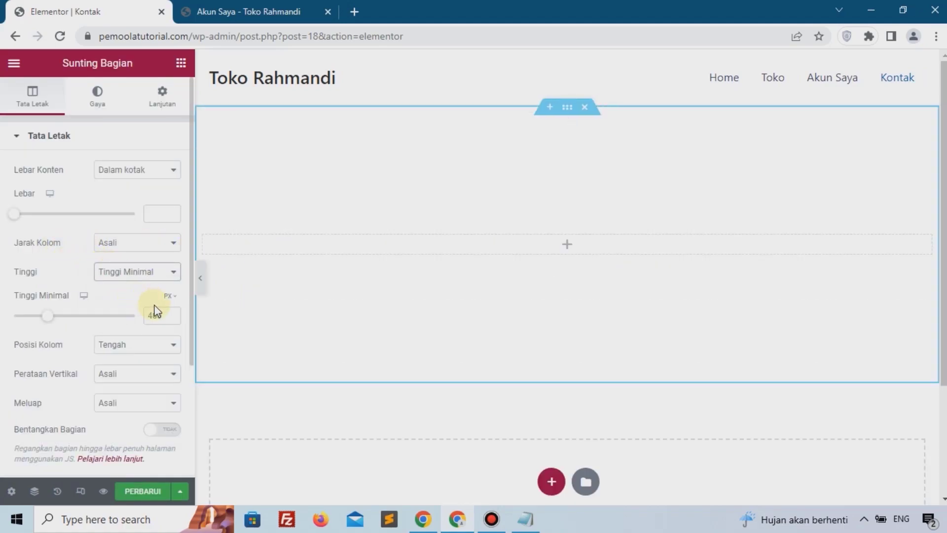
left_click_drag(154, 313, 135, 316)
type("2")
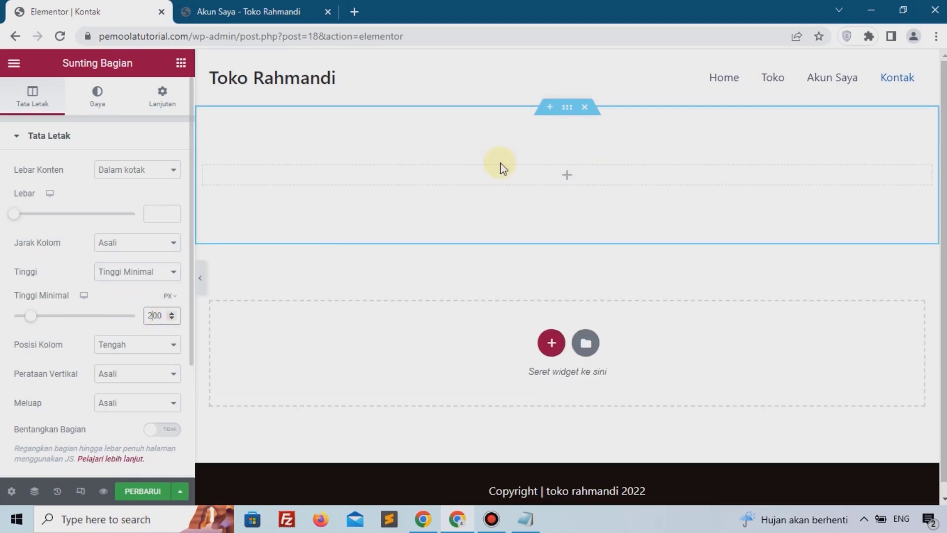
Step: Give the section a classic background colour of #F5F5F5
left_click(80, 105)
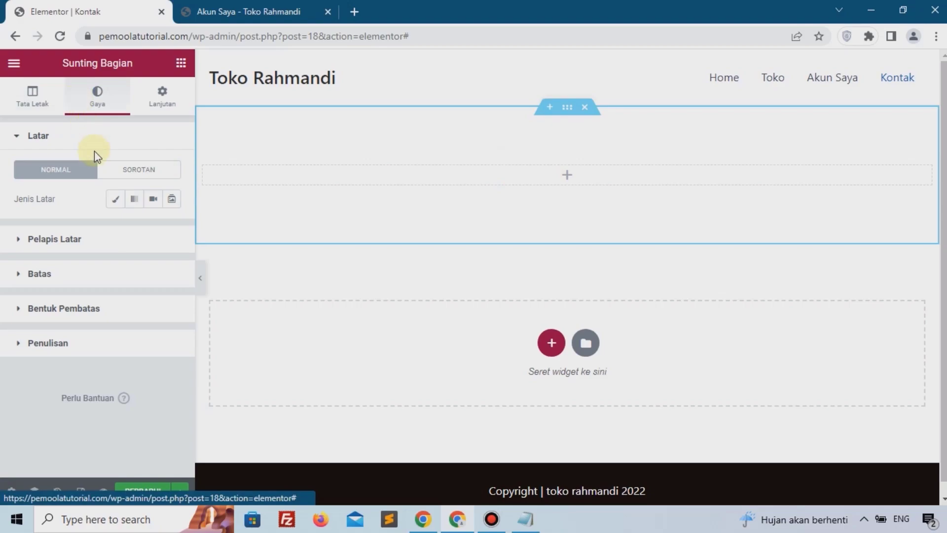
left_click(114, 202)
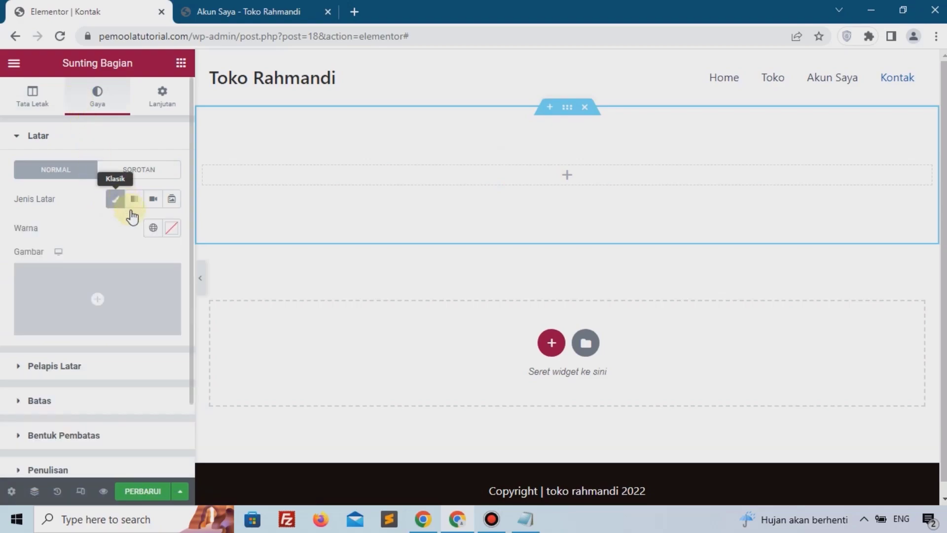
left_click(173, 228)
left_click(204, 293)
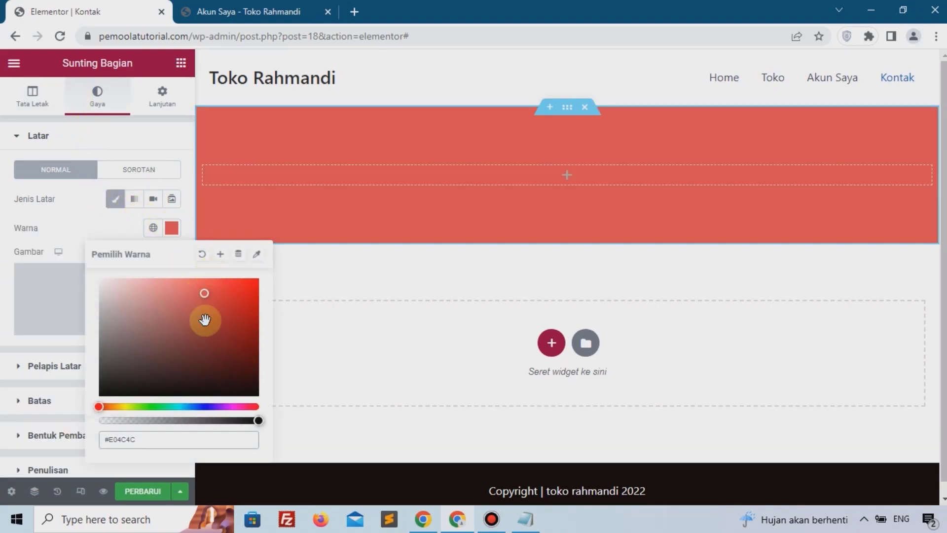
left_click(175, 434)
type("#f5f5f5")
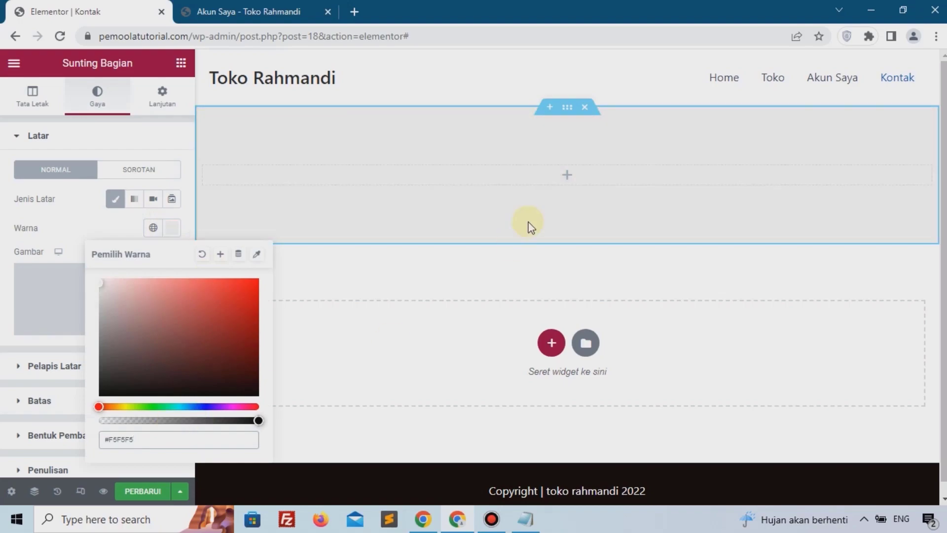
left_click(99, 205)
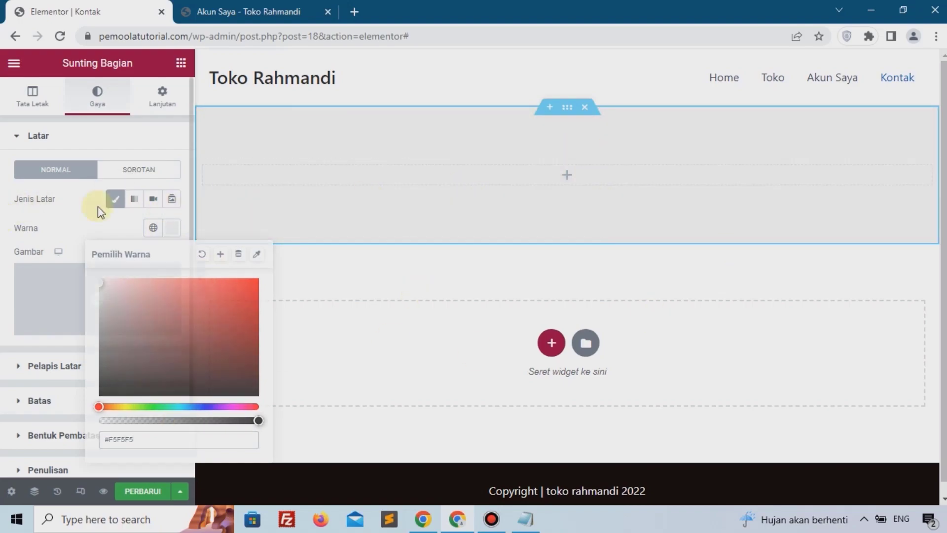
Step: Place a heading reading "Kontak Kami" in the section and center-align it
left_click(566, 177)
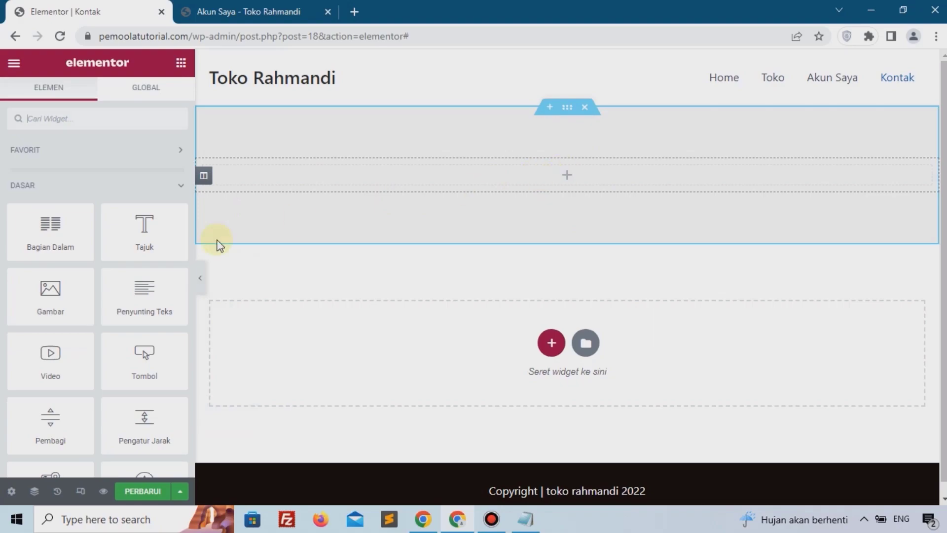
left_click_drag(149, 236, 487, 178)
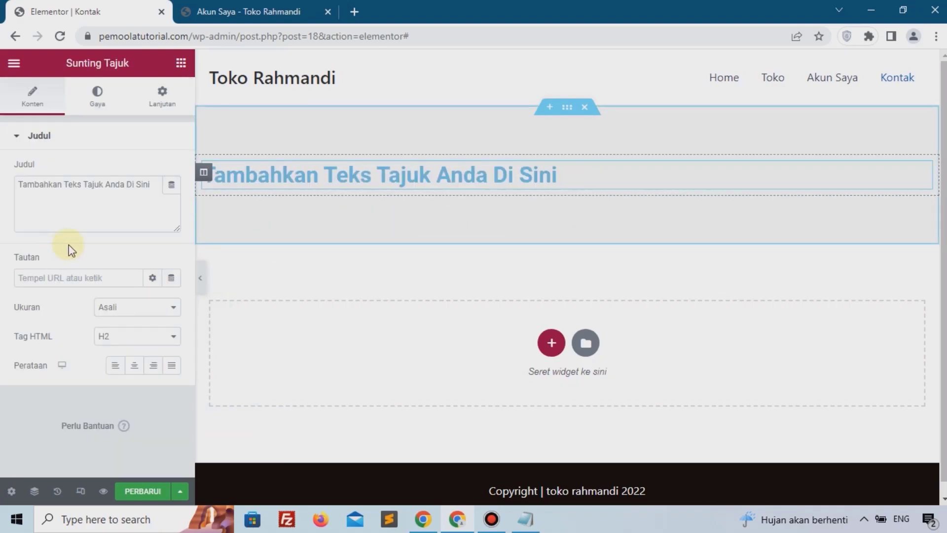
triple_click(75, 226)
type("Ko")
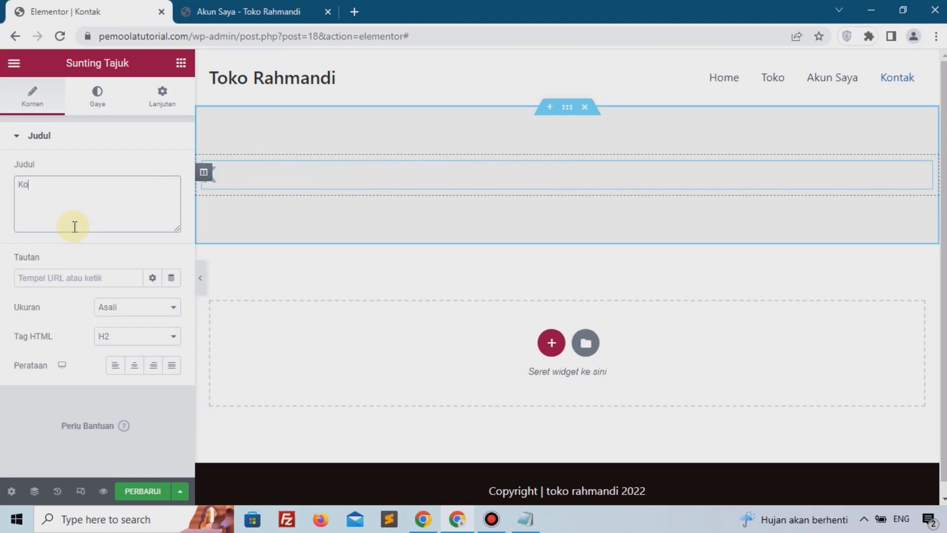
type("ntak K")
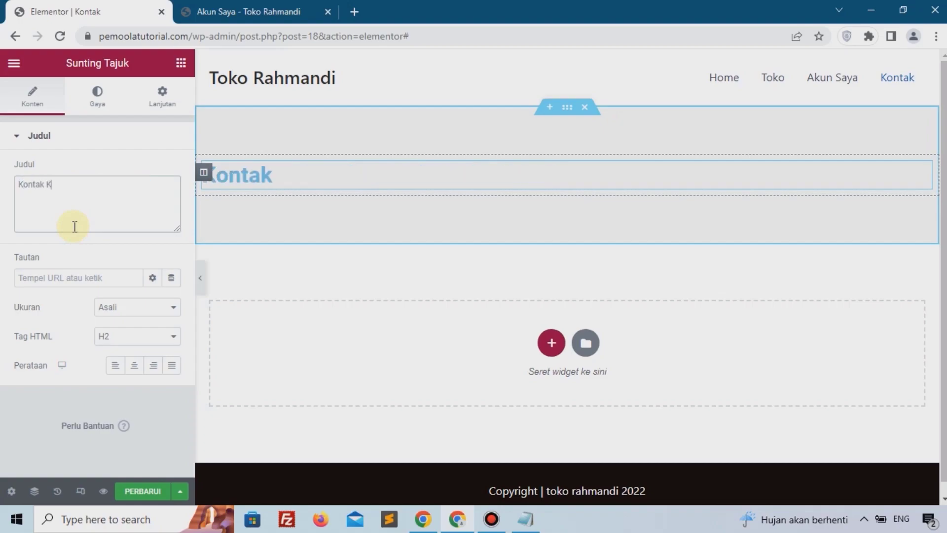
type("ami")
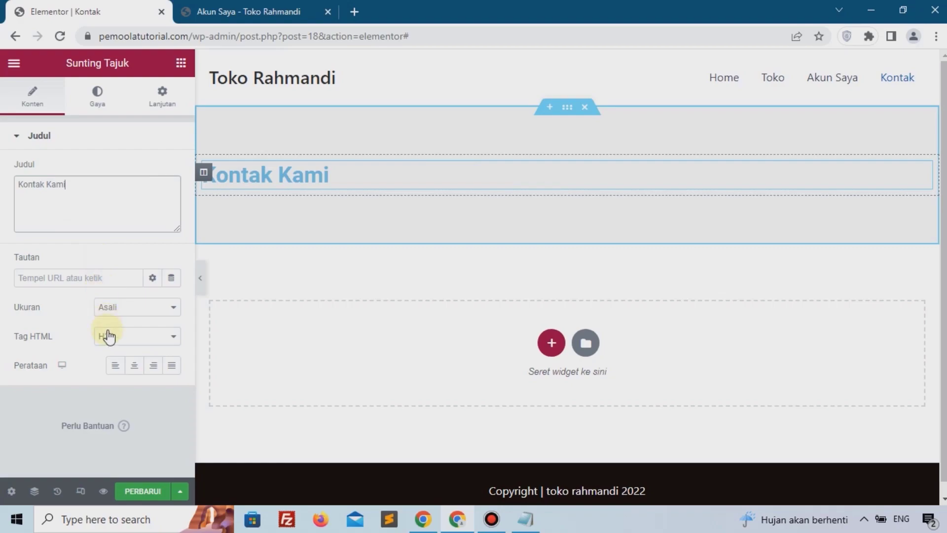
left_click(139, 366)
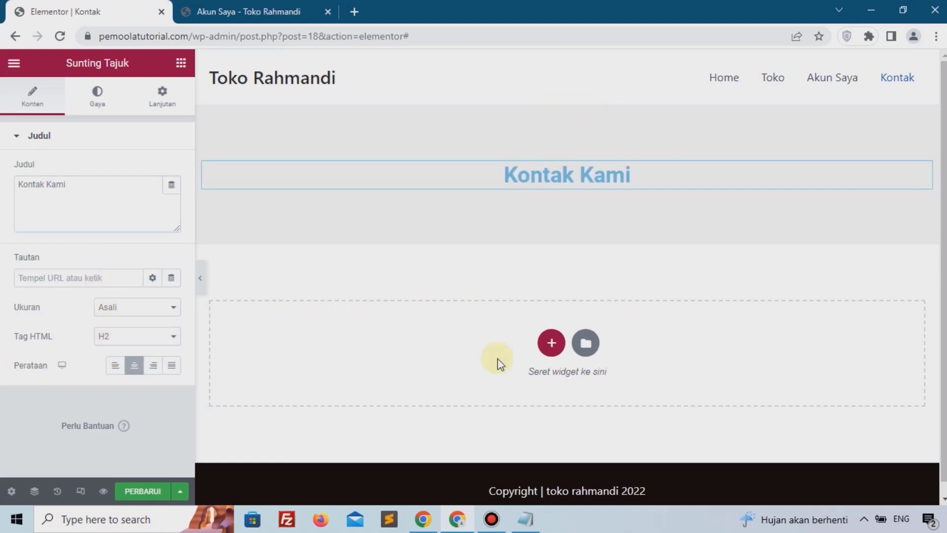
Step: Add another one-column section below and set its margin unit to % with a top margin of 5
left_click(553, 346)
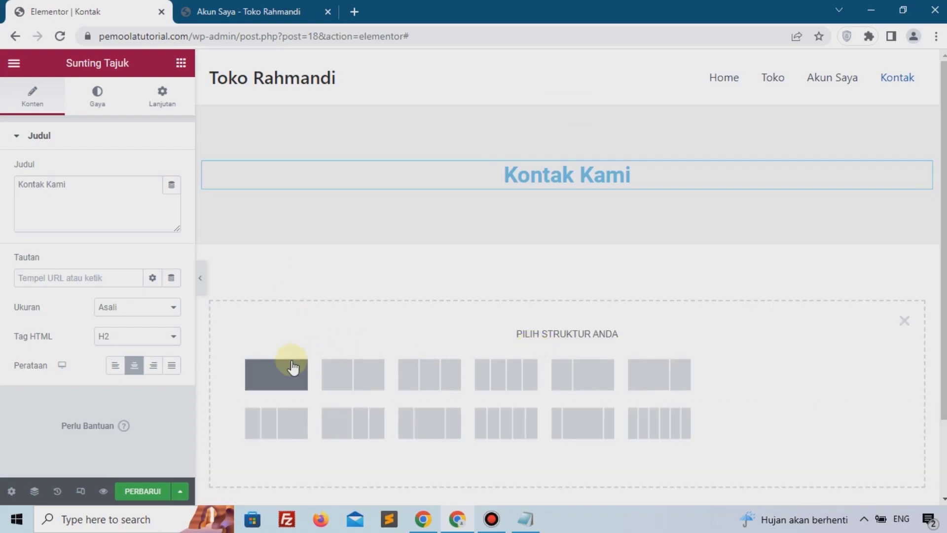
left_click(293, 368)
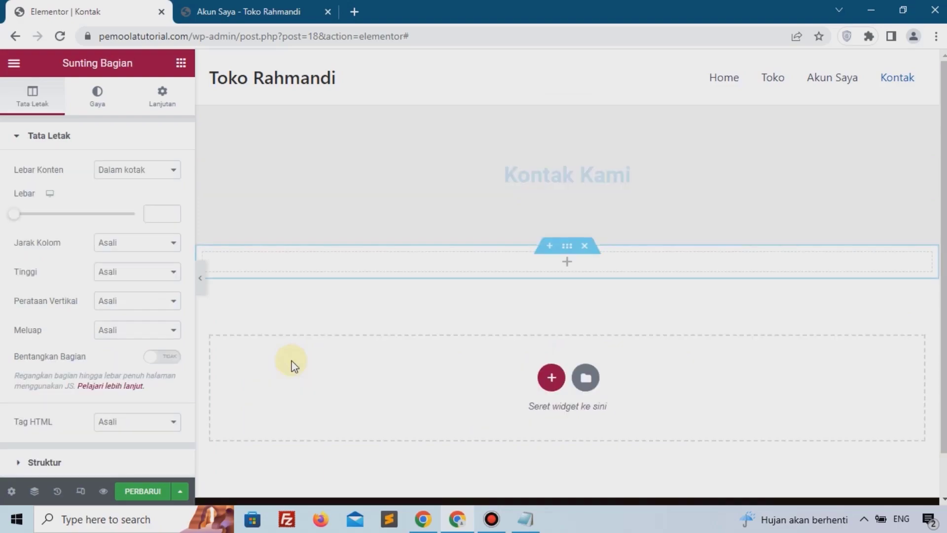
left_click(159, 99)
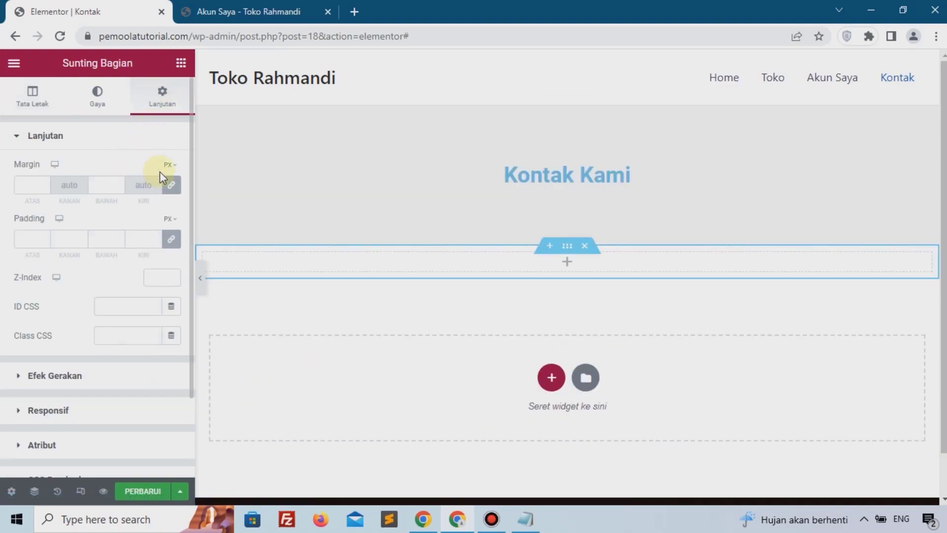
mouse_move(168, 165)
left_click(168, 203)
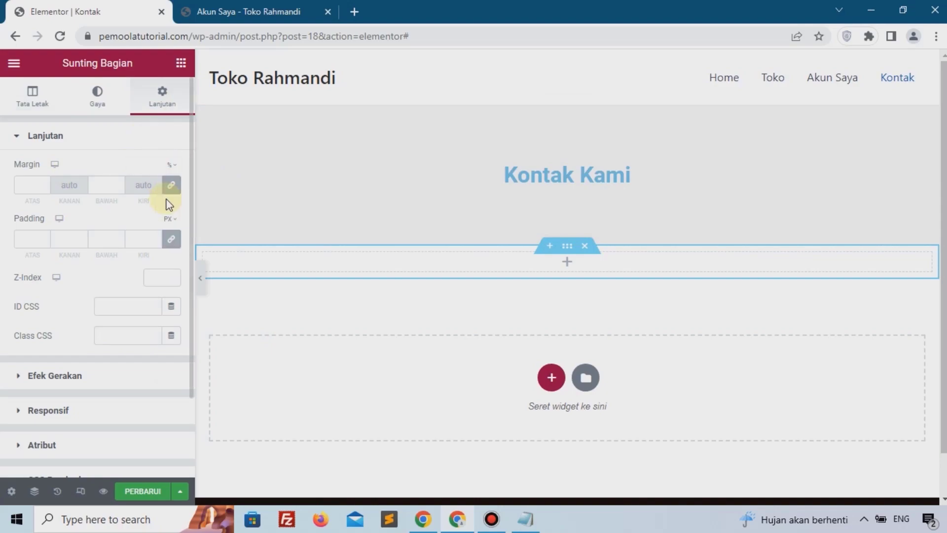
left_click(27, 185)
type("5")
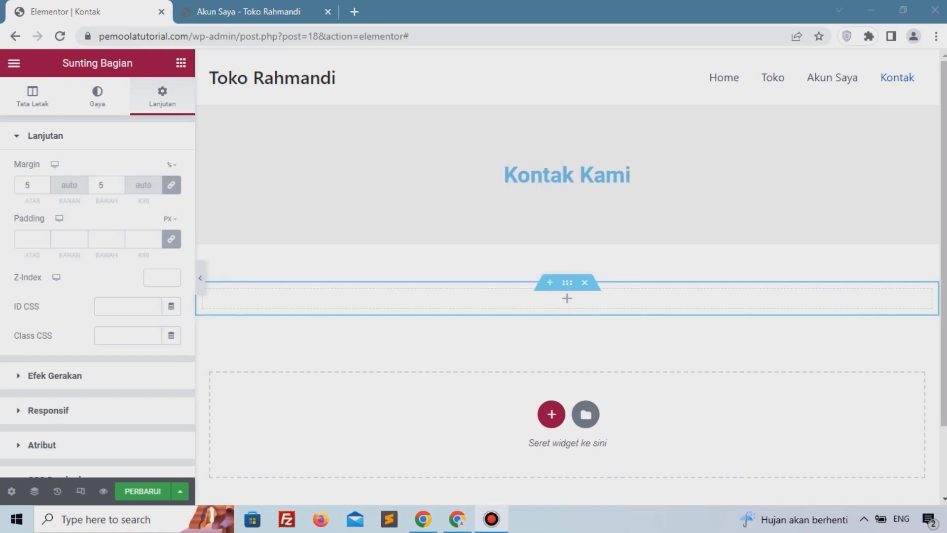
Step: Insert a two-column inner section into the new section
left_click(569, 302)
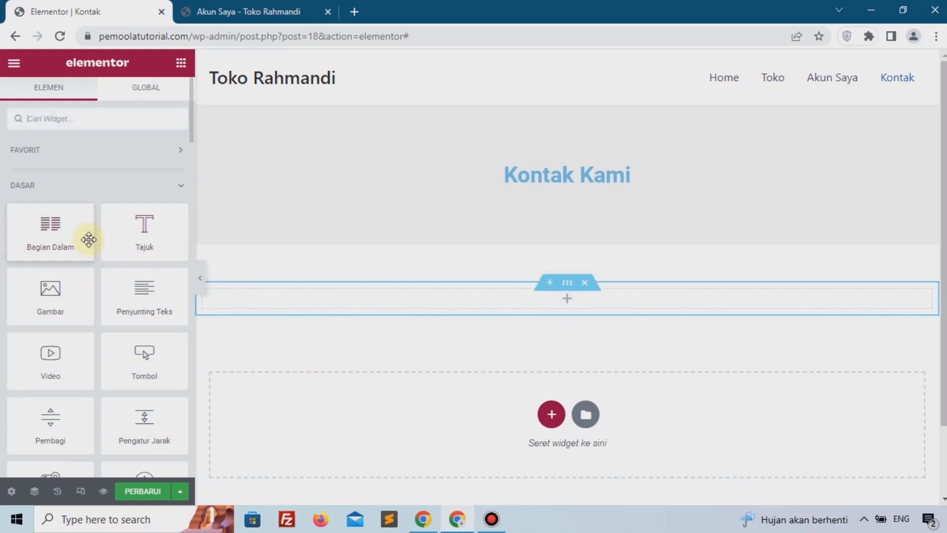
left_click_drag(57, 229, 401, 295)
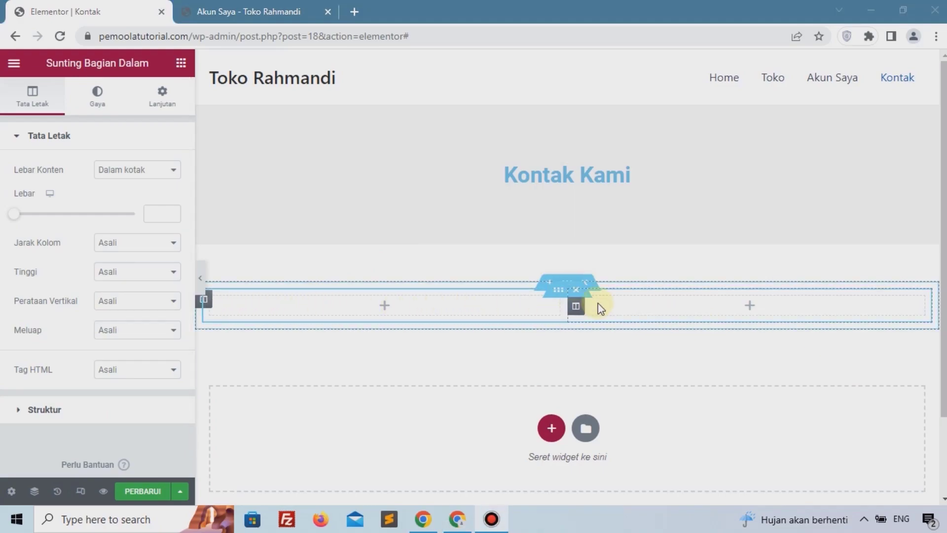
Step: Duplicate the inner section's column to make three columns and place an Icon Box widget in the first column
right_click(615, 311)
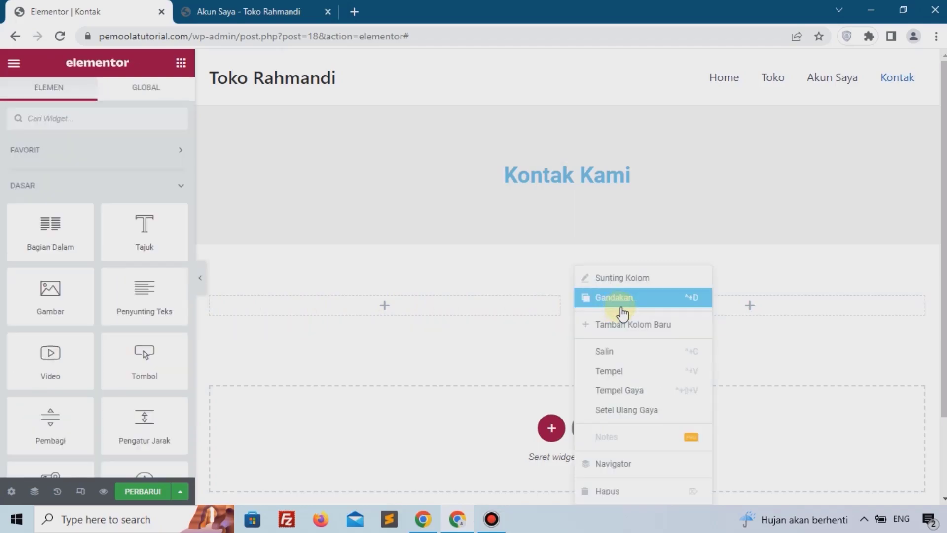
left_click(623, 310)
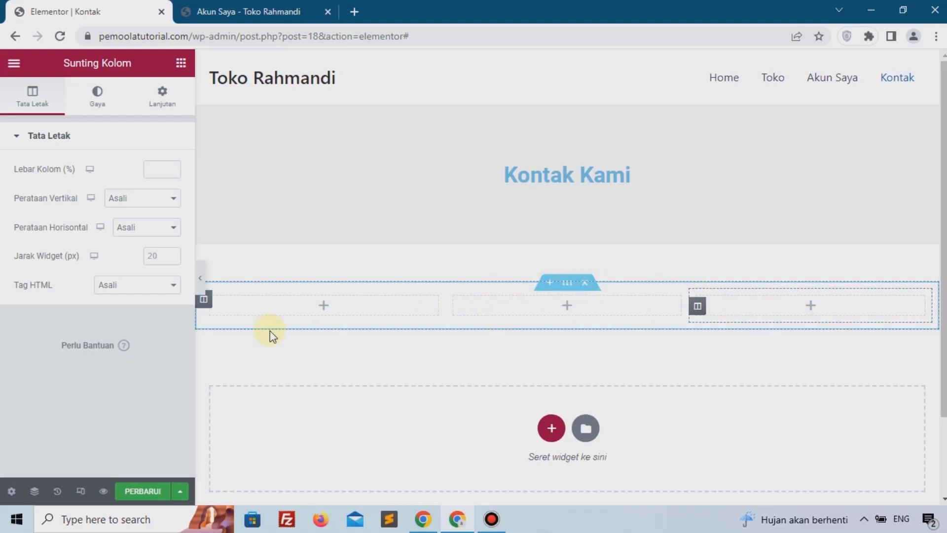
left_click(322, 307)
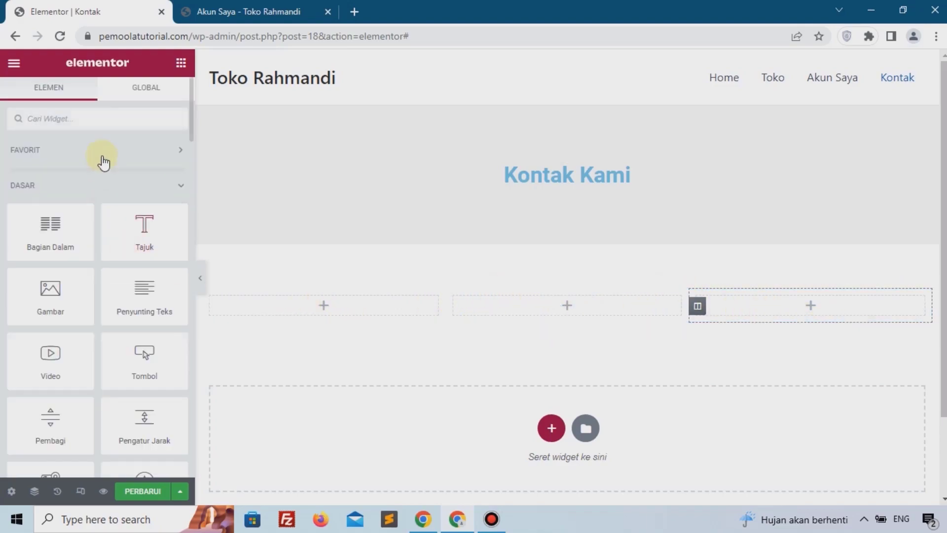
type("icon")
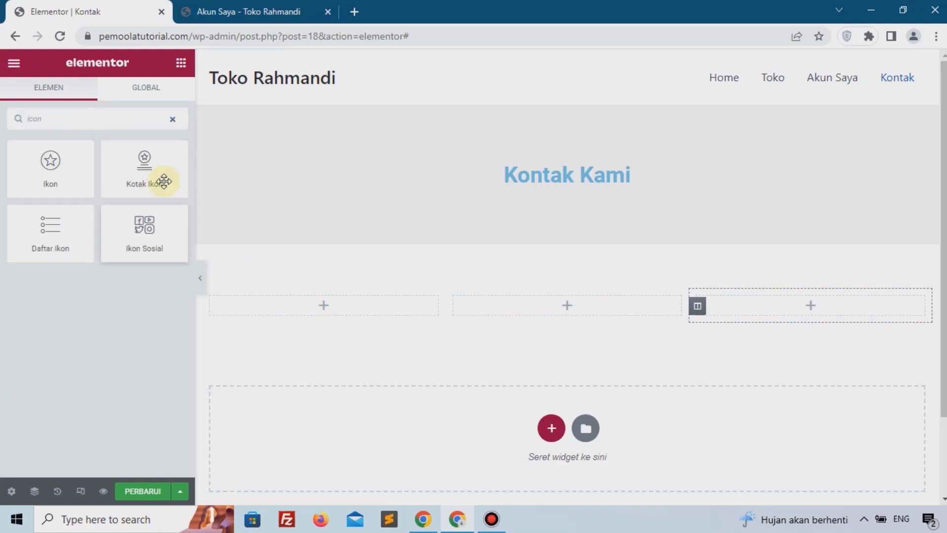
left_click_drag(156, 169, 271, 298)
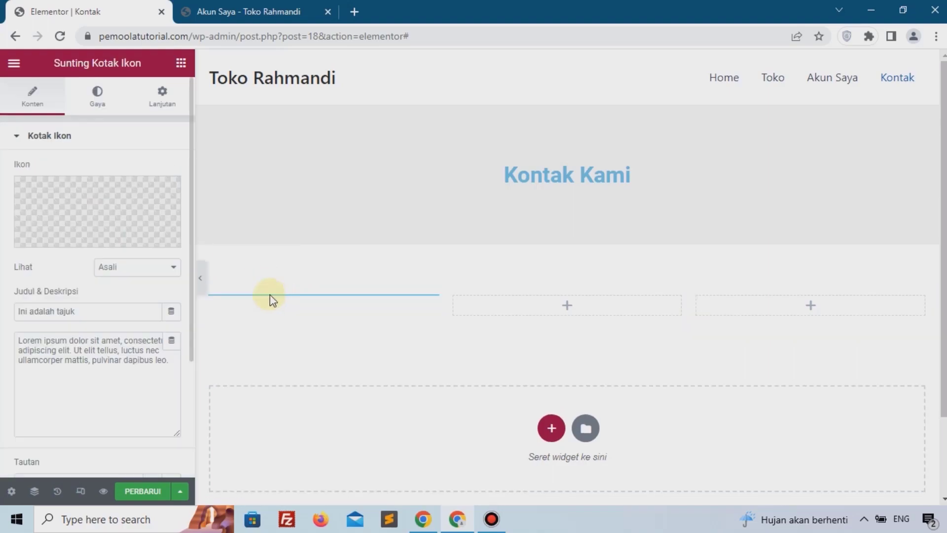
Step: Set the icon box's icon to a map marker and switch its view to Stacked
left_click(89, 198)
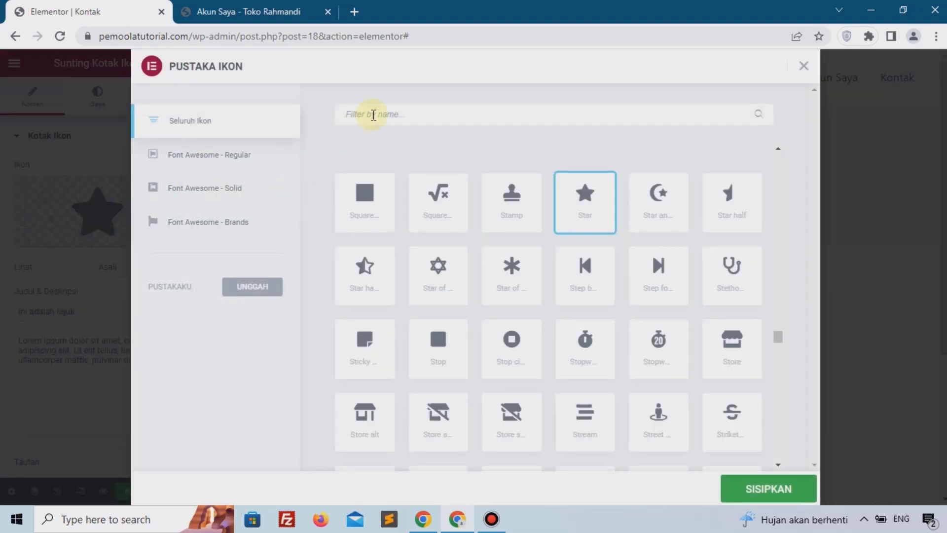
type("map")
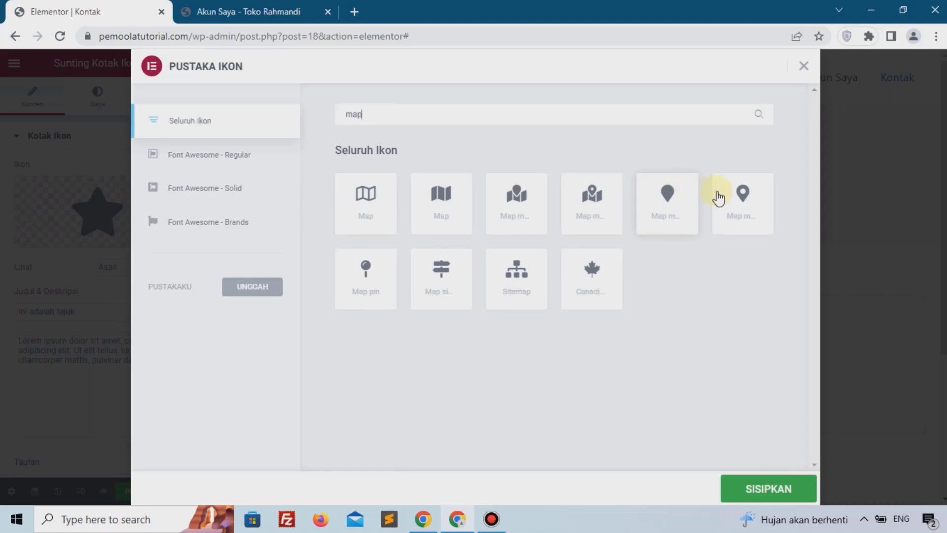
left_click(753, 198)
left_click(776, 486)
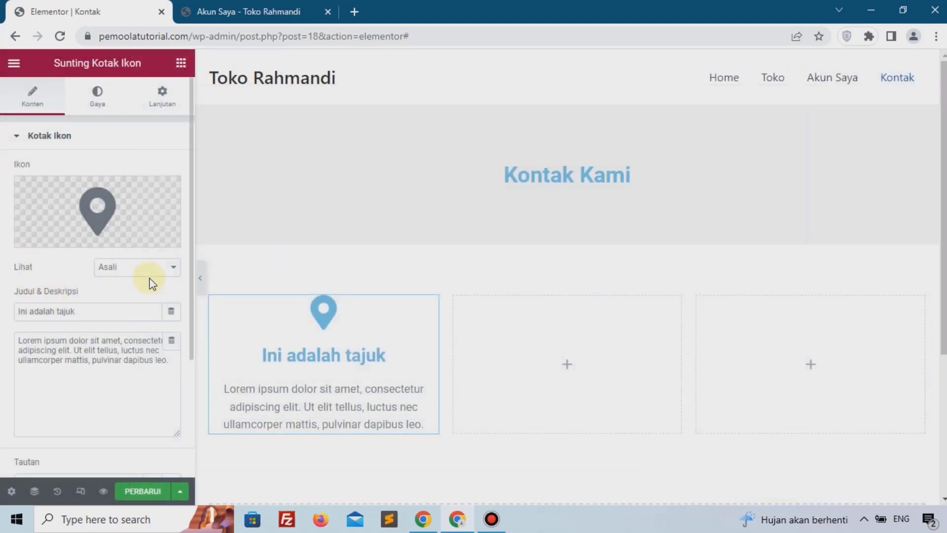
left_click(127, 272)
left_click(118, 296)
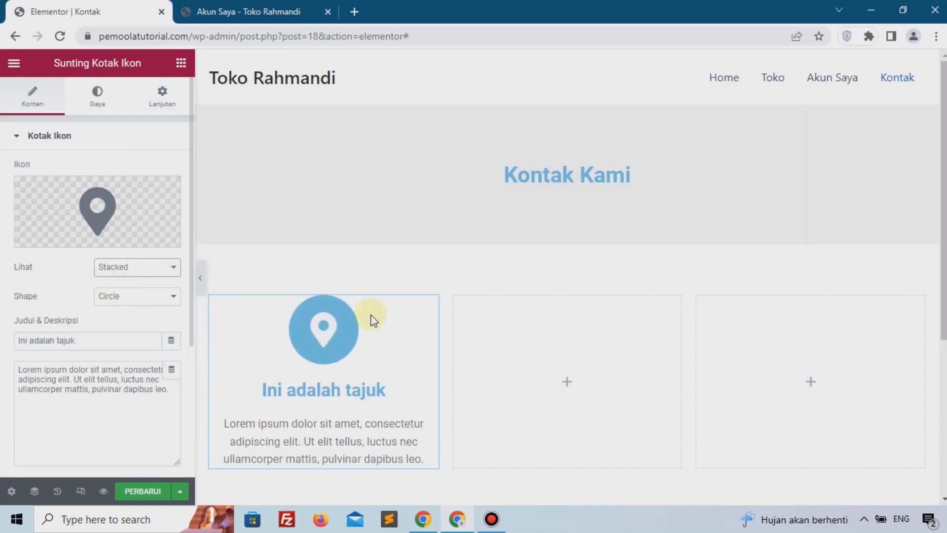
Step: Title the icon box "Alamat" and enter the store's street address as its description
scroll(129, 364, "down", 1)
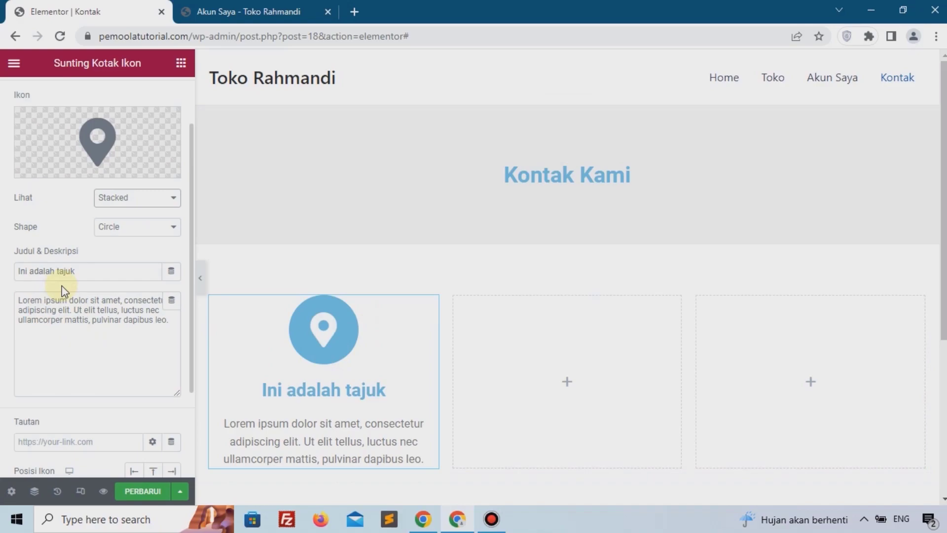
left_click_drag(102, 271, 2, 284)
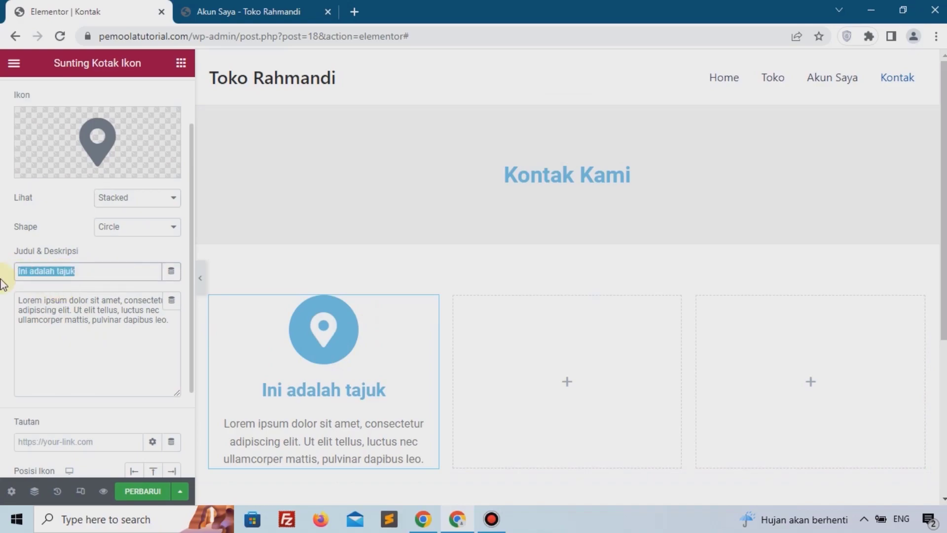
type("Alamat")
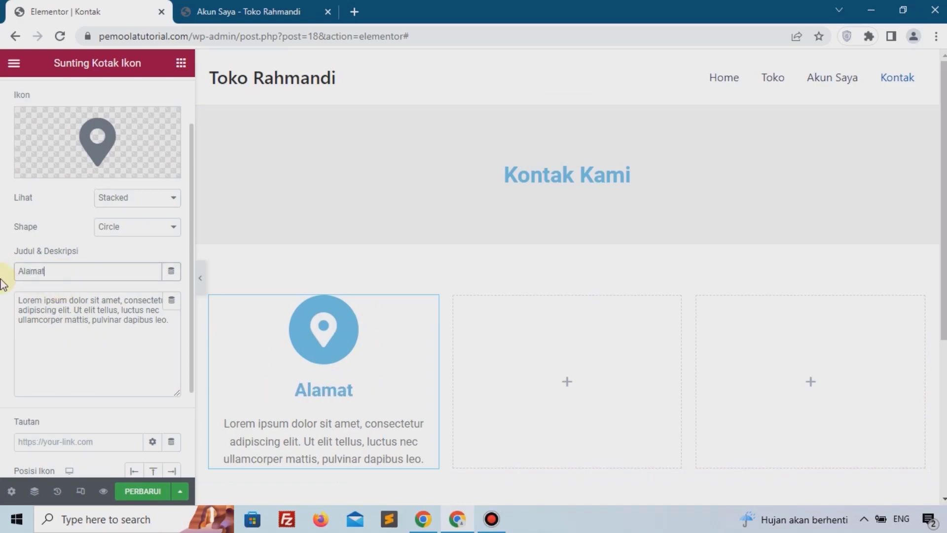
left_click(53, 339)
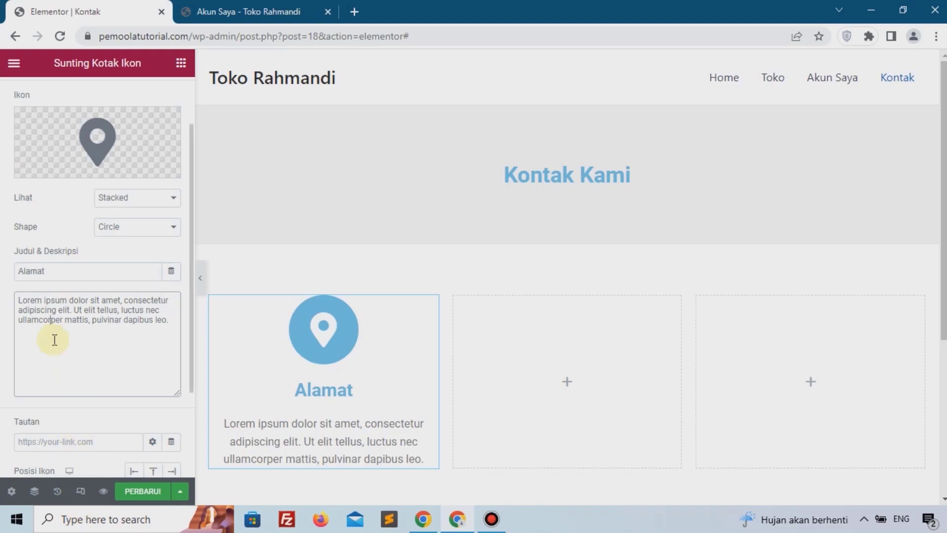
key("ctrl+a")
type("J")
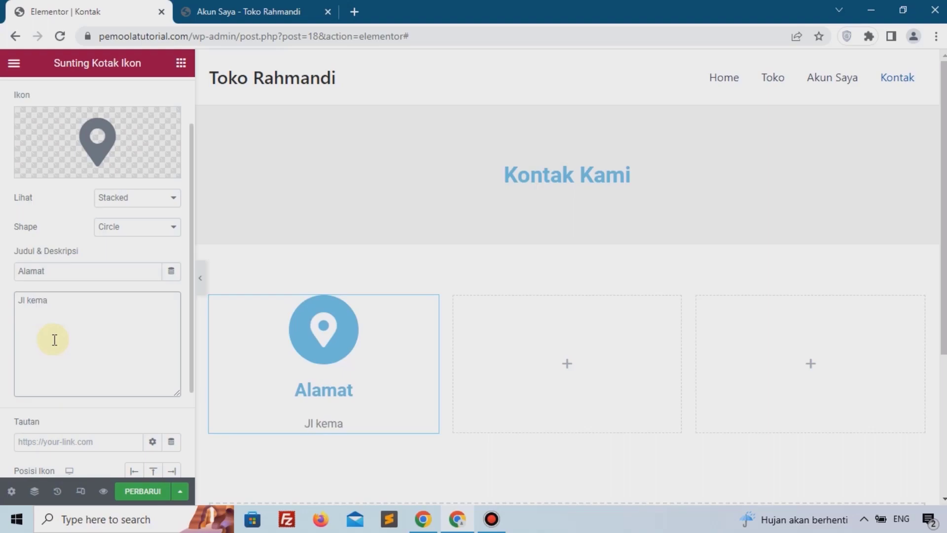
type("l kemayoran")
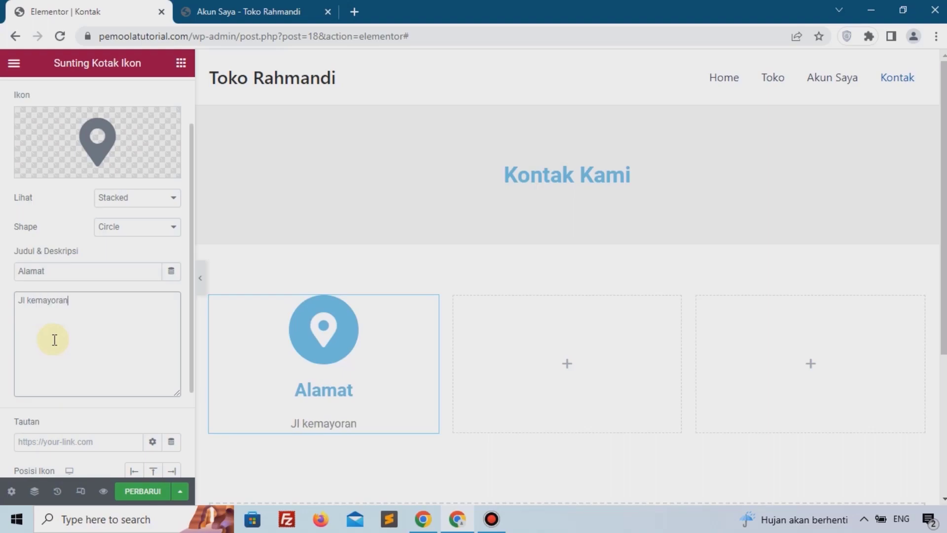
type(", jakarta p")
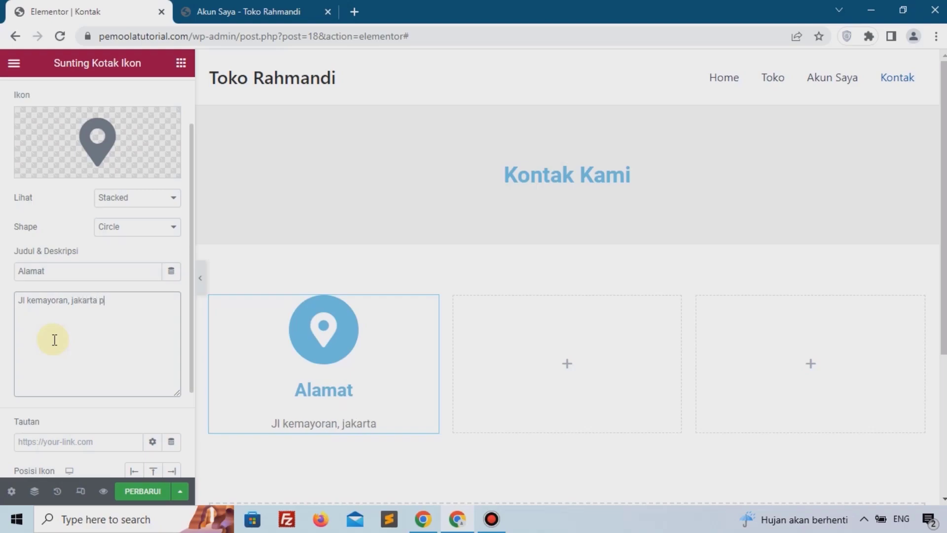
type("usat")
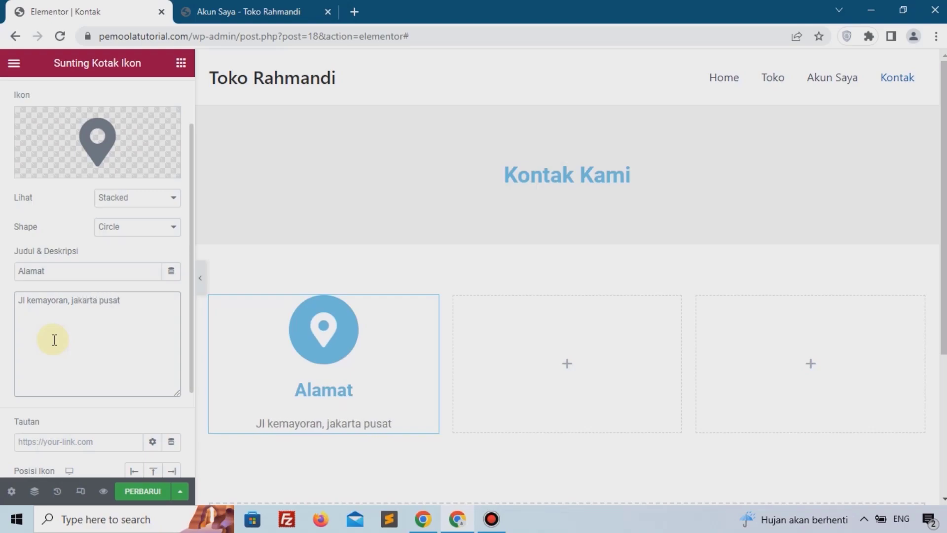
Step: Set the icon size to 30 px in the icon box's style settings
scroll(45, 256, "up", 2)
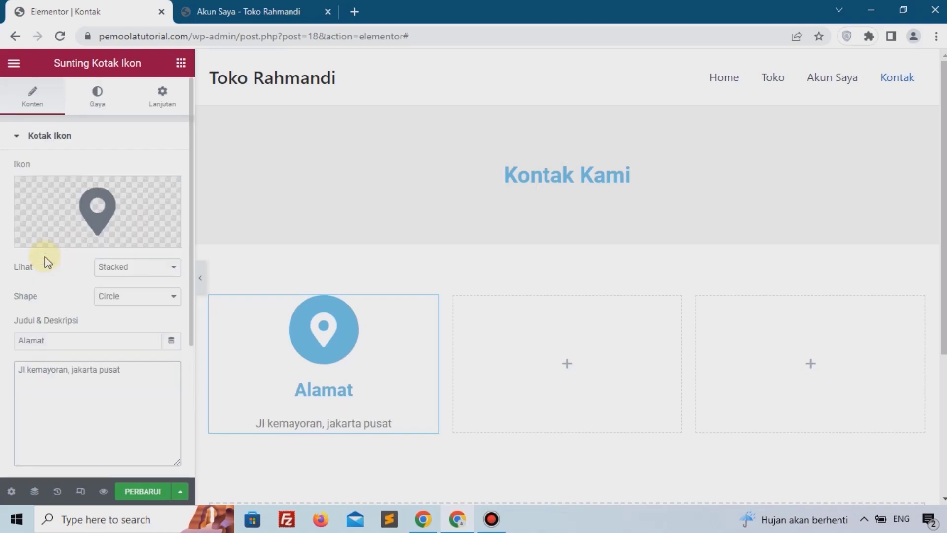
left_click(99, 105)
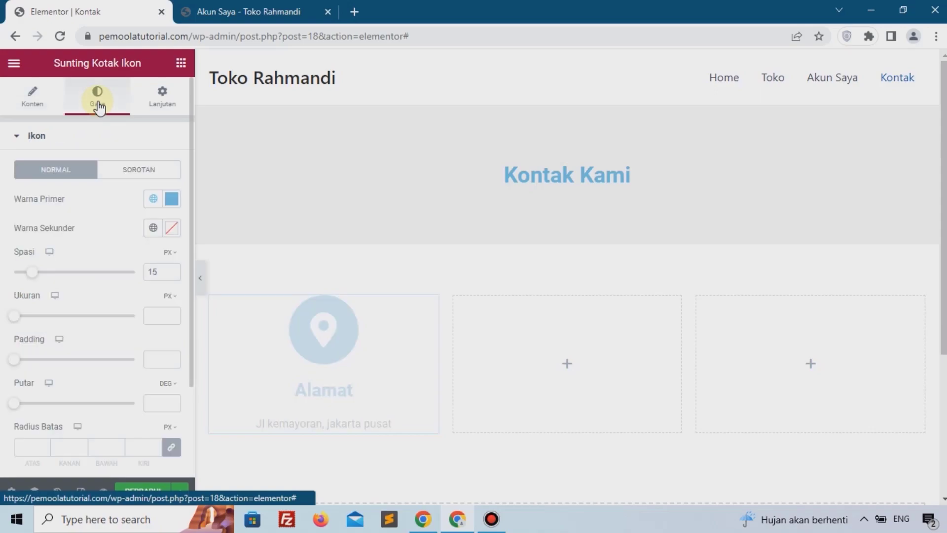
left_click_drag(27, 323, 25, 324)
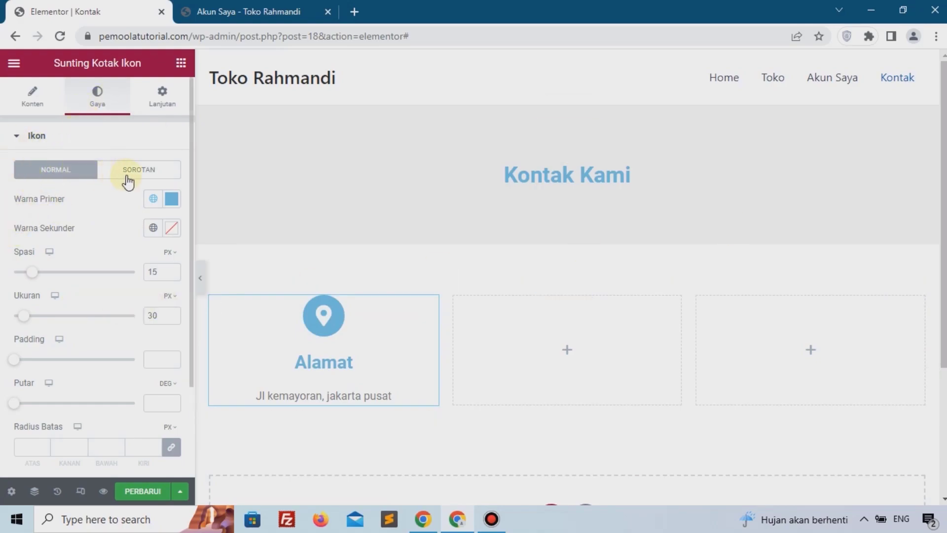
Step: Copy the icon box and paste it into the second and third columns
scroll(38, 254, "down", 3)
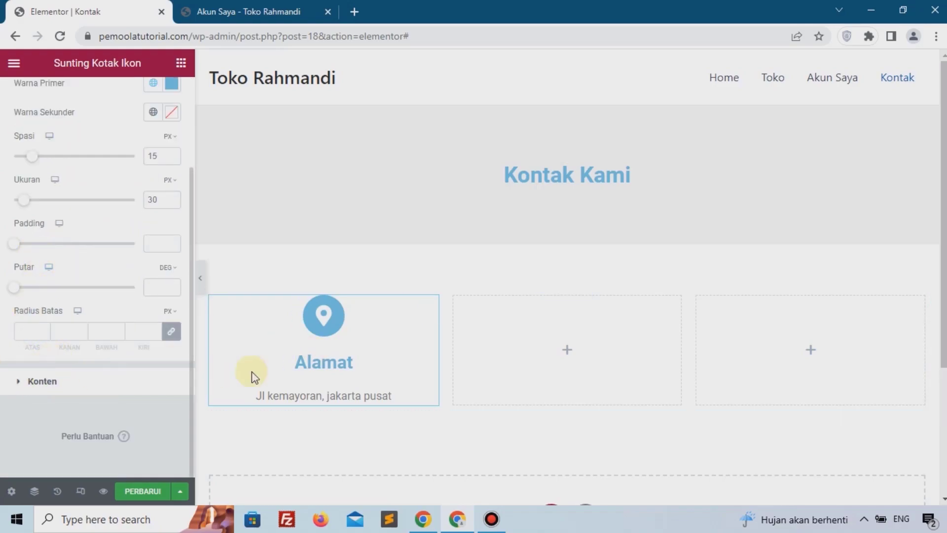
right_click(316, 329)
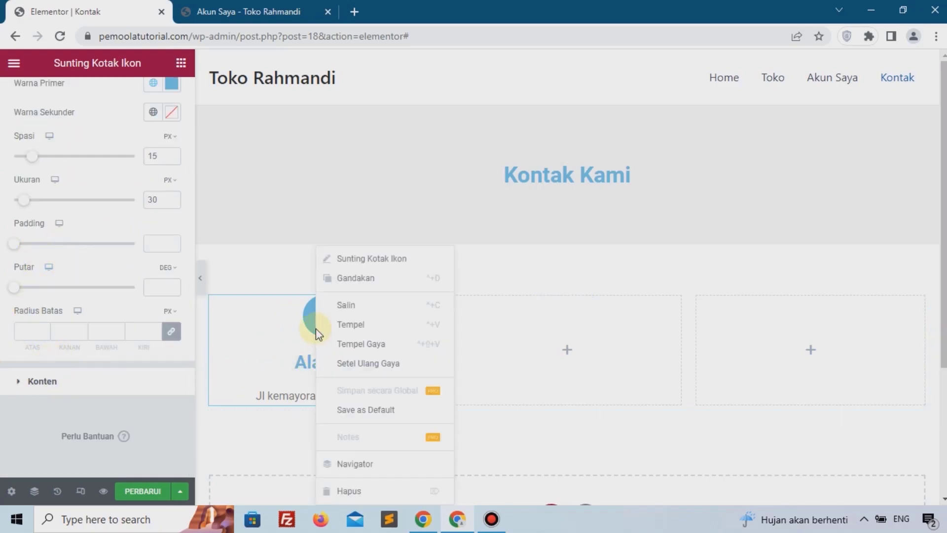
left_click(339, 310)
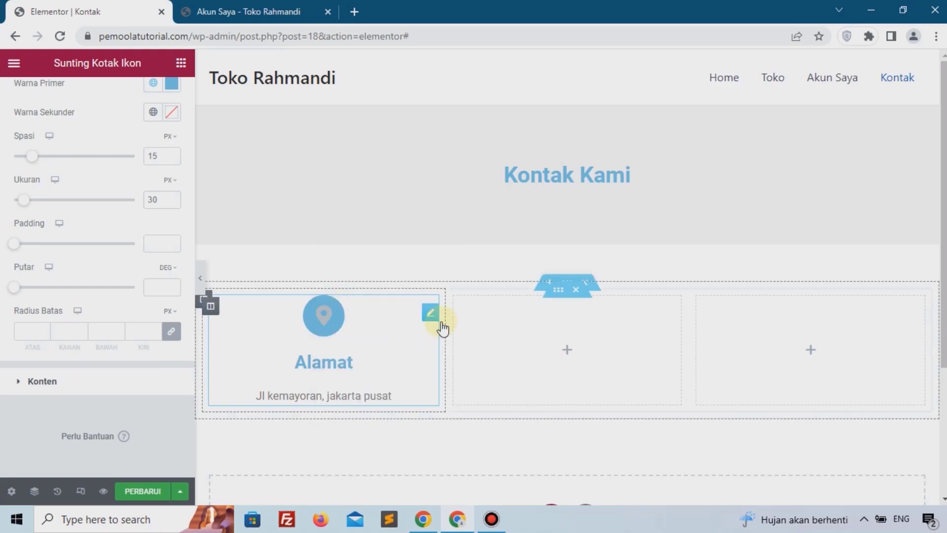
right_click(533, 341)
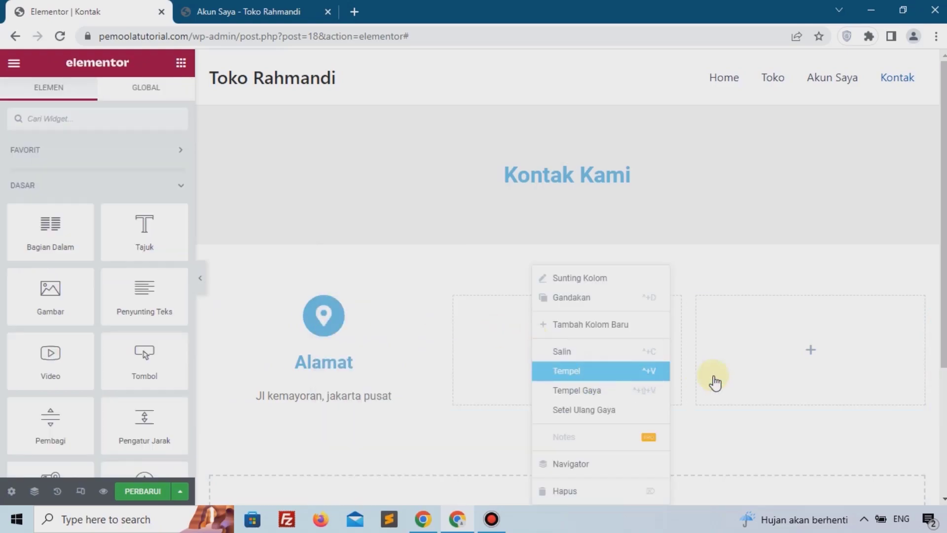
left_click(656, 375)
right_click(765, 354)
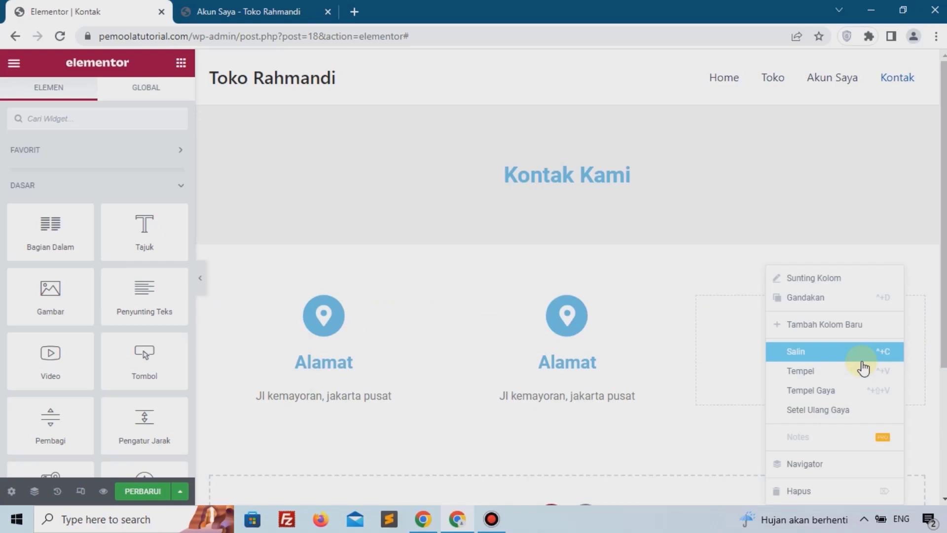
left_click(825, 375)
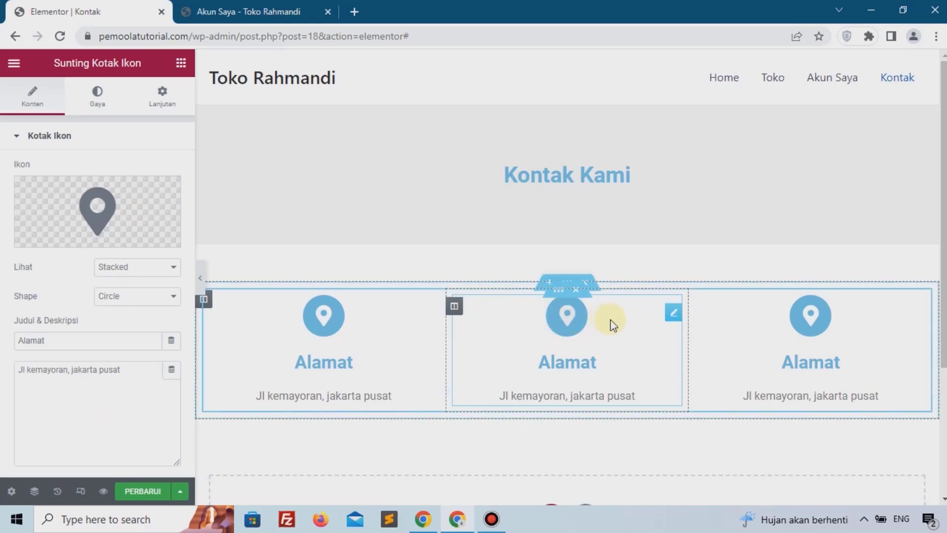
Step: Change the second icon box's icon to an open envelope from the icon library
left_click(143, 198)
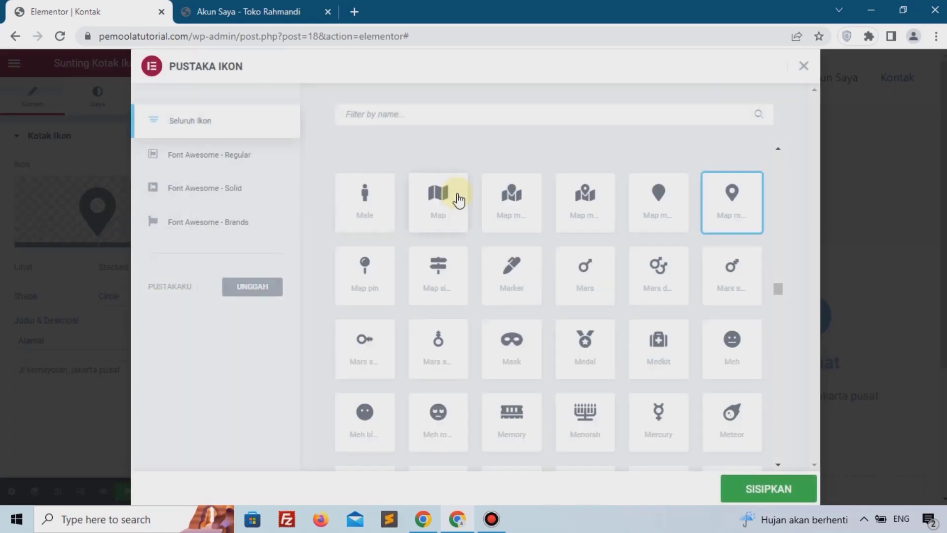
left_click(424, 124)
type("env")
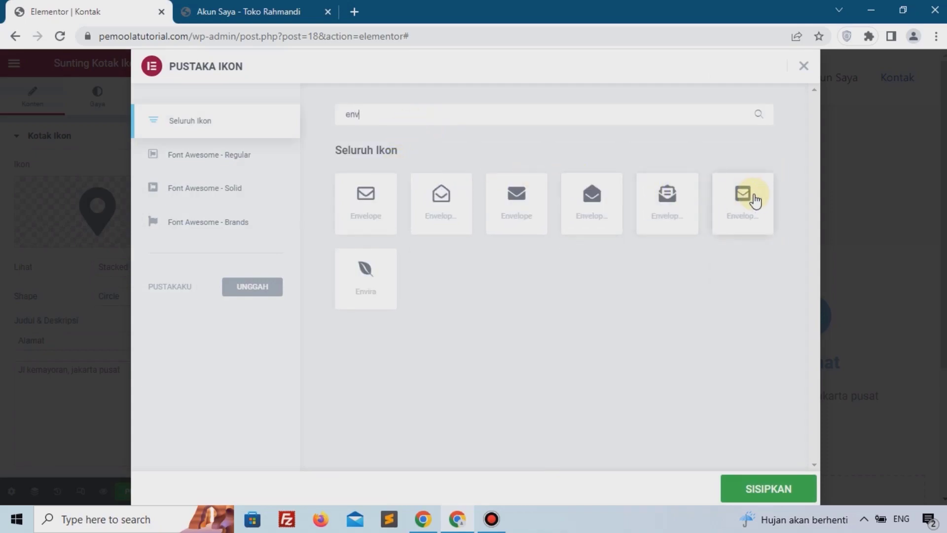
left_click(442, 202)
left_click(735, 488)
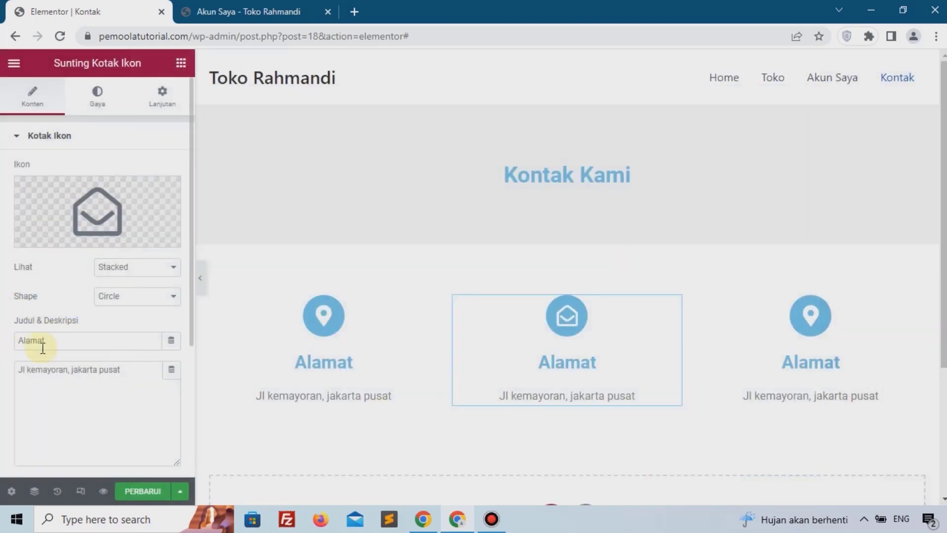
Step: Title the second icon box "Email" and enter the store's e-mail address as its description
left_click(67, 341)
left_click_drag(67, 340, 14, 344)
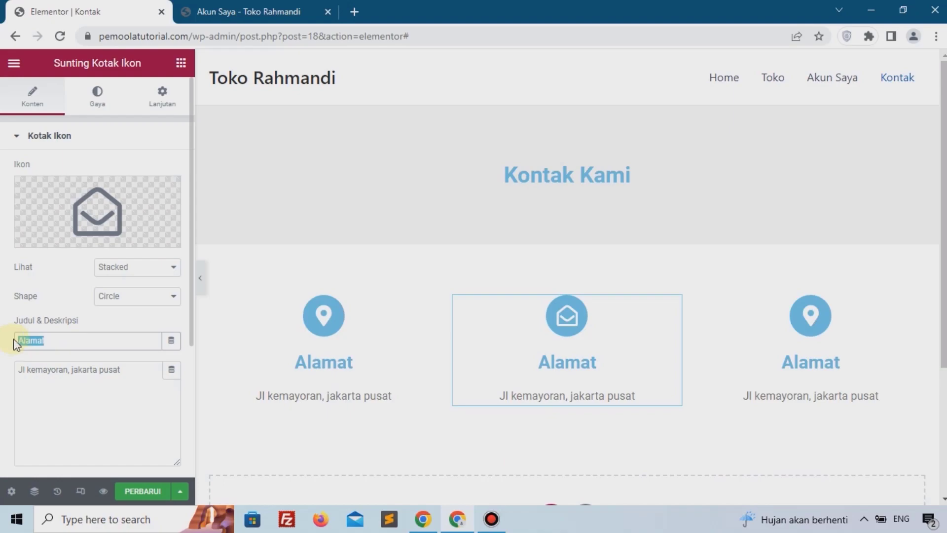
type("Email")
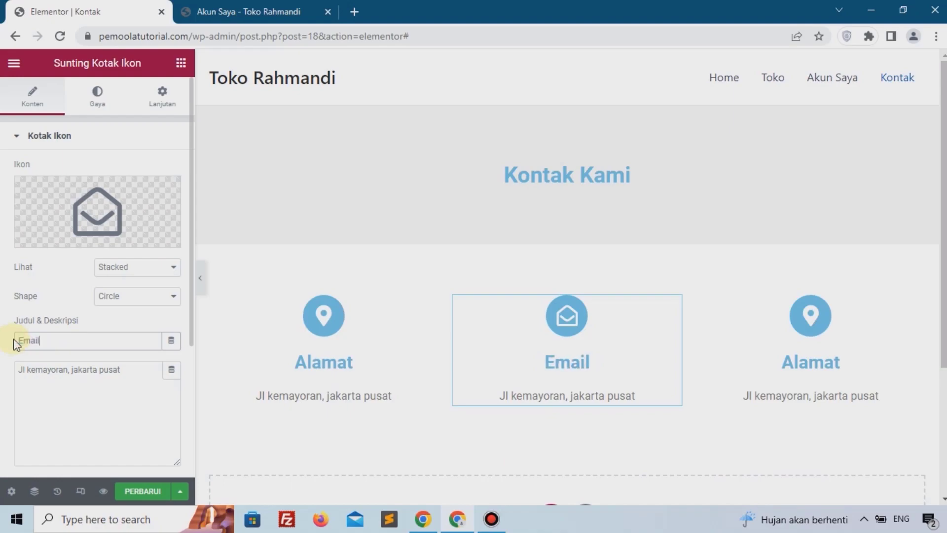
left_click(68, 407)
key("ctrl+a")
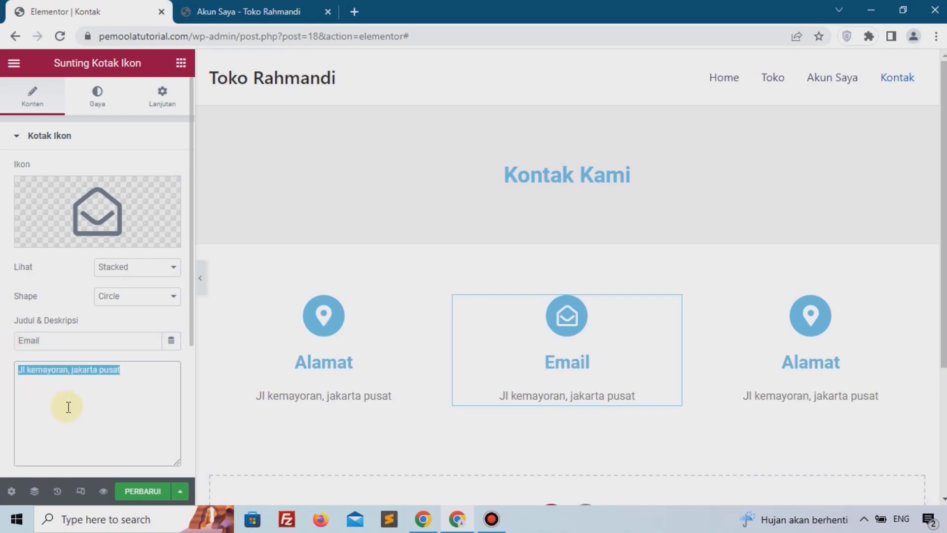
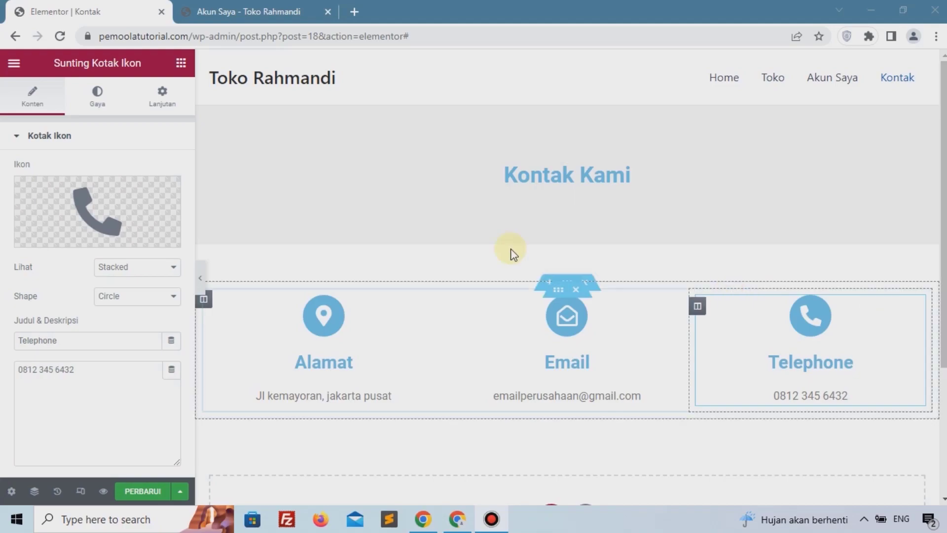
Step: Add a new one-column section below the contact icon boxes
scroll(512, 252, "down", 4)
scroll(815, 222, "up", 3)
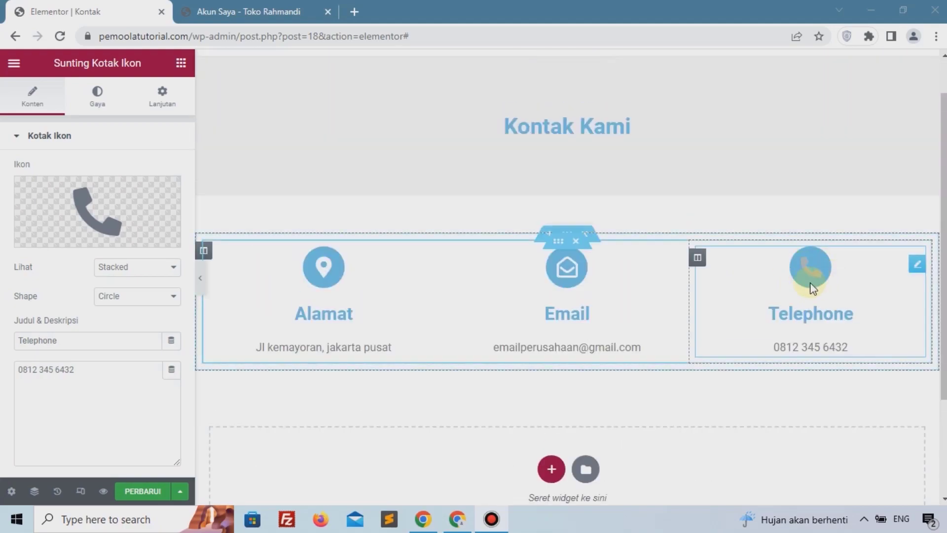
scroll(789, 296, "down", 1)
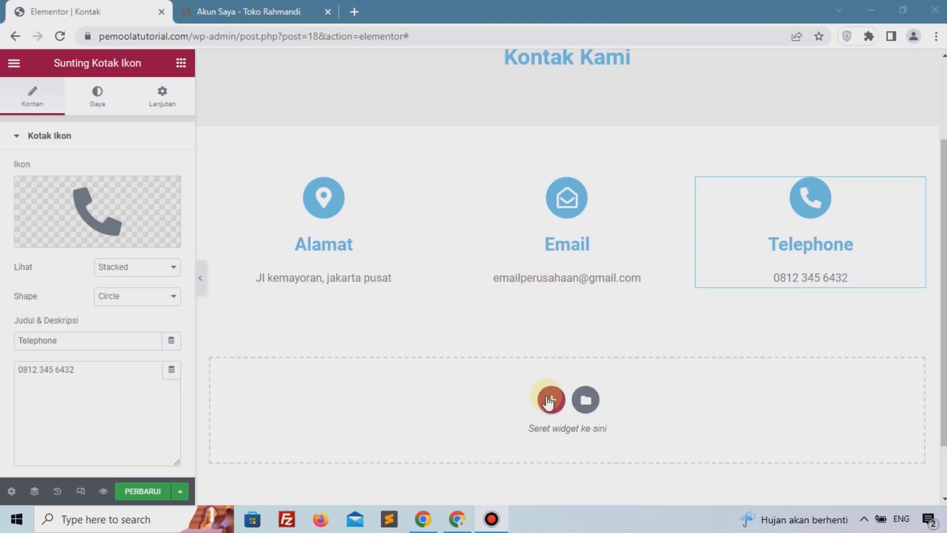
left_click(551, 399)
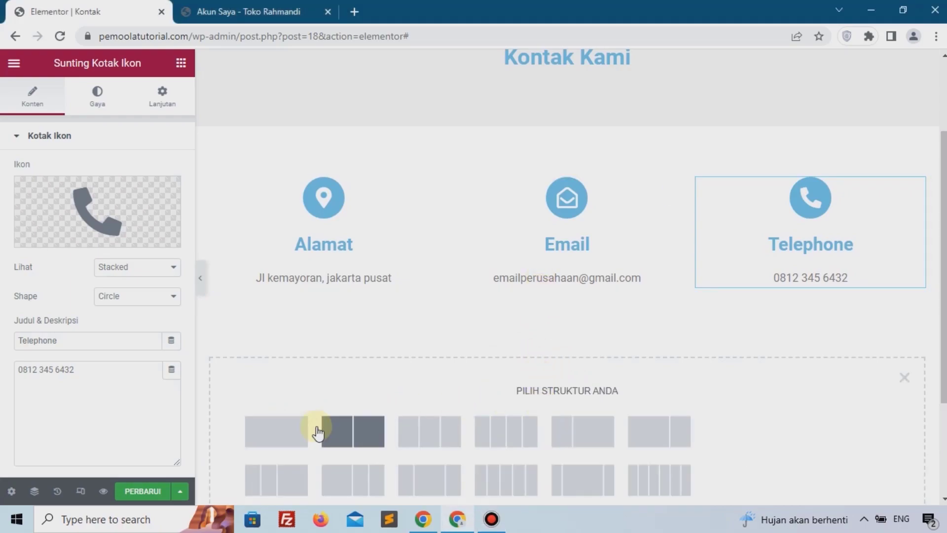
left_click(296, 426)
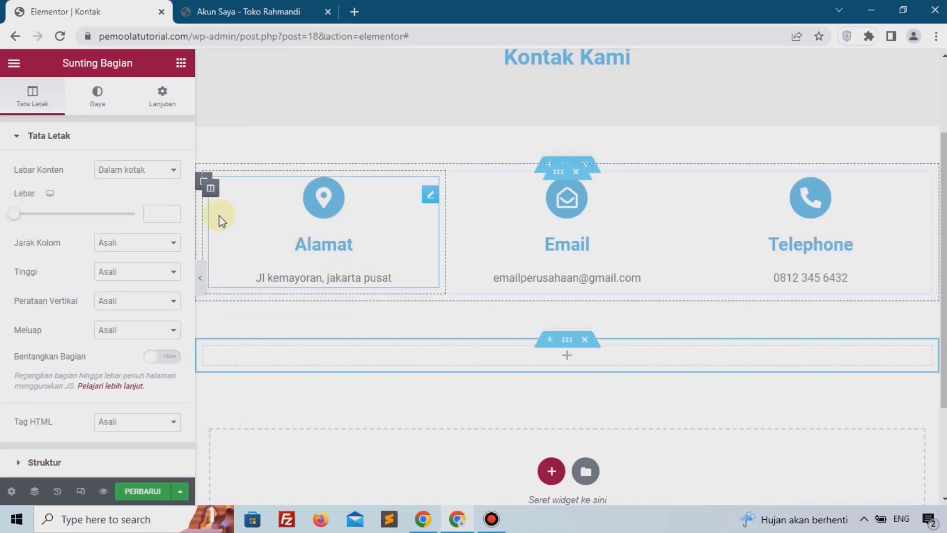
Step: Set the new section's content width to Lebar Penuh and its column gap to Tanpa Jarak
left_click(123, 172)
left_click(123, 195)
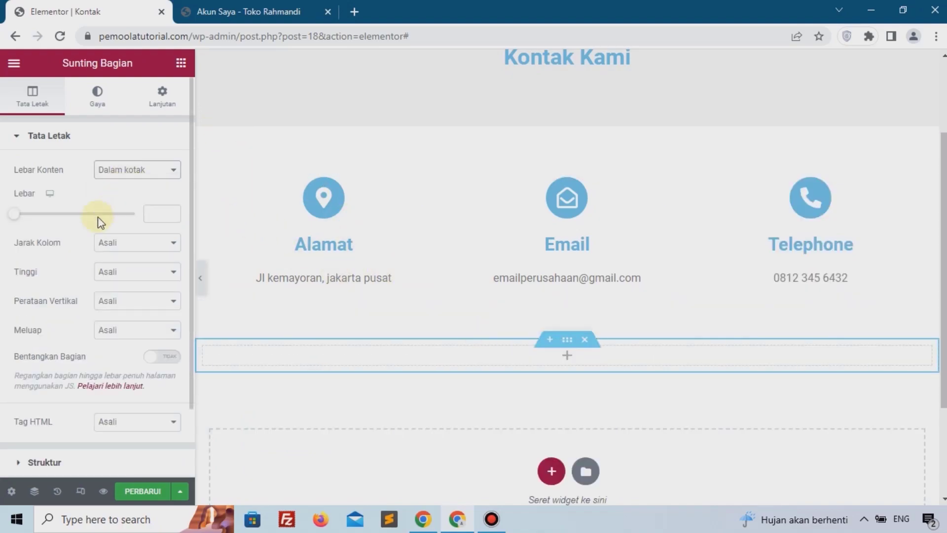
left_click(122, 202)
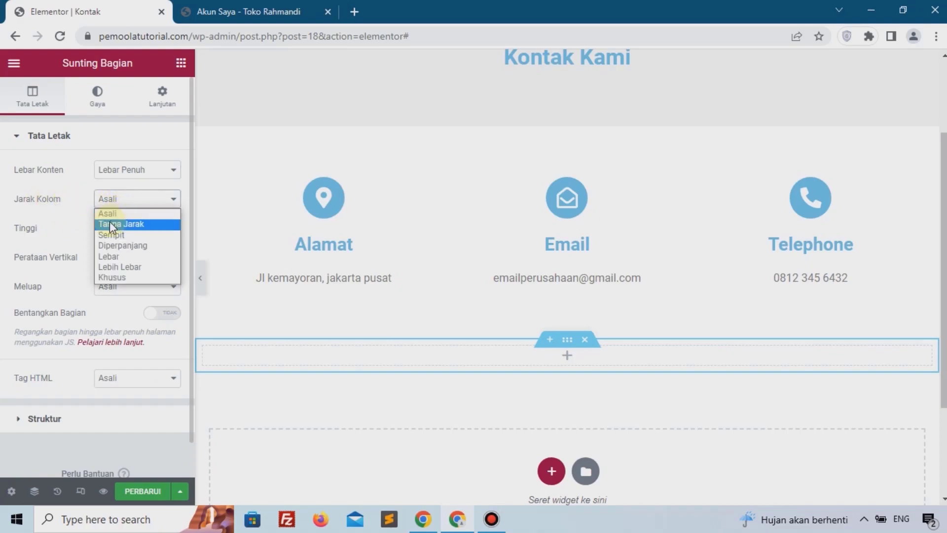
left_click(108, 224)
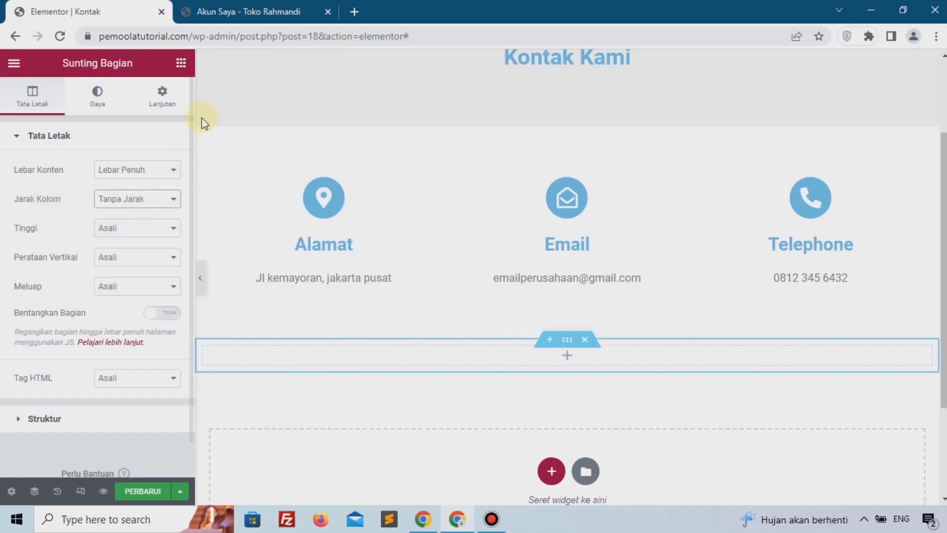
Step: Search the widgets for map and place a Peta Google widget in the new section
left_click(566, 356)
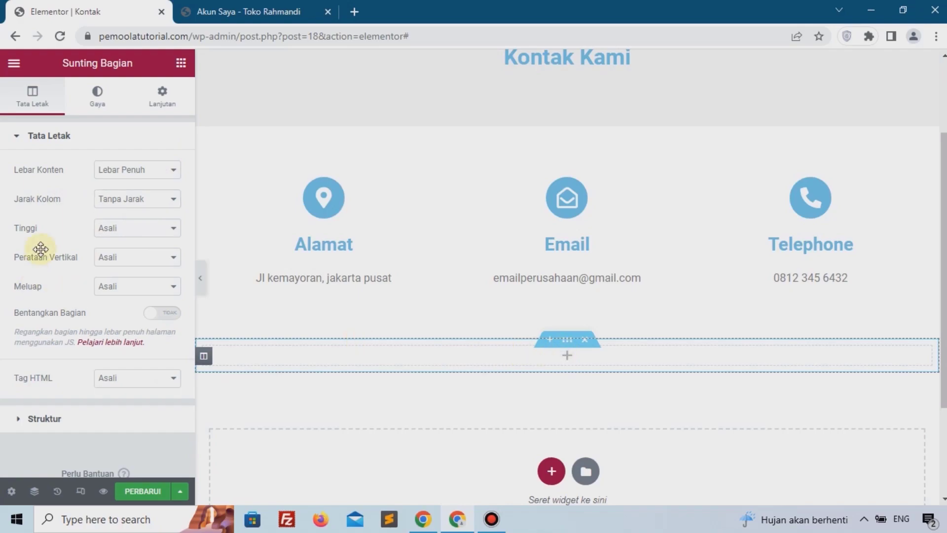
type("map")
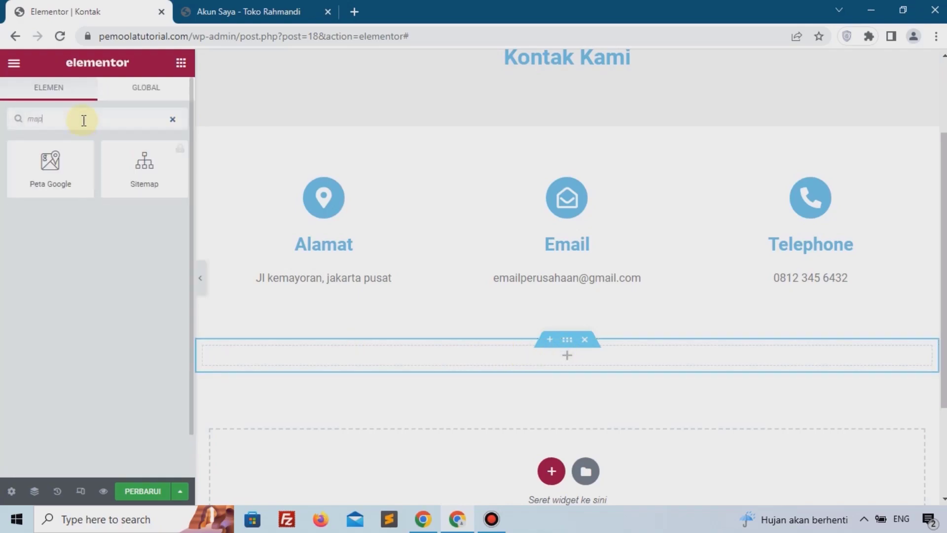
left_click_drag(58, 150, 328, 355)
left_click_drag(268, 300, 267, 300)
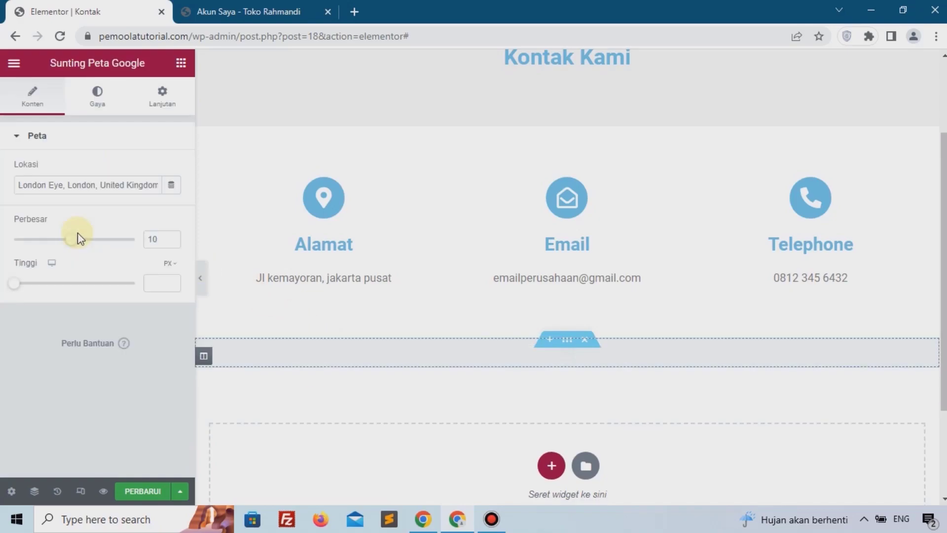
Step: Set the map's location to kemayoran
triple_click(76, 186)
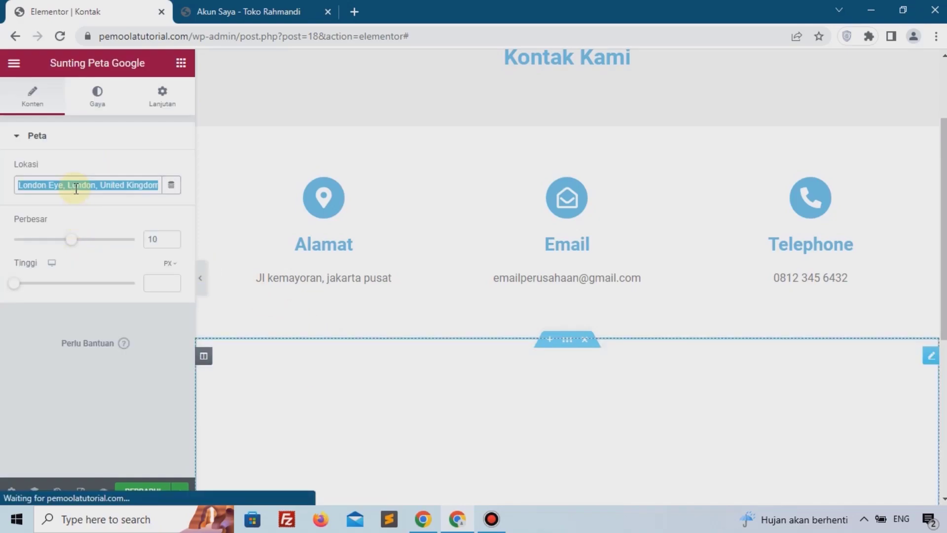
type("kema")
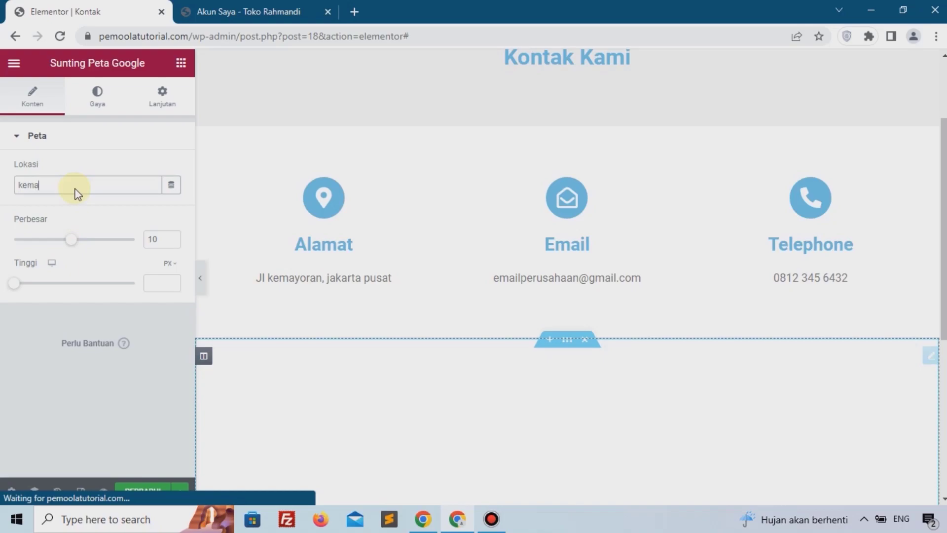
type("yoran")
Step: Set the map's height to about 483 px
scroll(375, 239, "down", 3)
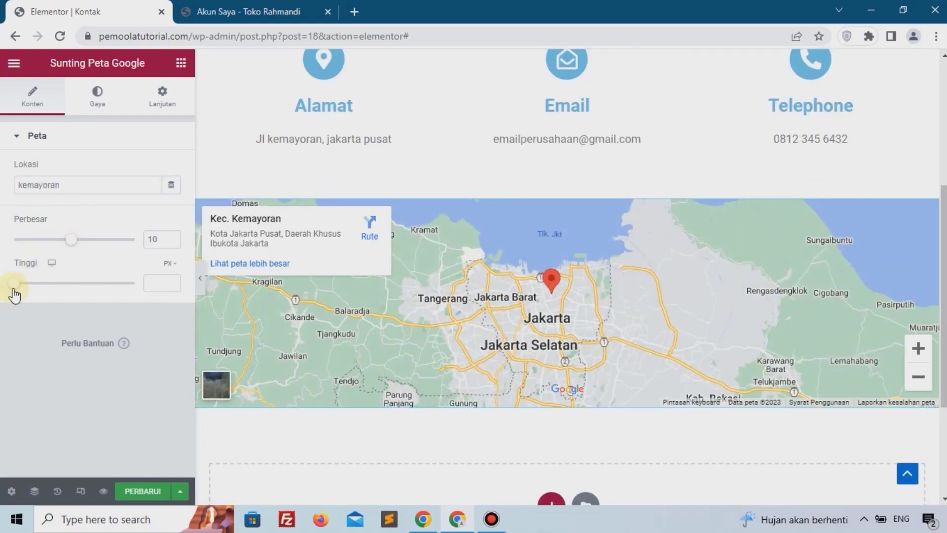
left_click_drag(15, 292, 52, 300)
scroll(596, 327, "down", 3)
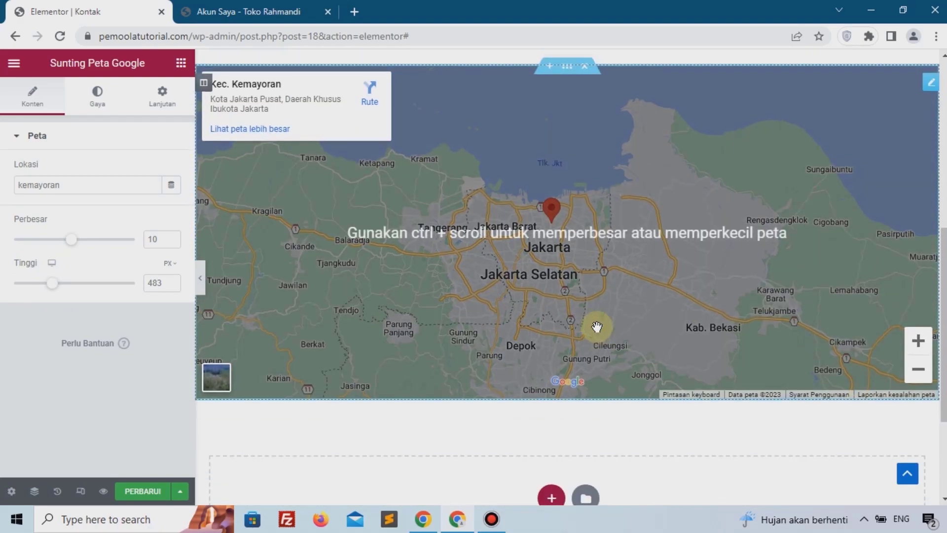
scroll(599, 327, "up", 3)
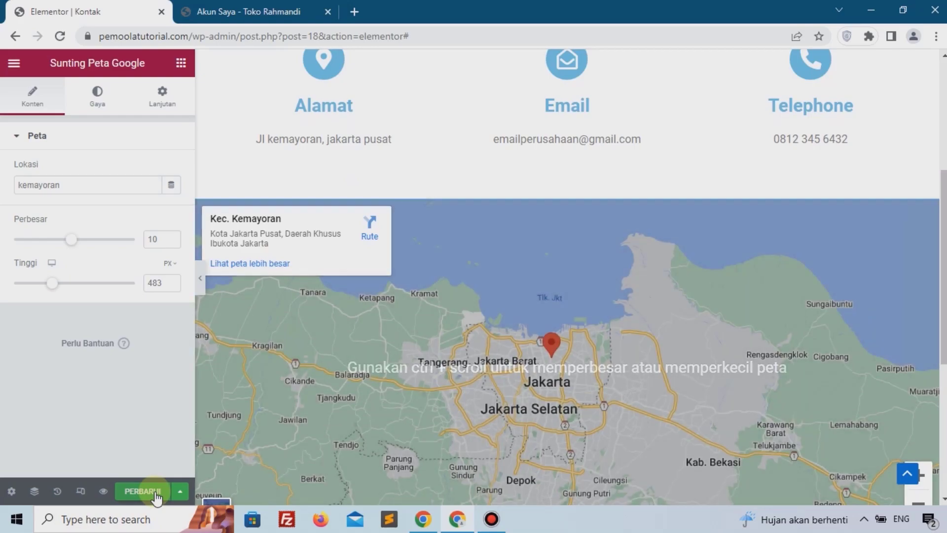
Step: Update the Kontak page and review it on the live site tab
left_click(155, 493)
left_click(249, 11)
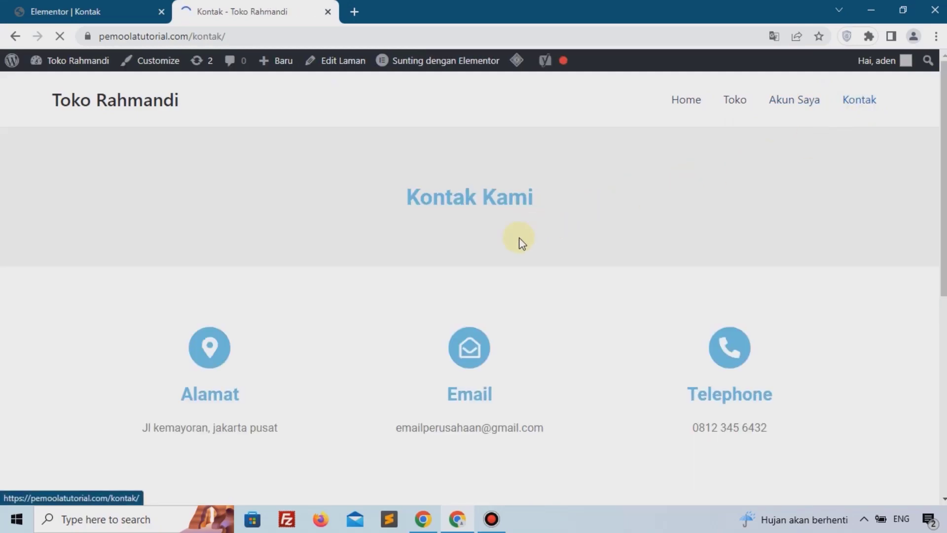
scroll(452, 258, "down", 10)
scroll(455, 258, "up", 10)
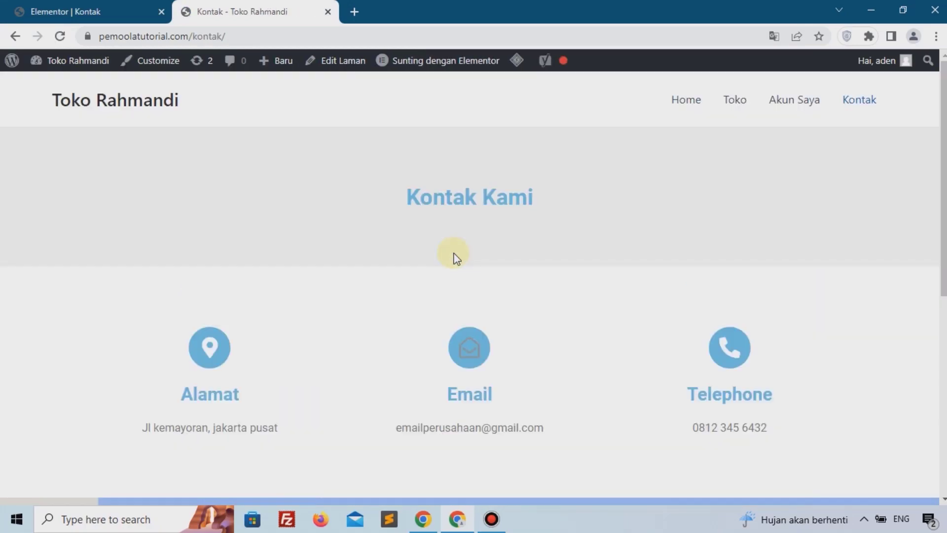
Step: Close the Elementor editor tab and open the site's home page in a new tab
left_click(106, 11)
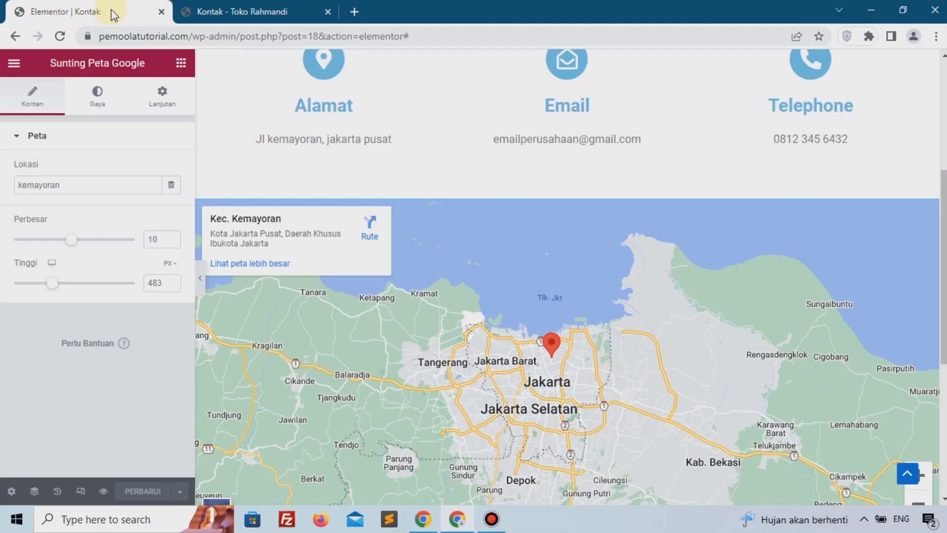
left_click(161, 11)
mouse_move(74, 60)
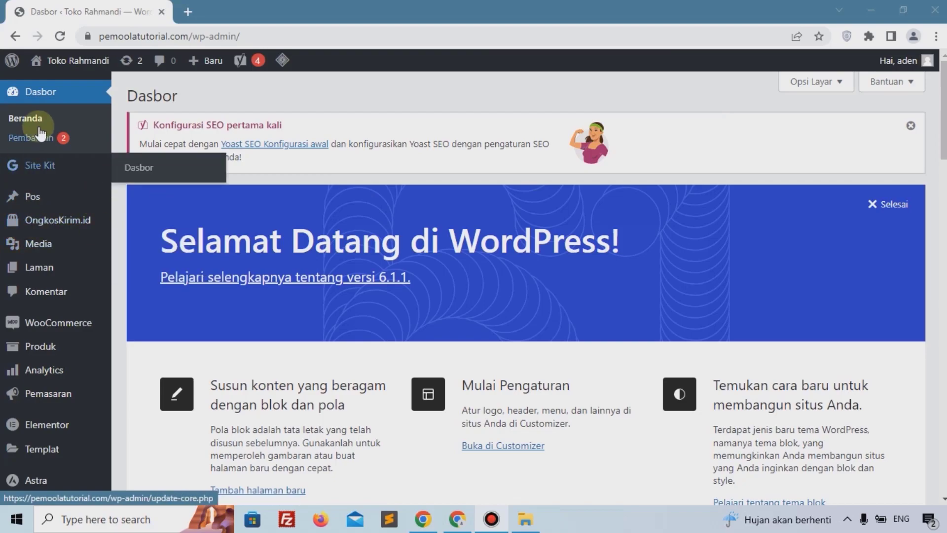
mouse_move(69, 69)
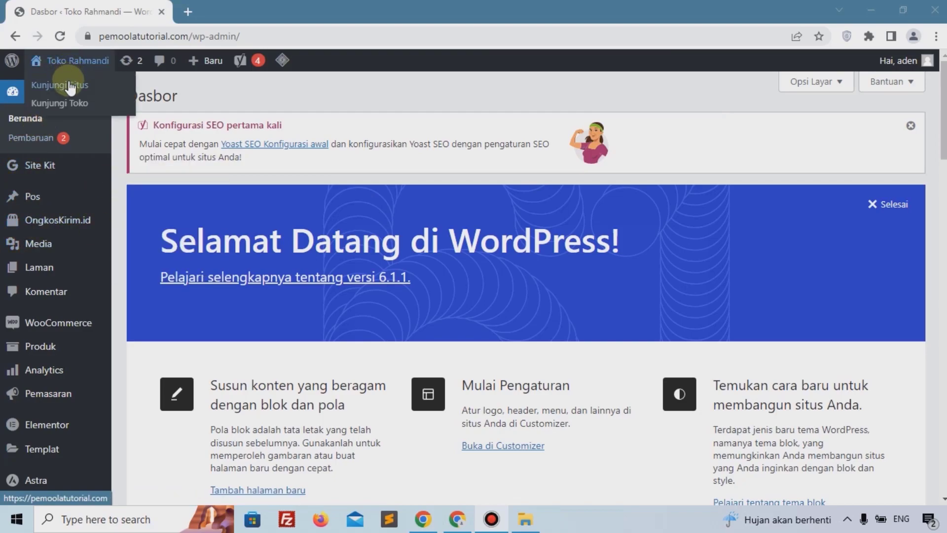
right_click(64, 89)
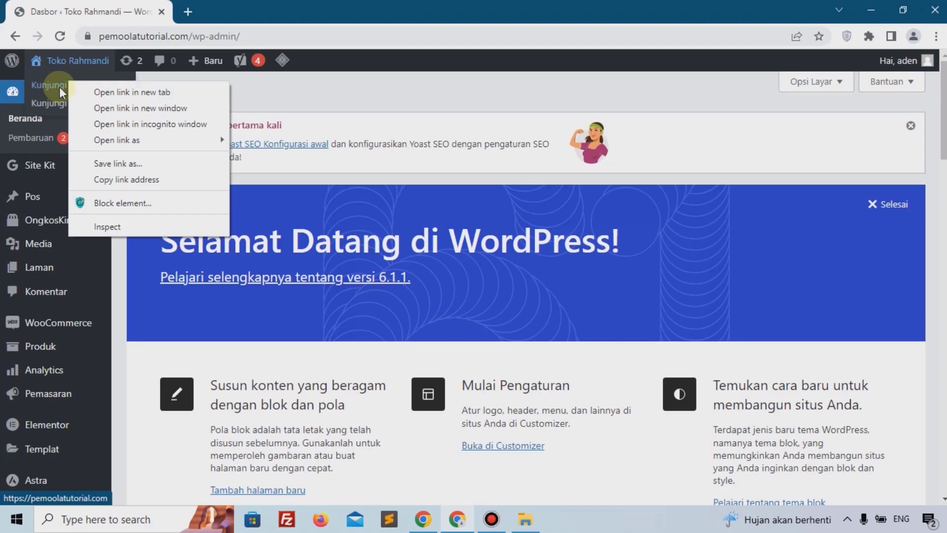
left_click(123, 92)
left_click(236, 10)
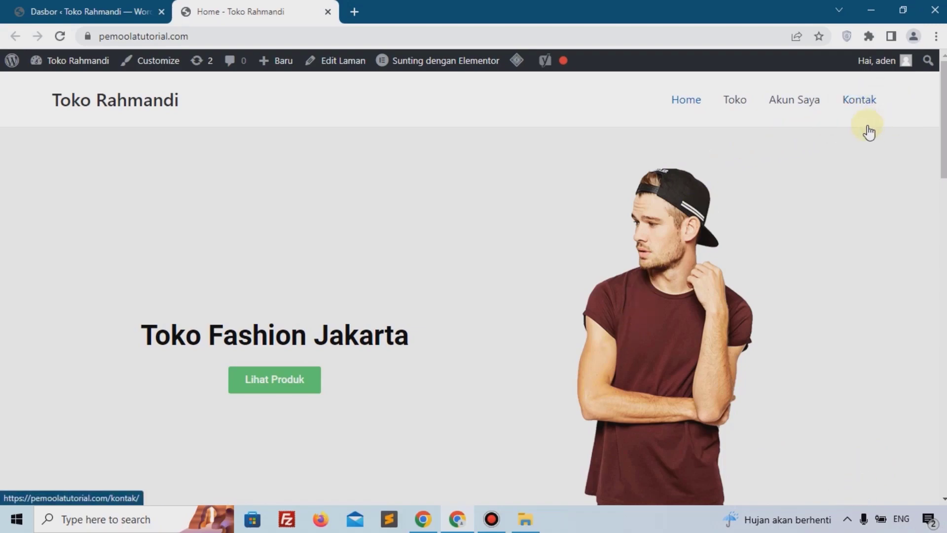
Step: Add Produk 5 to the cart from the home page's product list
scroll(875, 112, "down", 10)
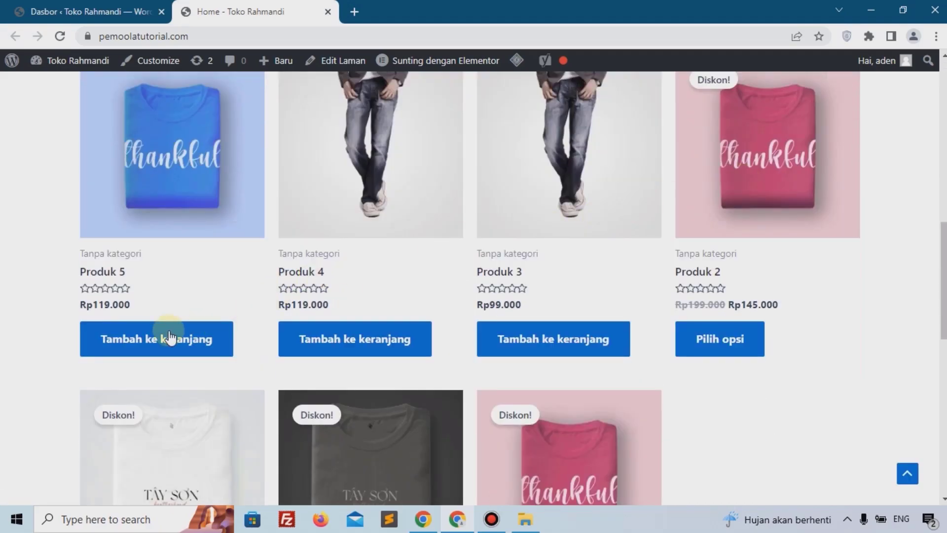
left_click(132, 342)
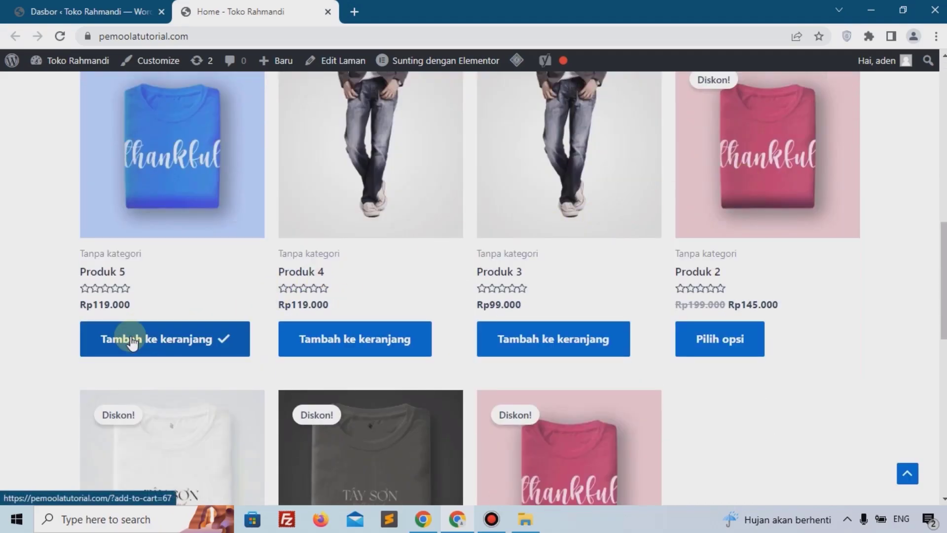
scroll(366, 339, "up", 10)
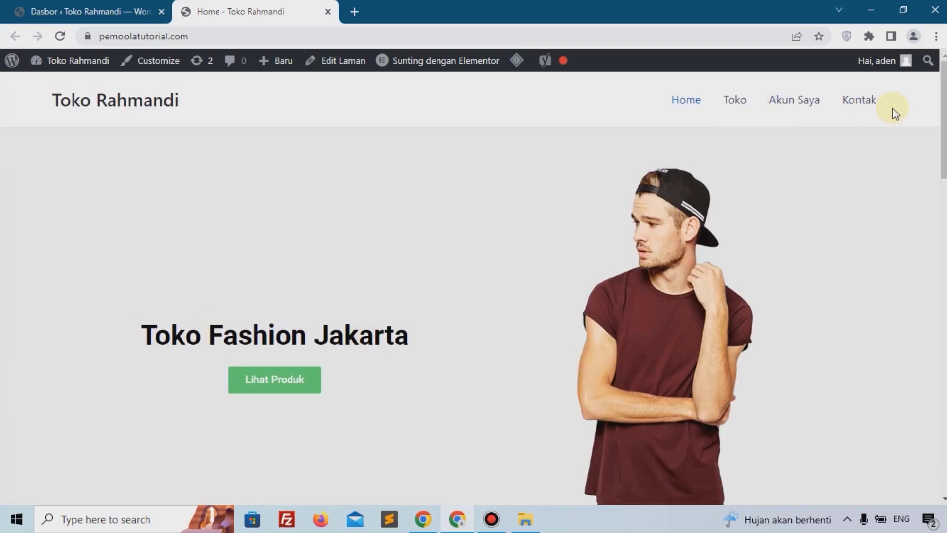
Step: Open the theme Customizer from the dashboard's appearance settings
left_click(42, 7)
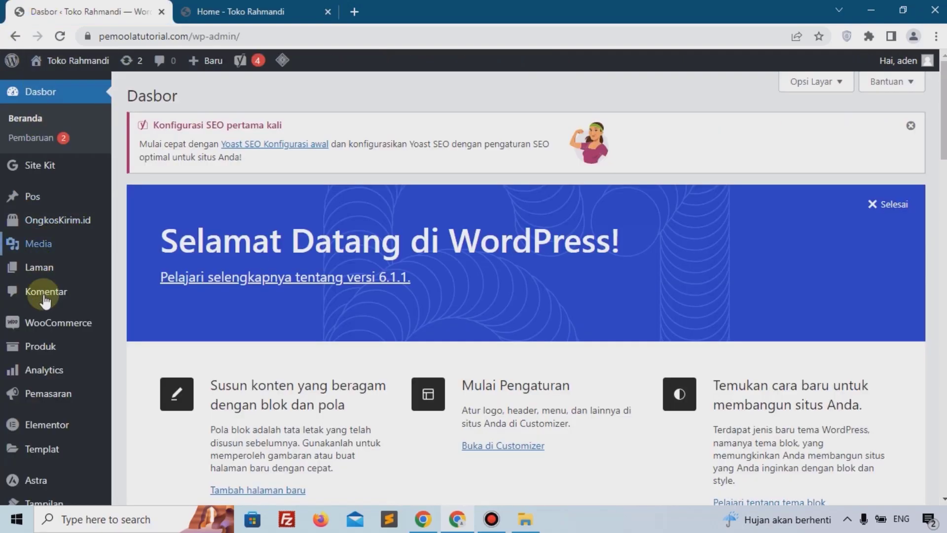
scroll(44, 301, "down", 5)
mouse_move(46, 316)
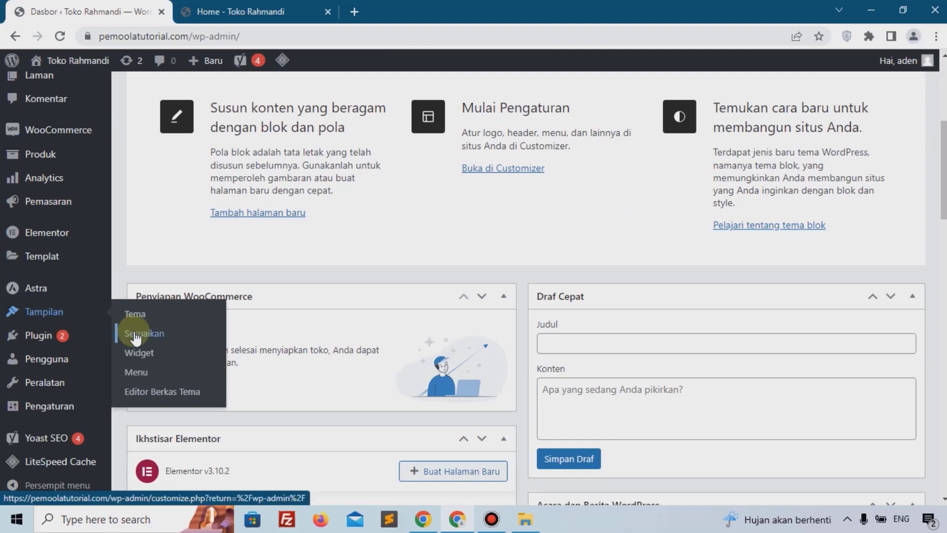
left_click(135, 335)
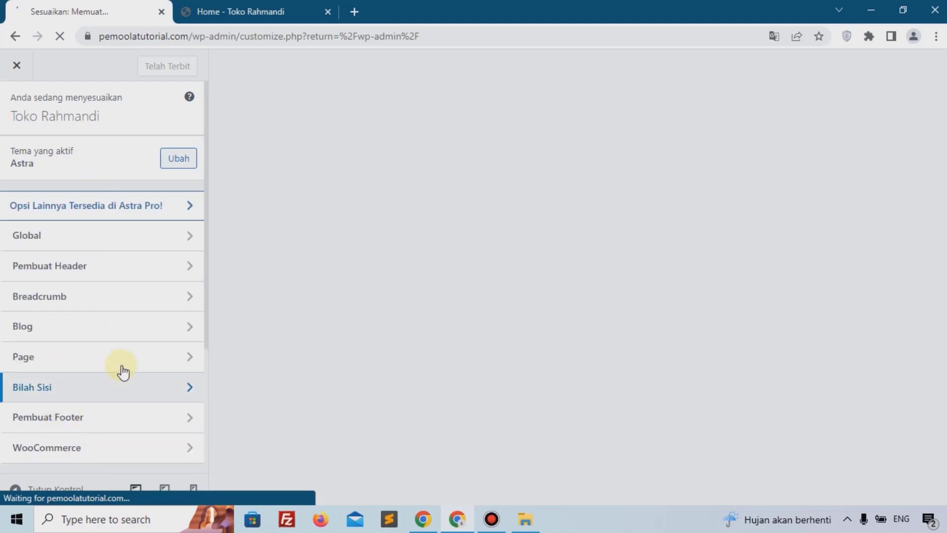
Step: Open the Header Builder and add the cart (Keranjang) element to the main header row beside the primary menu
scroll(118, 310, "down", 2)
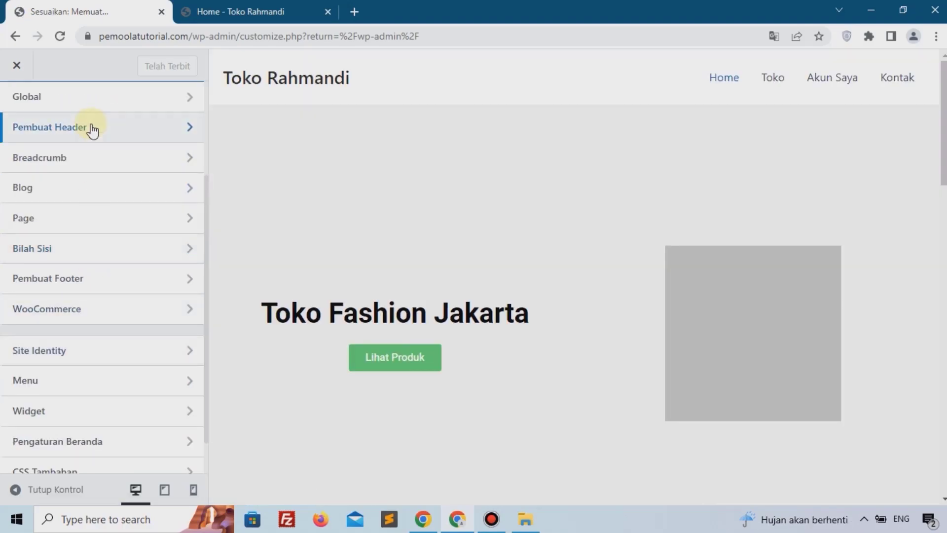
left_click(92, 129)
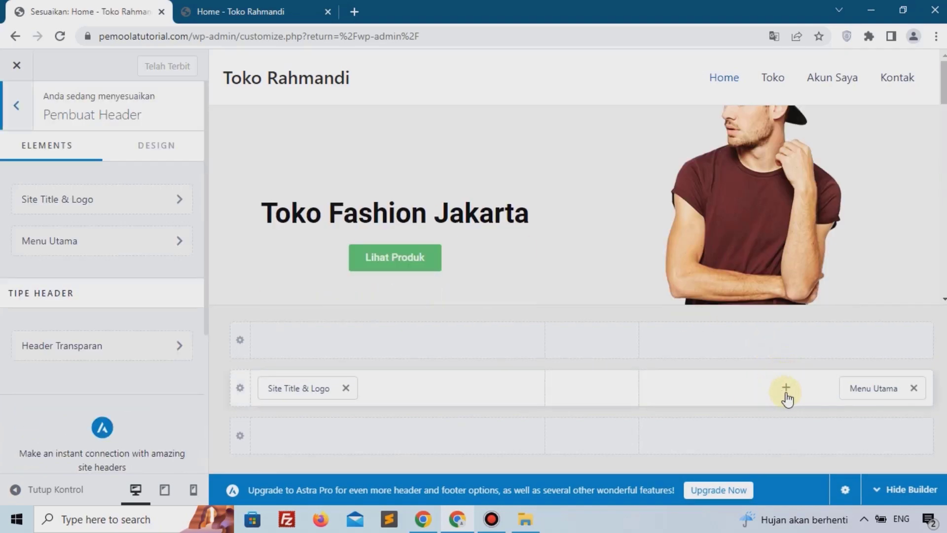
left_click(787, 394)
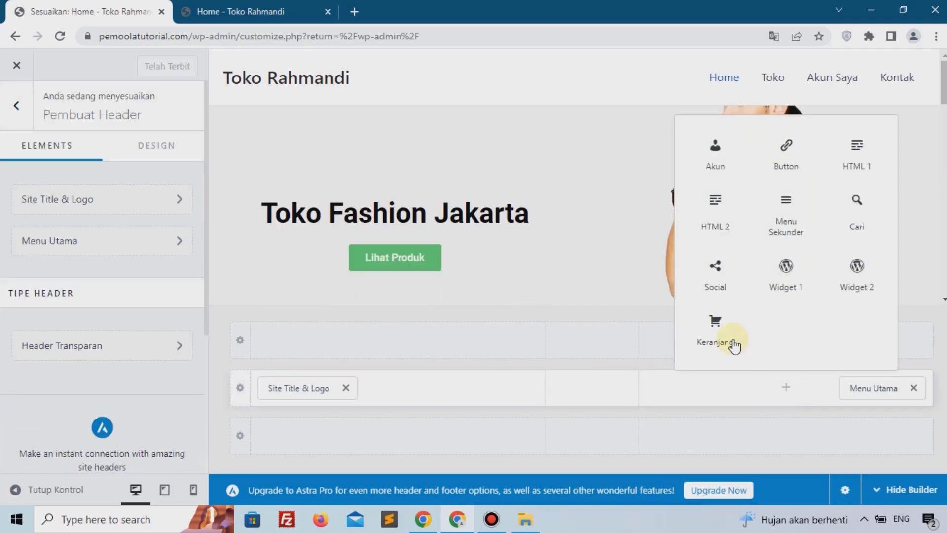
left_click(717, 327)
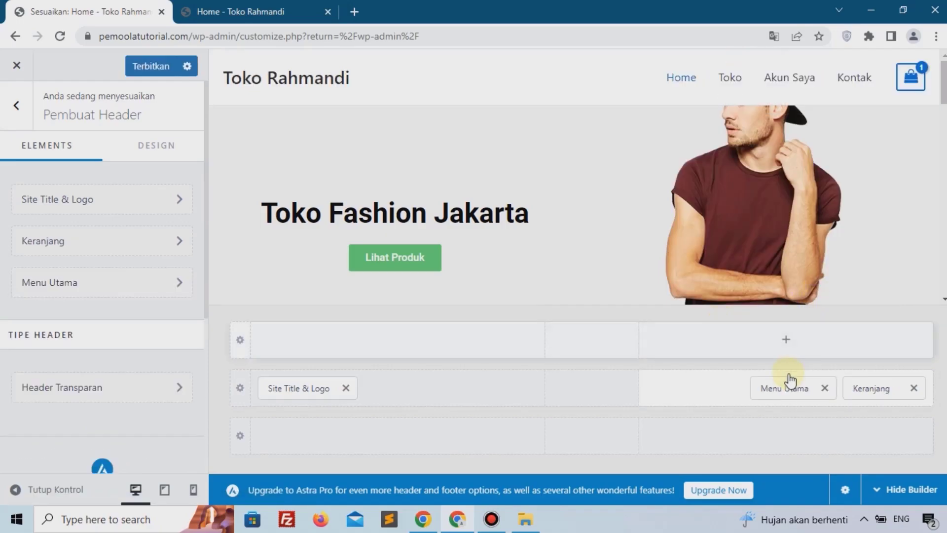
Step: Open the header cart element's settings and switch its cart icon to the basket style
mouse_move(910, 82)
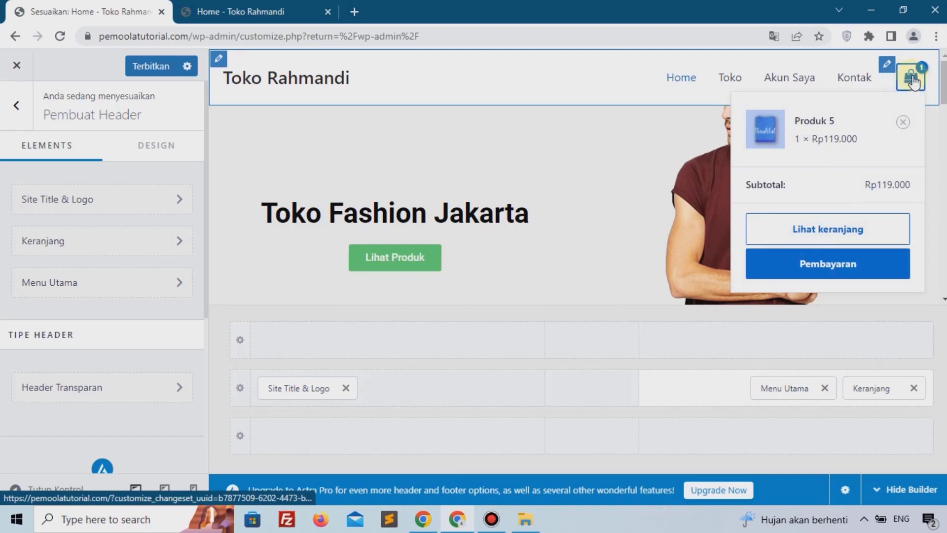
left_click(881, 389)
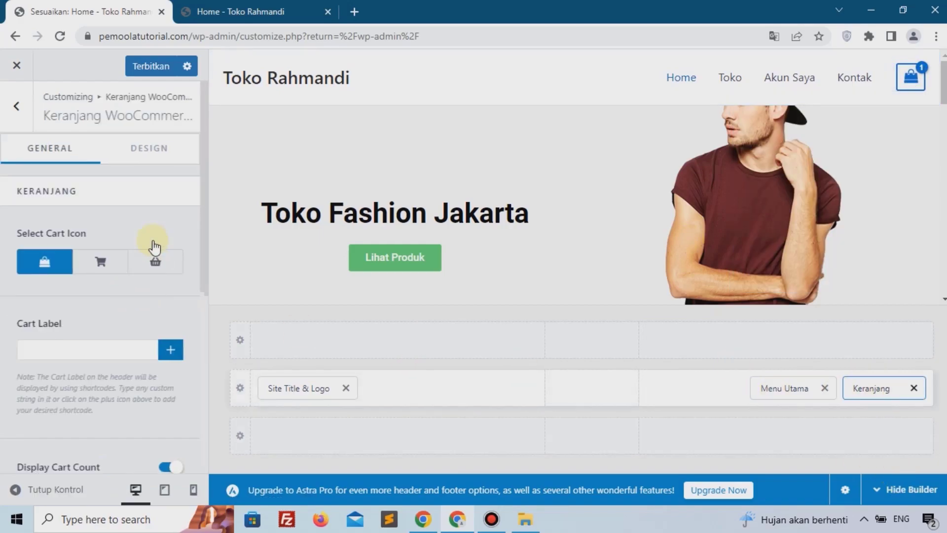
left_click(171, 271)
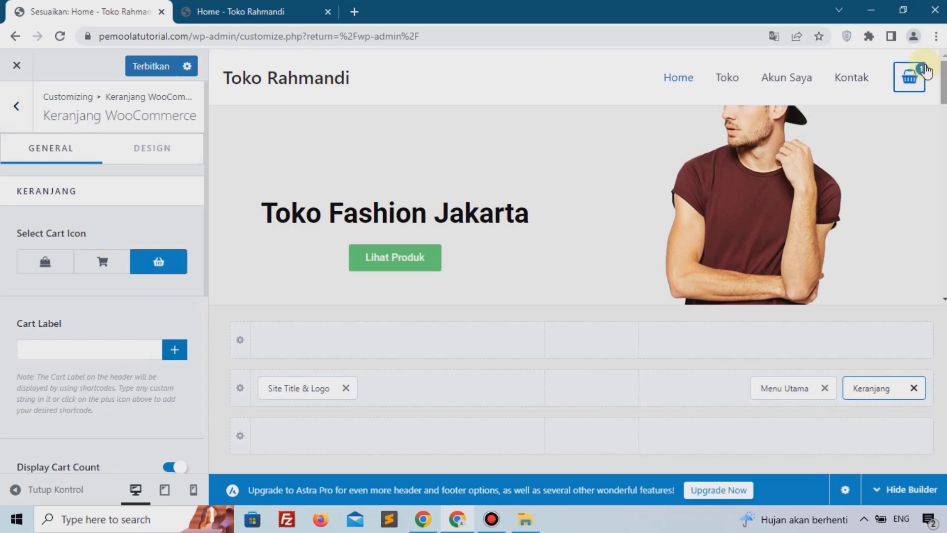
Step: In the cart element's design settings, set the cart icon's border radius (Radius Tepi) to 200 px
left_click(162, 147)
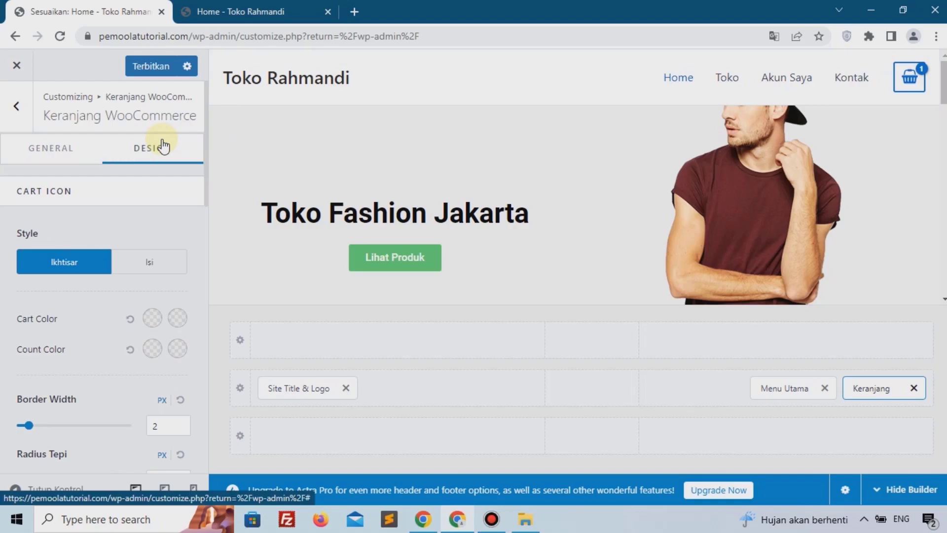
scroll(45, 301, "down", 7)
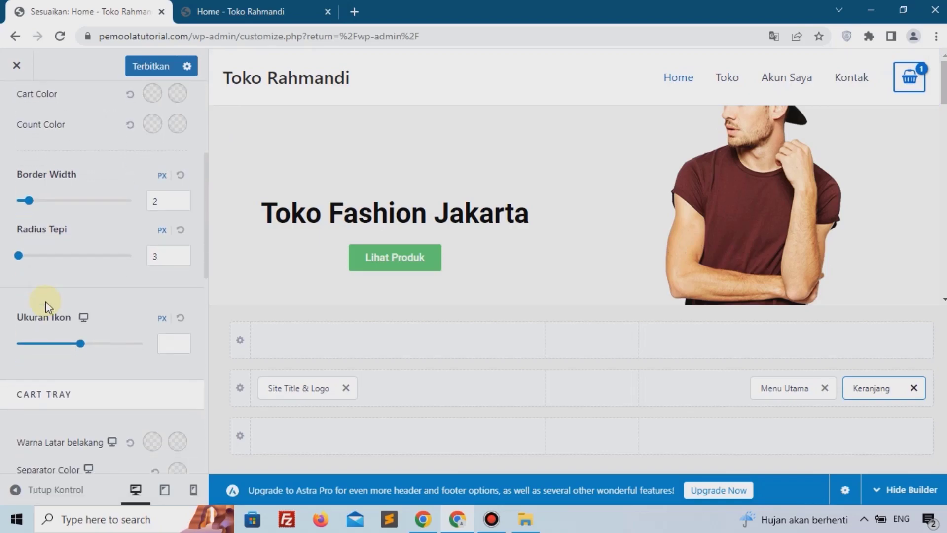
scroll(45, 301, "up", 5)
scroll(152, 292, "down", 1)
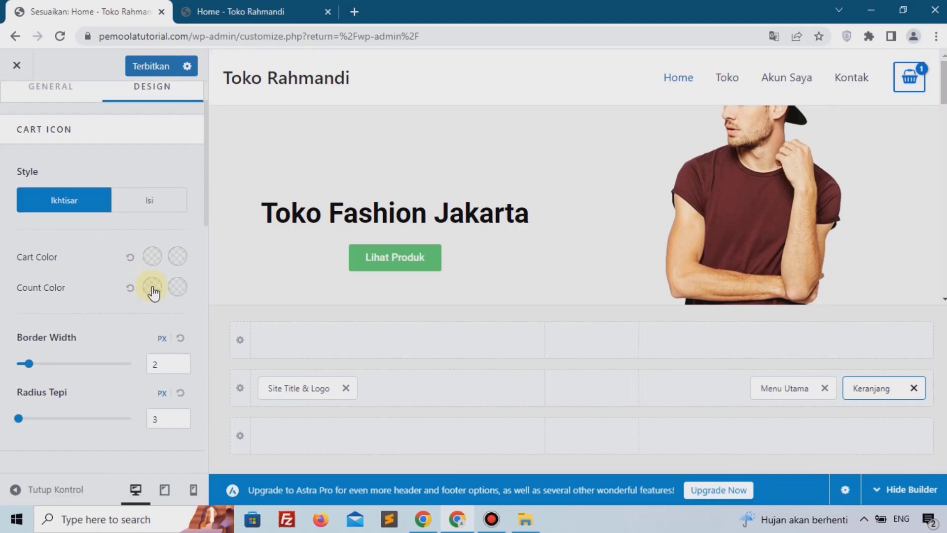
scroll(170, 285, "down", 7)
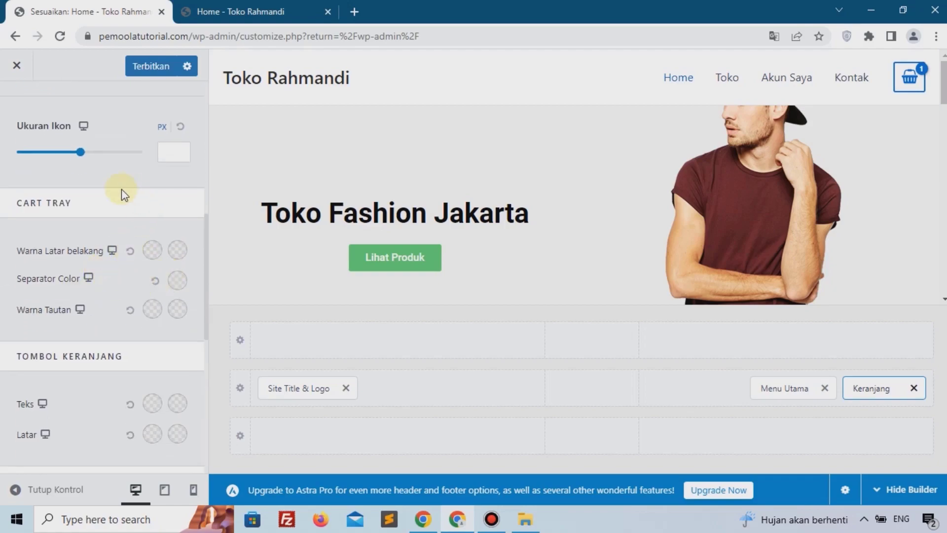
scroll(51, 234, "down", 6)
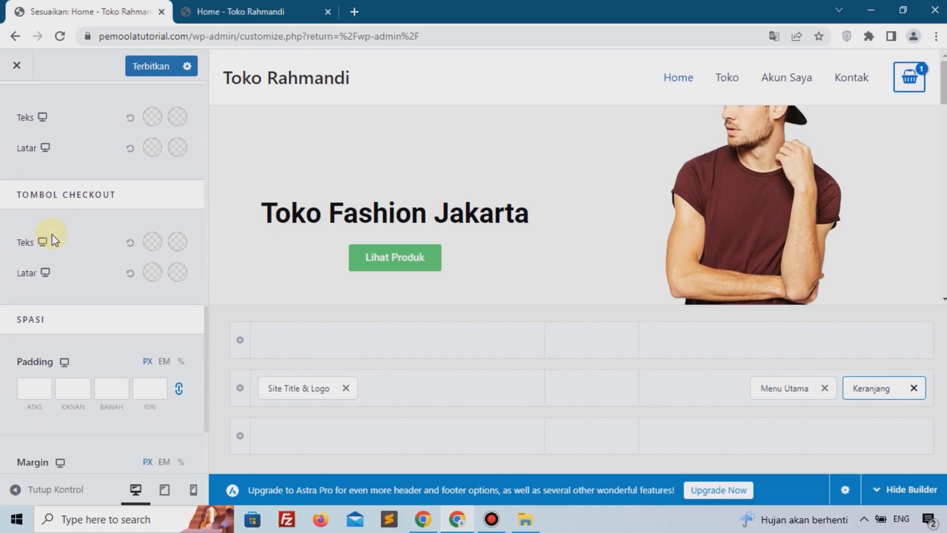
scroll(52, 234, "down", 2)
scroll(52, 233, "up", 10)
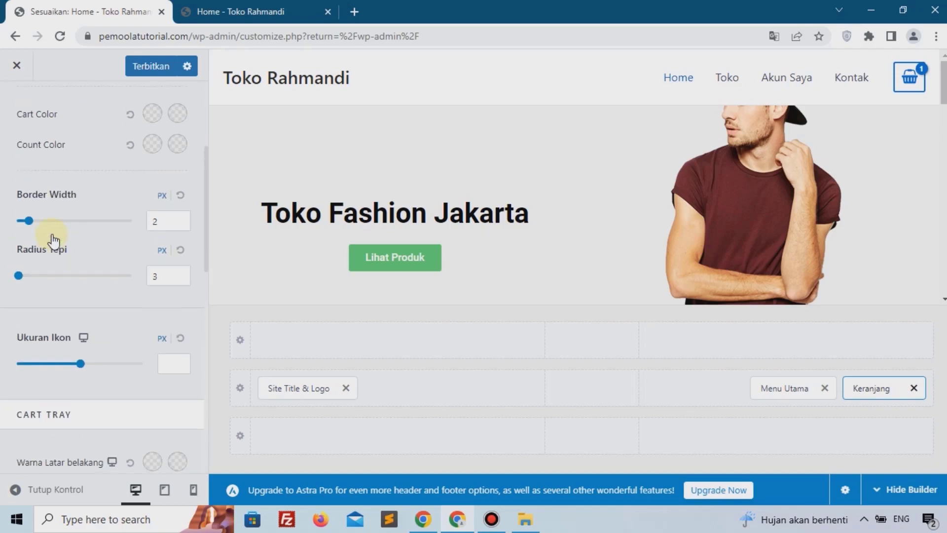
left_click_drag(20, 279, 138, 286)
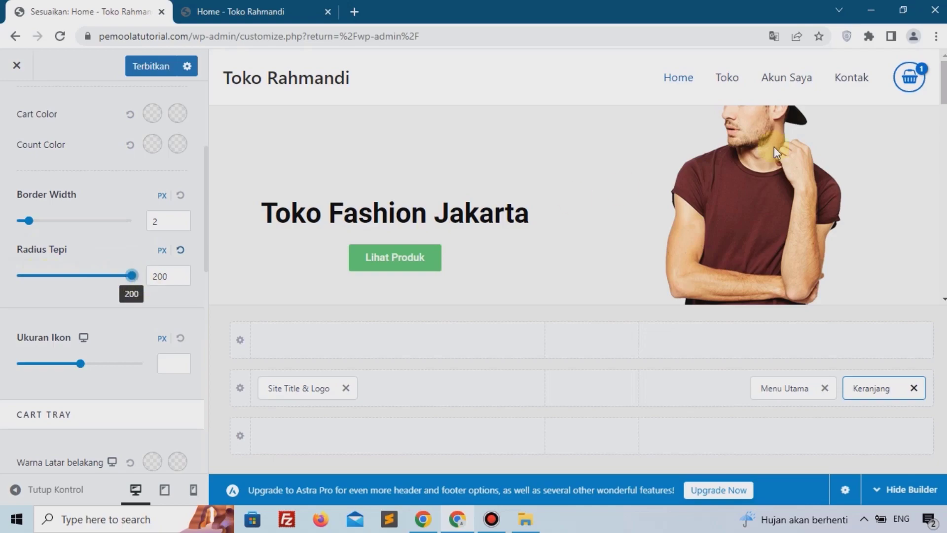
Step: Set the cart icon size to 18 px, publish the header changes and close the Customizer
mouse_move(903, 81)
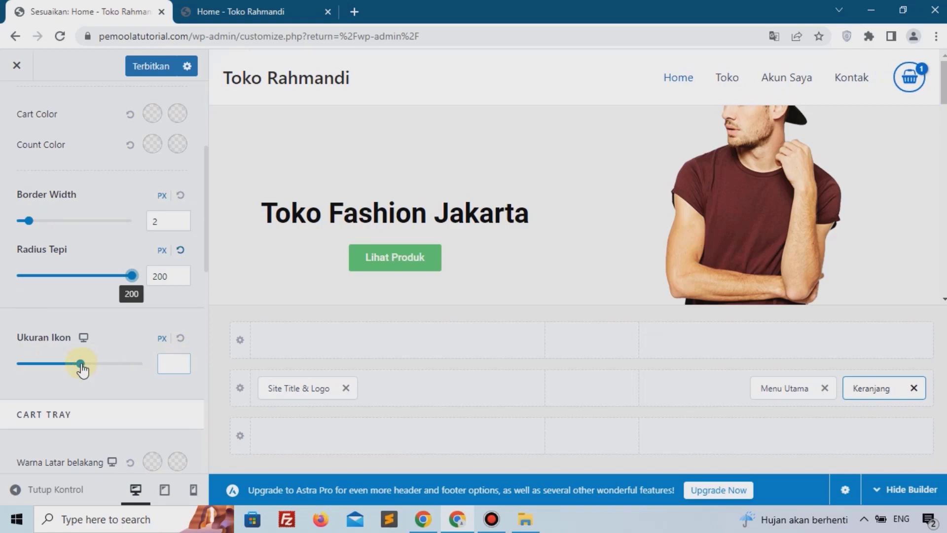
left_click_drag(80, 365, 44, 360)
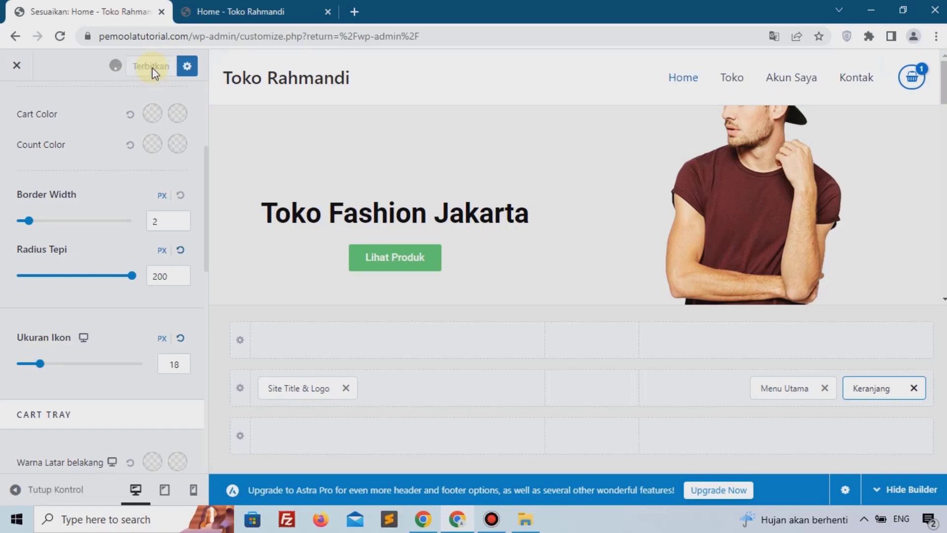
left_click(13, 73)
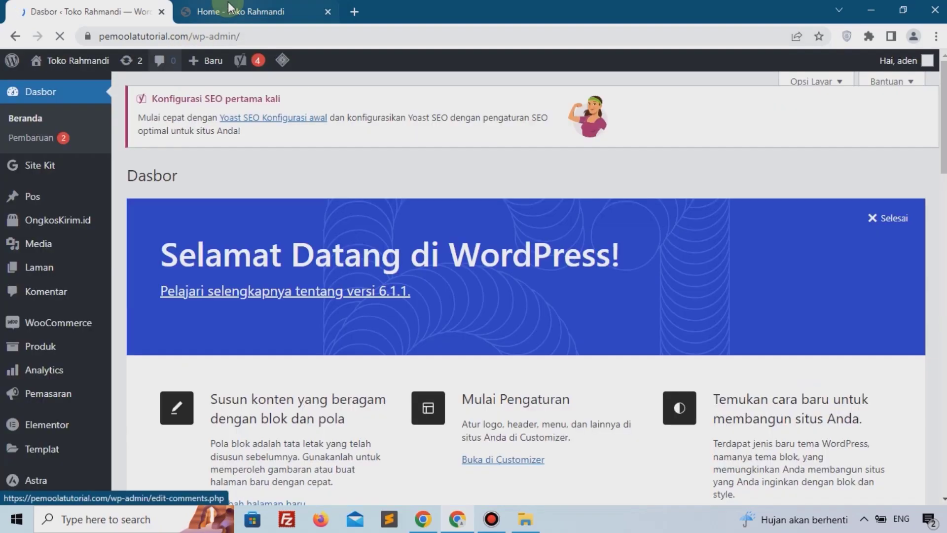
Step: Switch to the site tab, reload the home page and review the new cart icon in the header
left_click(264, 9)
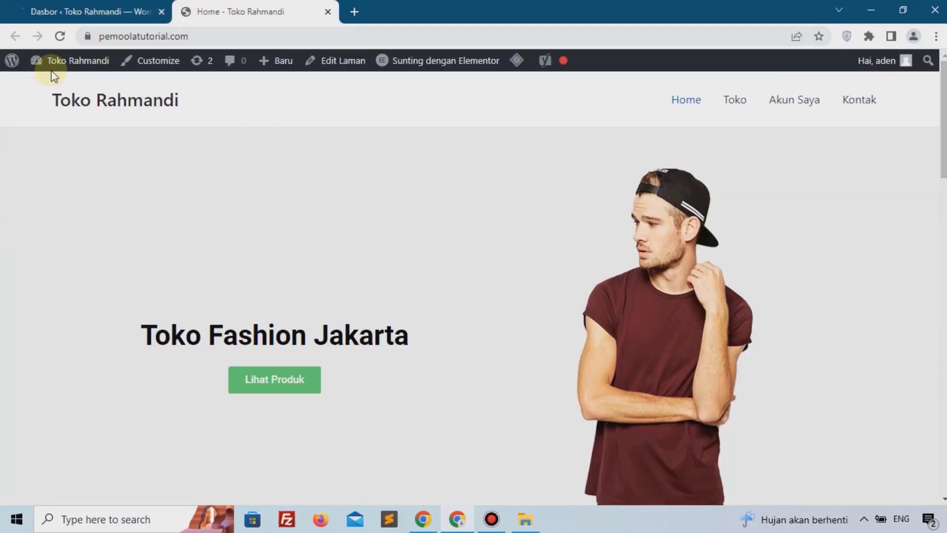
left_click(55, 36)
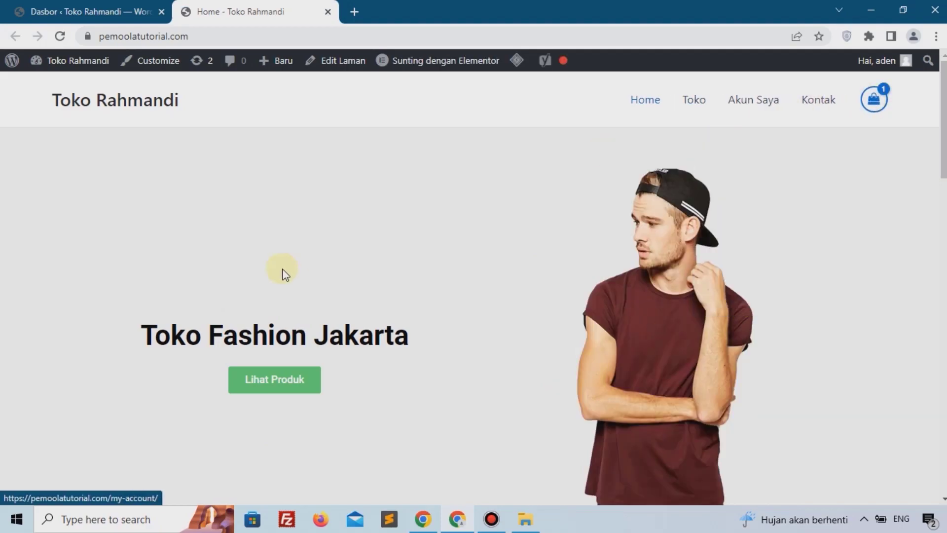
scroll(307, 341, "down", 10)
scroll(307, 342, "up", 10)
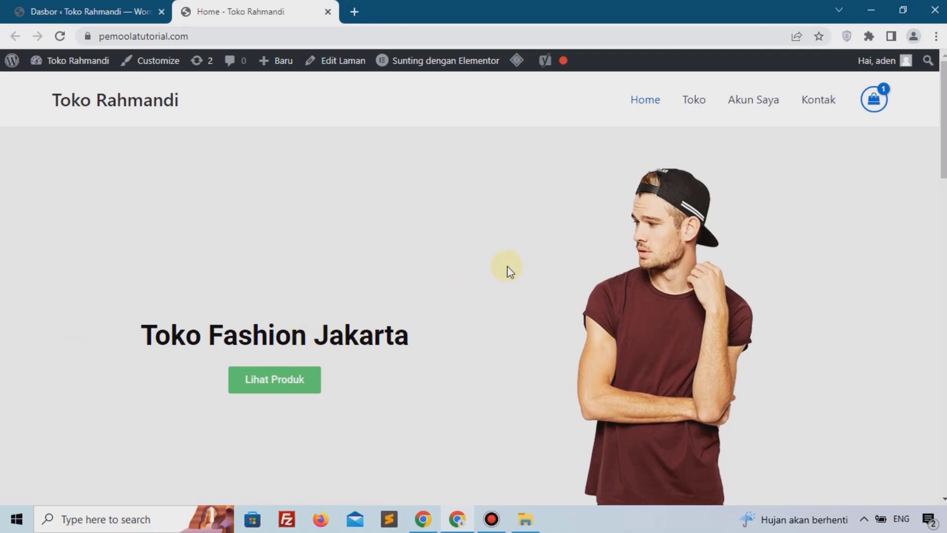
scroll(510, 272, "down", 10)
scroll(510, 272, "up", 10)
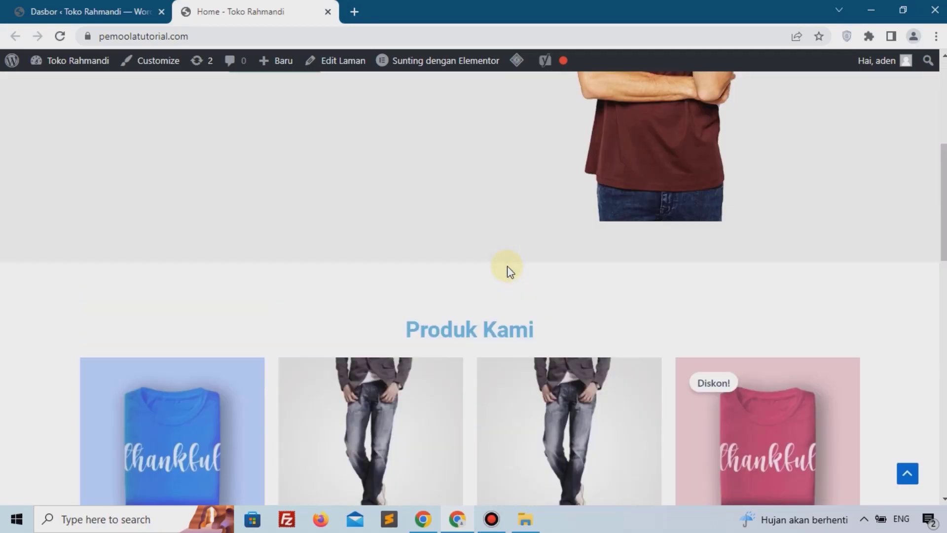